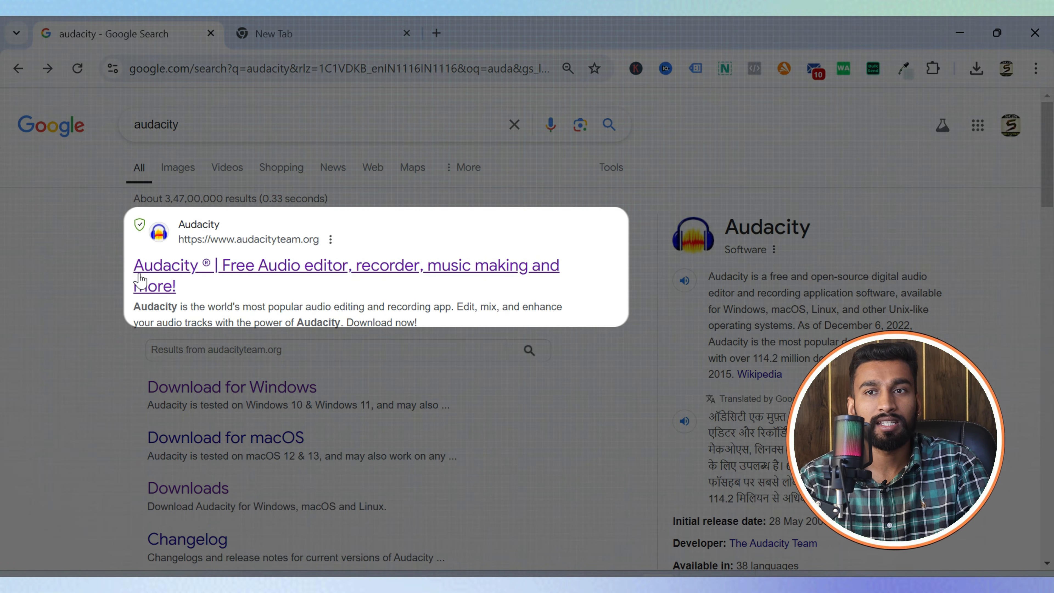
# Open the Audacity website from the search results and go to its Windows download page.
pyautogui.click(192, 275)
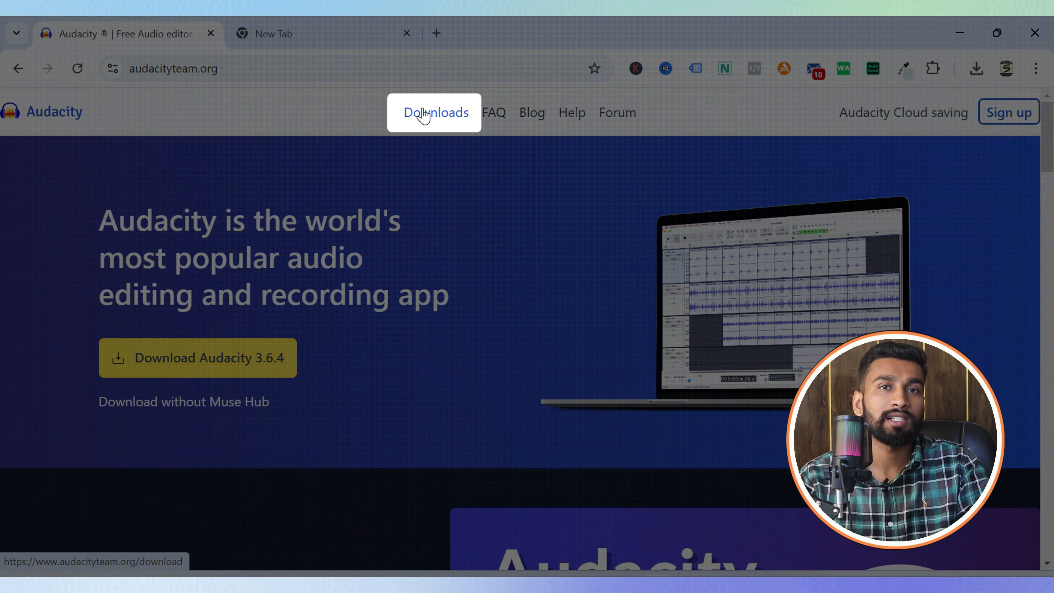
pyautogui.click(425, 115)
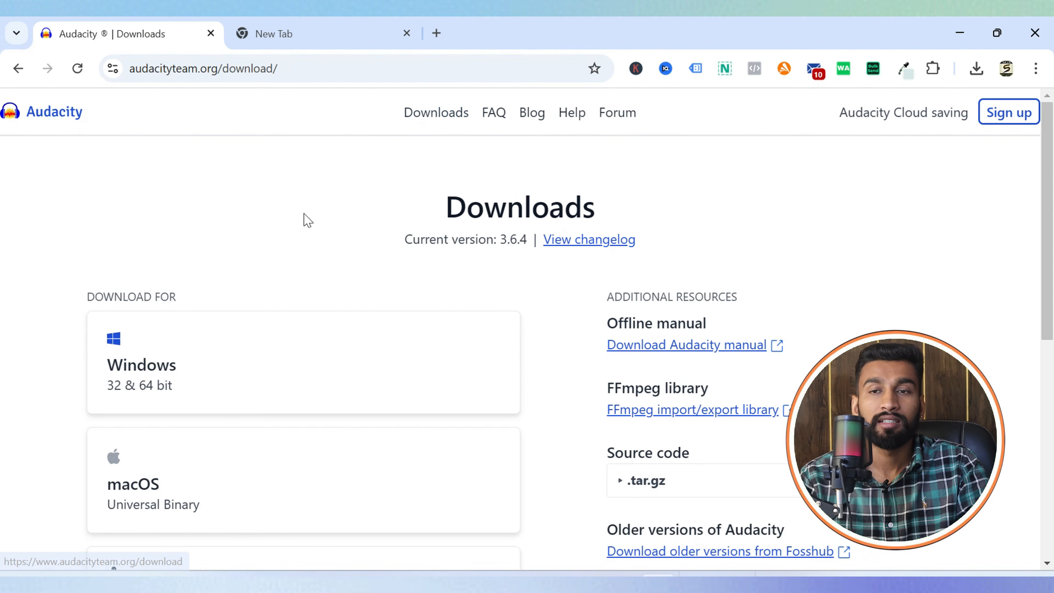
pyautogui.scroll(-3, 303, 219)
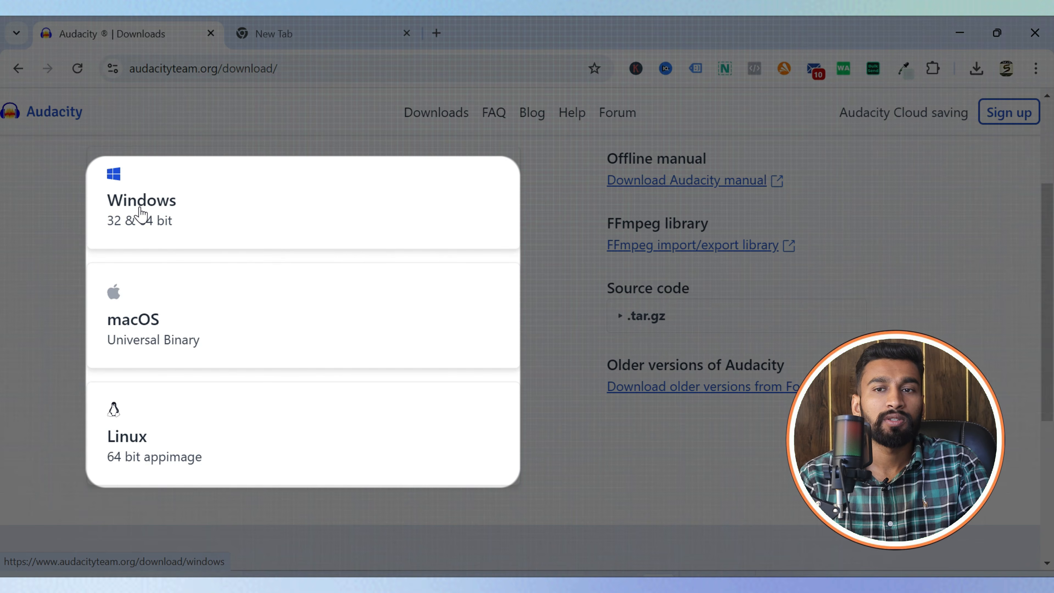
pyautogui.click(141, 213)
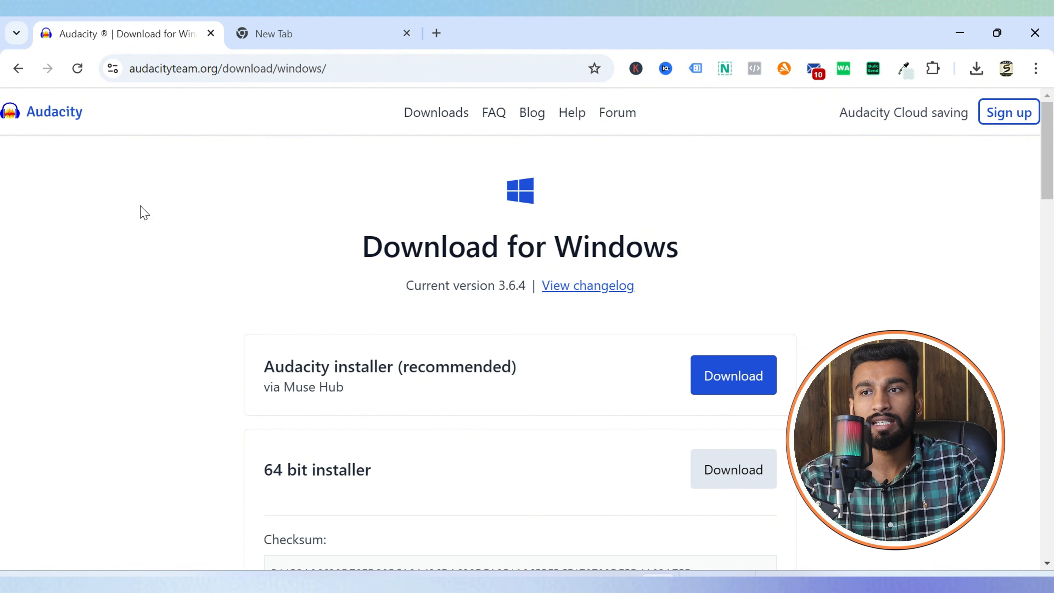
# Compare the Muse Hub installer and the 64 bit installer offered for Windows.
pyautogui.scroll(-2, 174, 228)
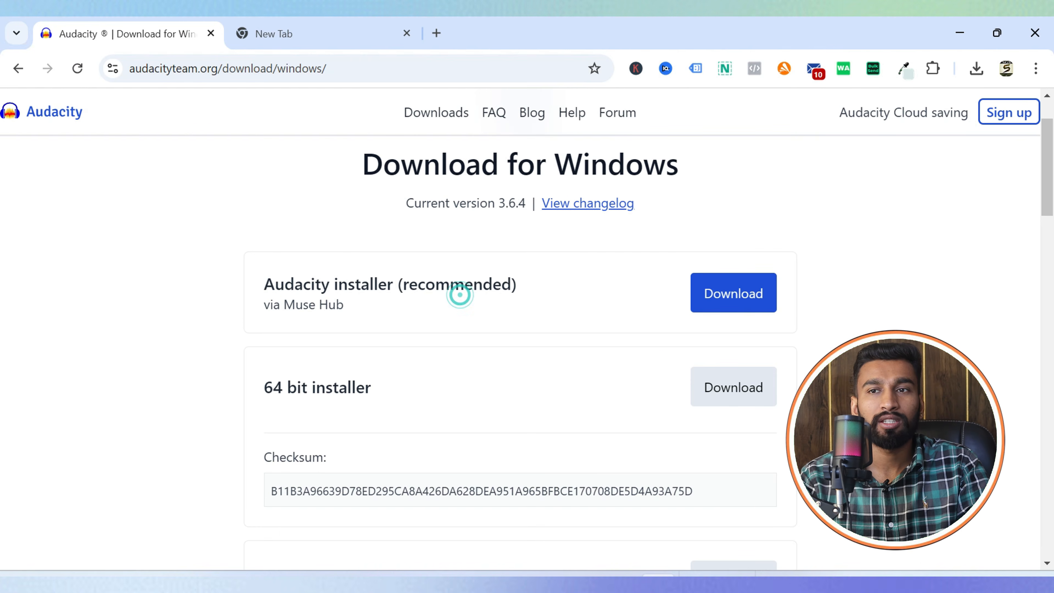
pyautogui.doubleClick(286, 304)
pyautogui.click(374, 311)
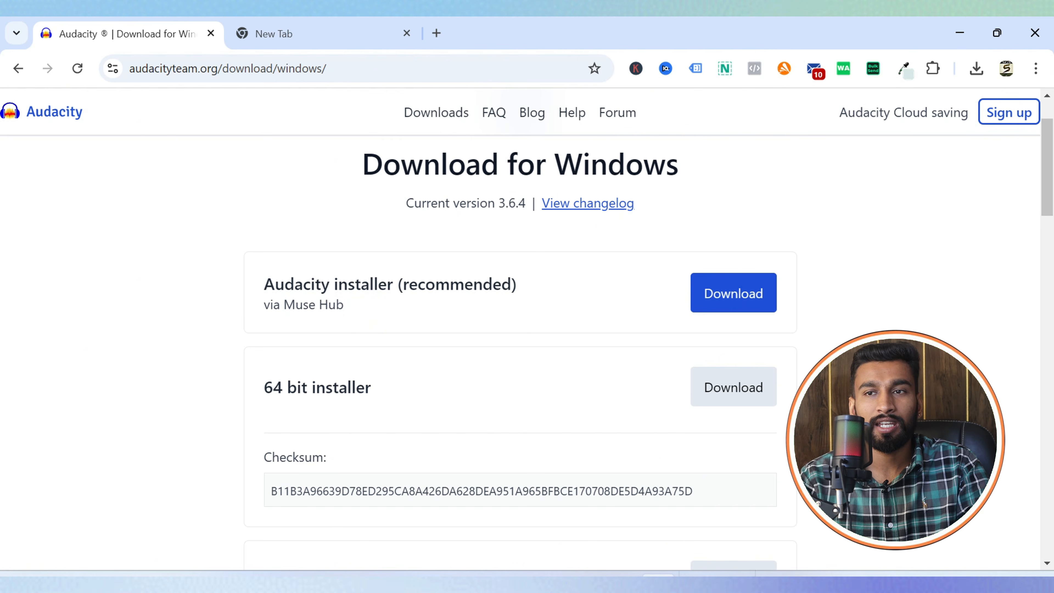
pyautogui.moveTo(282, 304); pyautogui.dragTo(423, 322)
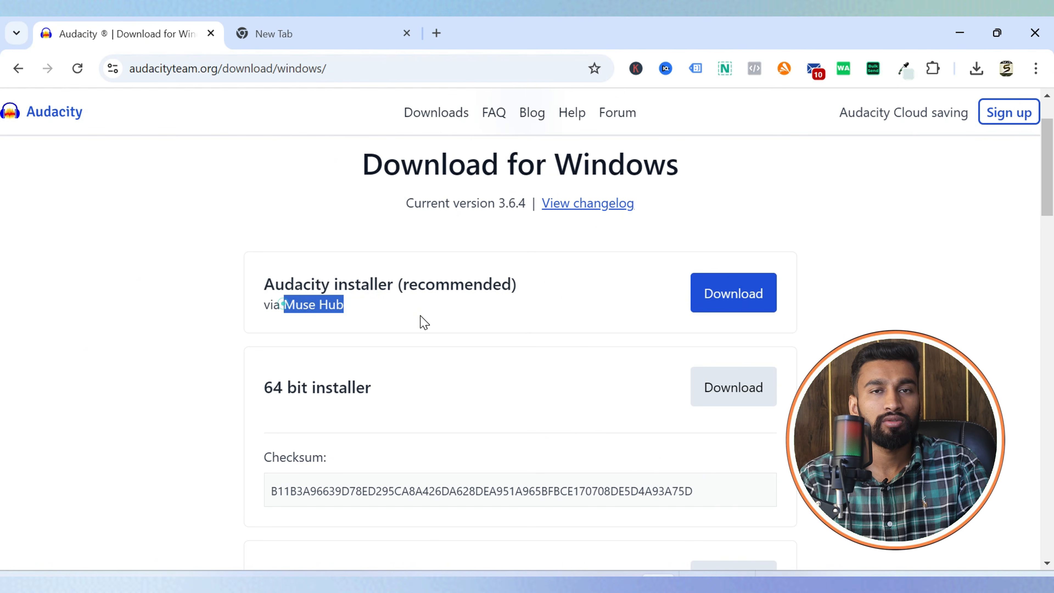
pyautogui.click(423, 322)
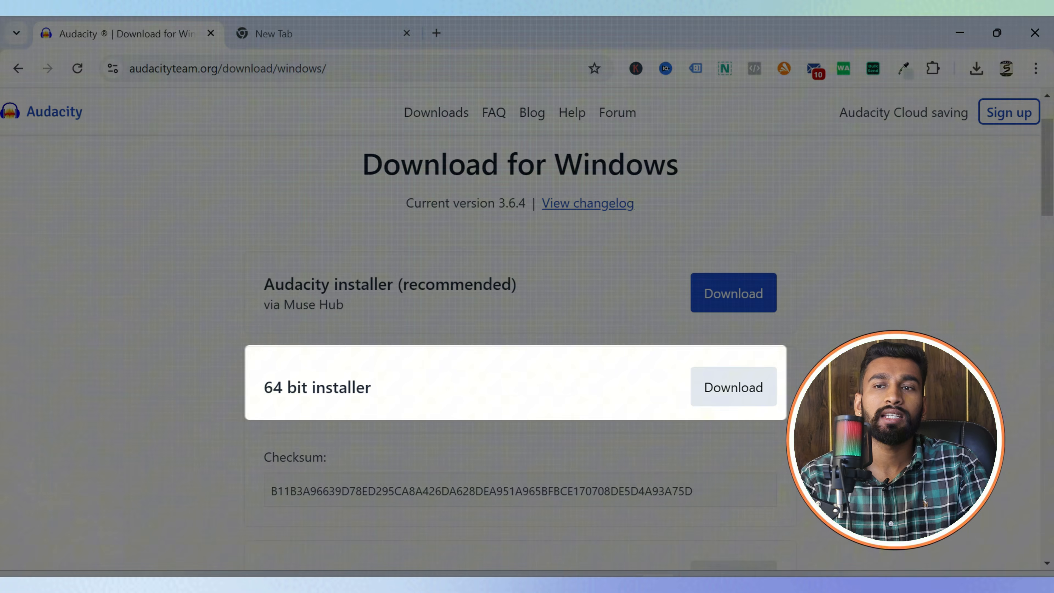
pyautogui.moveTo(265, 386); pyautogui.dragTo(405, 394)
pyautogui.click(403, 388)
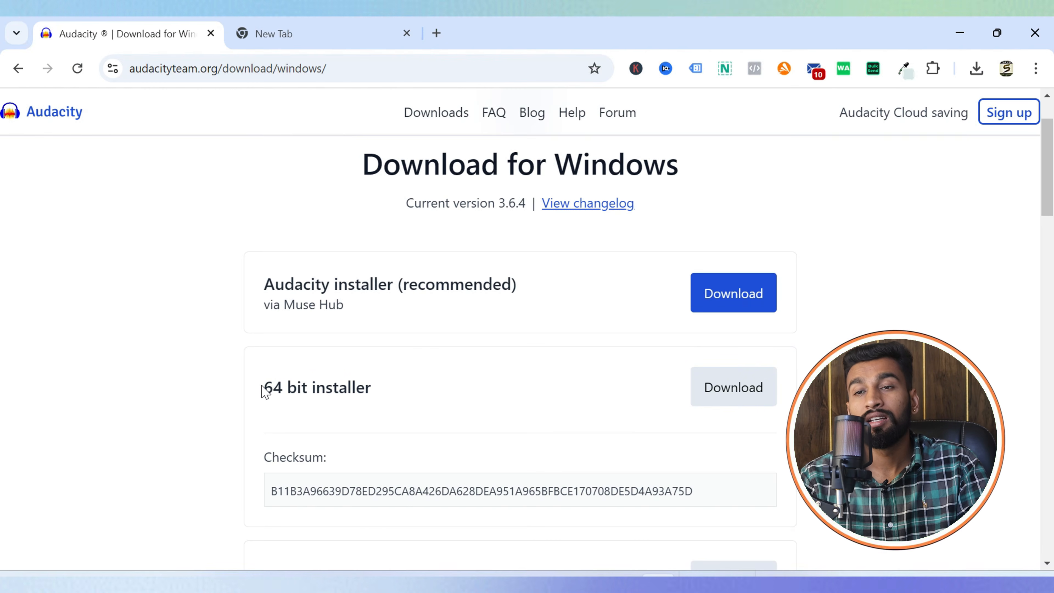
pyautogui.moveTo(262, 387); pyautogui.dragTo(372, 387)
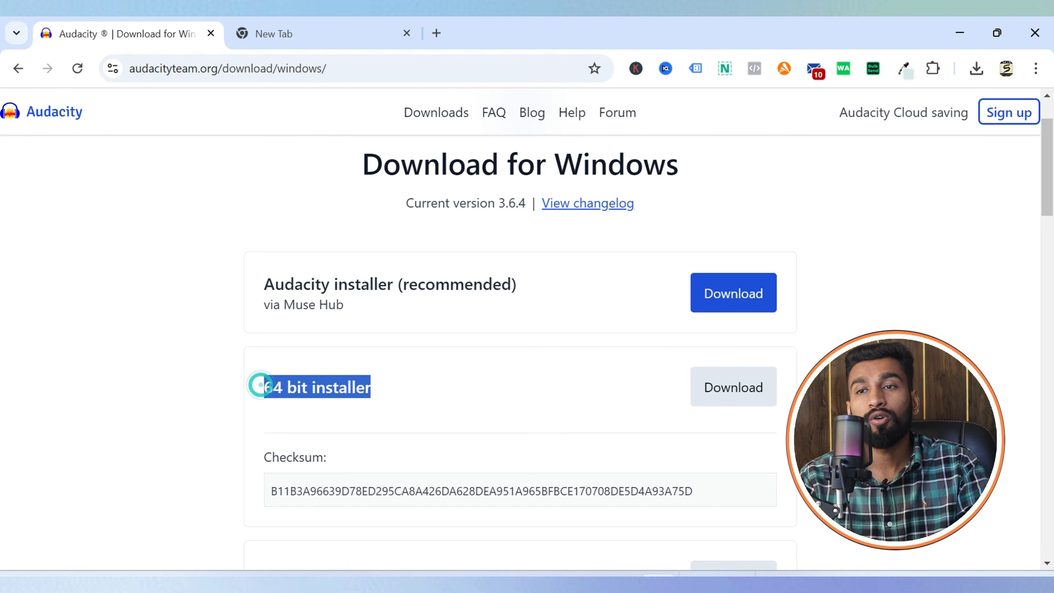
pyautogui.click(419, 398)
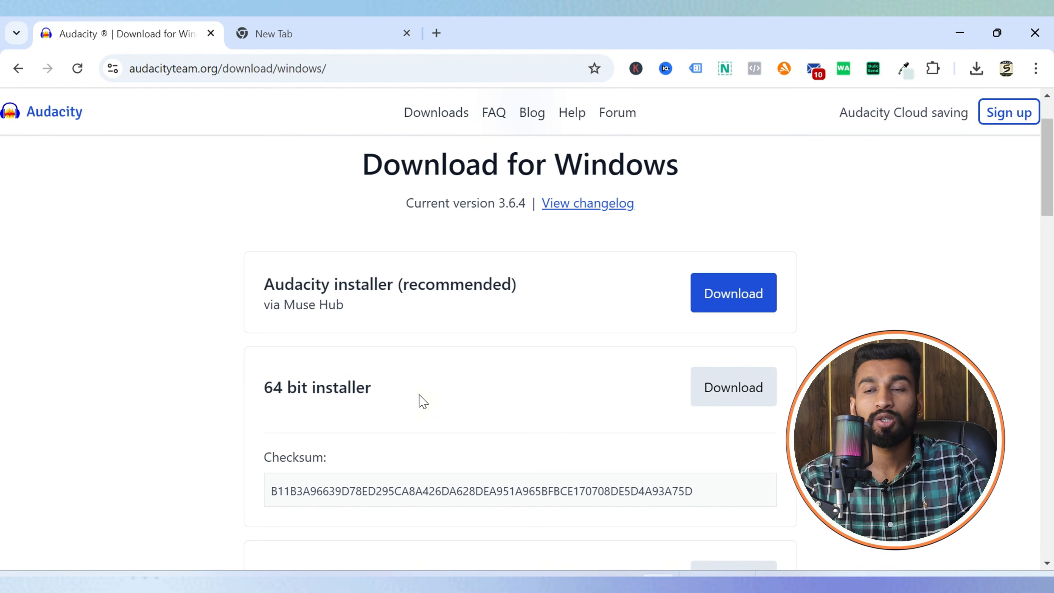
# Download the 64 bit Windows installer and run audacity-win-3.6.4-64bit.exe.
pyautogui.click(733, 398)
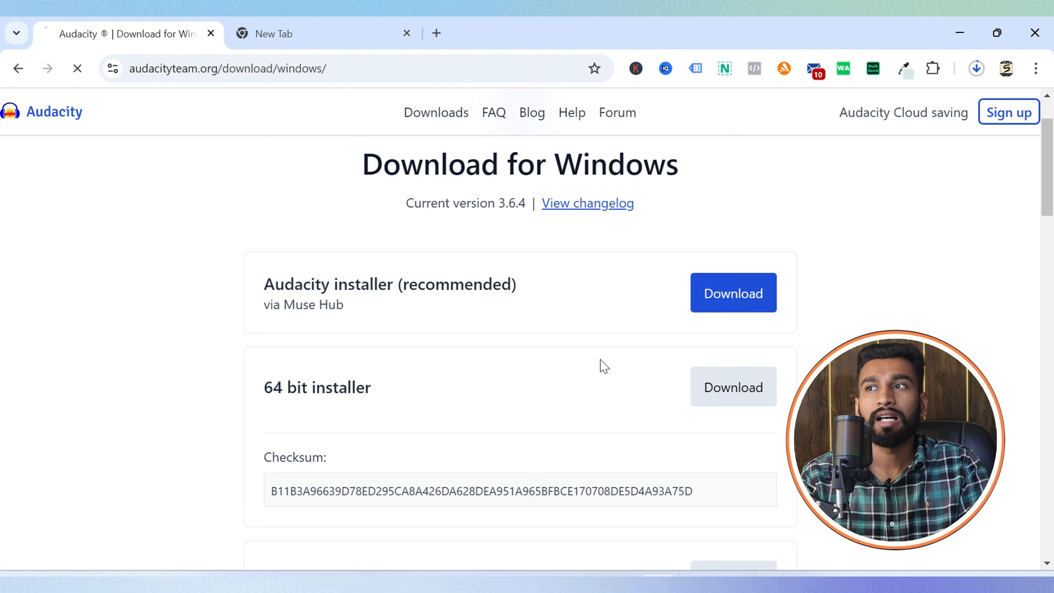
pyautogui.click(976, 68)
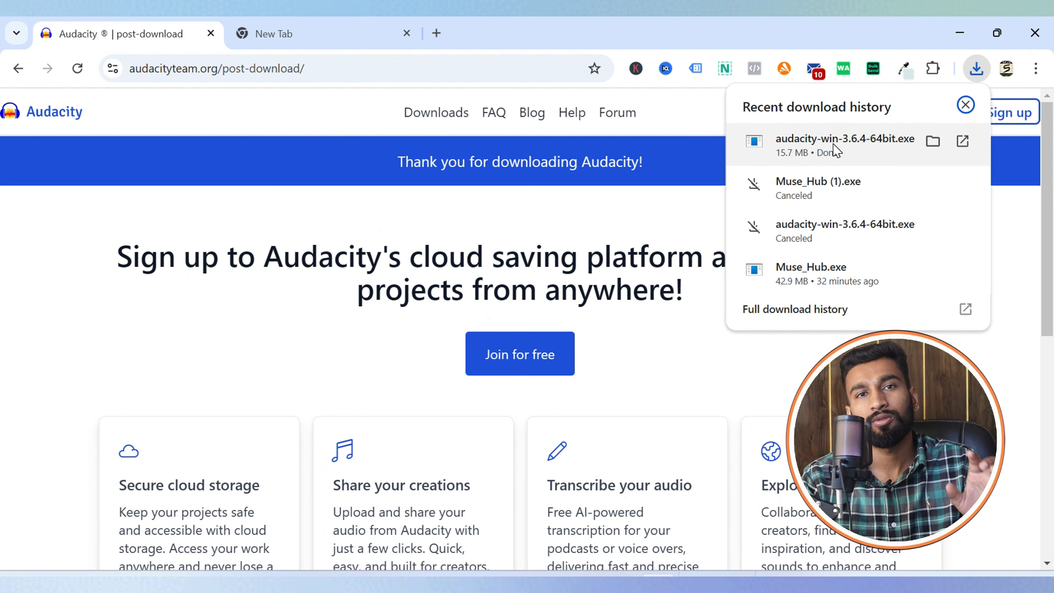
pyautogui.click(836, 150)
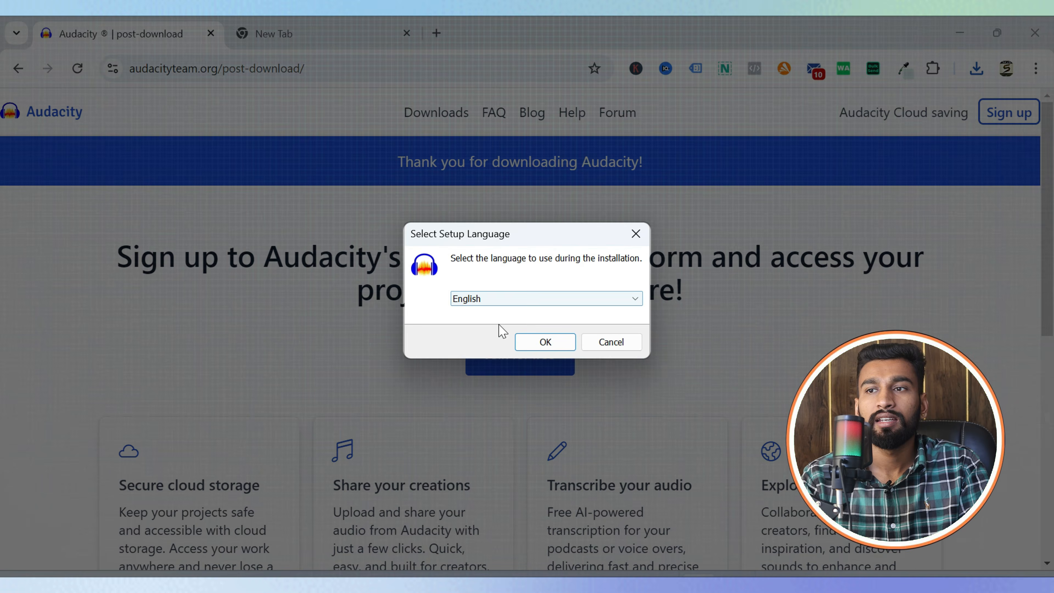
# Install Audacity in English with a desktop shortcut and launch it when setup finishes.
pyautogui.click(545, 344)
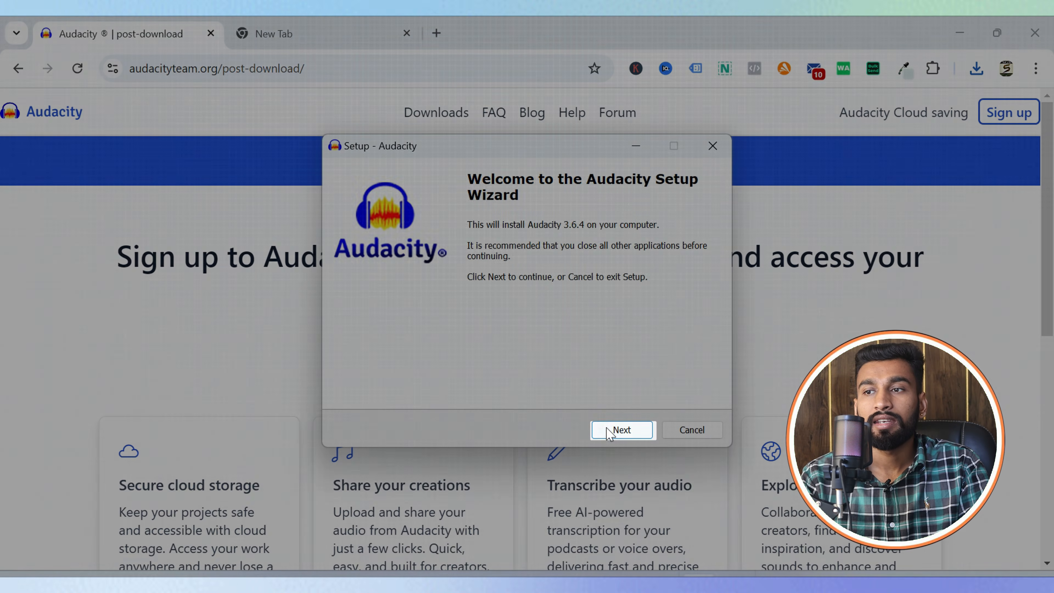
pyautogui.click(618, 431)
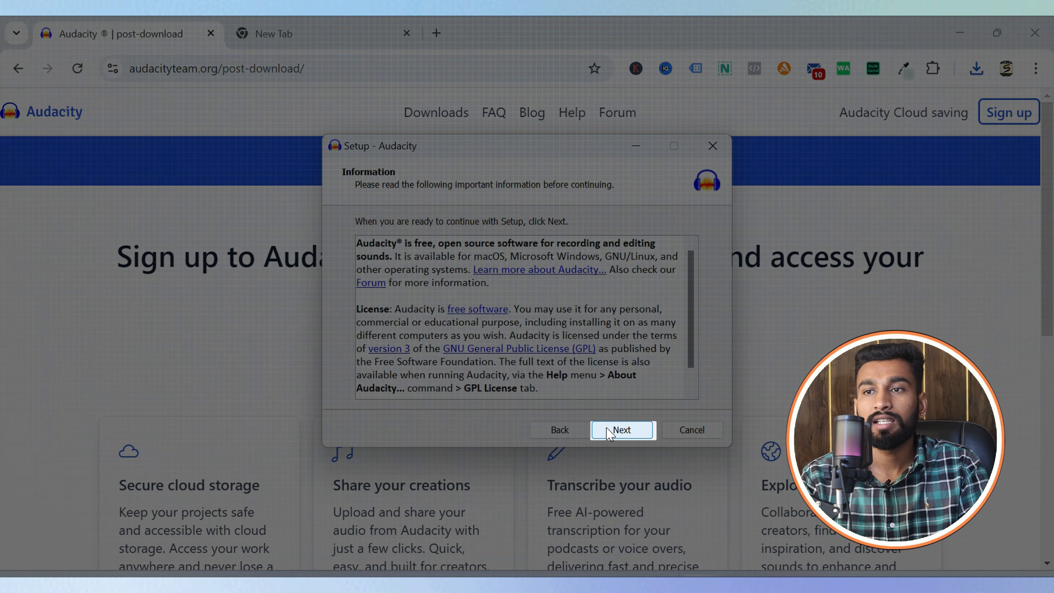
pyautogui.click(610, 430)
pyautogui.click(609, 430)
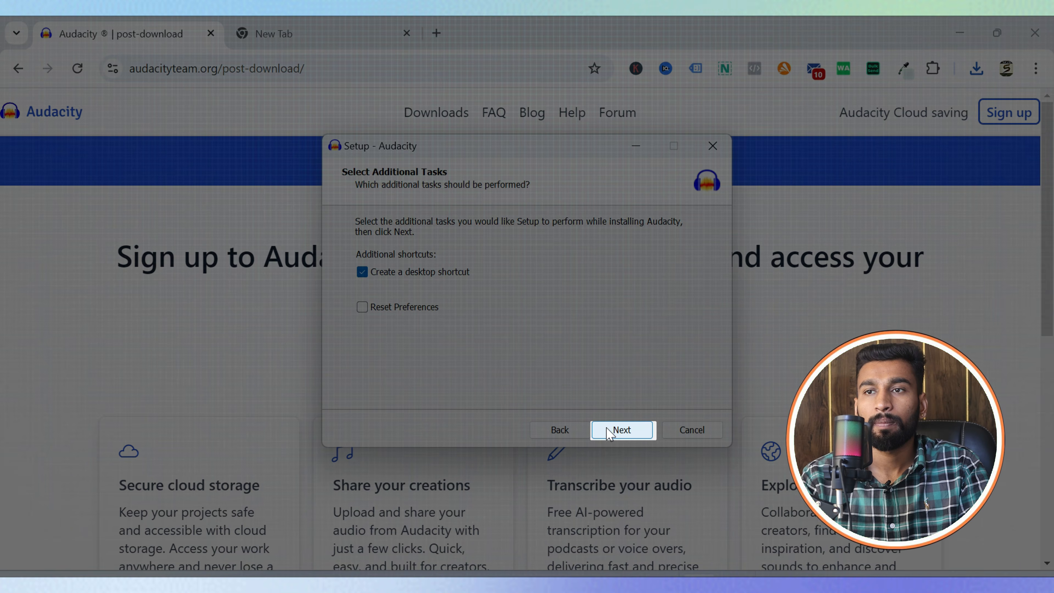
pyautogui.click(609, 431)
pyautogui.click(608, 430)
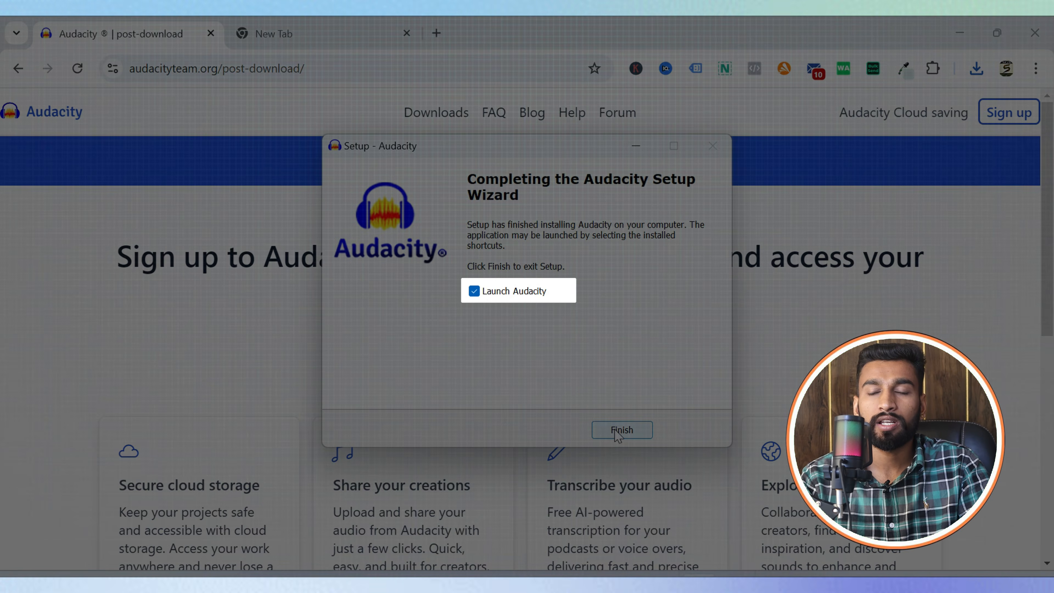
pyautogui.click(621, 429)
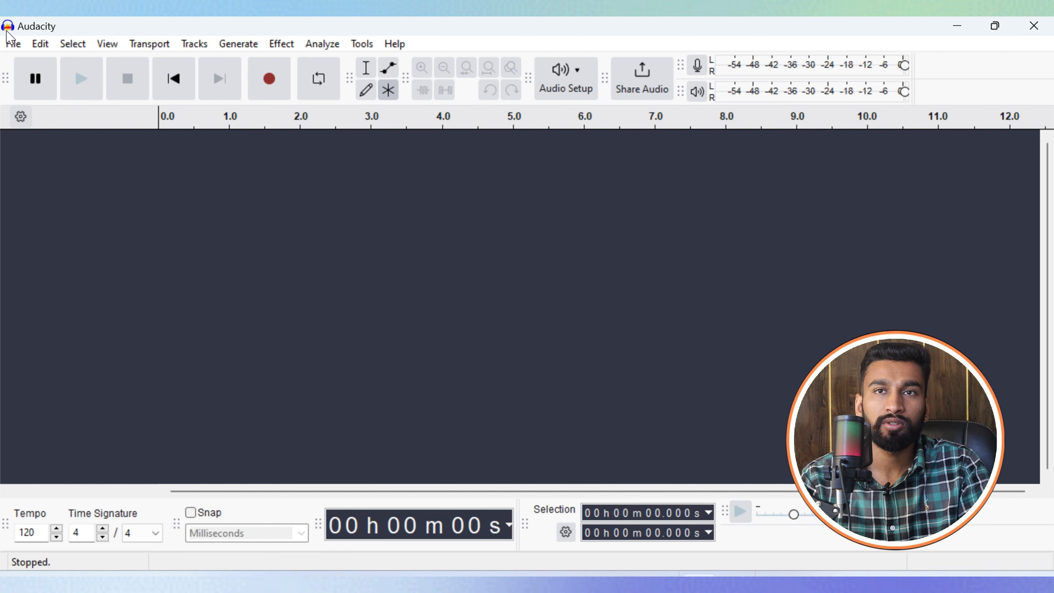
pyautogui.click(11, 43)
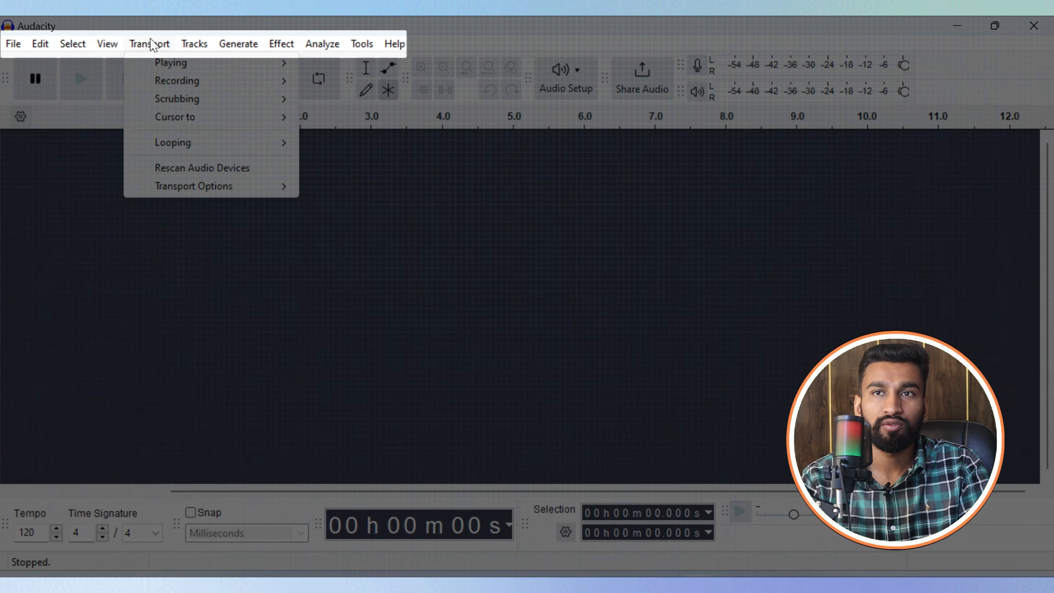
pyautogui.moveTo(202, 47)
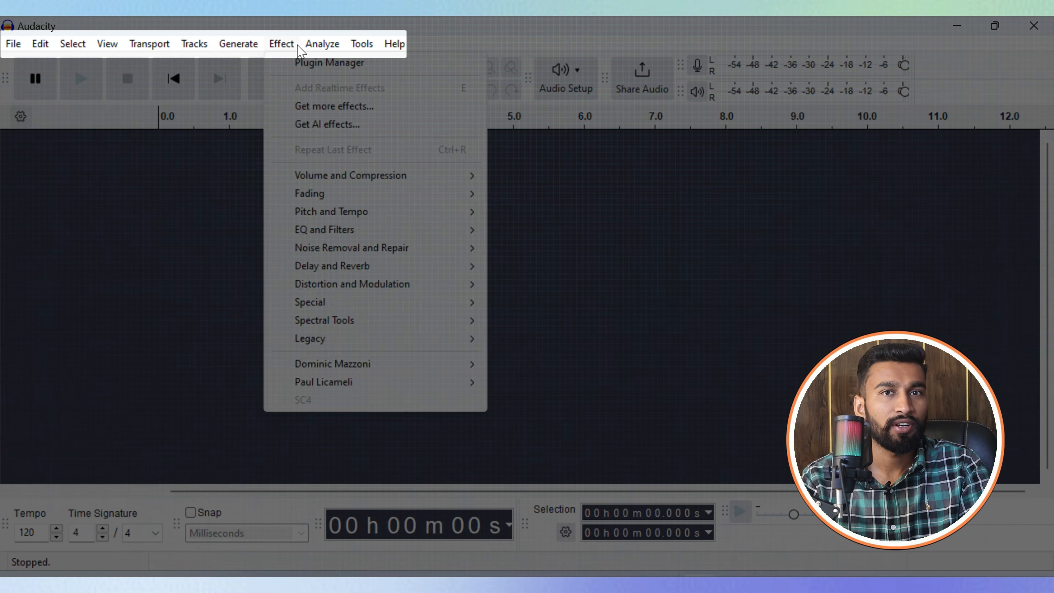
pyautogui.moveTo(369, 48)
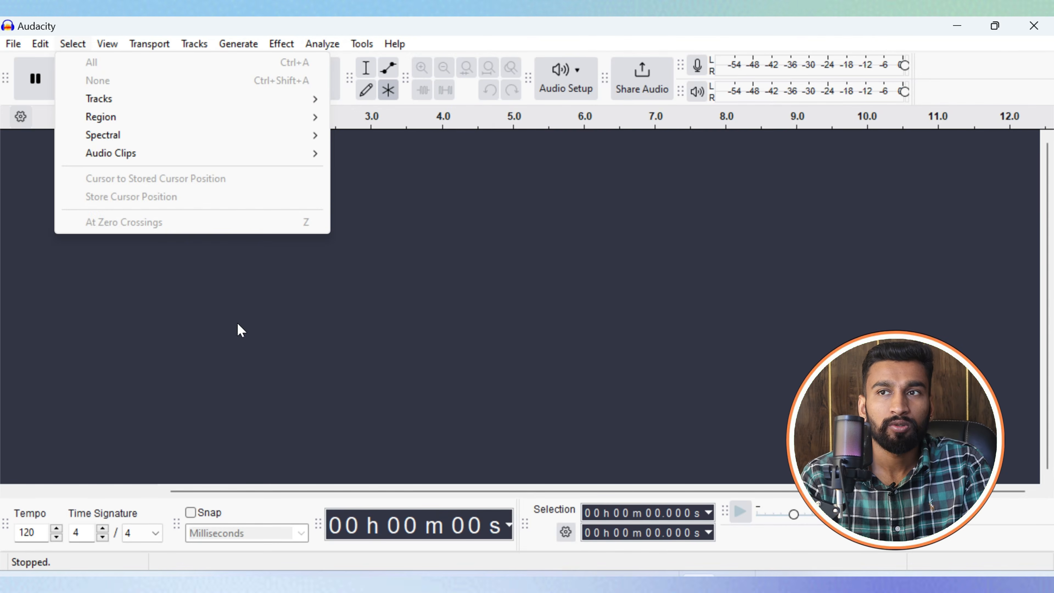
pyautogui.click(578, 290)
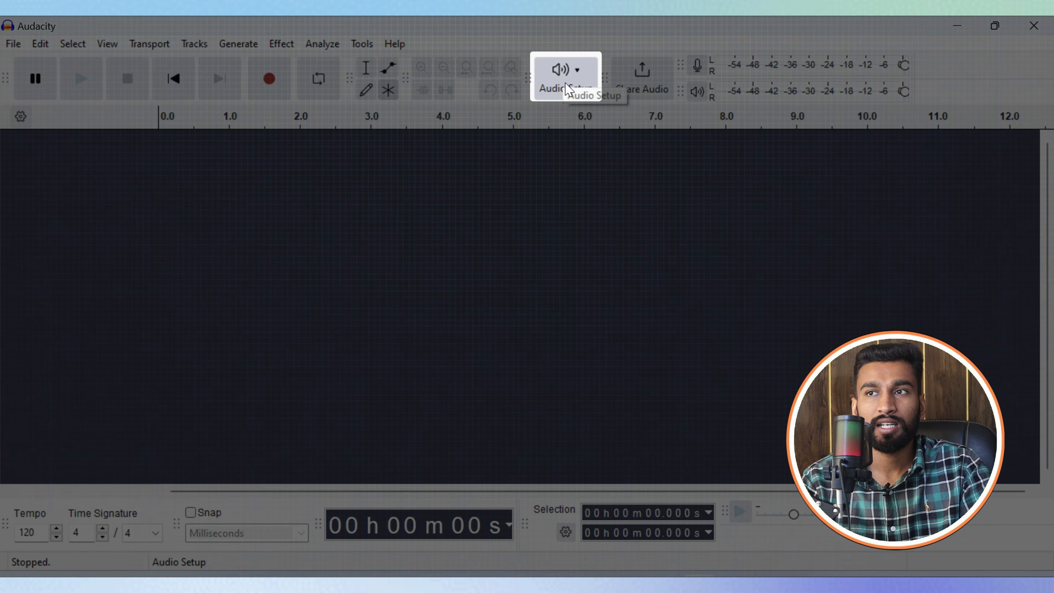
# Examine the recording devices available in the audio setup options.
pyautogui.click(567, 88)
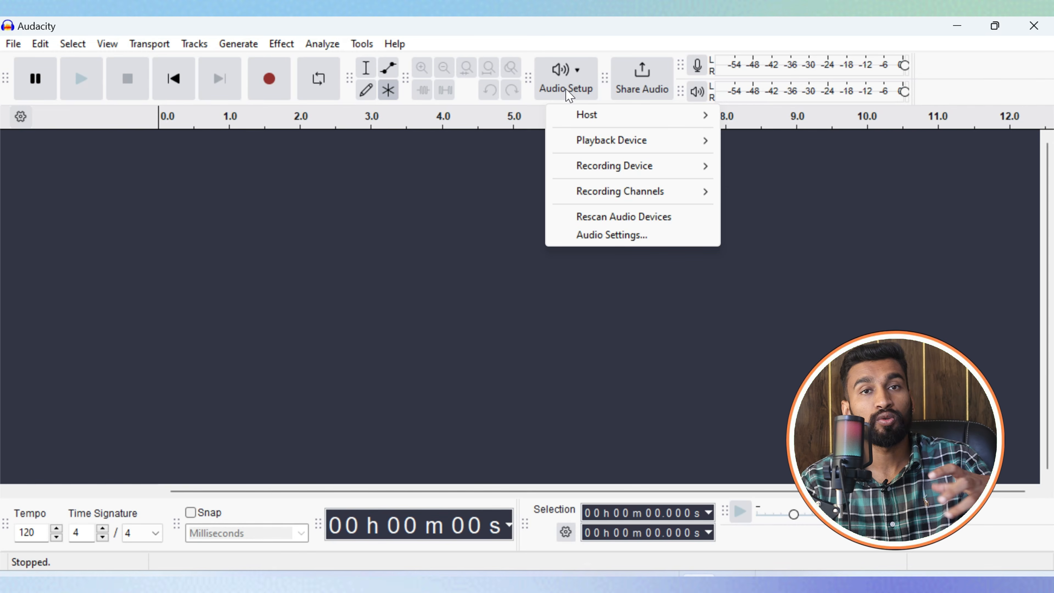
pyautogui.moveTo(606, 145)
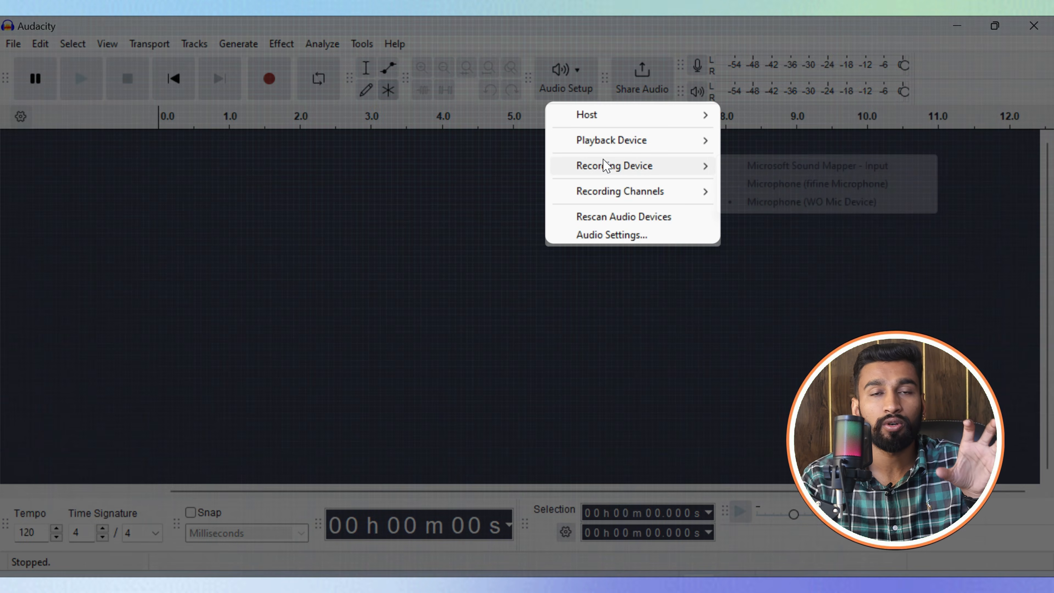
pyautogui.moveTo(607, 166)
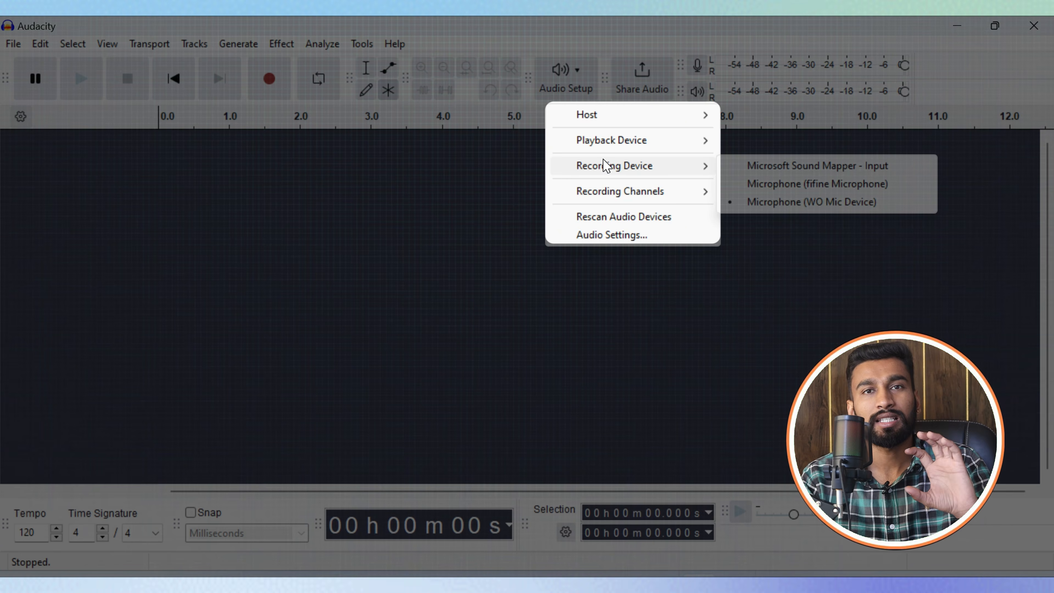
pyautogui.click(492, 186)
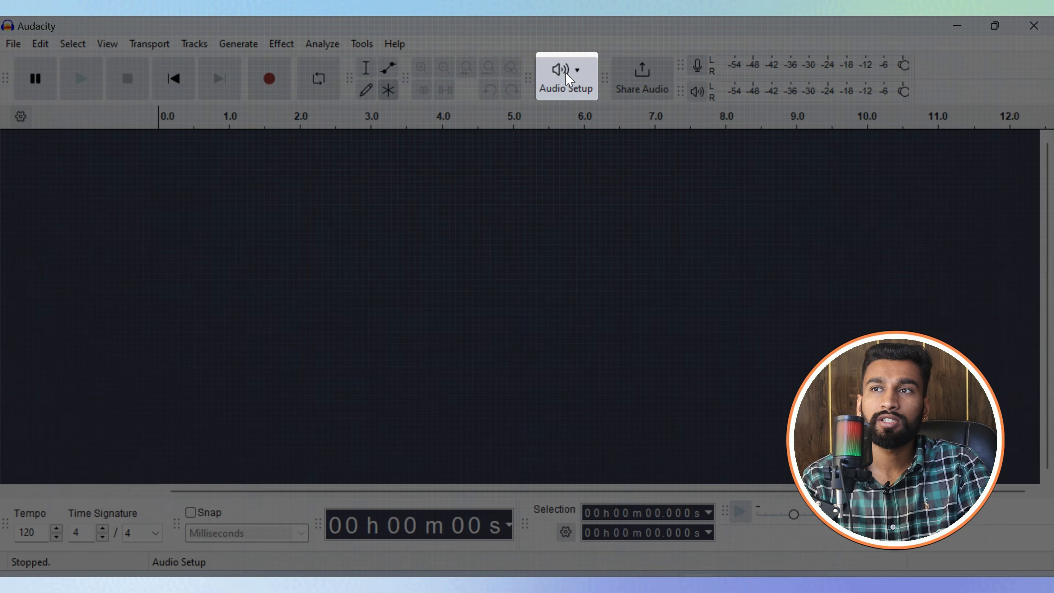
# Set the recording device to Microphone (fifine Microphone) after reviewing the host and playback device options.
pyautogui.click(567, 74)
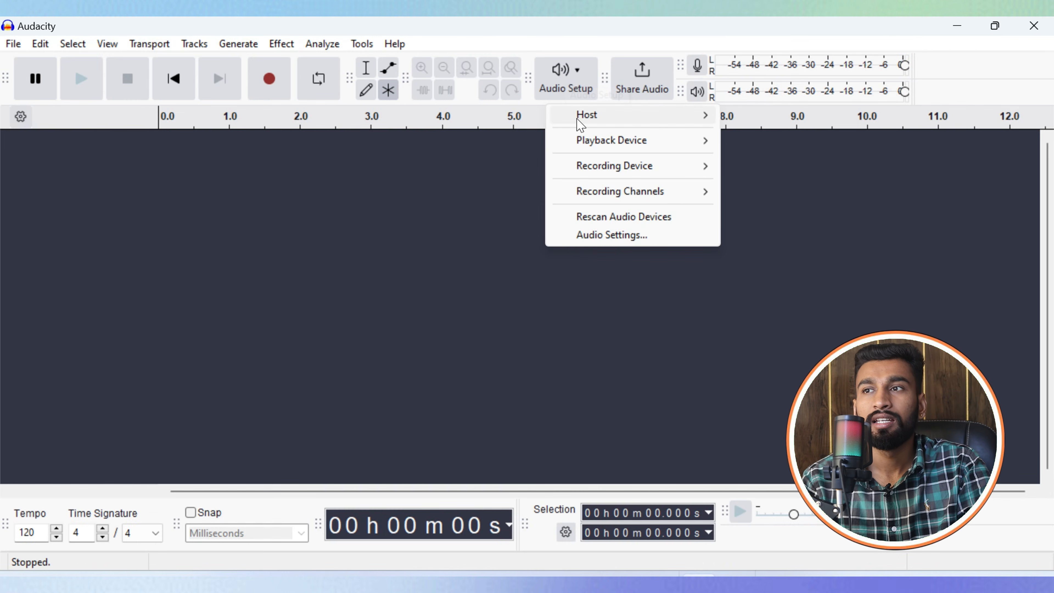
pyautogui.moveTo(580, 124)
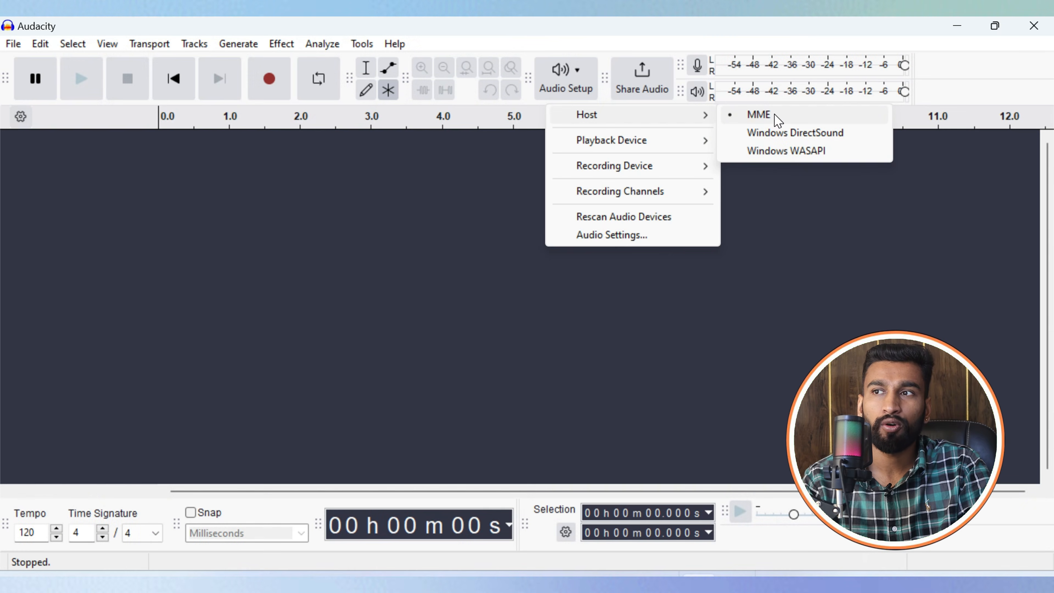
pyautogui.moveTo(657, 140)
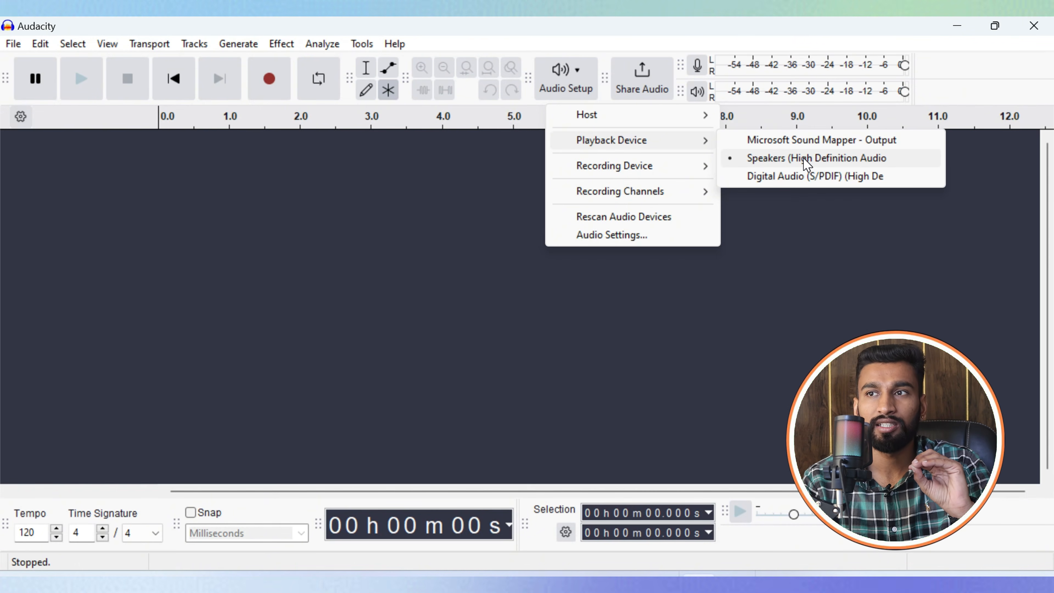
pyautogui.moveTo(685, 166)
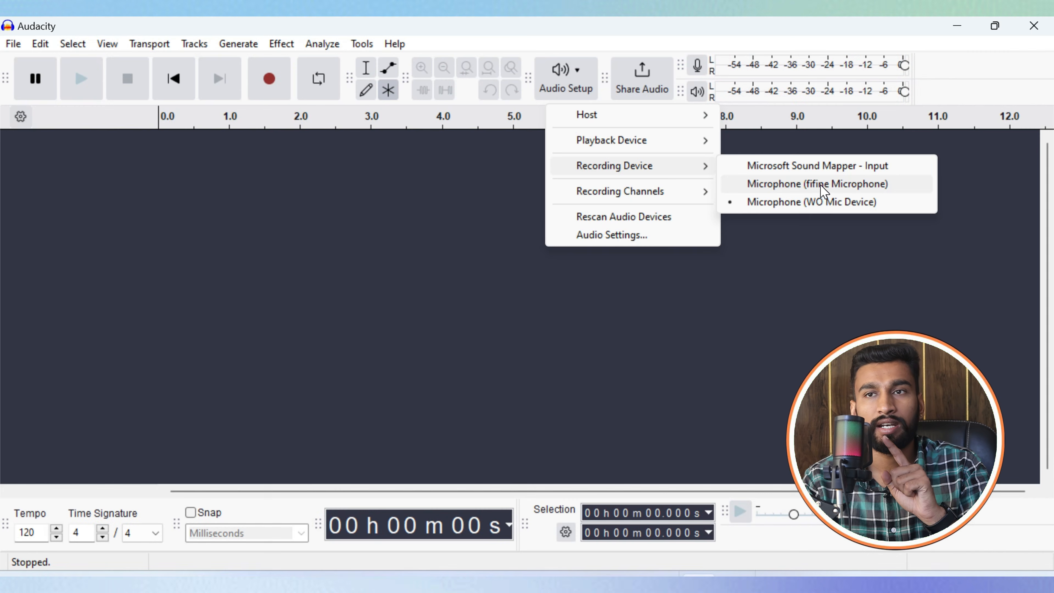
pyautogui.click(775, 182)
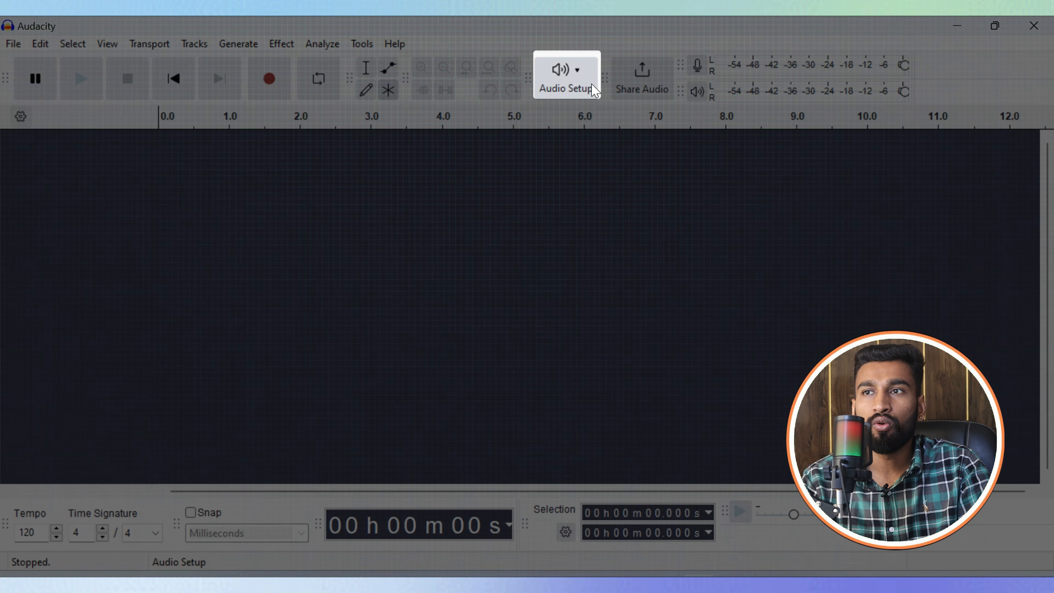
# Open the full Audio Settings from the audio setup options.
pyautogui.click(581, 81)
pyautogui.moveTo(600, 168)
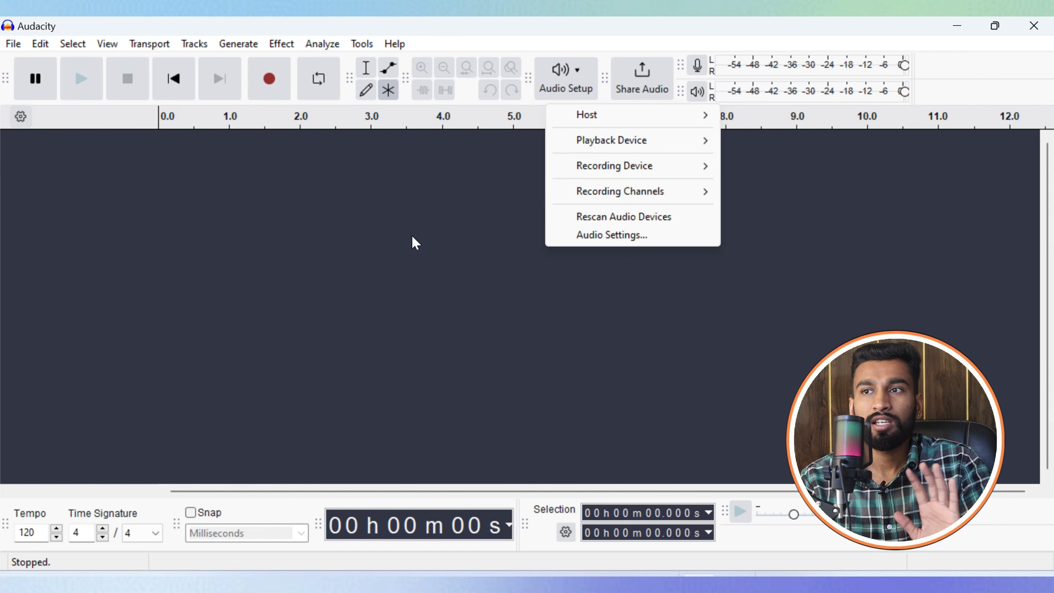
pyautogui.moveTo(608, 202)
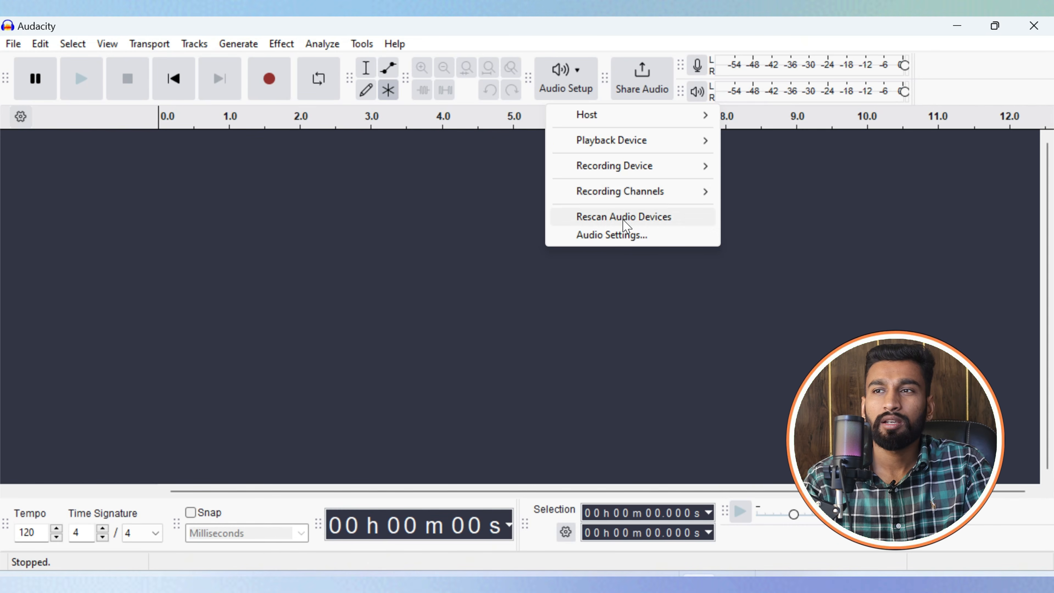
pyautogui.click(619, 236)
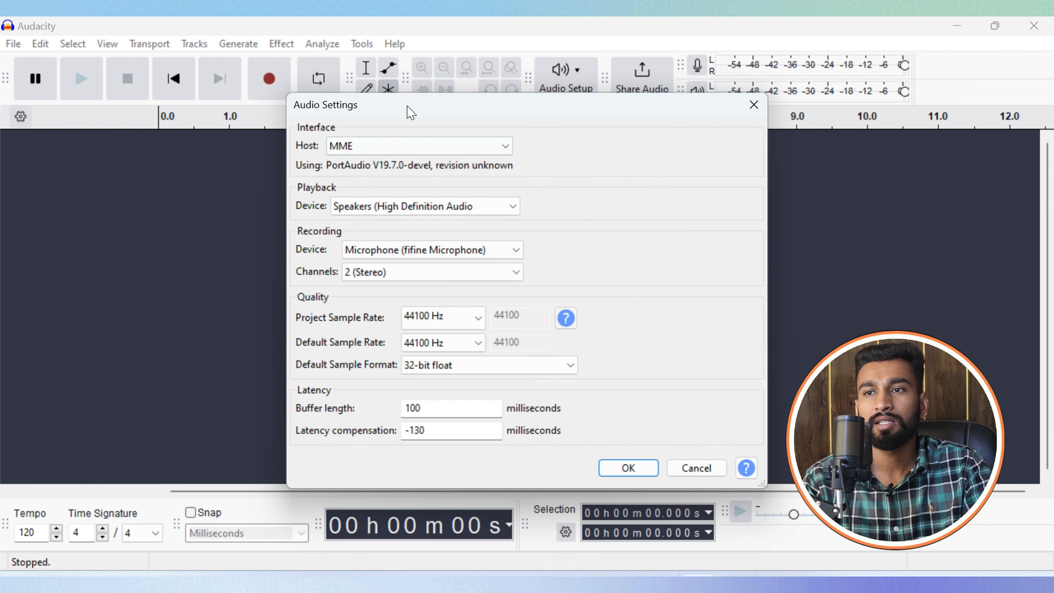
# Look over the project and default sample rate options, and close Audio Settings without applying changes.
pyautogui.moveTo(406, 107); pyautogui.dragTo(401, 80)
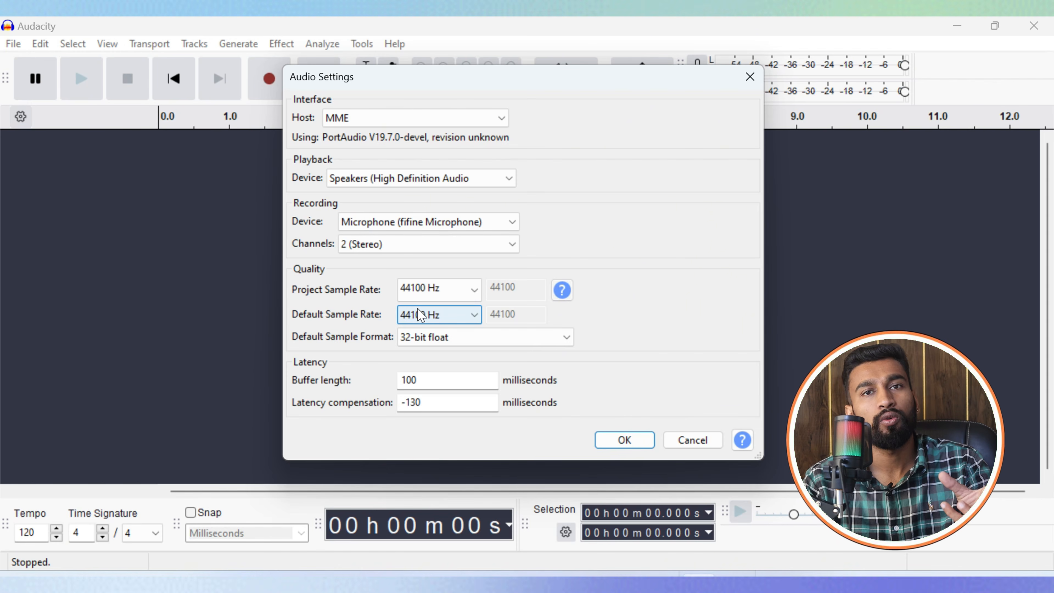
pyautogui.click(461, 290)
pyautogui.click(458, 294)
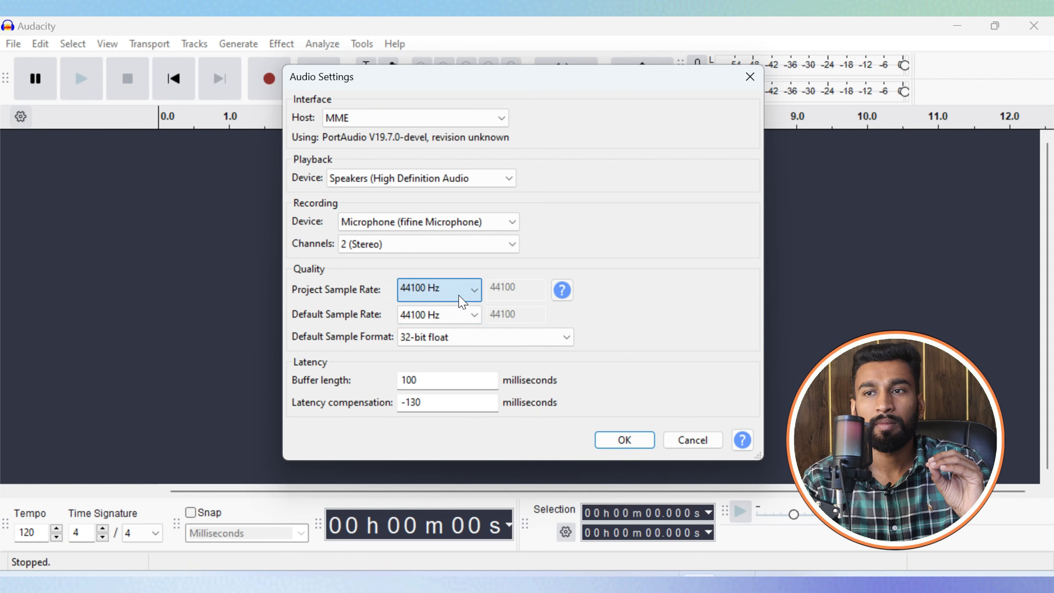
pyautogui.click(452, 320)
pyautogui.click(449, 315)
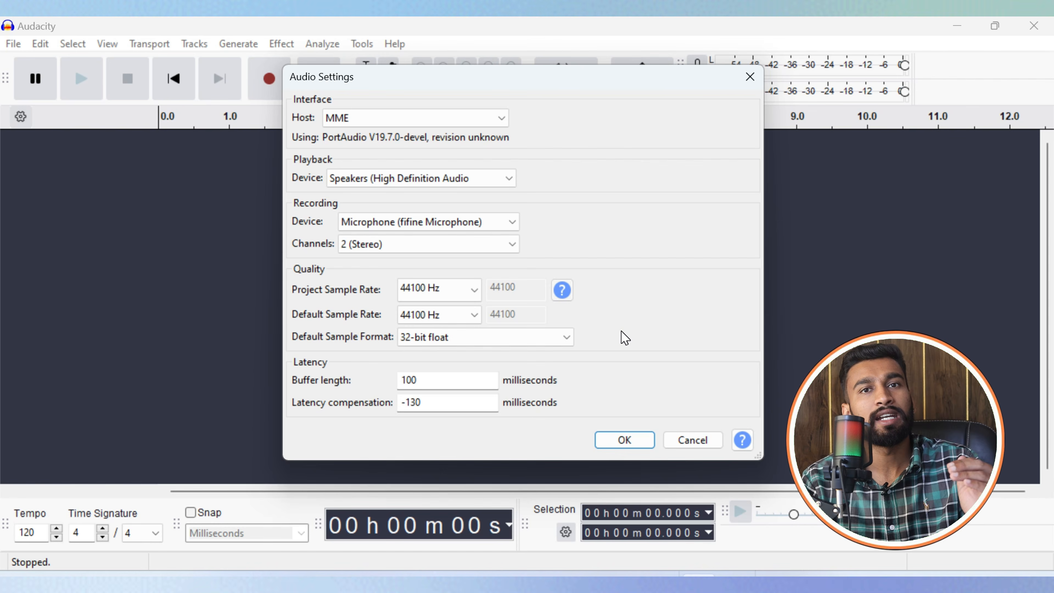
pyautogui.click(689, 440)
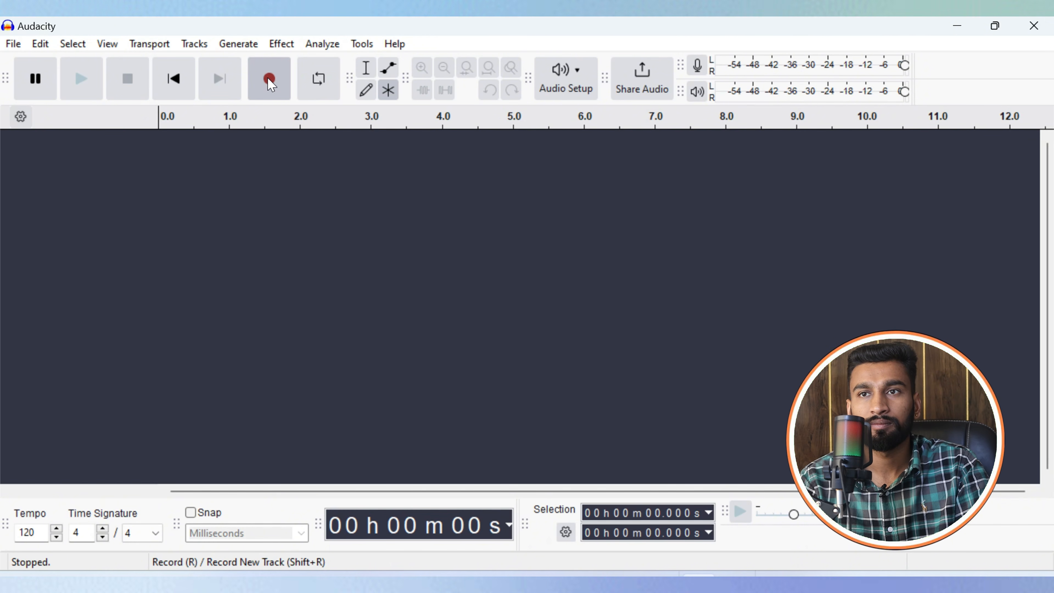
# Record a voice clip of about 12 seconds from the microphone and stop the recording.
pyautogui.click(270, 80)
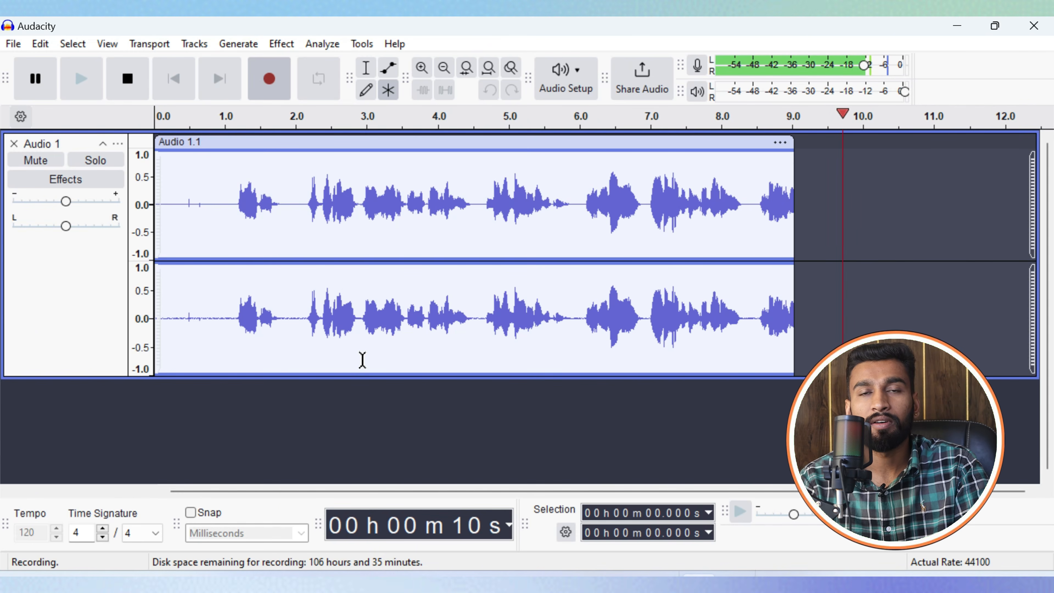
pyautogui.click(119, 79)
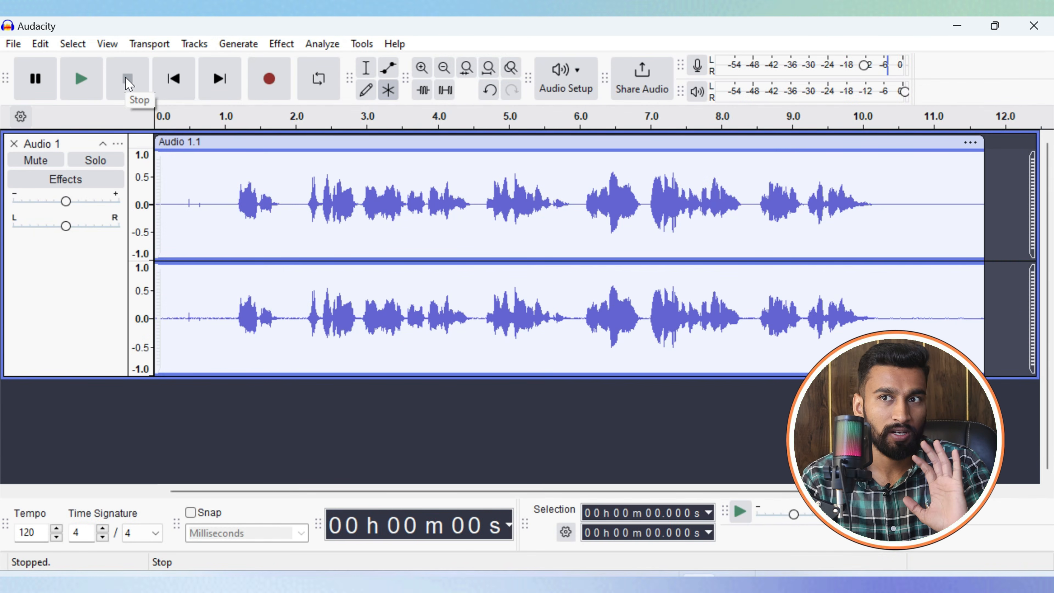
# With the Selection tool, place the cursor at about 1.1 s, before the first speech, and play the recording nearly to its end.
pyautogui.click(229, 204)
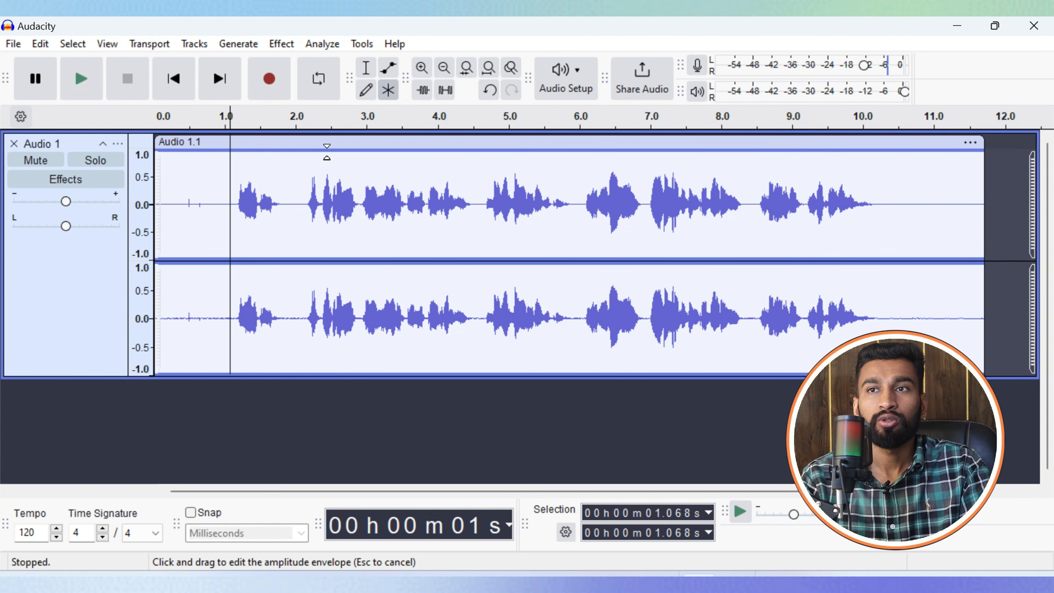
pyautogui.click(361, 72)
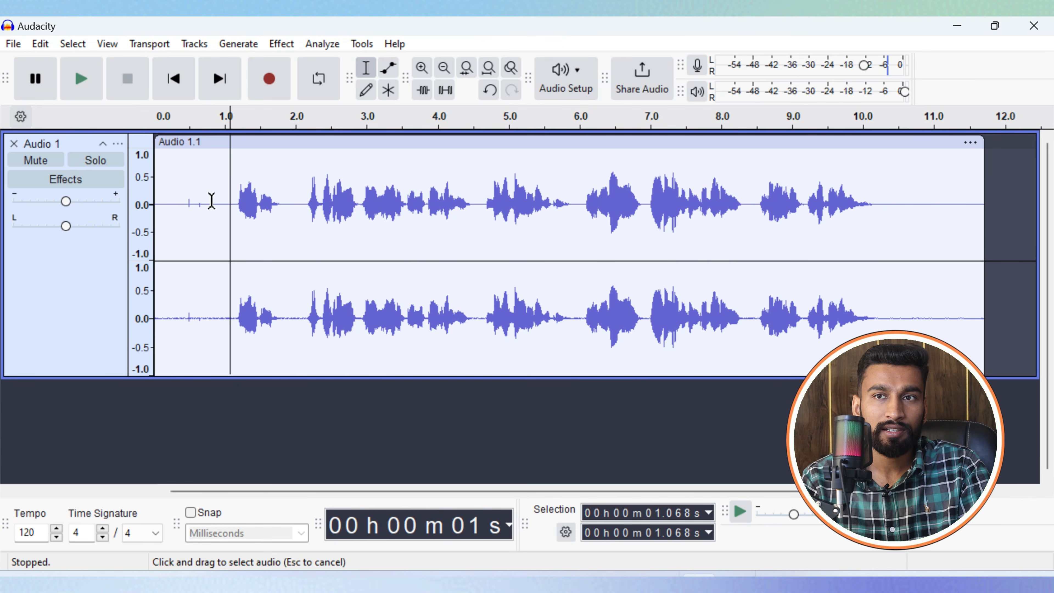
pyautogui.moveTo(234, 203); pyautogui.dragTo(155, 203)
pyautogui.click(241, 206)
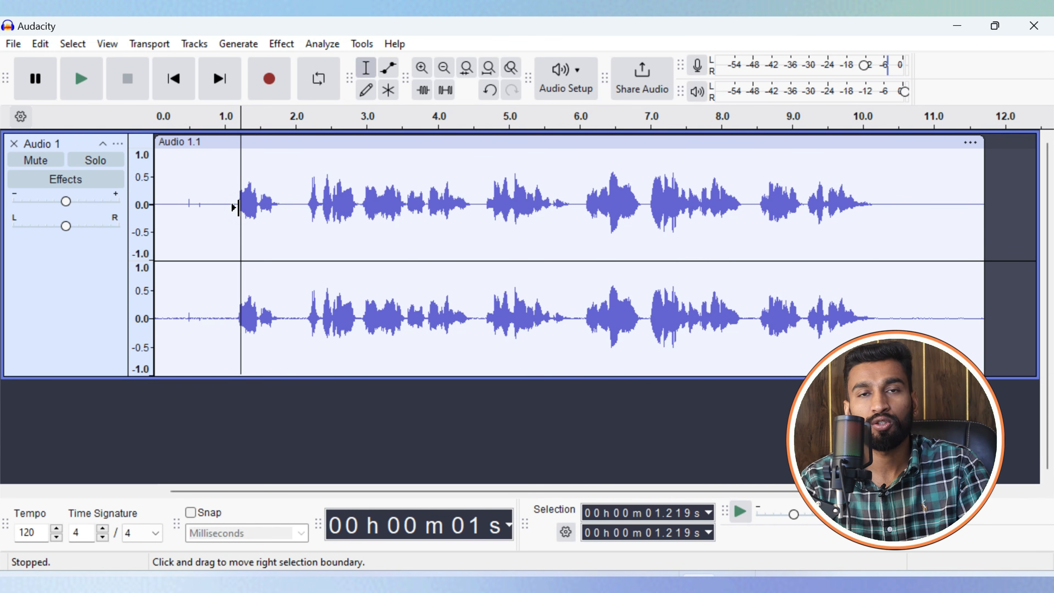
pyautogui.click(215, 207)
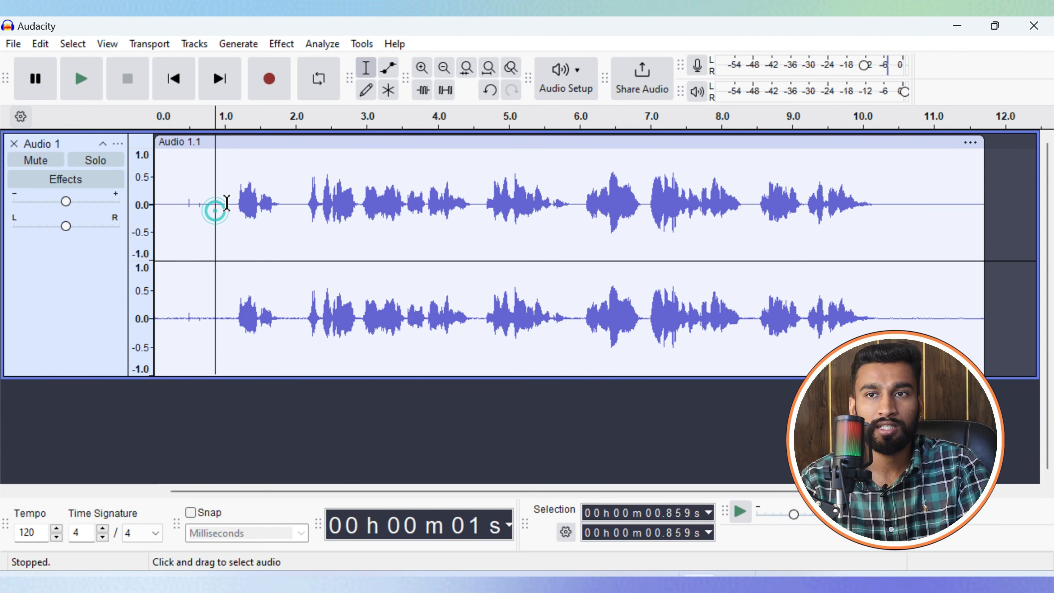
pyautogui.click(234, 201)
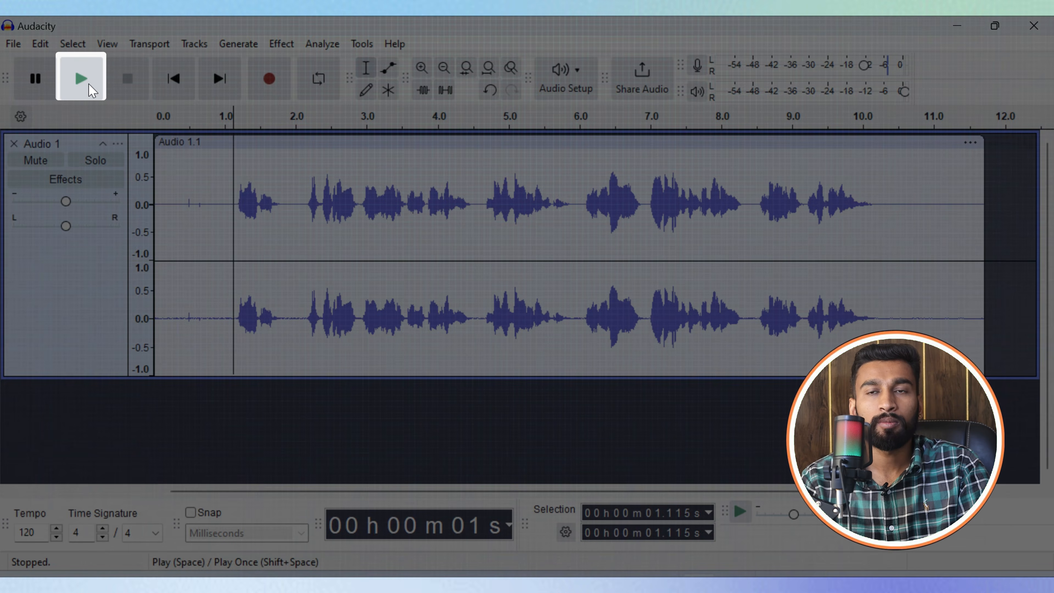
pyautogui.click(92, 89)
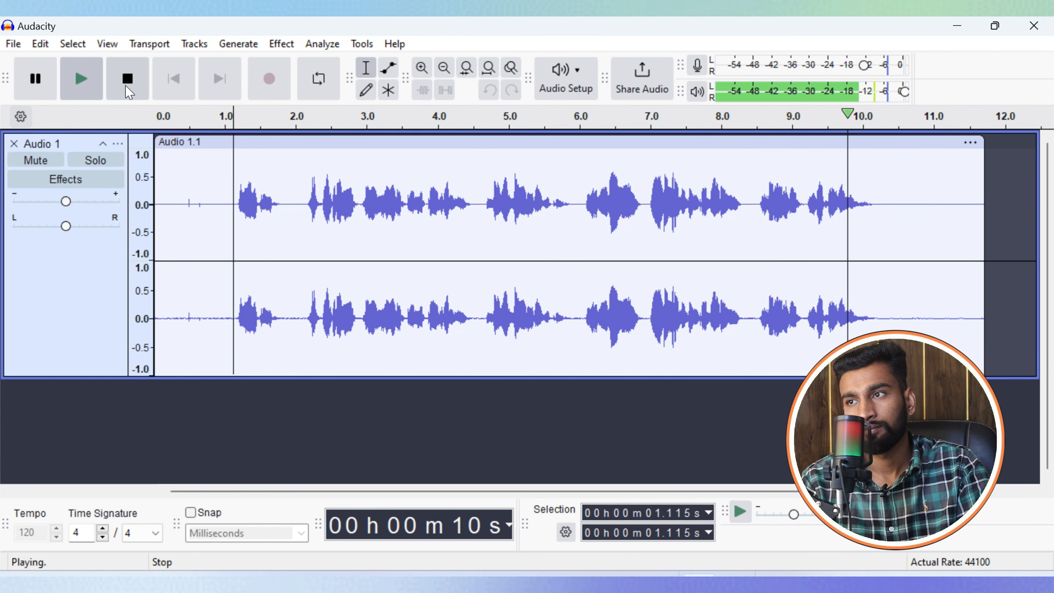
pyautogui.click(127, 79)
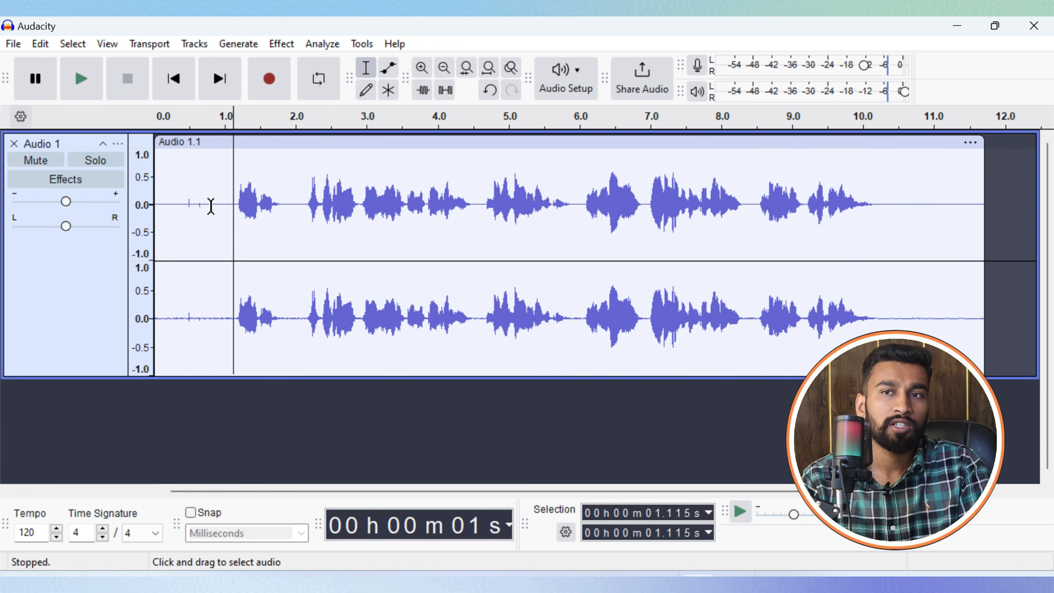
# Reposition the cursor at about 1.1 s, before the first speech, and replay the recording twice to check its sound and playback level.
pyautogui.moveTo(157, 205); pyautogui.dragTo(212, 205)
pyautogui.click(234, 219)
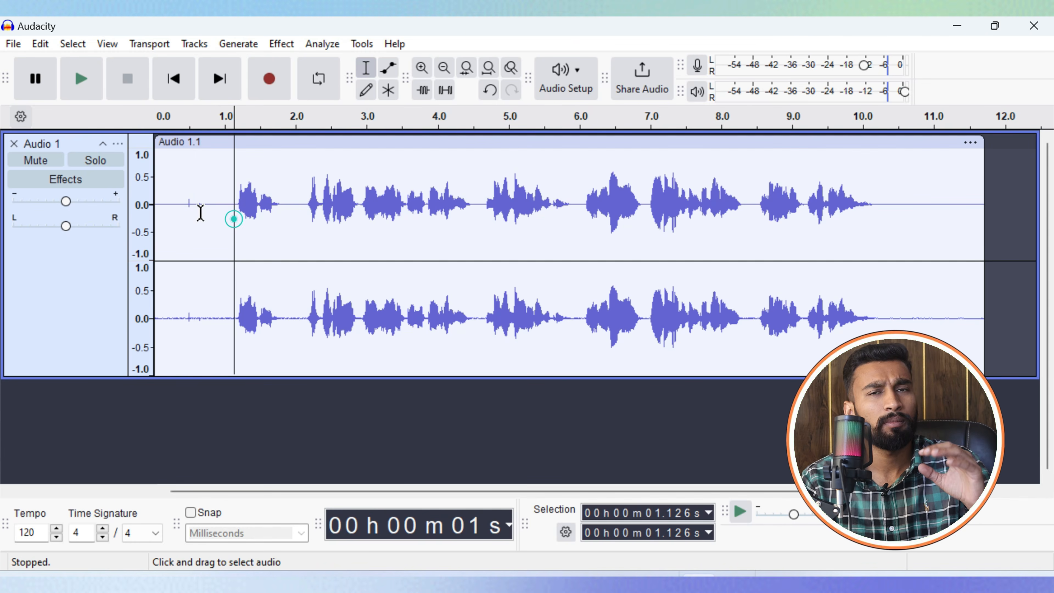
pyautogui.moveTo(208, 216); pyautogui.dragTo(186, 217)
pyautogui.click(220, 229)
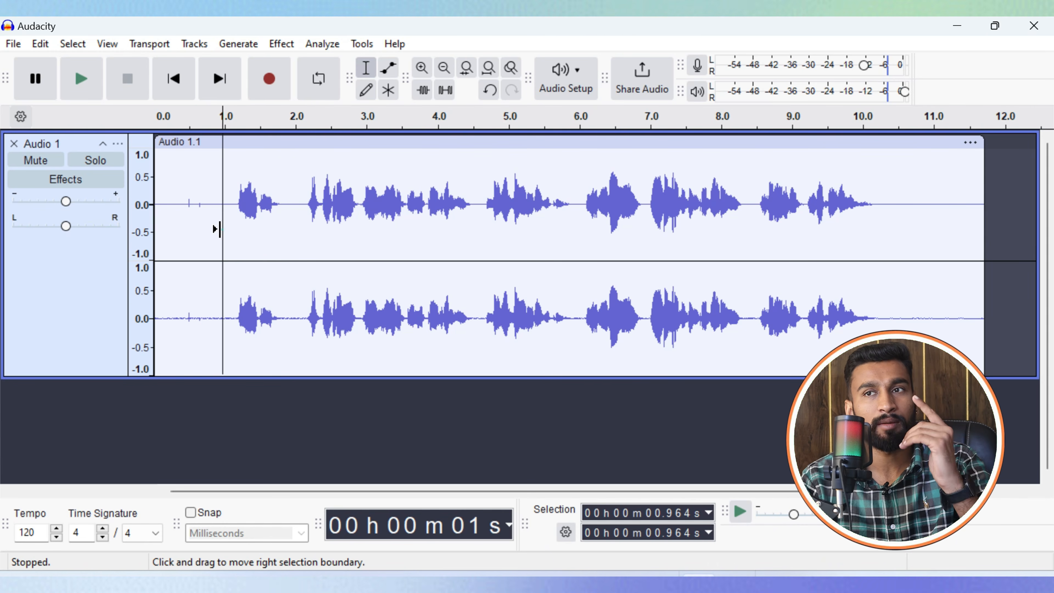
pyautogui.click(229, 218)
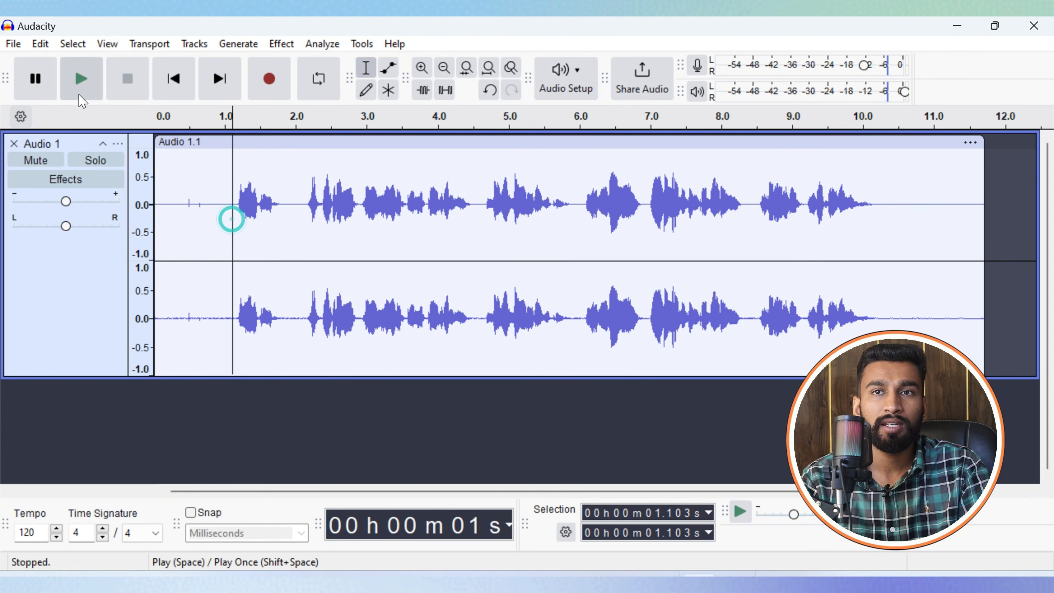
pyautogui.click(81, 79)
pyautogui.click(133, 82)
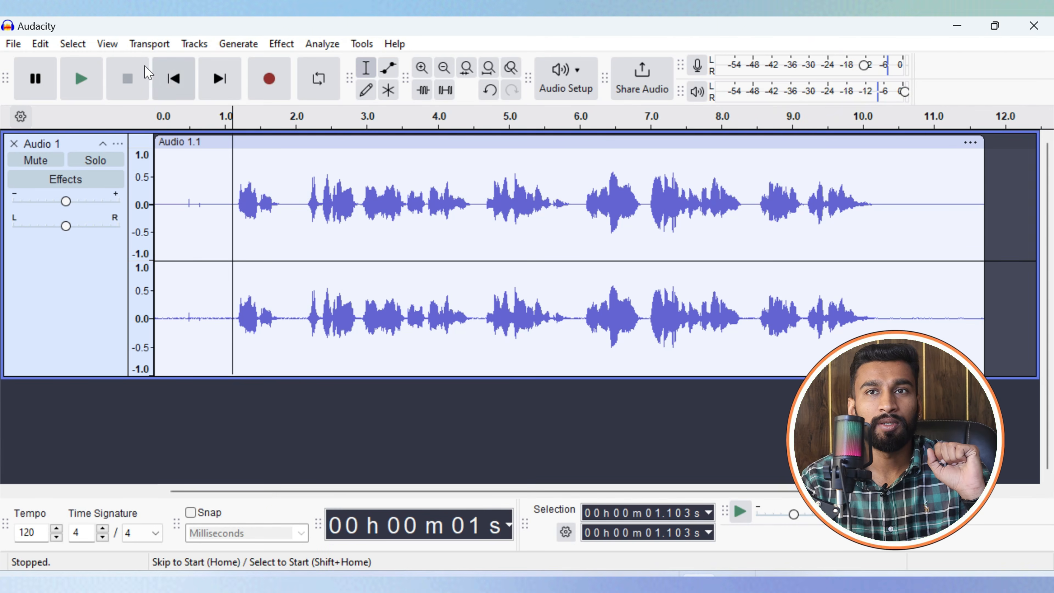
pyautogui.click(82, 78)
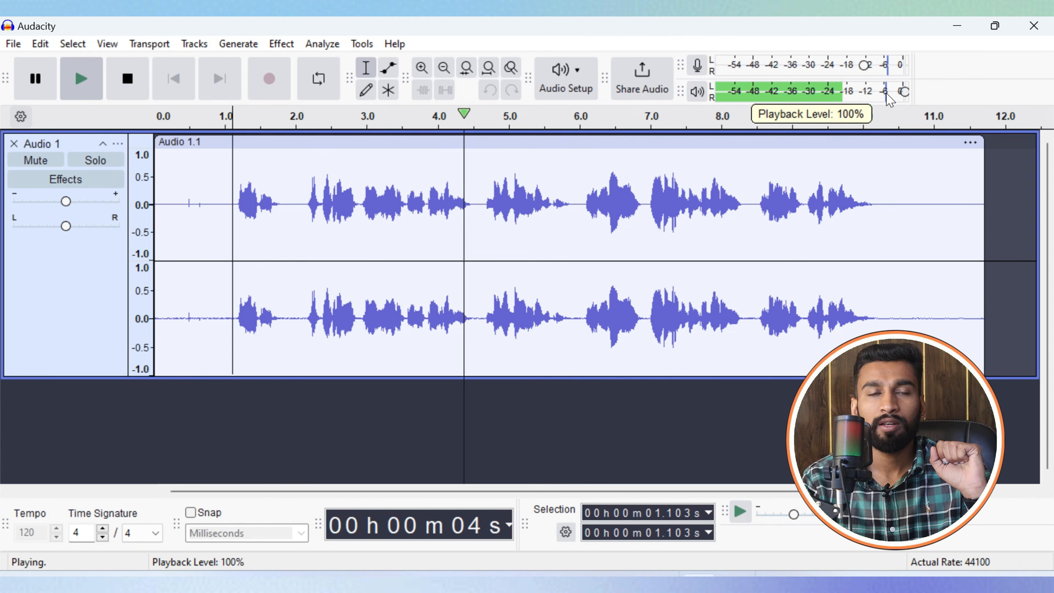
pyautogui.click(115, 81)
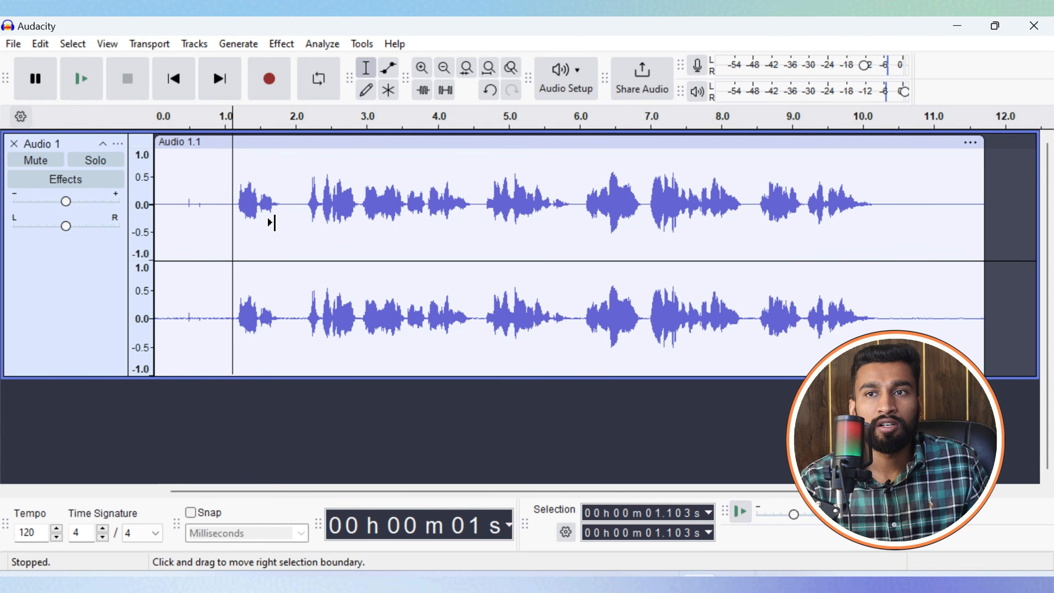
# Examine the recorded waveform of Audio 1 at several zoom levels.
pyautogui.hotkey('ctrl', '1')
pyautogui.scroll(3, 279, 226)
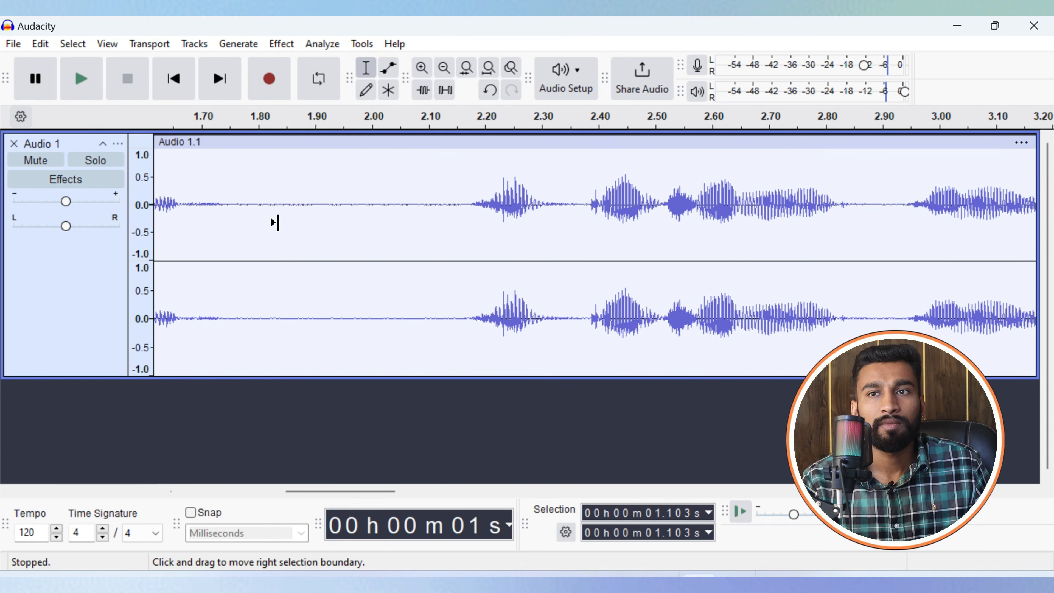
pyautogui.scroll(-4, 275, 225)
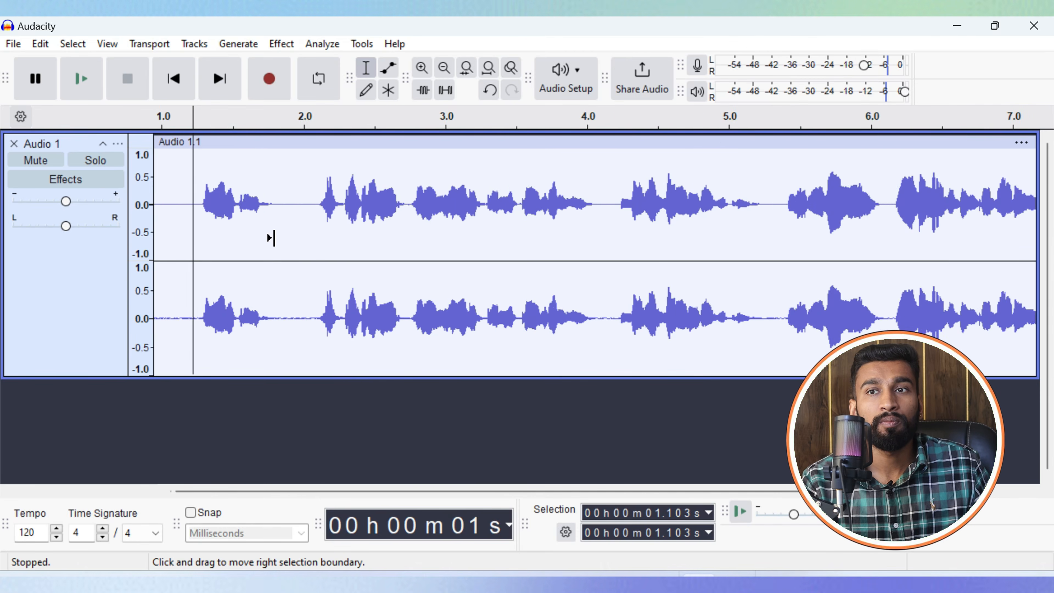
pyautogui.scroll(3, 271, 237)
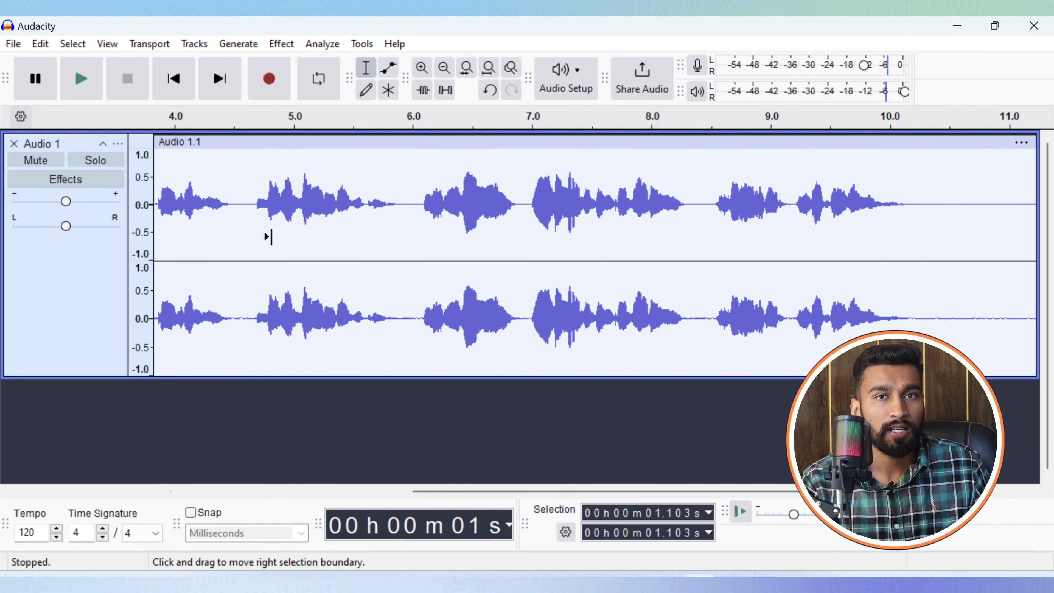
pyautogui.scroll(-3, 285, 294)
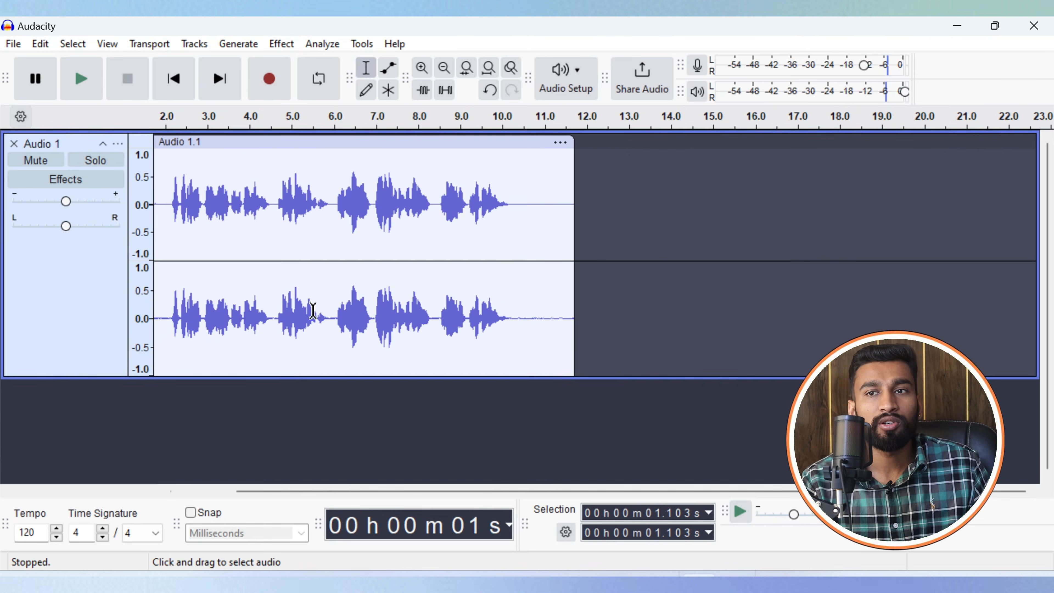
pyautogui.scroll(3, 291, 203)
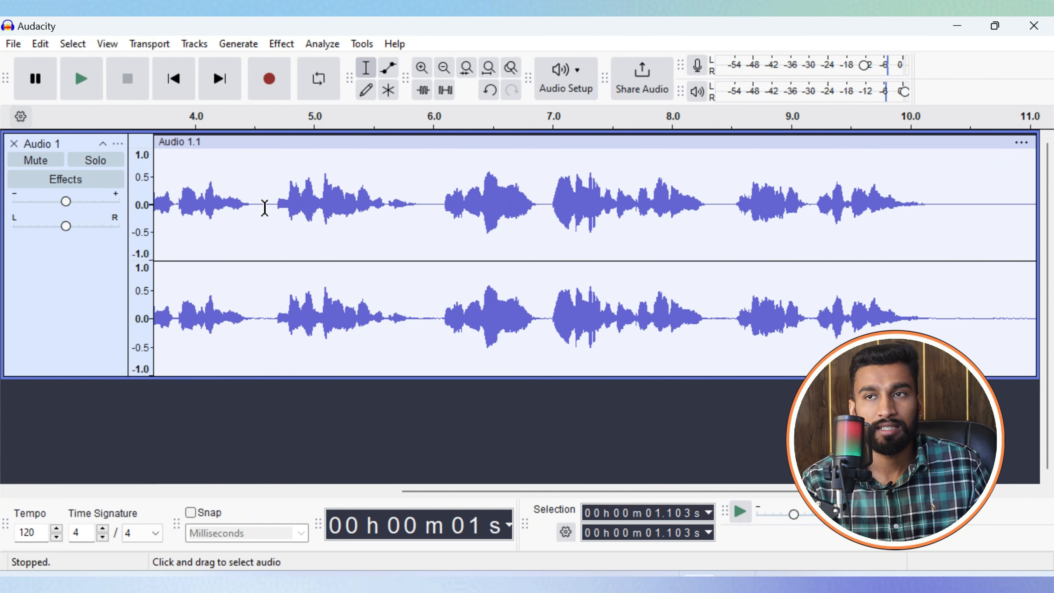
pyautogui.scroll(-1, 359, 245)
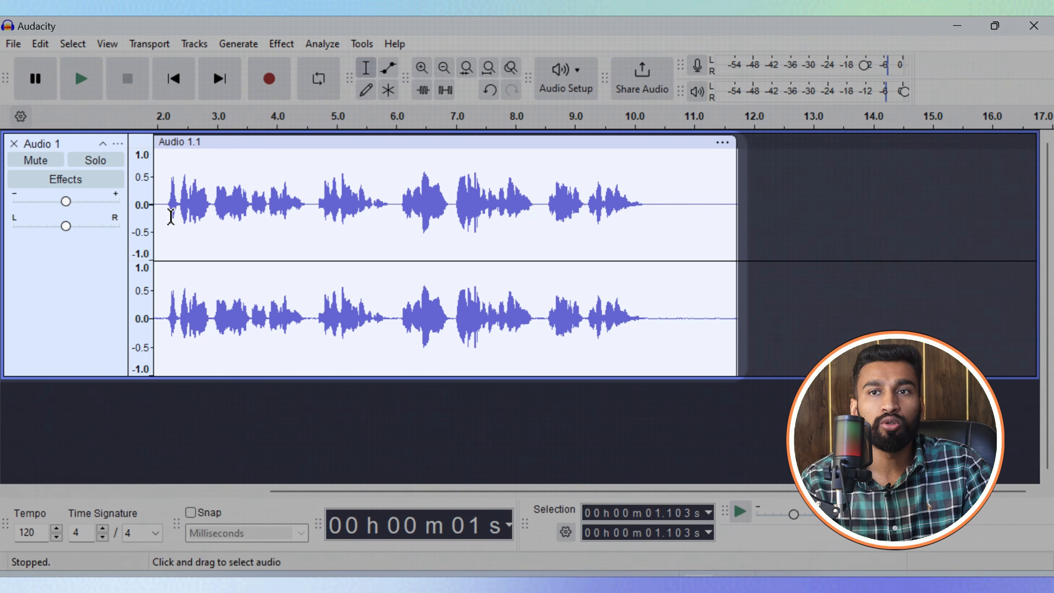
# Select stretches of the stereo recording, including about 4.6 to 10.2 s, and clear the selection.
pyautogui.moveTo(165, 227); pyautogui.dragTo(557, 227)
pyautogui.moveTo(648, 207); pyautogui.dragTo(314, 200)
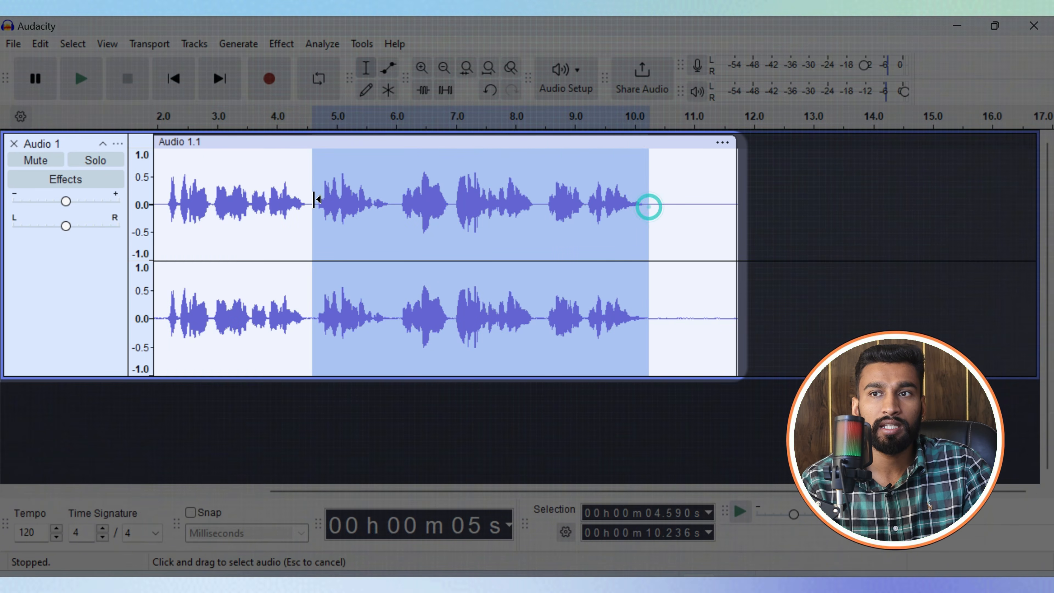
pyautogui.click(244, 309)
pyautogui.moveTo(222, 308); pyautogui.dragTo(346, 325)
pyautogui.click(351, 344)
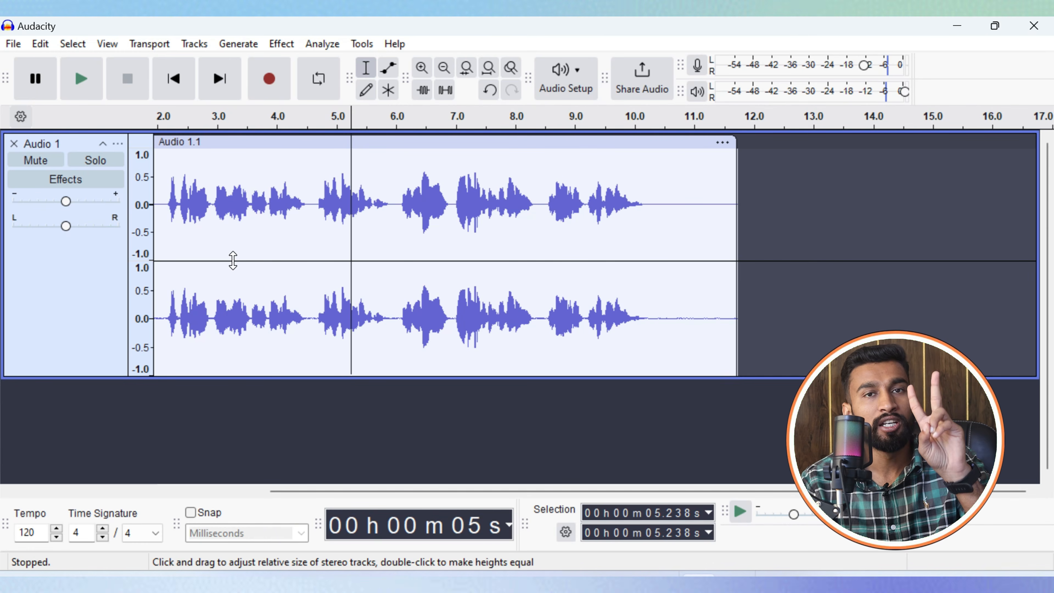
pyautogui.moveTo(233, 260); pyautogui.dragTo(233, 261)
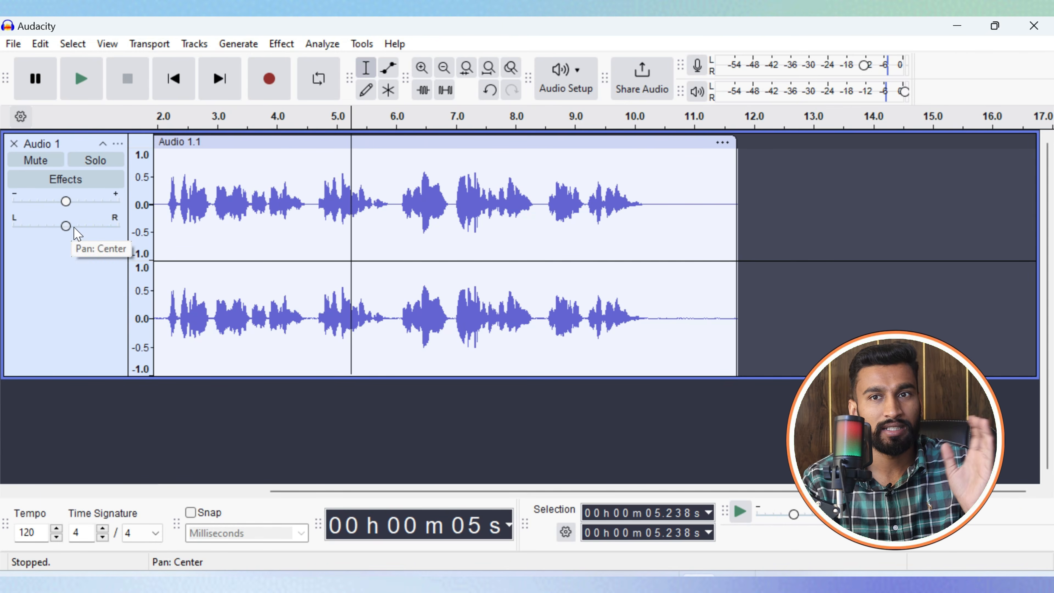
# Try panning Audio 1 50% left, return it to center, and briefly play the silent end of the recording.
pyautogui.moveTo(67, 228); pyautogui.dragTo(37, 230)
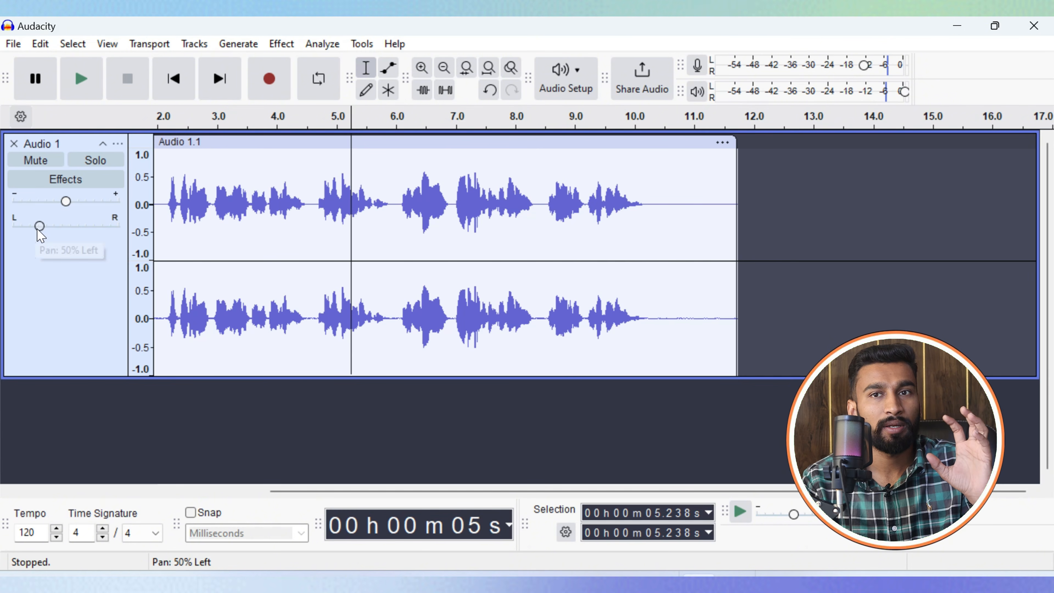
pyautogui.moveTo(45, 232); pyautogui.dragTo(68, 231)
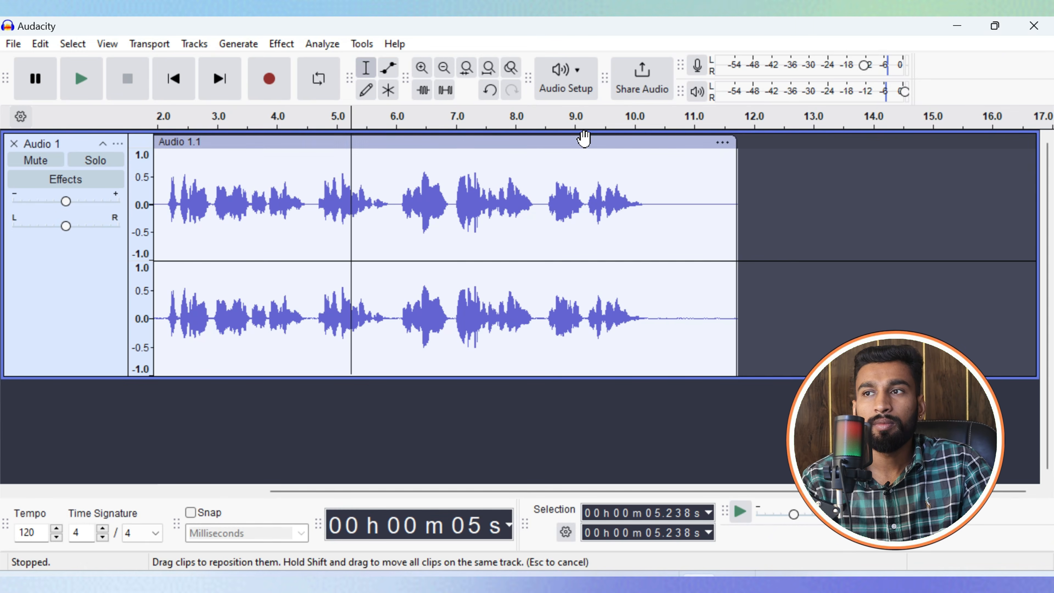
pyautogui.click(663, 117)
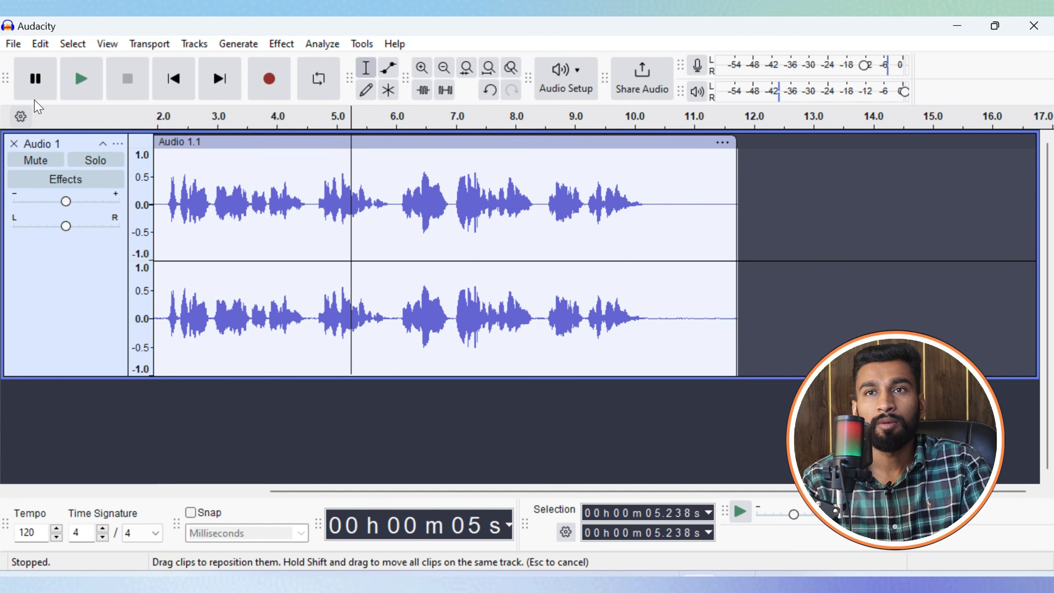
# Add a new empty stereo track below the recorded Audio 1 track.
pyautogui.click(194, 43)
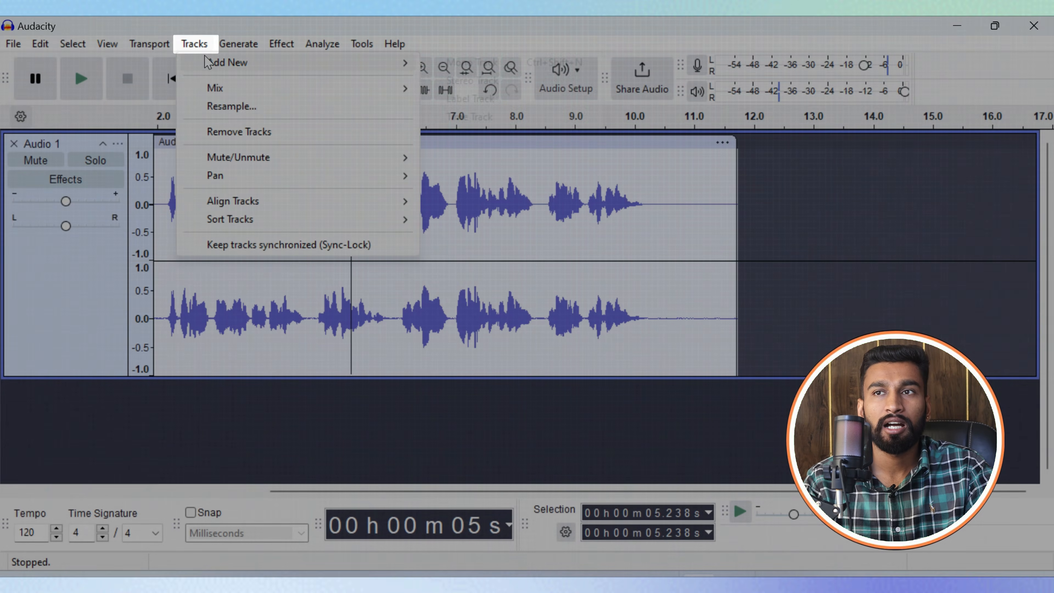
pyautogui.moveTo(207, 62)
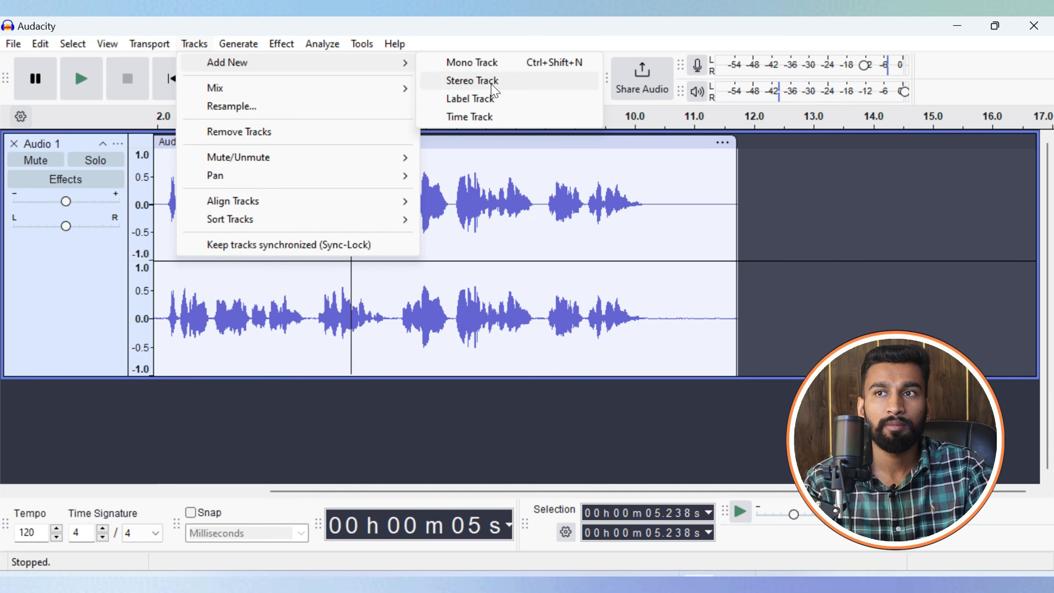
pyautogui.click(489, 83)
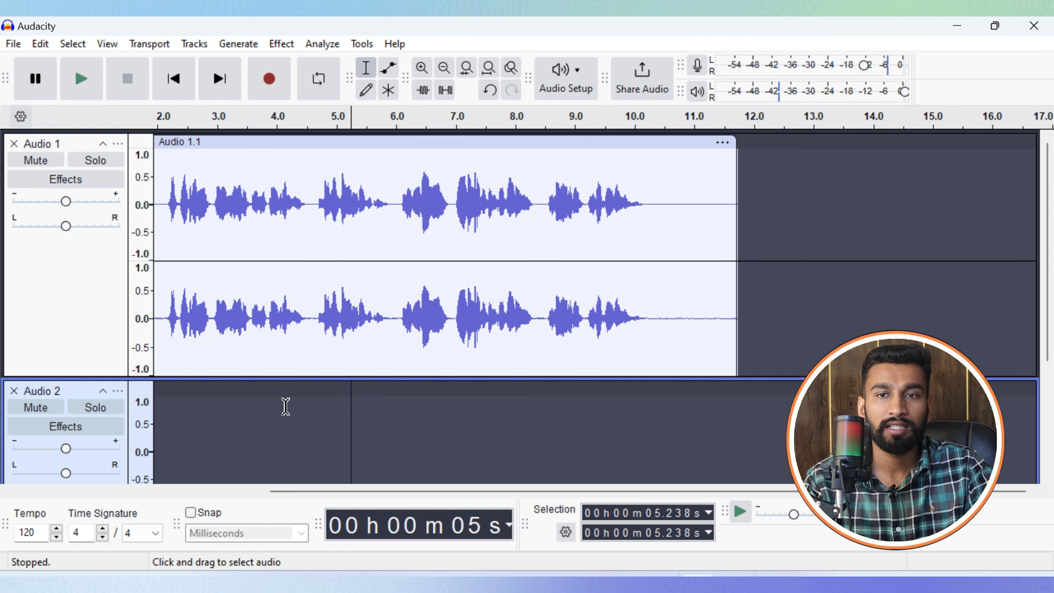
pyautogui.scroll(-2, 208, 416)
pyautogui.scroll(2, 70, 246)
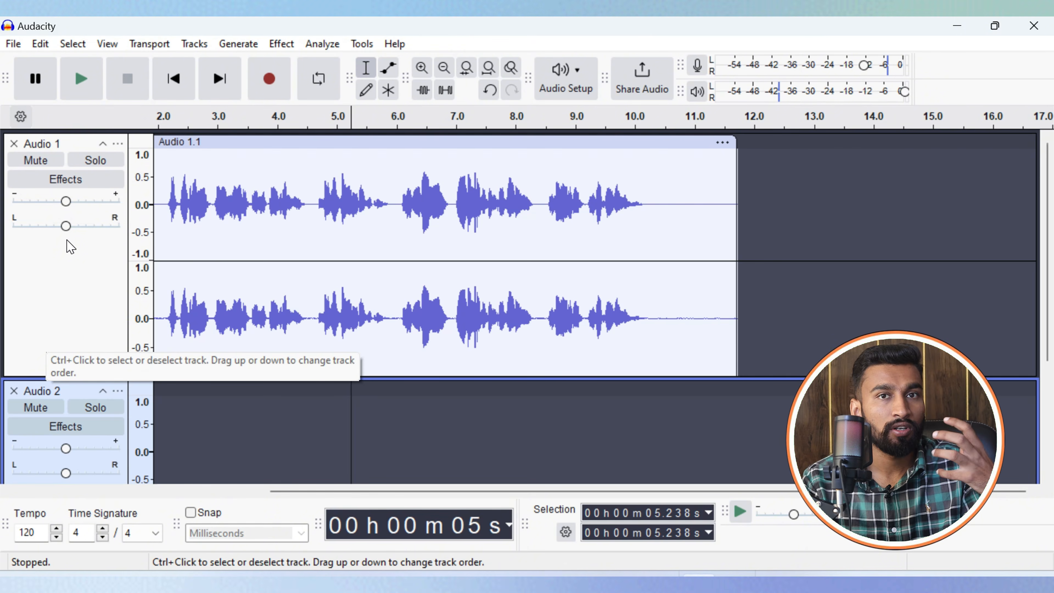
pyautogui.scroll(-2, 70, 248)
pyautogui.scroll(-2, 70, 248)
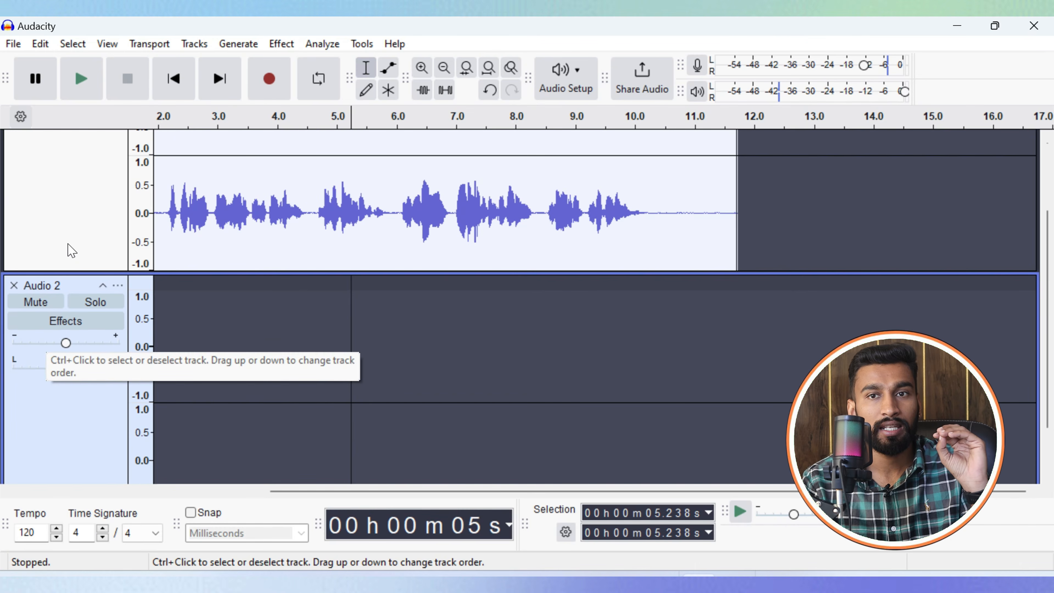
pyautogui.scroll(-1, 127, 299)
pyautogui.rightClick(121, 288)
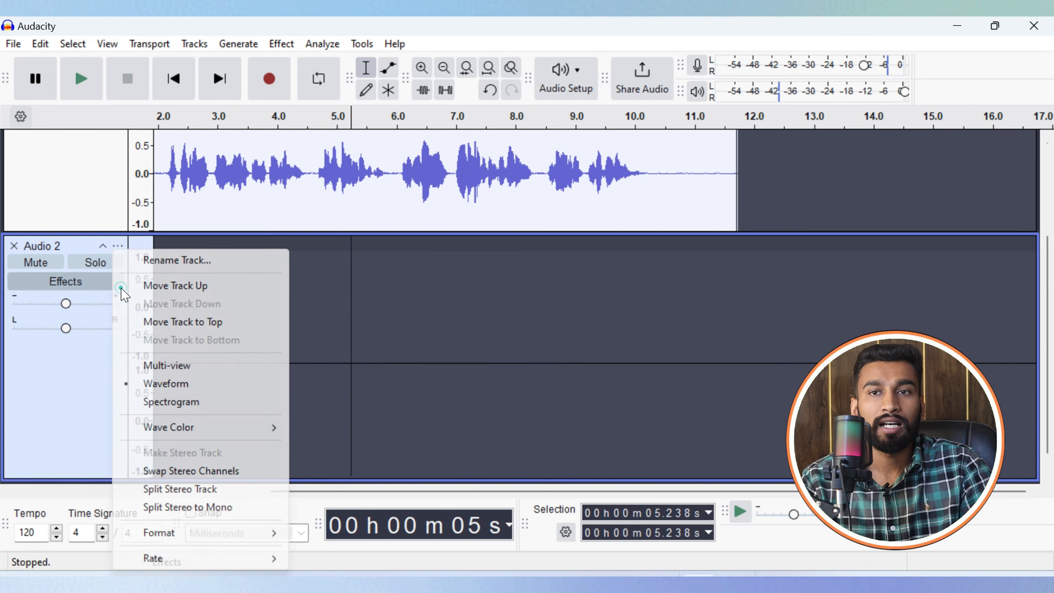
pyautogui.click(141, 258)
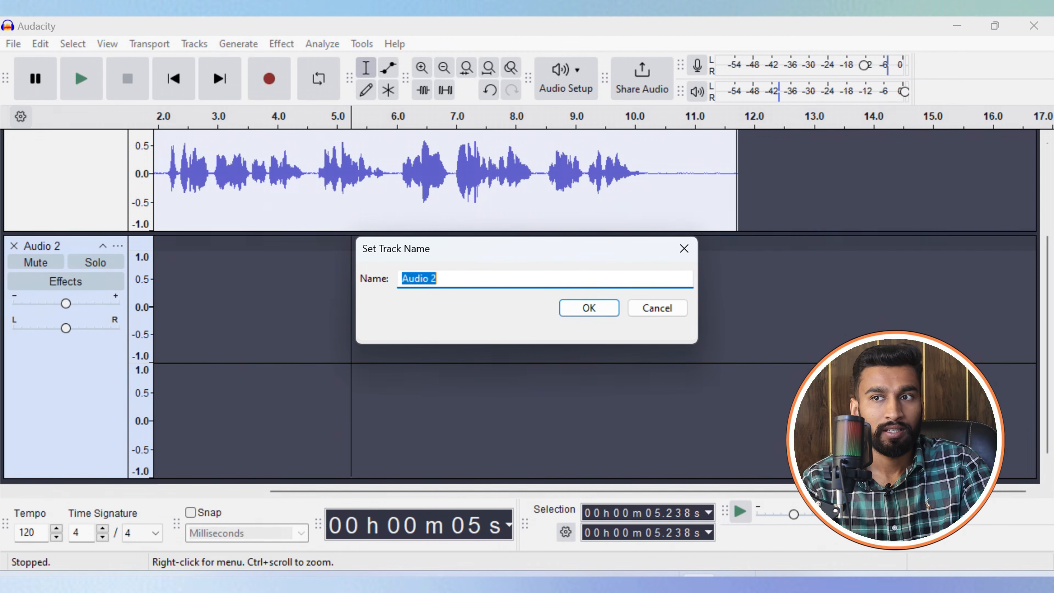
pyautogui.click(447, 279)
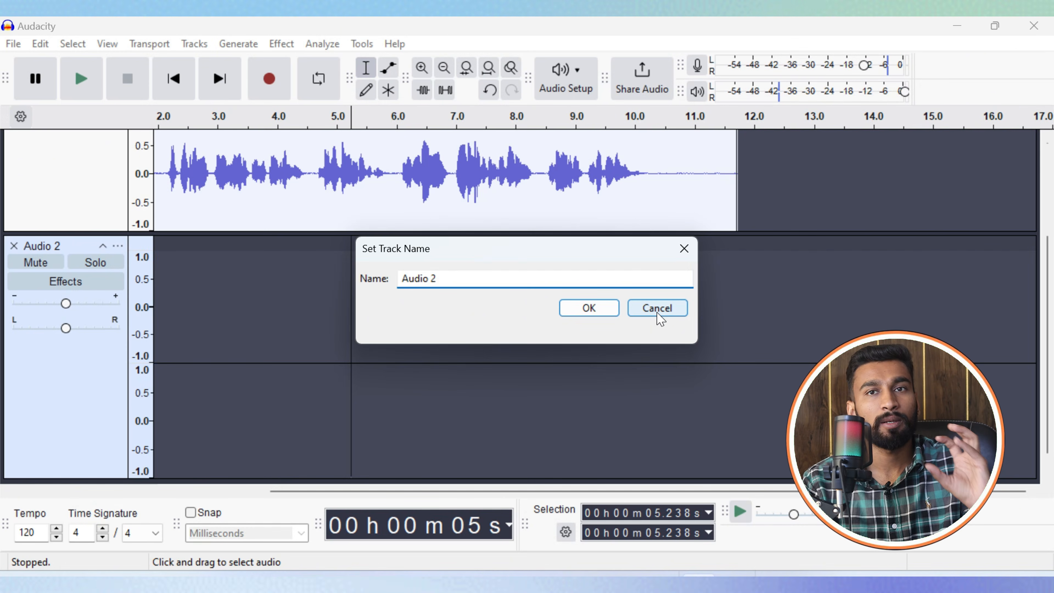
pyautogui.click(657, 311)
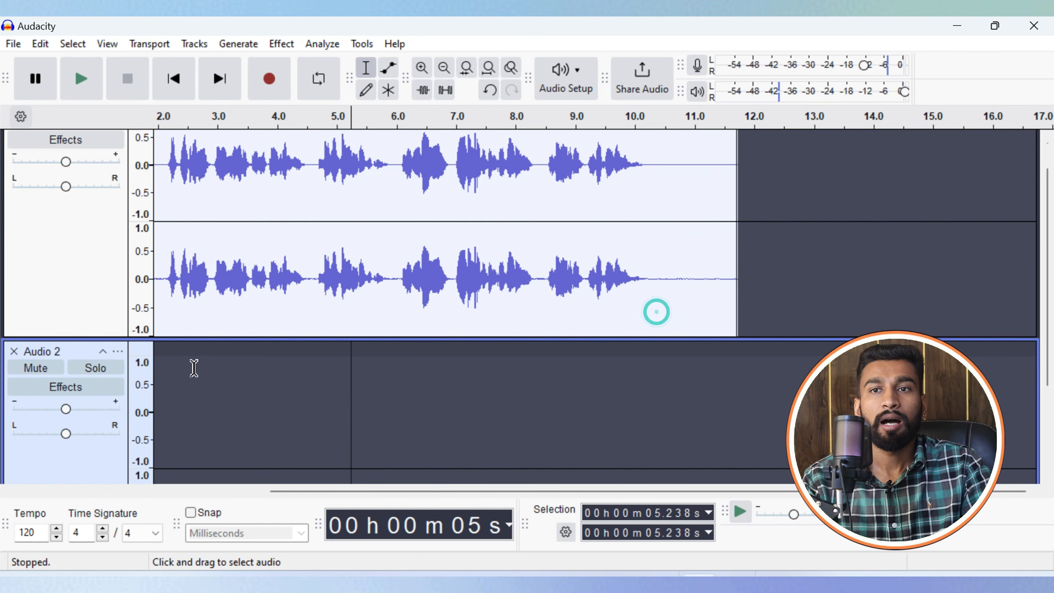
# Record a stereo voice clip on the Audio 2 track from about 10.8 s to 19.2 s and stop recording.
pyautogui.click(161, 368)
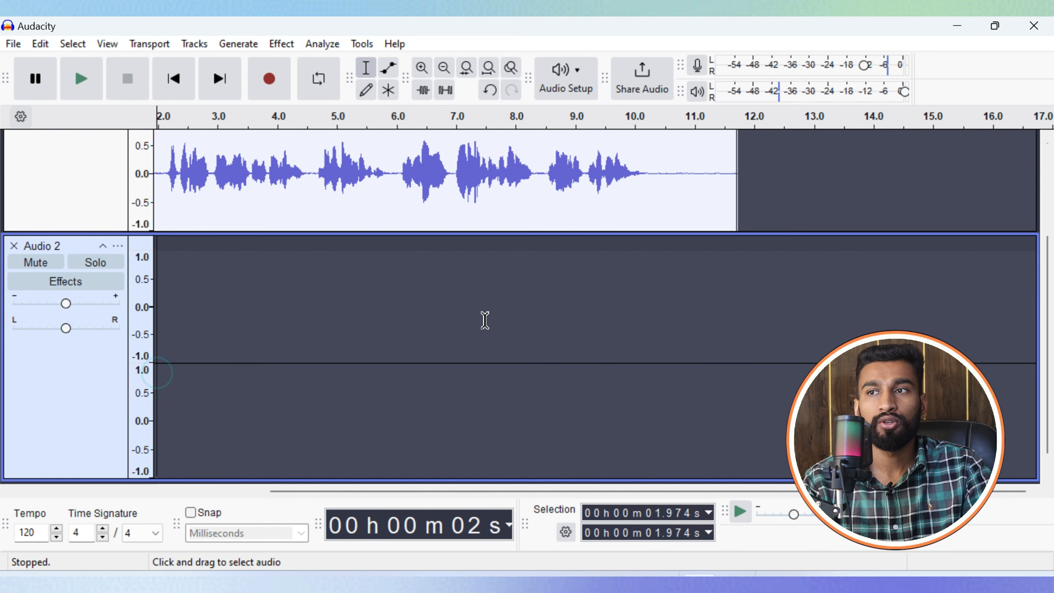
pyautogui.click(718, 304)
pyautogui.click(734, 266)
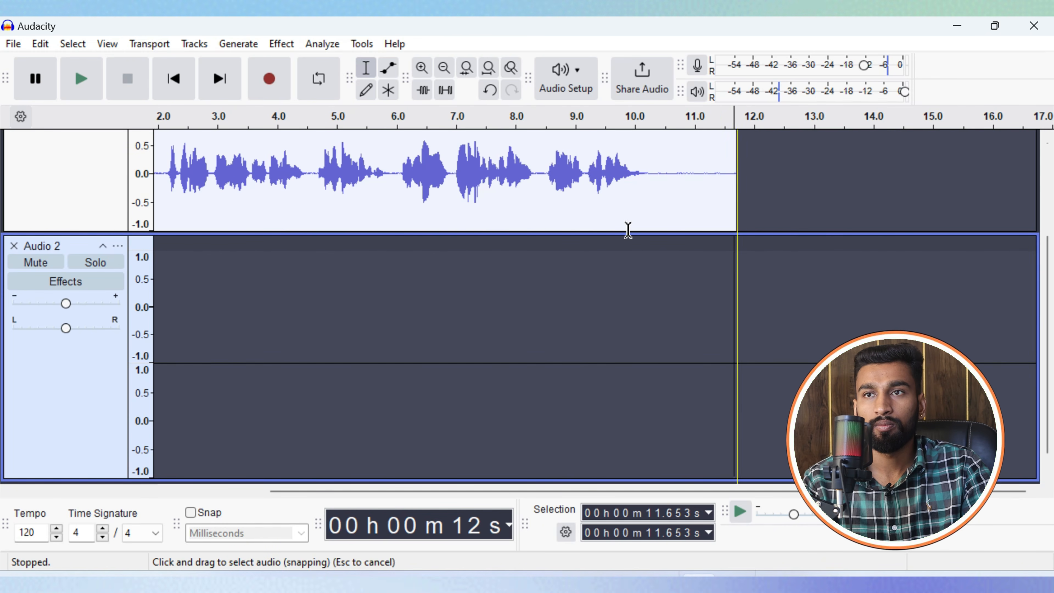
pyautogui.click(738, 281)
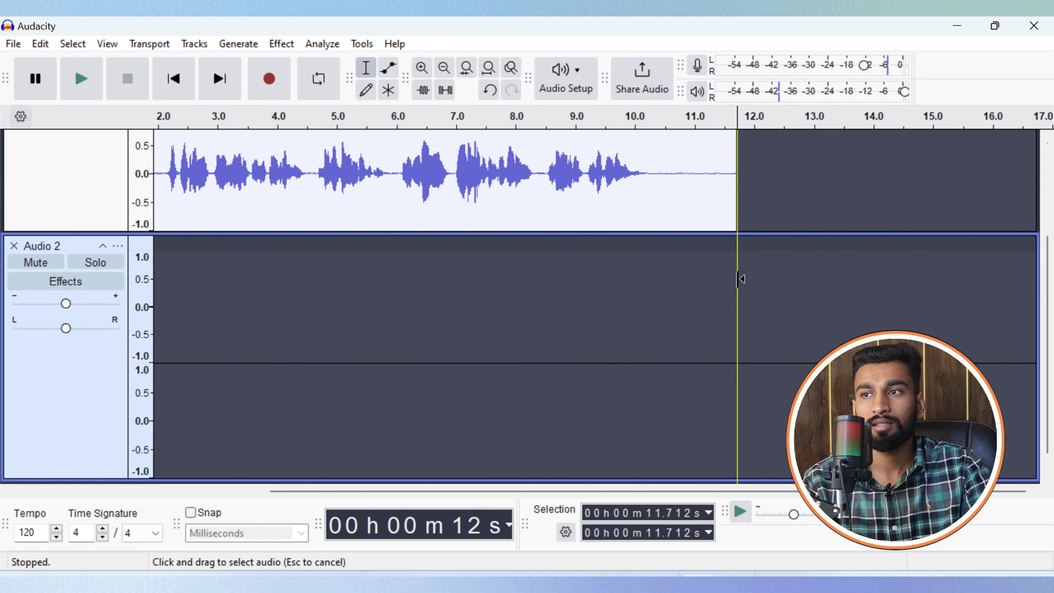
pyautogui.click(660, 281)
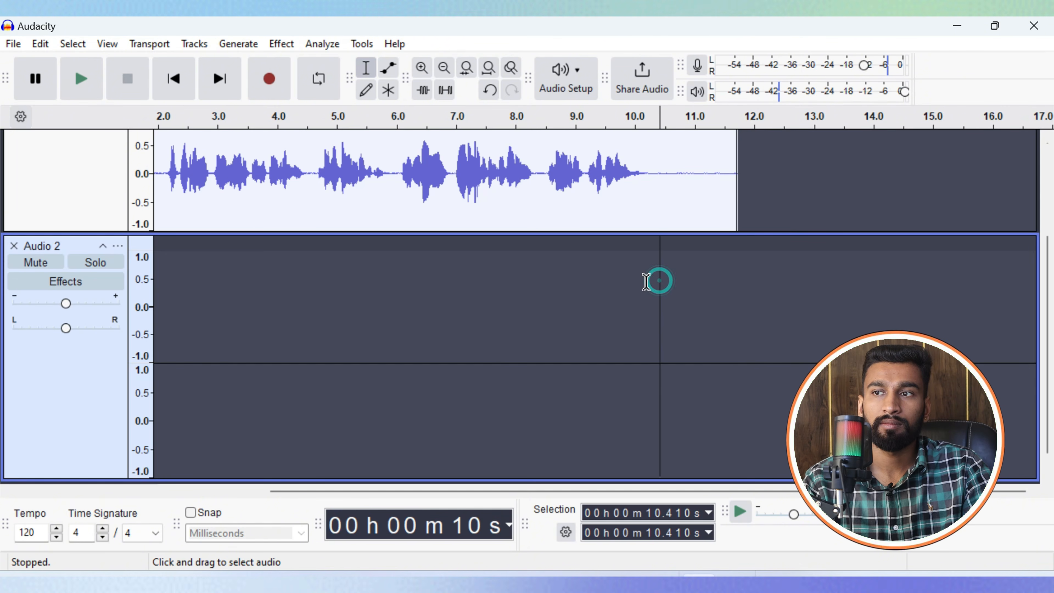
pyautogui.click(651, 281)
pyautogui.click(681, 292)
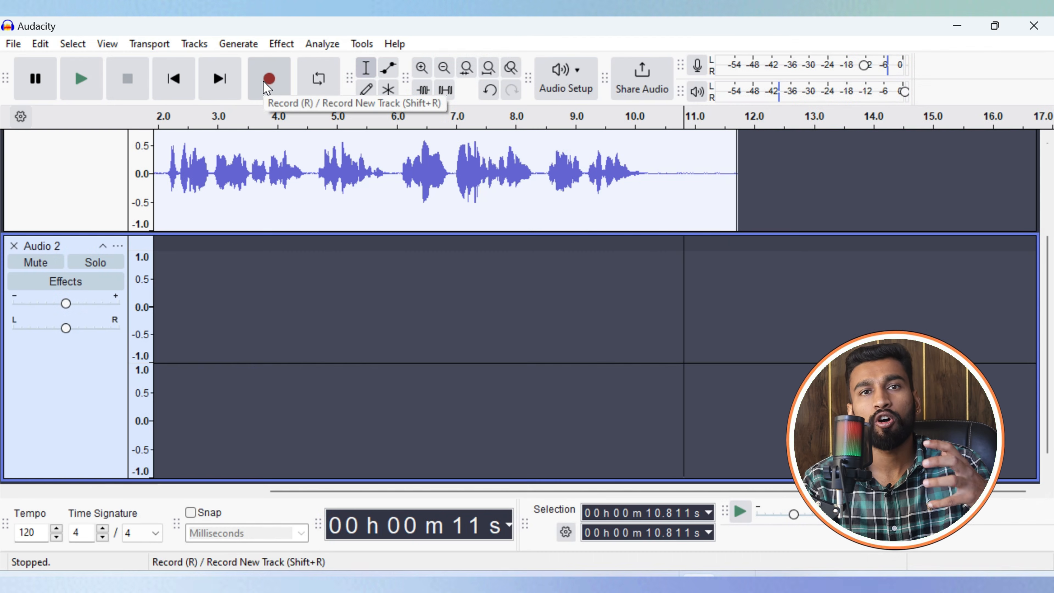
pyautogui.click(265, 83)
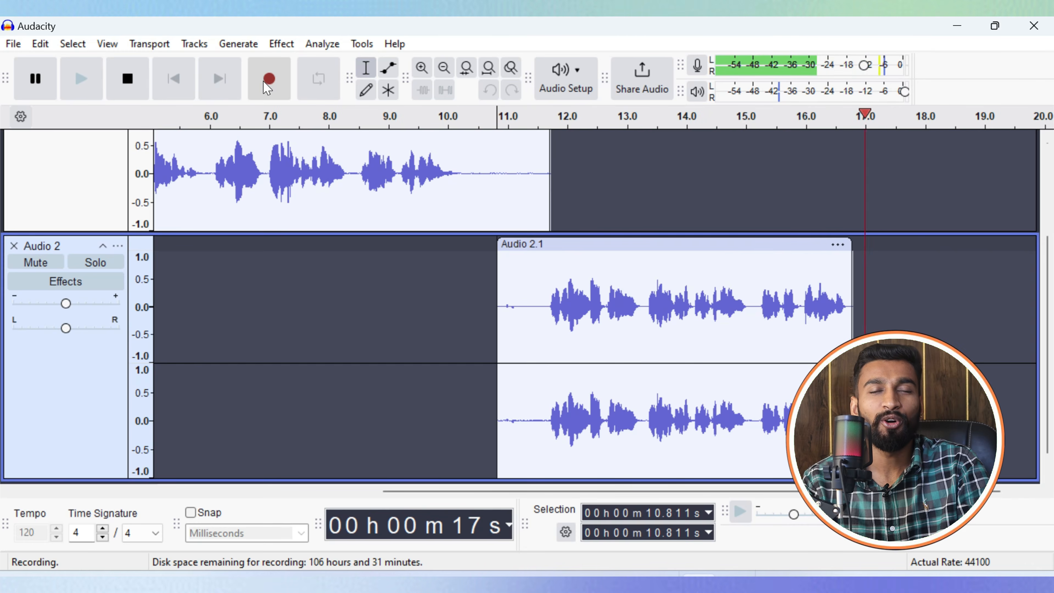
pyautogui.press('space')
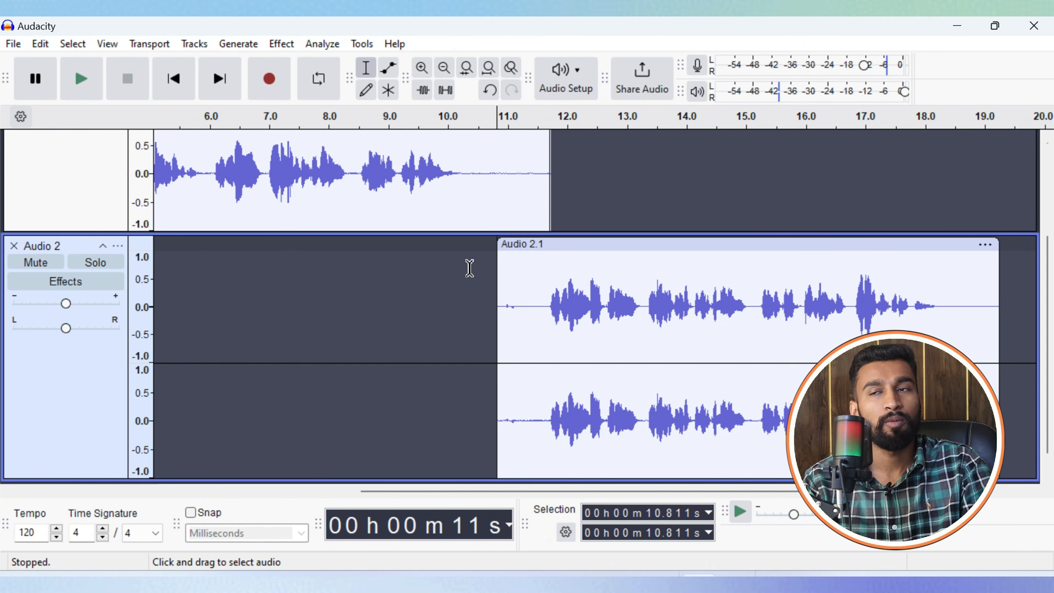
# Play both recorded tracks together from about 7.7 s, following the playback from Audio 1 into the Audio 2 clip.
pyautogui.scroll(2, 454, 259)
pyautogui.scroll(-3, 451, 256)
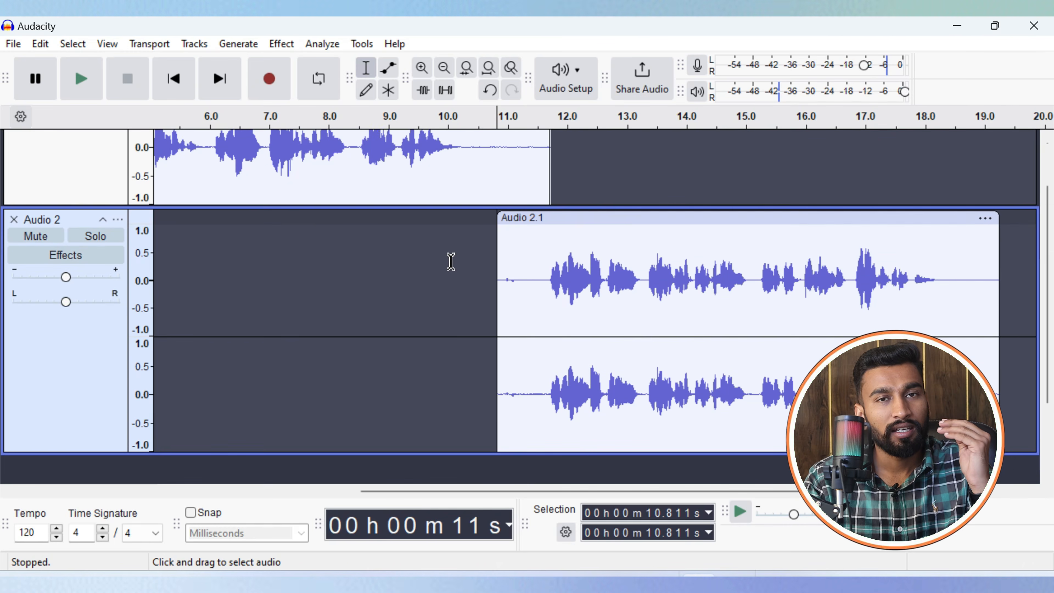
pyautogui.scroll(2, 451, 261)
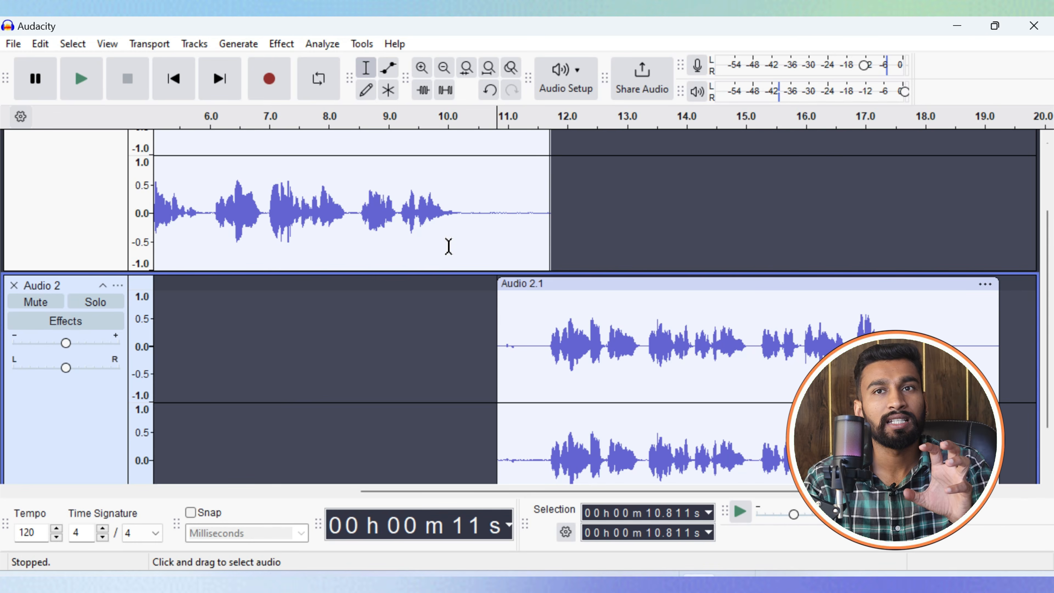
pyautogui.scroll(-2, 449, 250)
pyautogui.scroll(6, 454, 316)
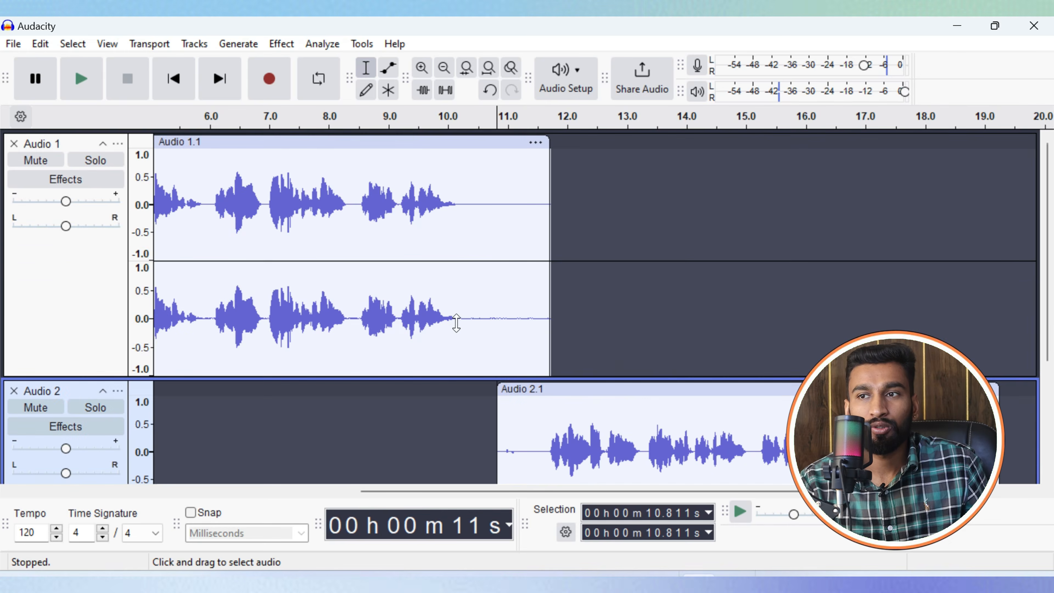
pyautogui.scroll(-2, 454, 325)
pyautogui.scroll(2, 454, 321)
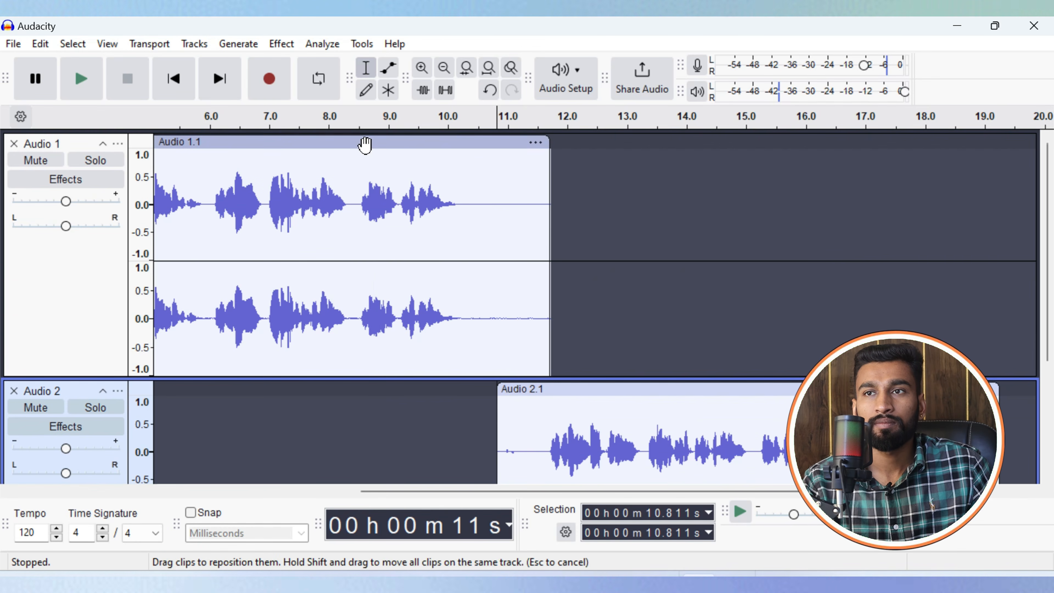
pyautogui.click(311, 147)
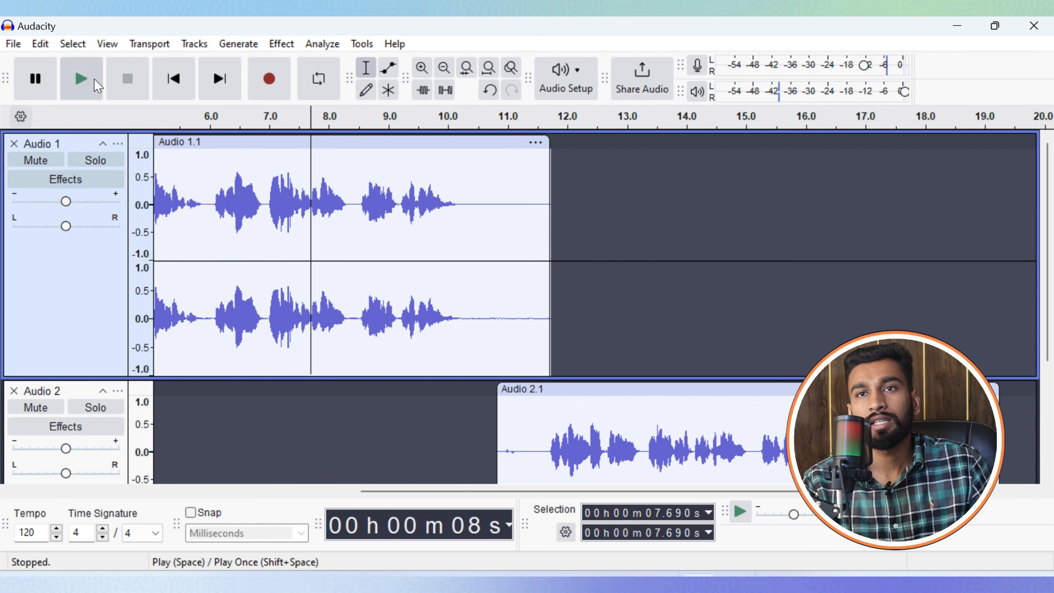
pyautogui.click(80, 79)
pyautogui.scroll(-2, 277, 324)
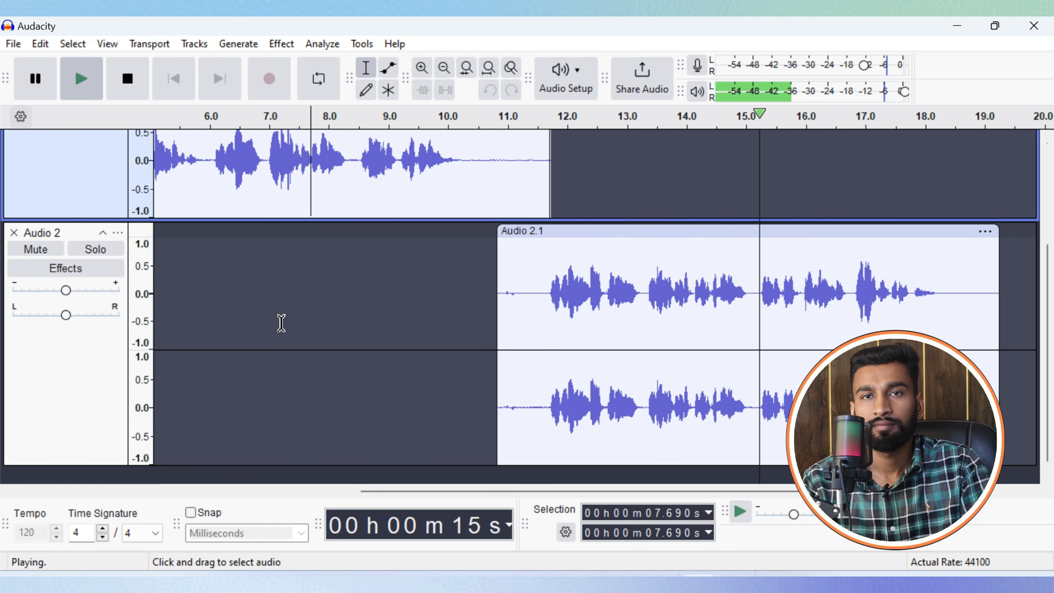
pyautogui.scroll(1, 280, 323)
pyautogui.scroll(-1, 281, 323)
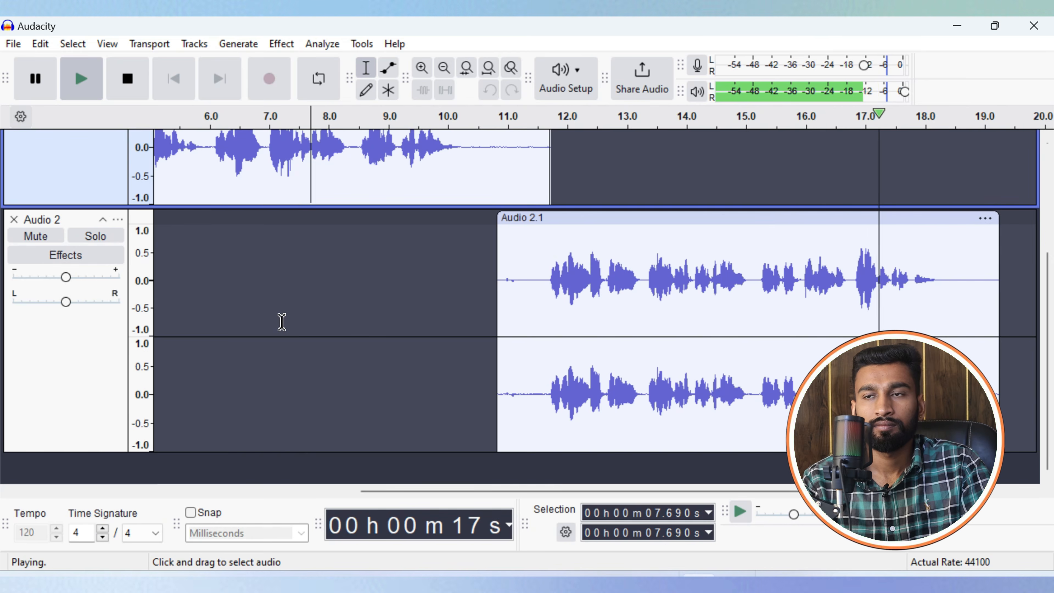
pyautogui.scroll(1, 281, 323)
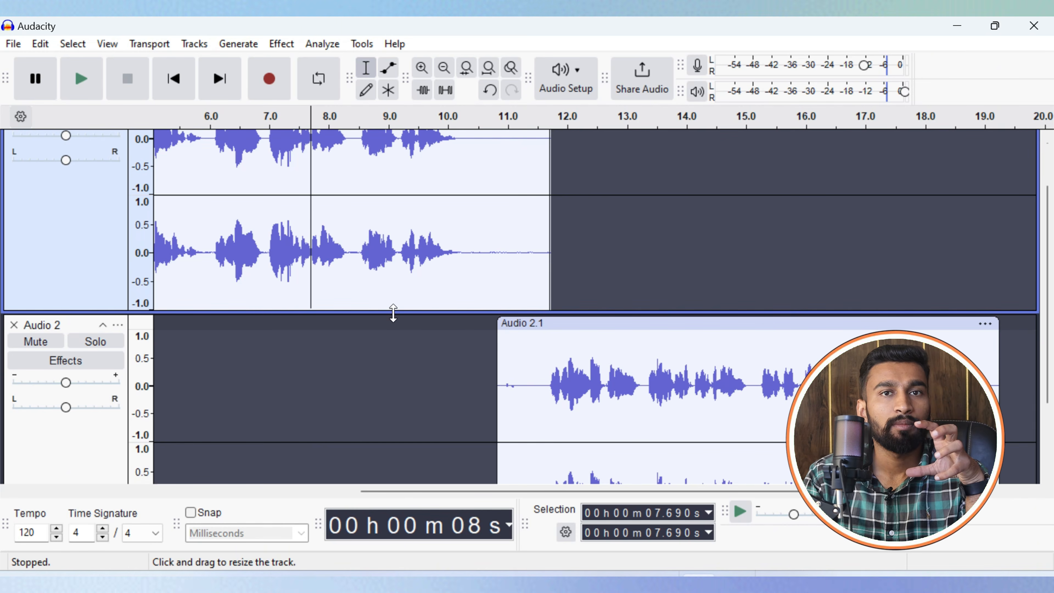
# Move the Audio 2.1 clip earlier on its track so that it starts at about 7.5 s.
pyautogui.scroll(-2, 414, 281)
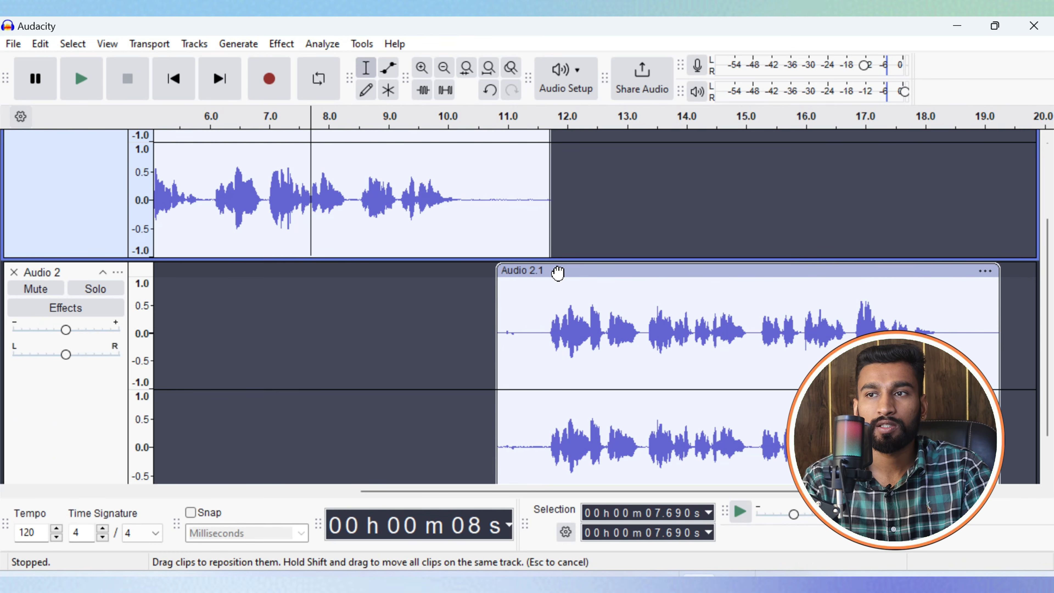
pyautogui.moveTo(558, 272); pyautogui.dragTo(486, 254)
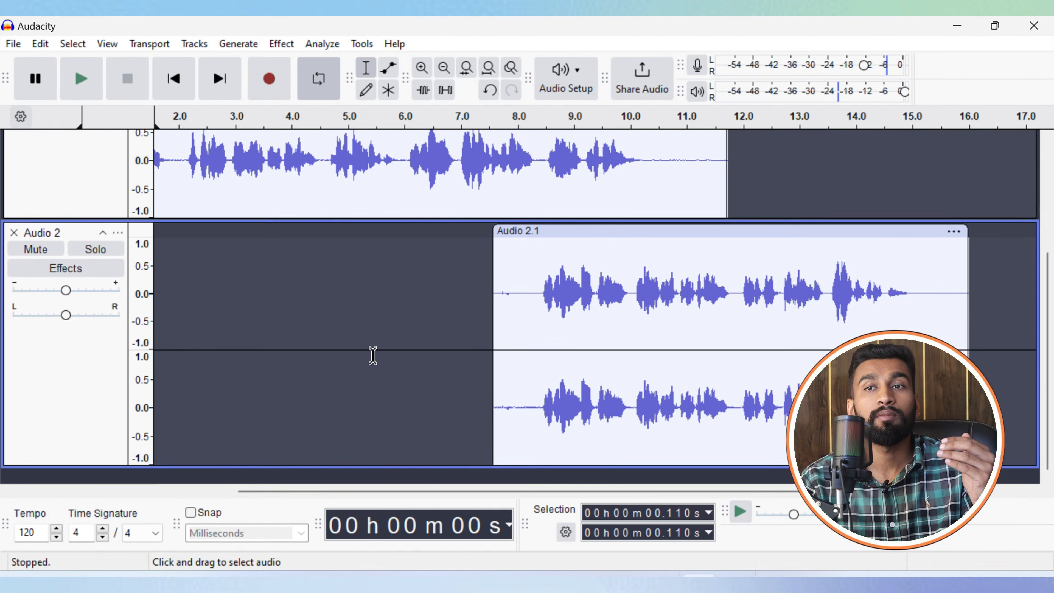
# Examine how the Audio 1 and Audio 2 clips overlap along the timeline.
pyautogui.scroll(5, 266, 259)
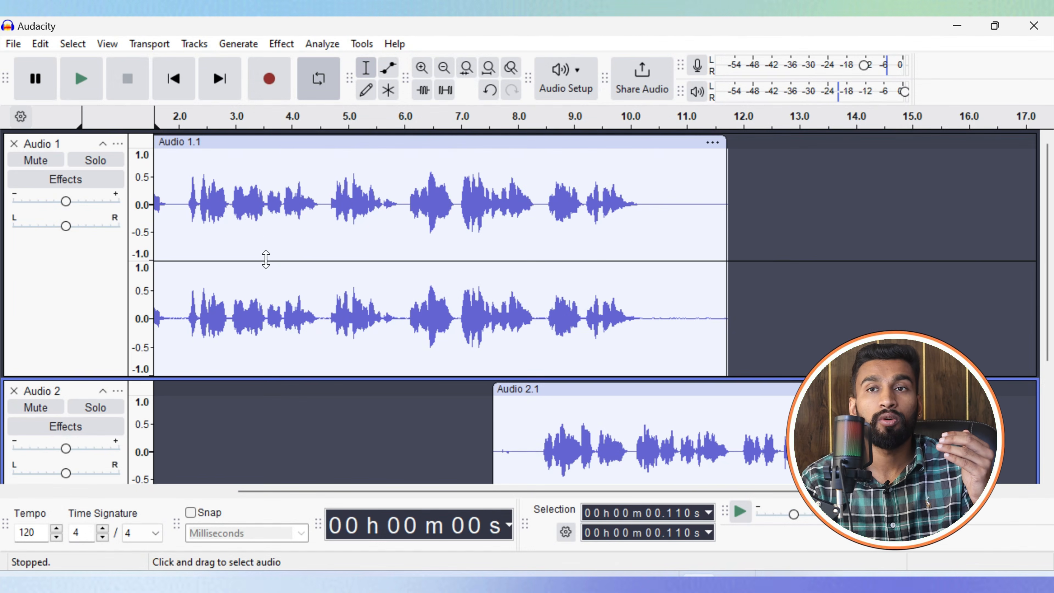
pyautogui.scroll(-4, 383, 246)
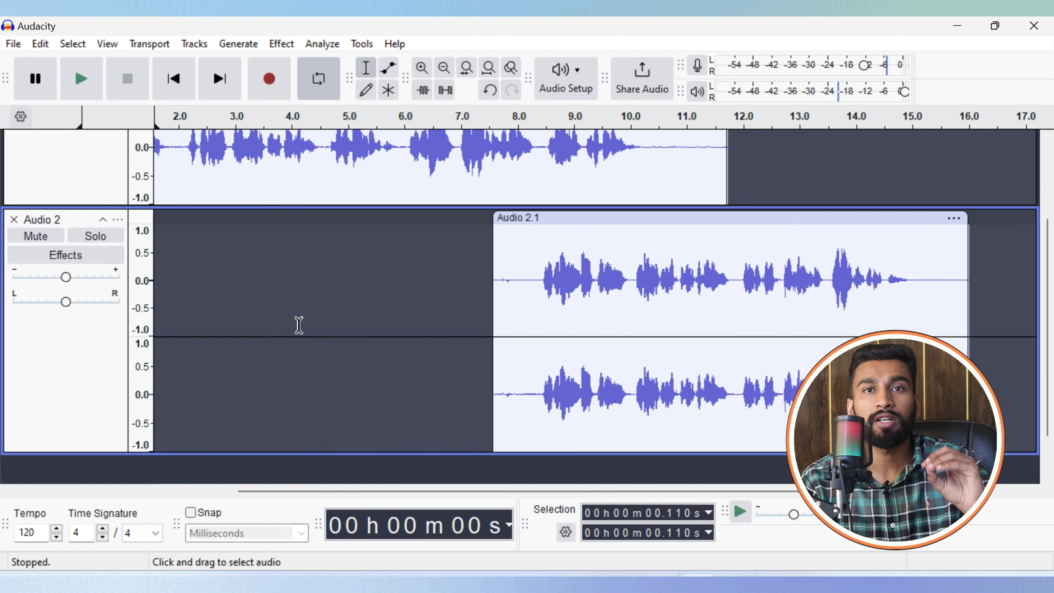
pyautogui.scroll(2, 294, 250)
pyautogui.scroll(-1, 440, 233)
pyautogui.scroll(4, 372, 245)
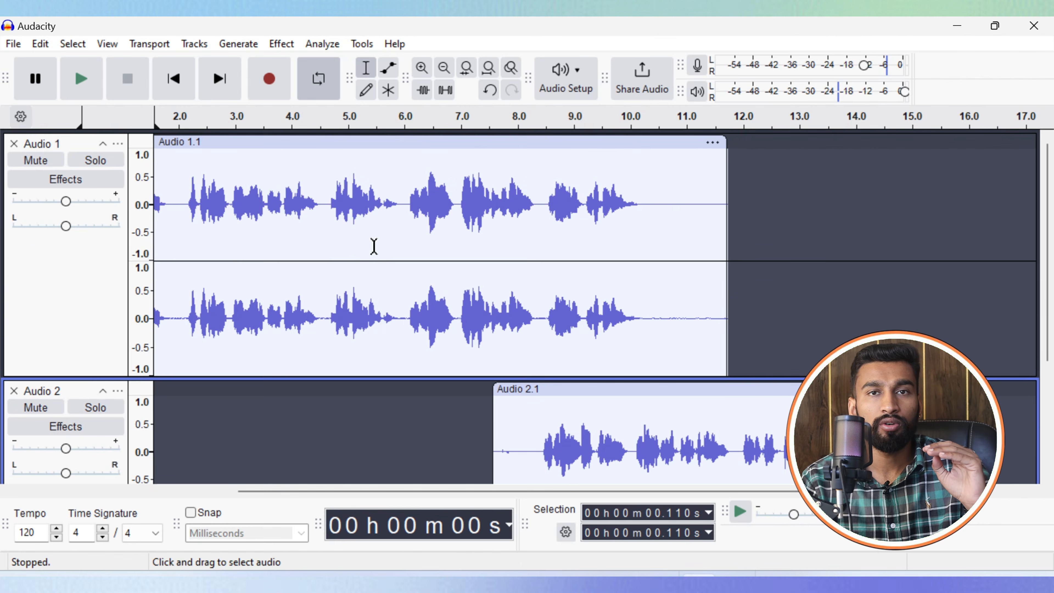
pyautogui.scroll(-4, 361, 312)
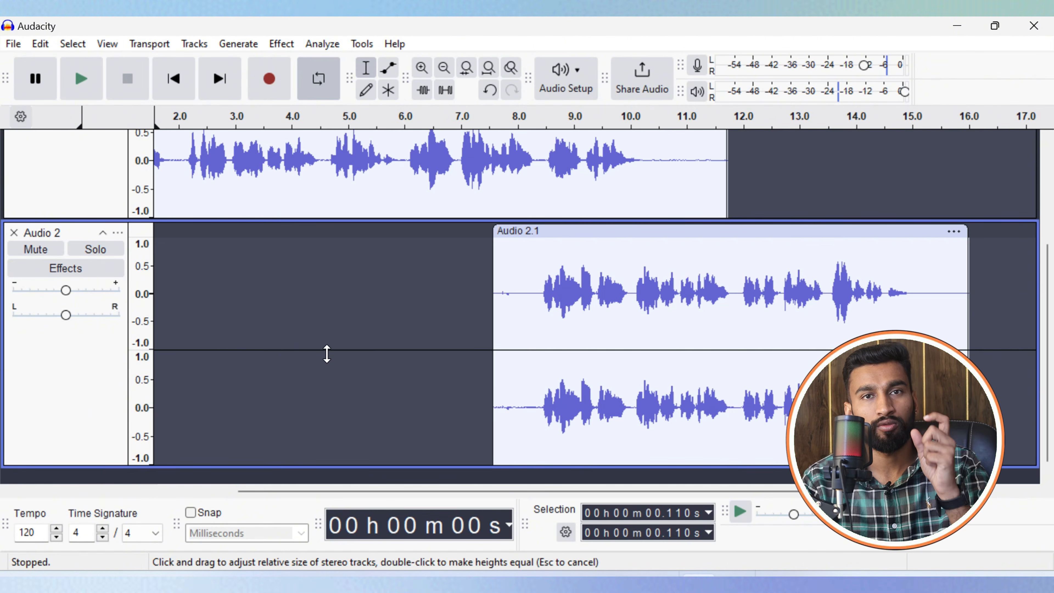
pyautogui.scroll(3, 415, 330)
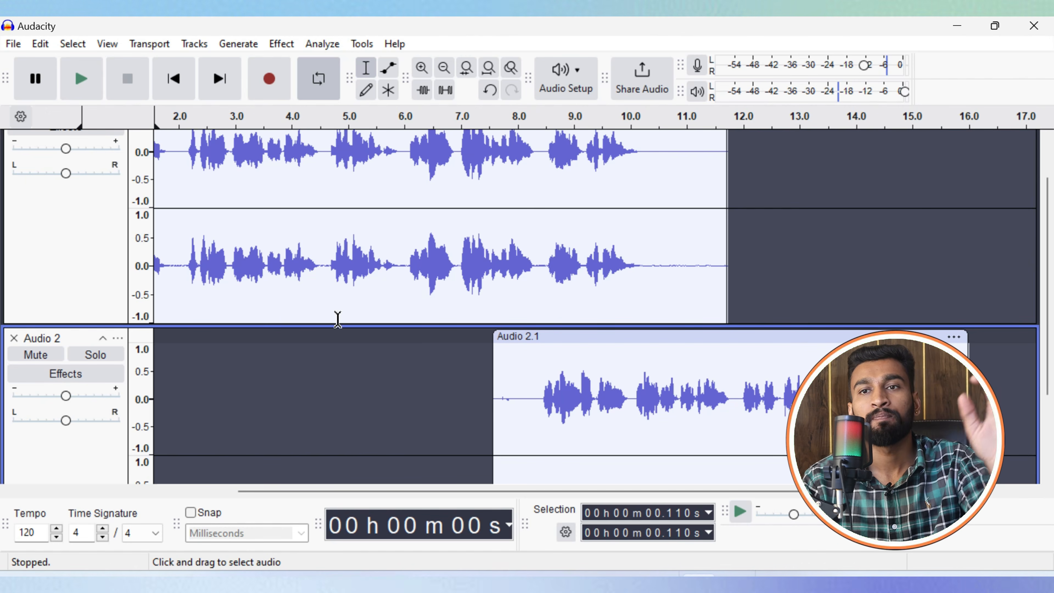
pyautogui.scroll(-3, 291, 326)
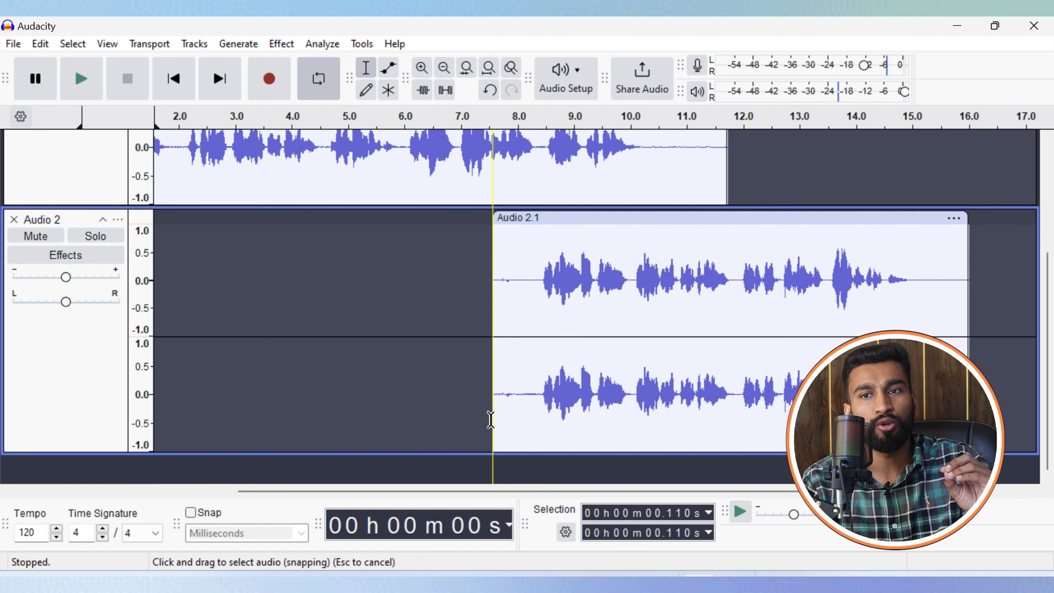
# Import inspirational-uplifting-calm-piano-254764.mp3 from the Downloads folder as a new track below Audio 2.
pyautogui.moveTo(535, 586)
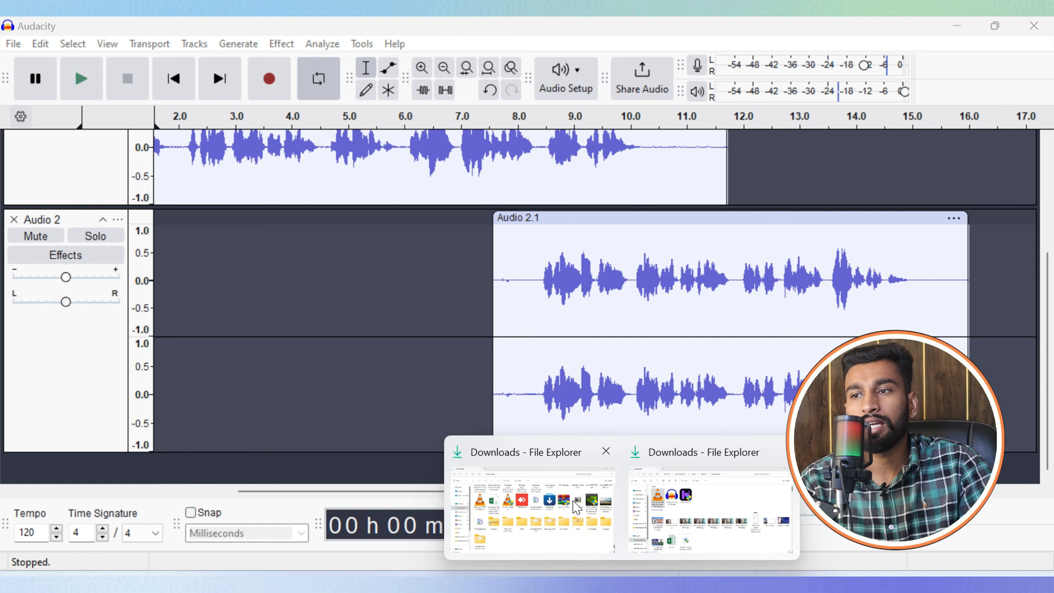
pyautogui.click(649, 504)
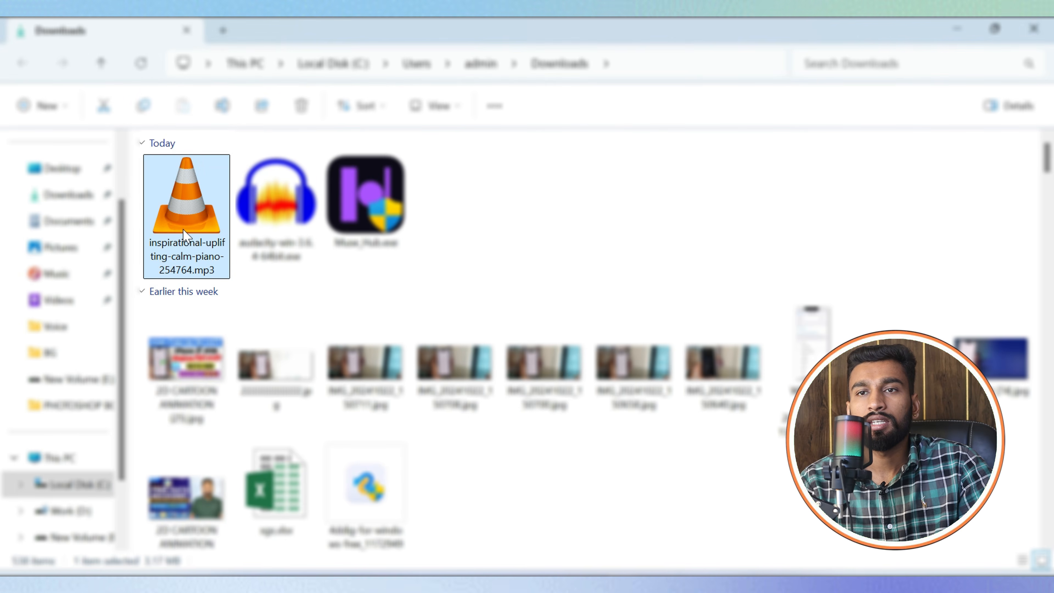
pyautogui.moveTo(174, 220); pyautogui.dragTo(252, 445)
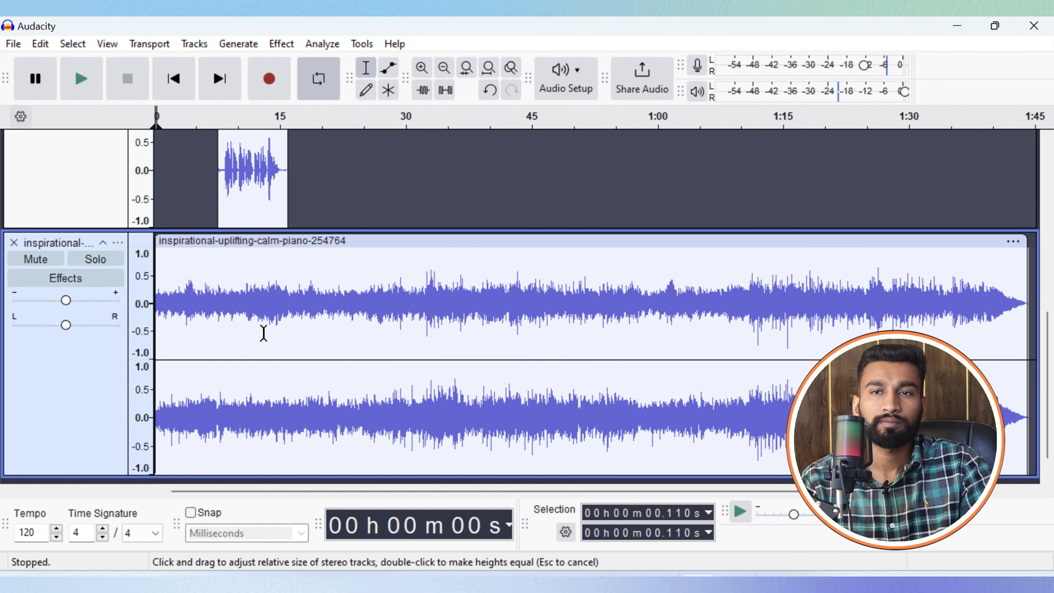
# Rename the imported piano music track as BG.
pyautogui.scroll(4, 261, 326)
pyautogui.scroll(-3, 104, 290)
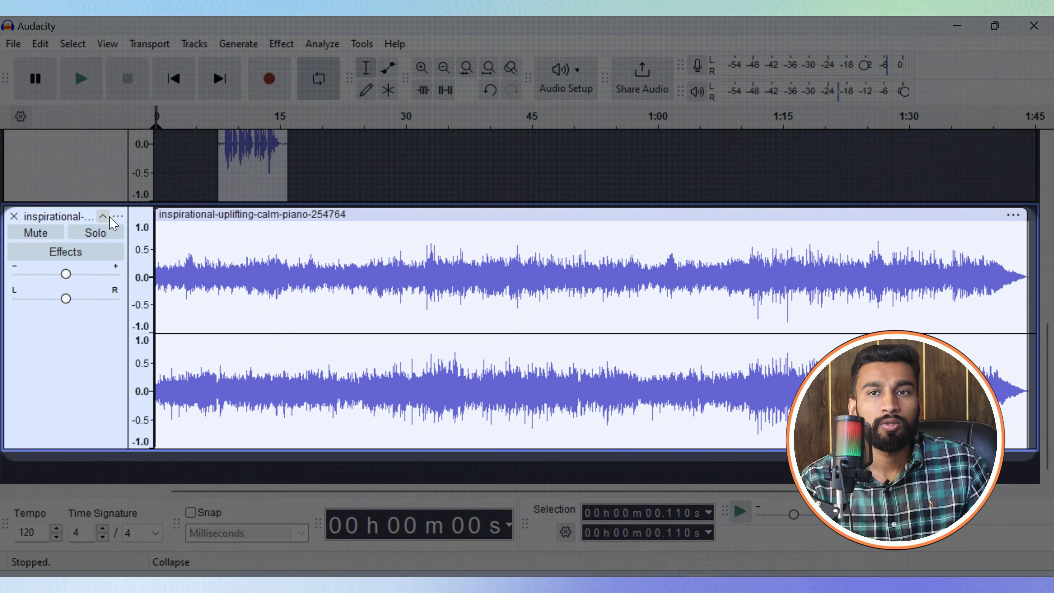
pyautogui.click(118, 216)
pyautogui.click(155, 233)
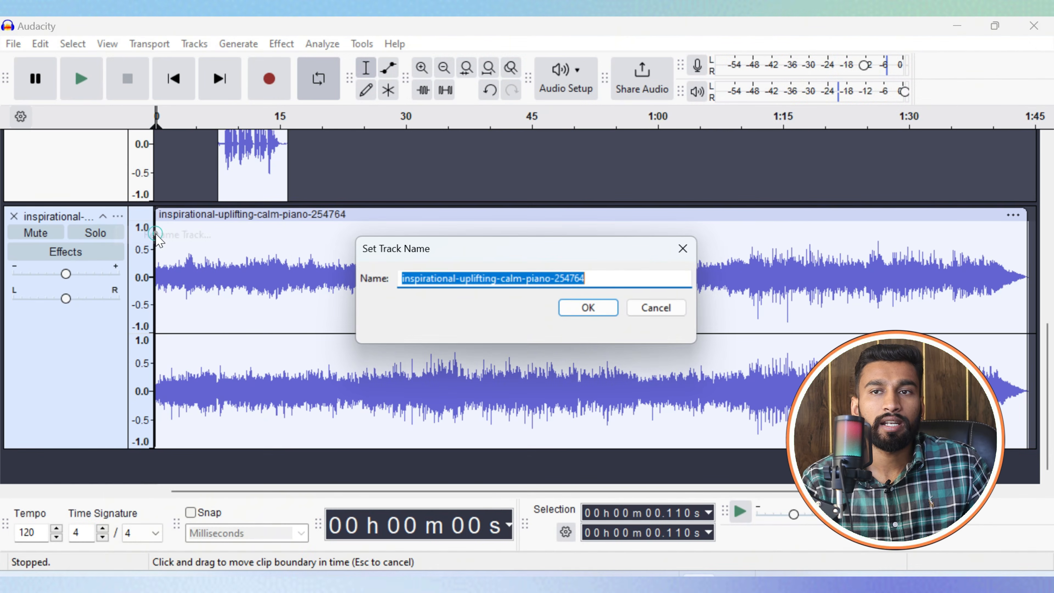
pyautogui.click(435, 277)
pyautogui.moveTo(454, 278); pyautogui.dragTo(567, 277)
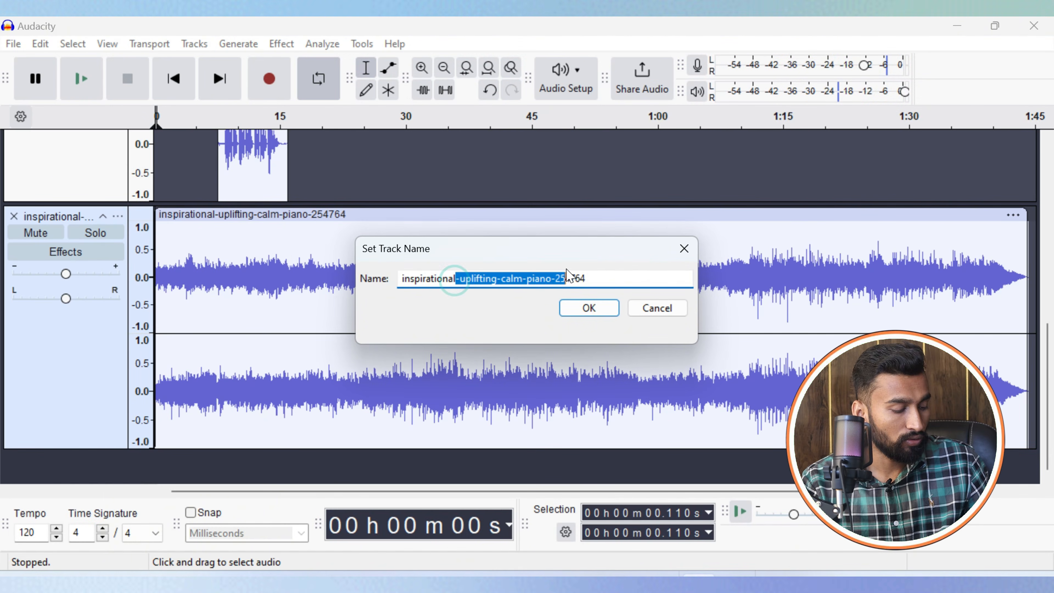
pyautogui.write('BG')
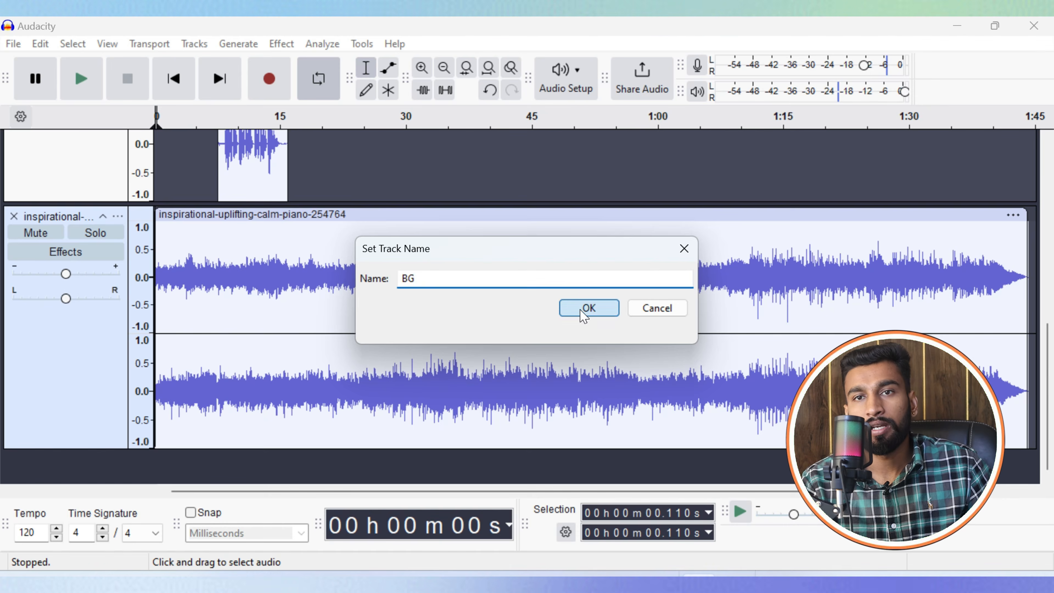
pyautogui.click(586, 308)
# Play Audio 1, Audio 2 and BG together from near the start of the timeline, stopping after about 7 s.
pyautogui.scroll(3, 296, 268)
pyautogui.scroll(-3, 227, 273)
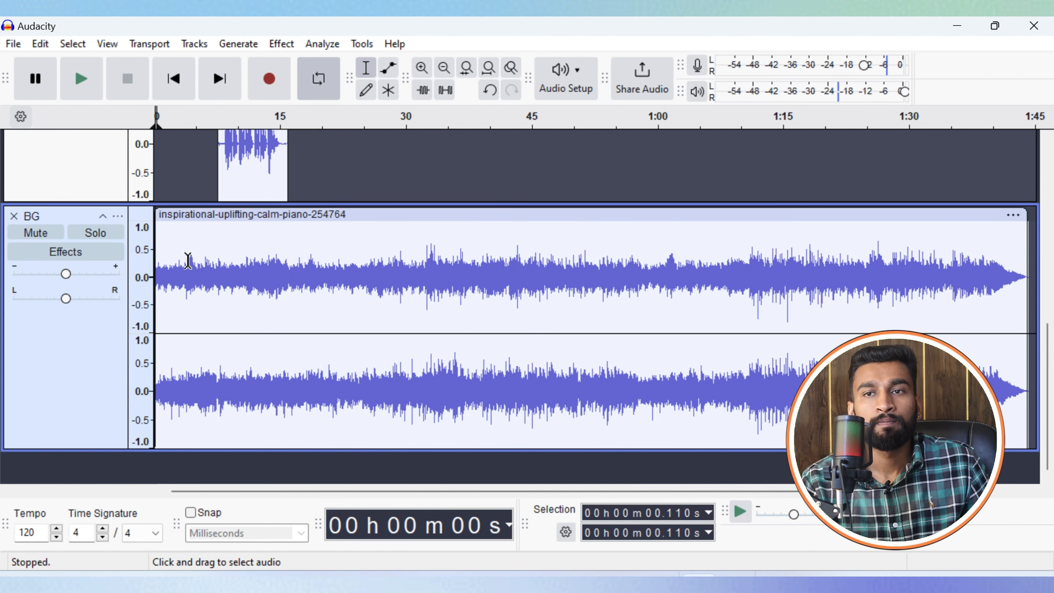
pyautogui.keyDown('ctrl'); pyautogui.scroll(5, 202, 235); pyautogui.keyUp('ctrl')
pyautogui.scroll(3, 214, 262)
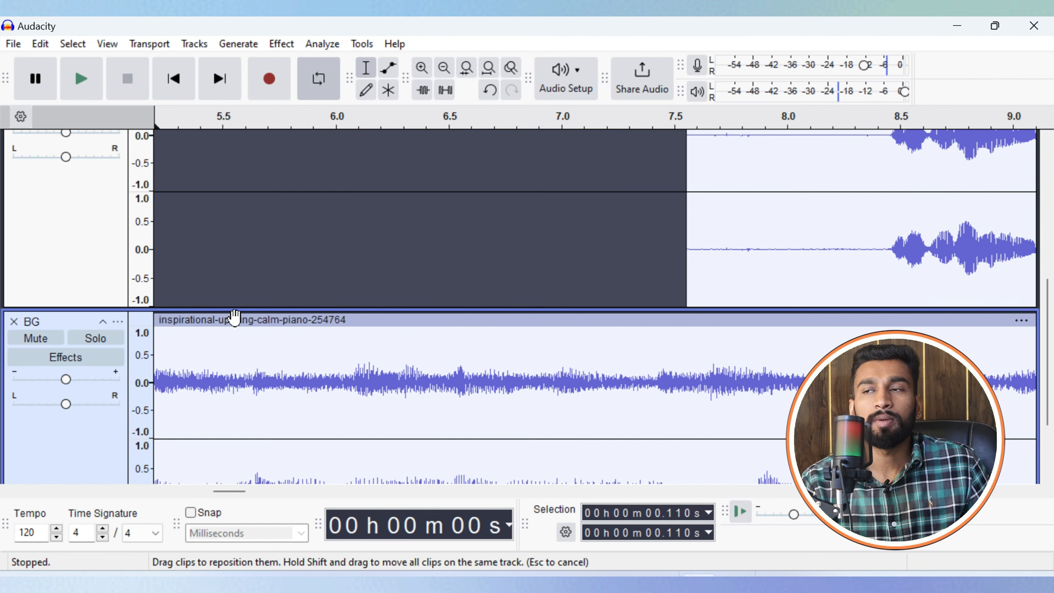
pyautogui.keyDown('ctrl'); pyautogui.scroll(-3, 211, 249); pyautogui.keyUp('ctrl')
pyautogui.scroll(5, 212, 237)
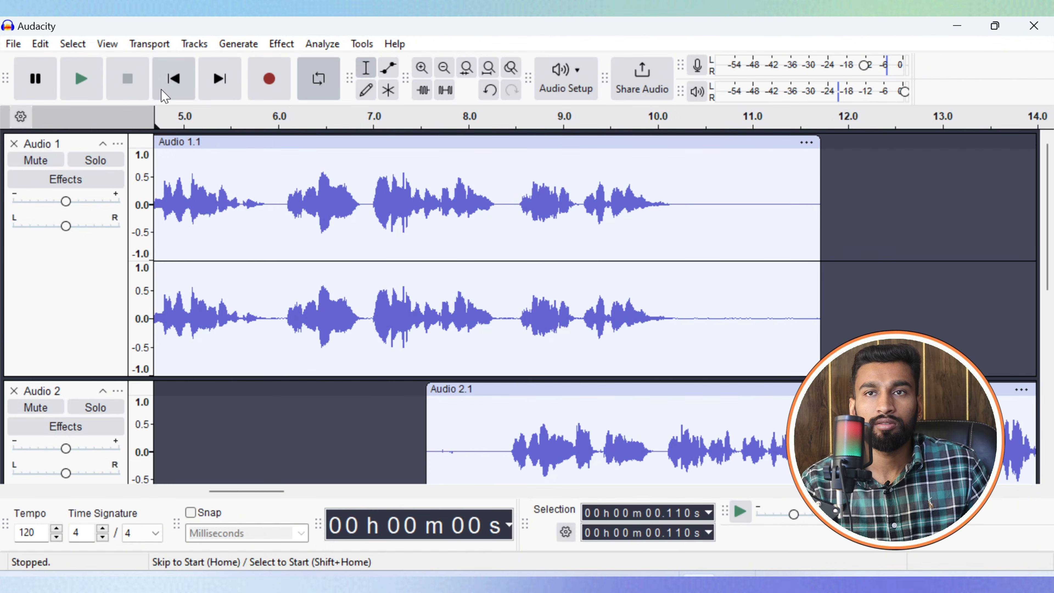
pyautogui.click(82, 79)
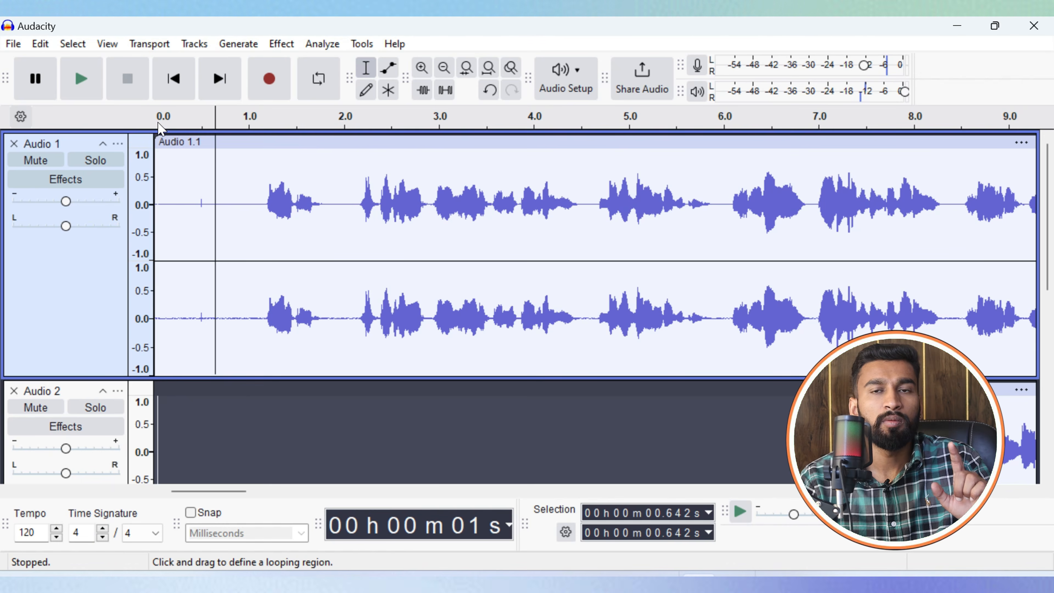
pyautogui.click(158, 124)
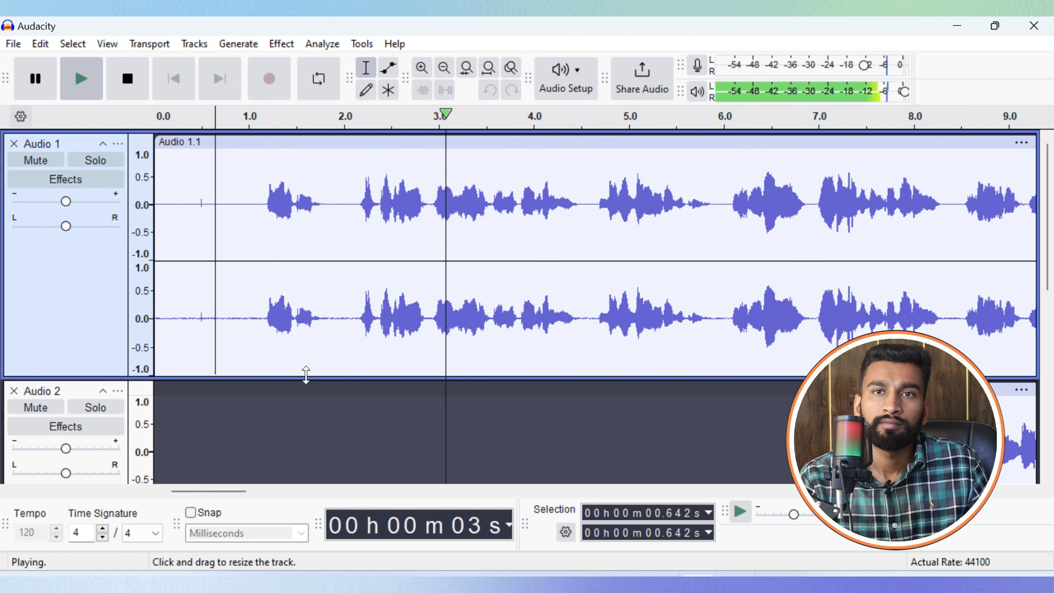
pyautogui.scroll(-2, 305, 375)
pyautogui.scroll(-6, 305, 375)
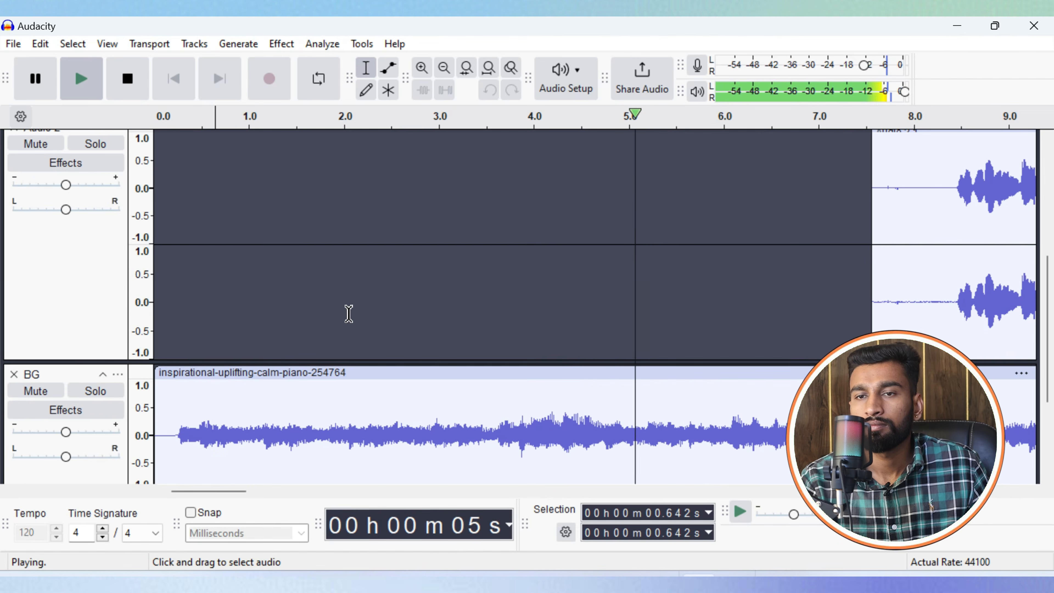
pyautogui.scroll(4, 237, 243)
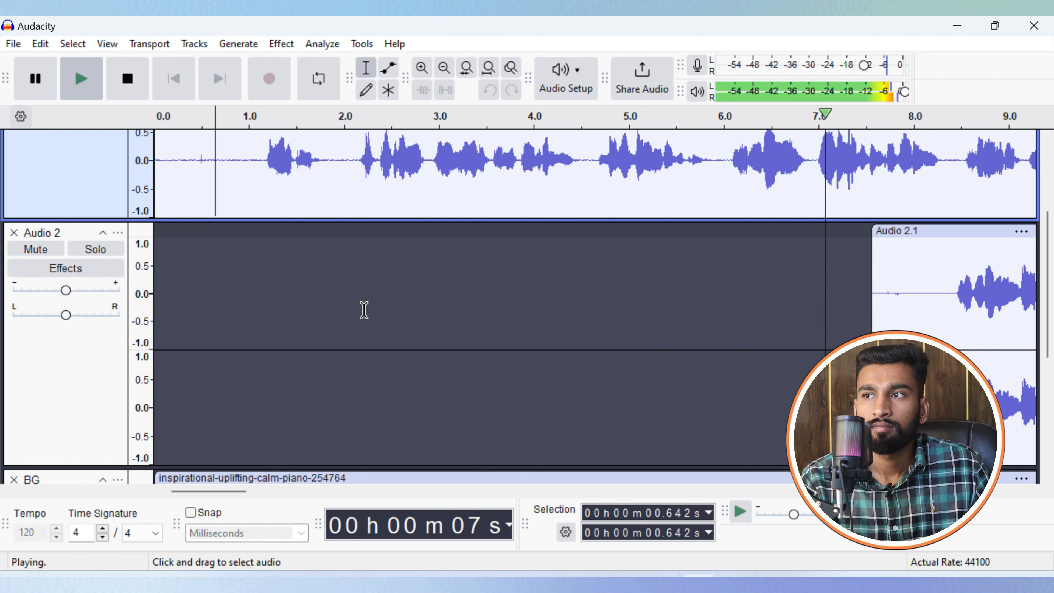
pyautogui.click(128, 79)
# Move the Audio 2.1 clip later on its track so that it starts at about 9.2 s.
pyautogui.keyDown('ctrl'); pyautogui.scroll(-3, 353, 320); pyautogui.keyUp('ctrl')
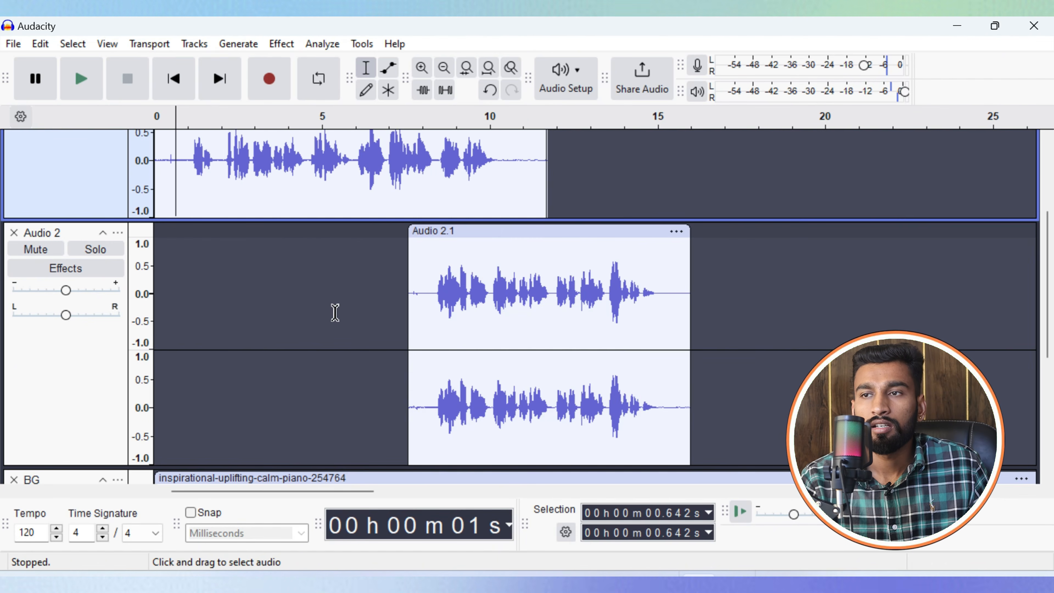
pyautogui.moveTo(443, 231); pyautogui.dragTo(500, 234)
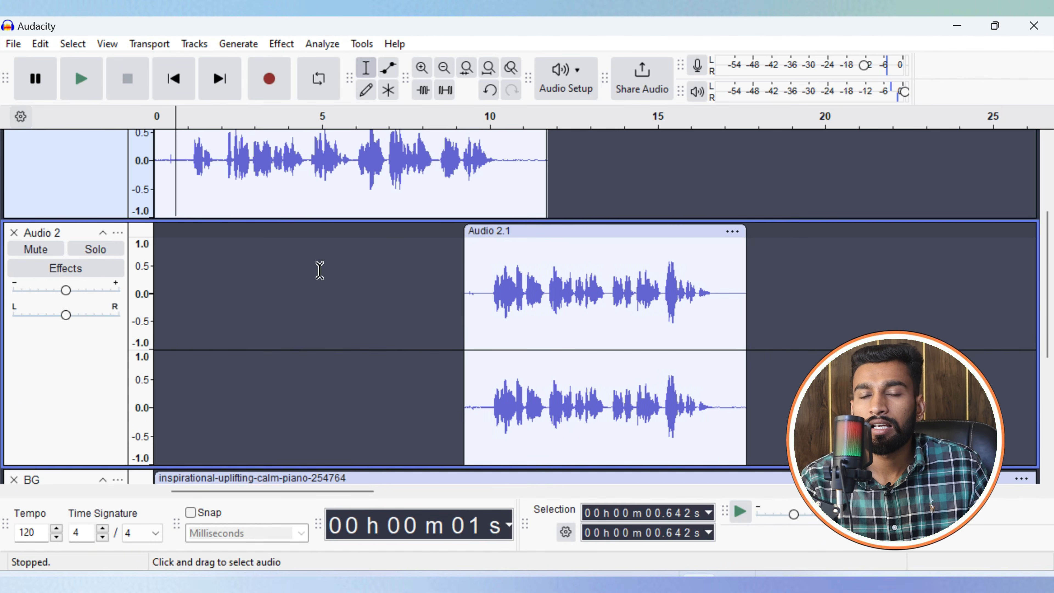
# Select the entire BG track over its full length.
pyautogui.scroll(-8, 275, 283)
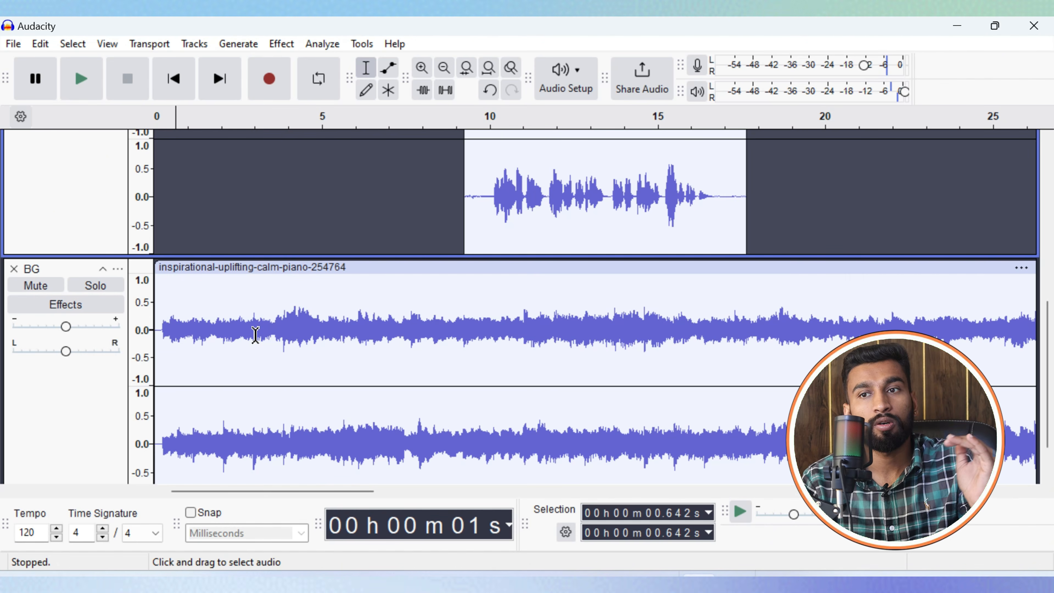
pyautogui.click(204, 266)
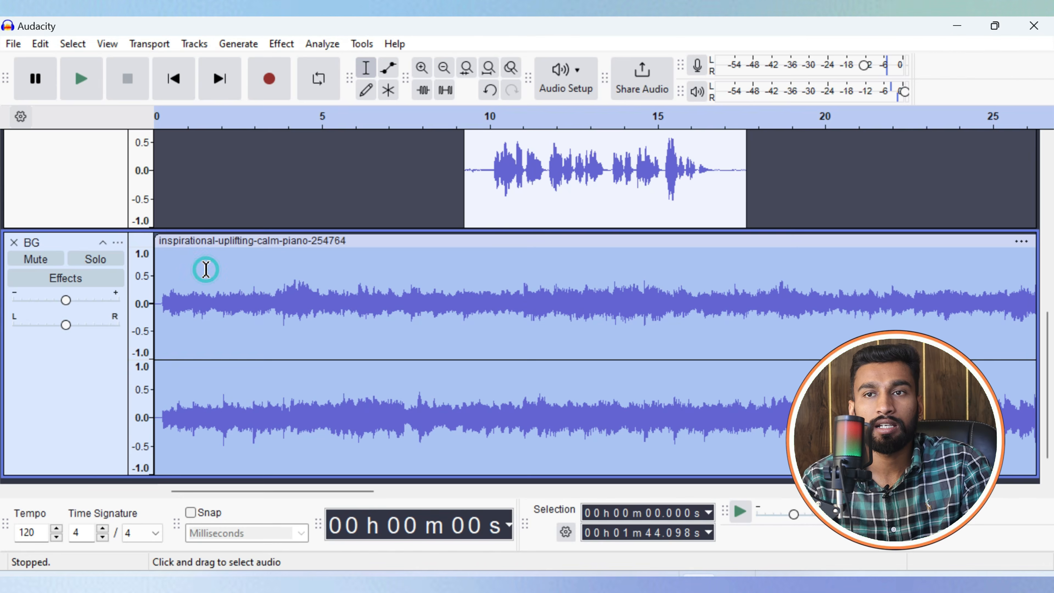
pyautogui.click(217, 196)
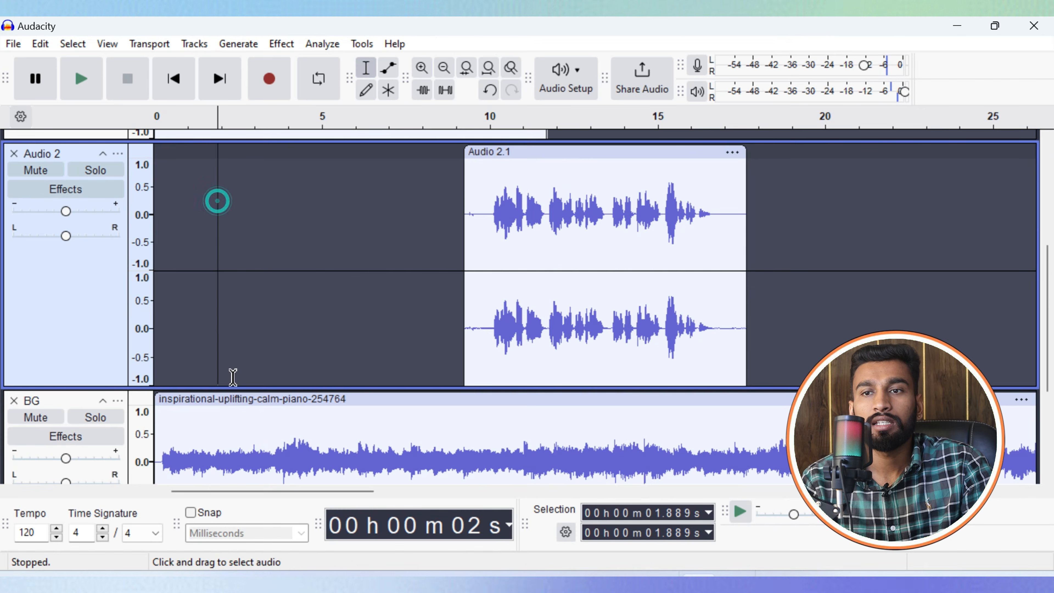
pyautogui.click(232, 398)
pyautogui.click(268, 270)
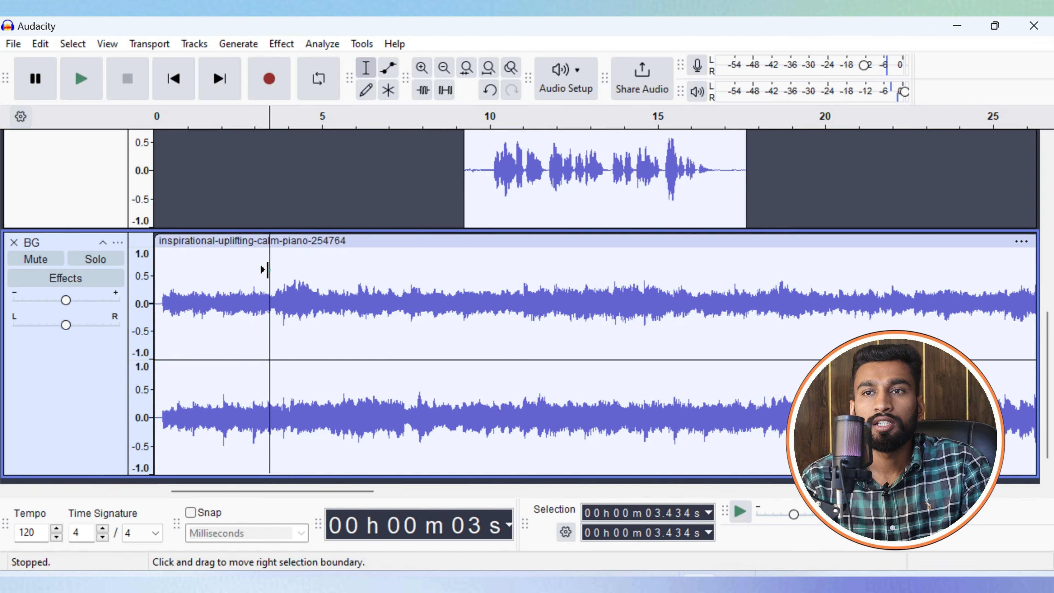
pyautogui.click(45, 241)
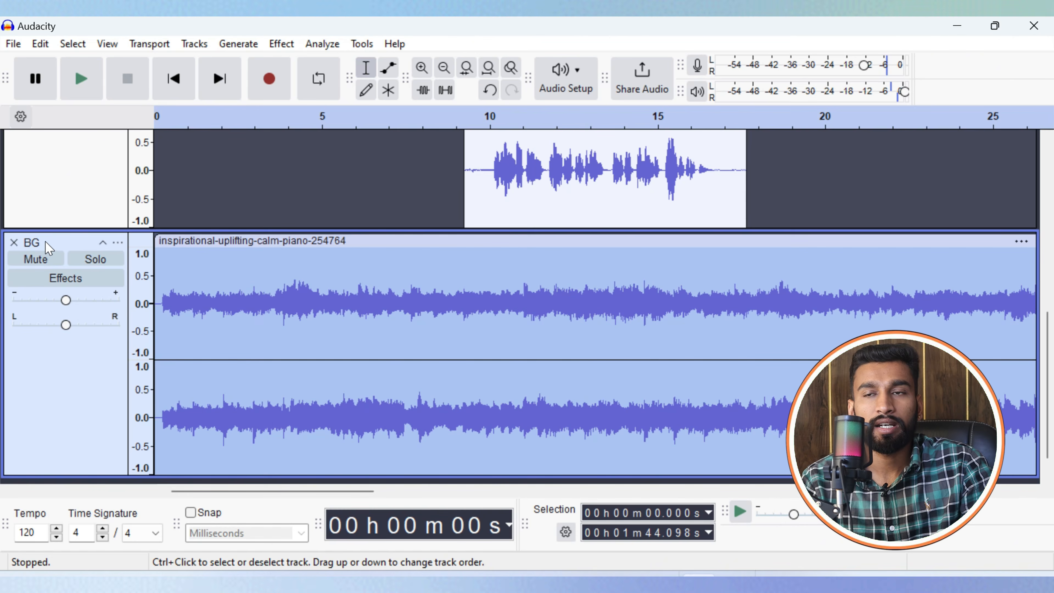
# Select only the part of the BG clip from about 3.7 s to 7.7 s.
pyautogui.click(360, 301)
pyautogui.moveTo(277, 298); pyautogui.dragTo(410, 303)
pyautogui.scroll(5, 295, 297)
pyautogui.scroll(-3, 297, 299)
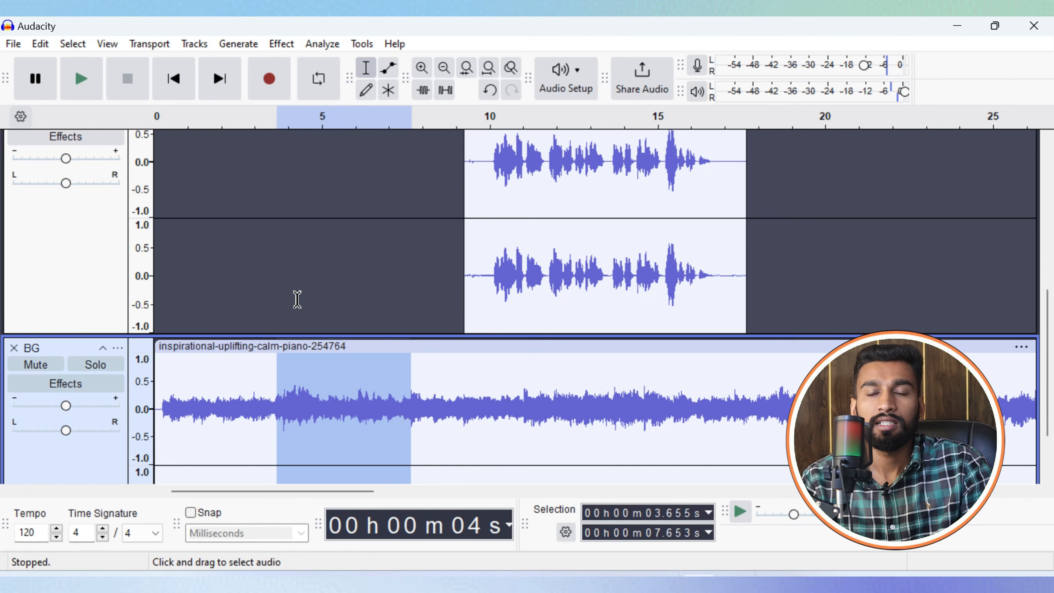
pyautogui.scroll(-1, 297, 299)
# Extend the selection back to the complete BG track instead of only a portion of it.
pyautogui.click(214, 295)
pyautogui.scroll(-1, 214, 297)
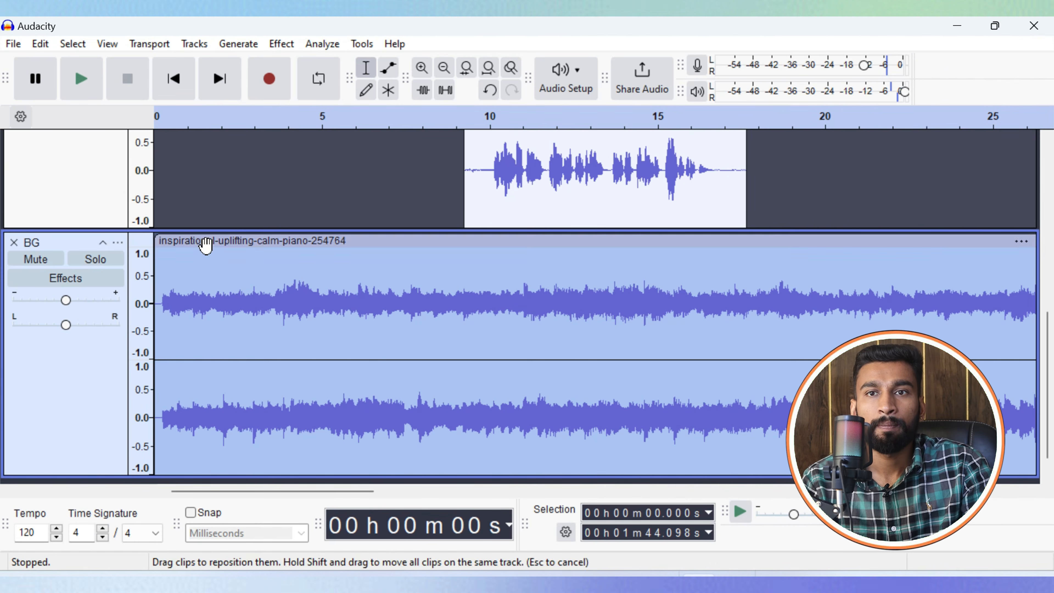
pyautogui.scroll(4, 228, 299)
pyautogui.scroll(-5, 177, 323)
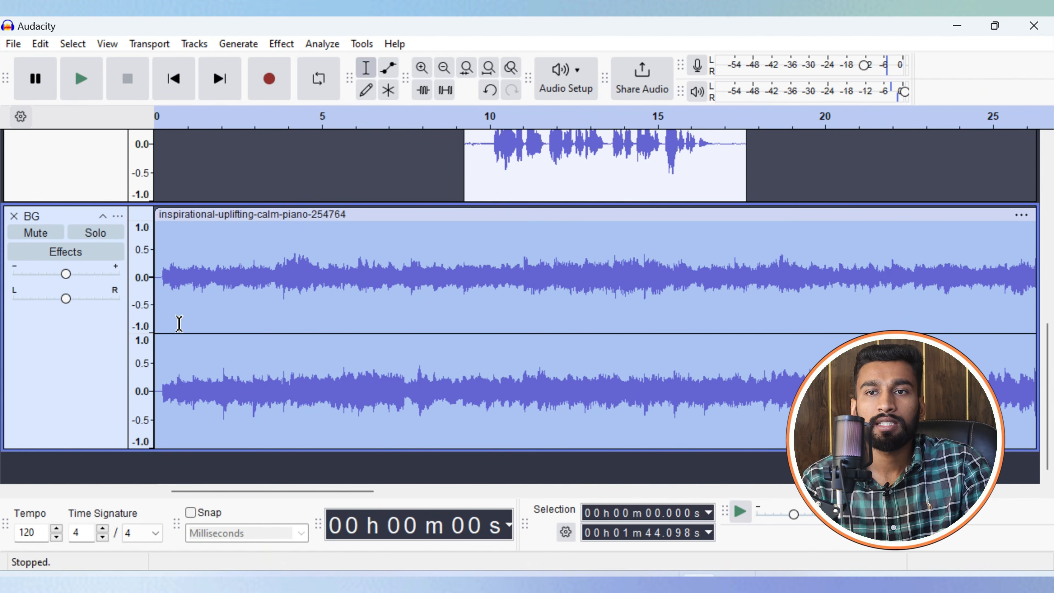
pyautogui.scroll(4, 282, 177)
pyautogui.click(282, 177)
pyautogui.scroll(-4, 94, 369)
pyautogui.click(94, 370)
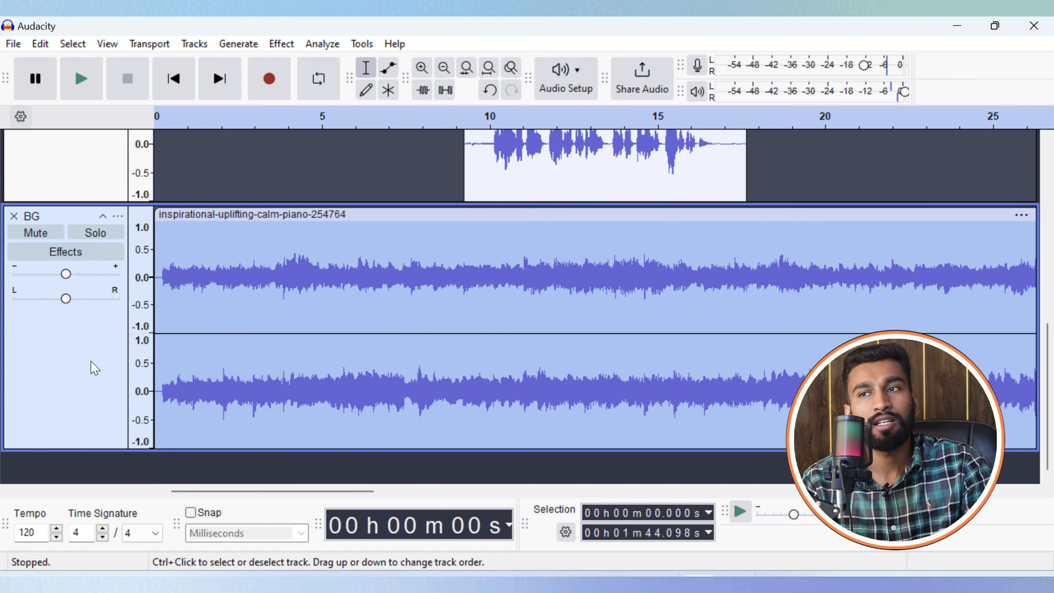
# Open the Amplify effect for the selected BG track and try amplifications of 14.8 dB and -24.6 dB.
pyautogui.scroll(4, 249, 273)
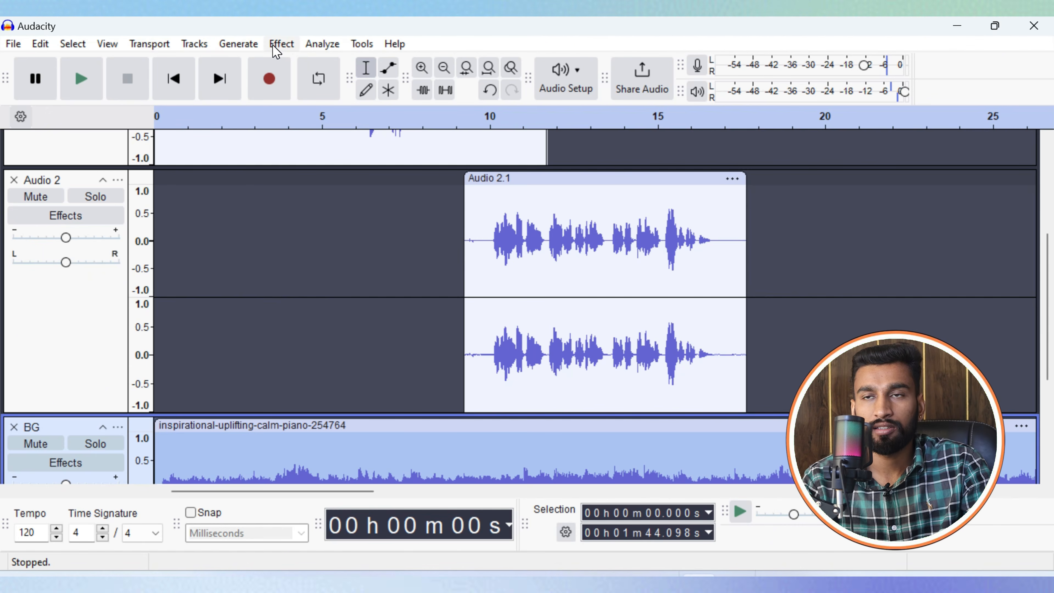
pyautogui.click(279, 44)
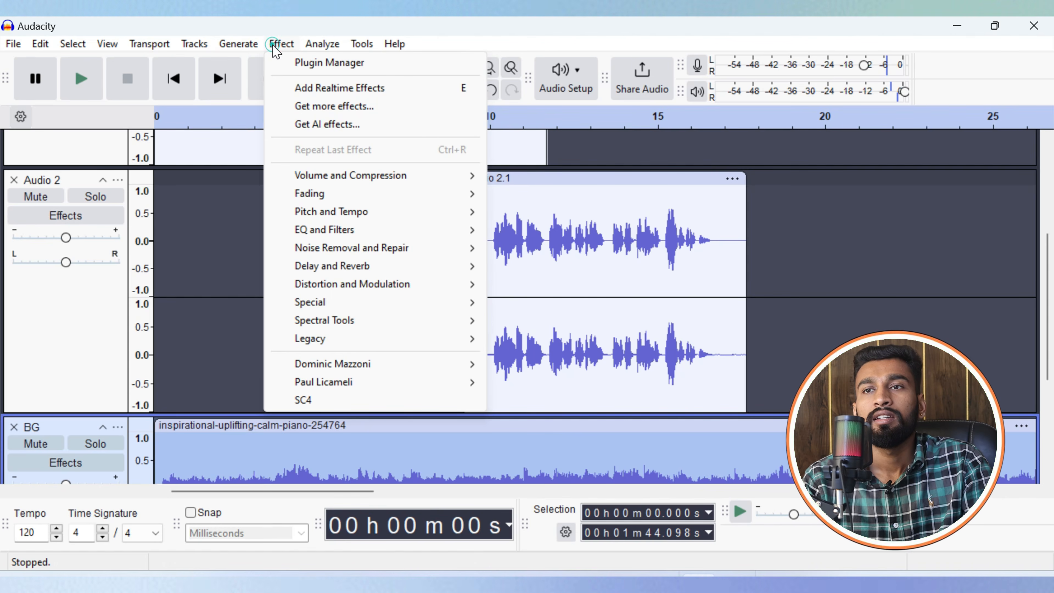
pyautogui.moveTo(306, 177)
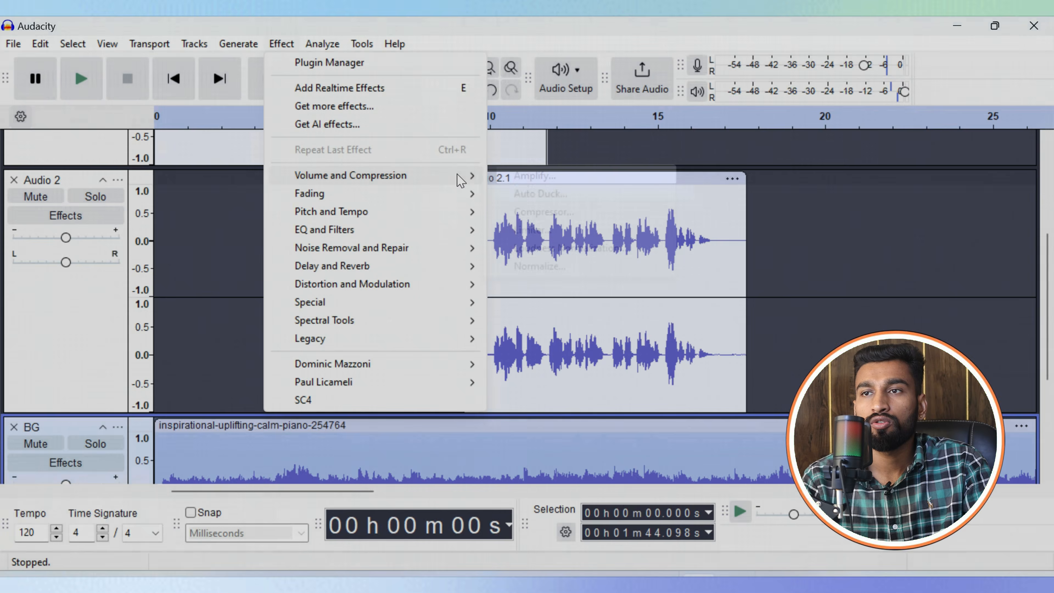
pyautogui.click(457, 174)
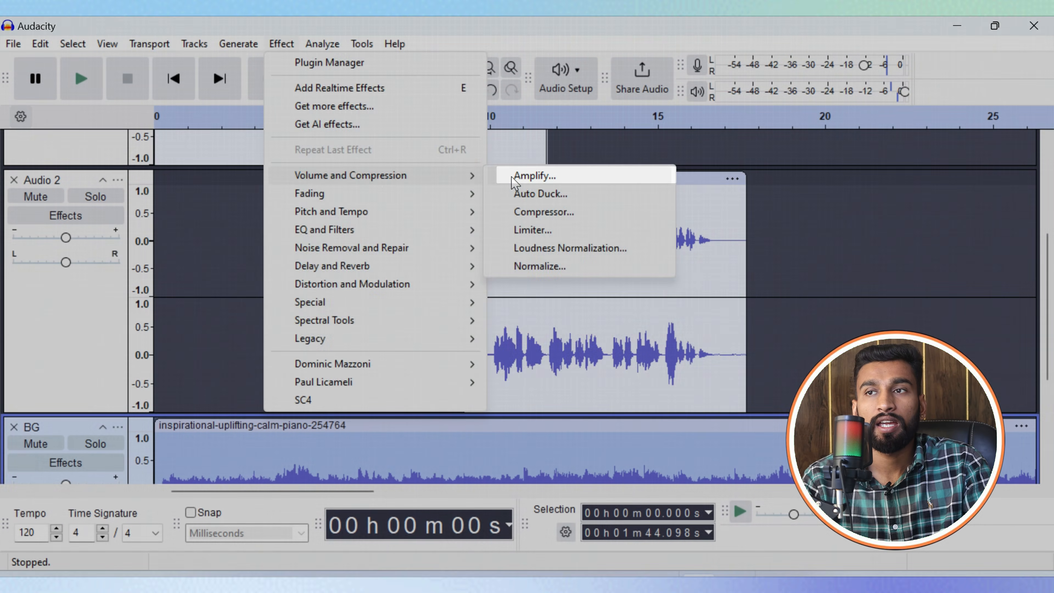
pyautogui.click(514, 177)
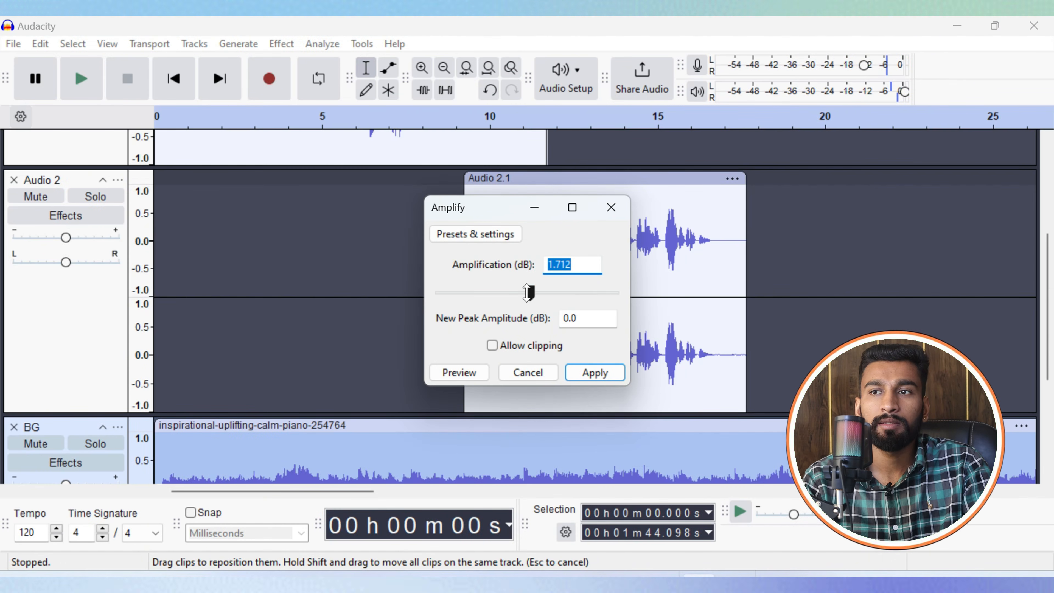
pyautogui.moveTo(525, 294); pyautogui.dragTo(553, 303)
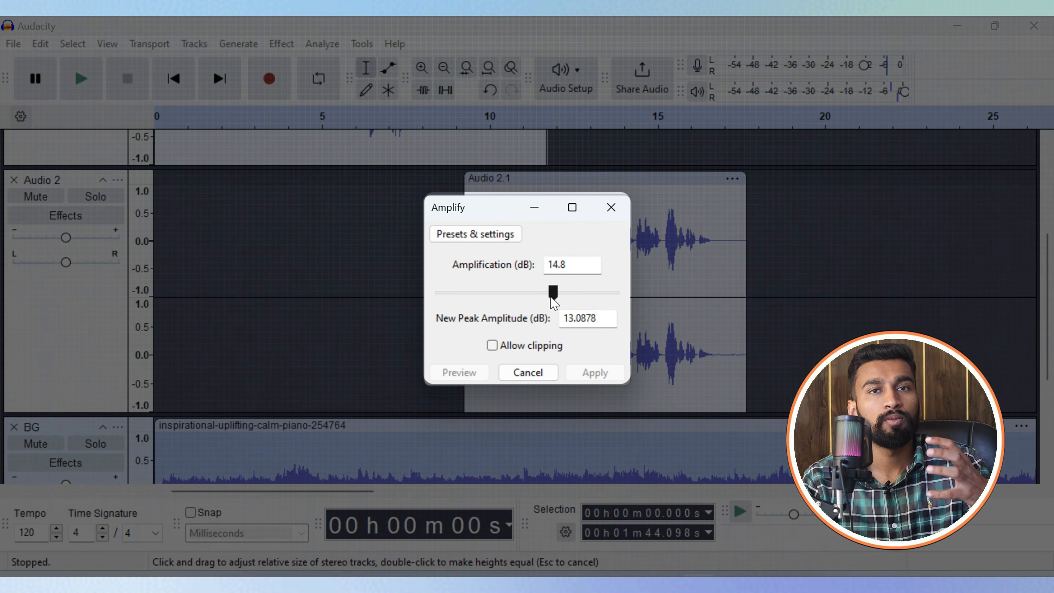
pyautogui.moveTo(552, 295); pyautogui.dragTo(473, 296)
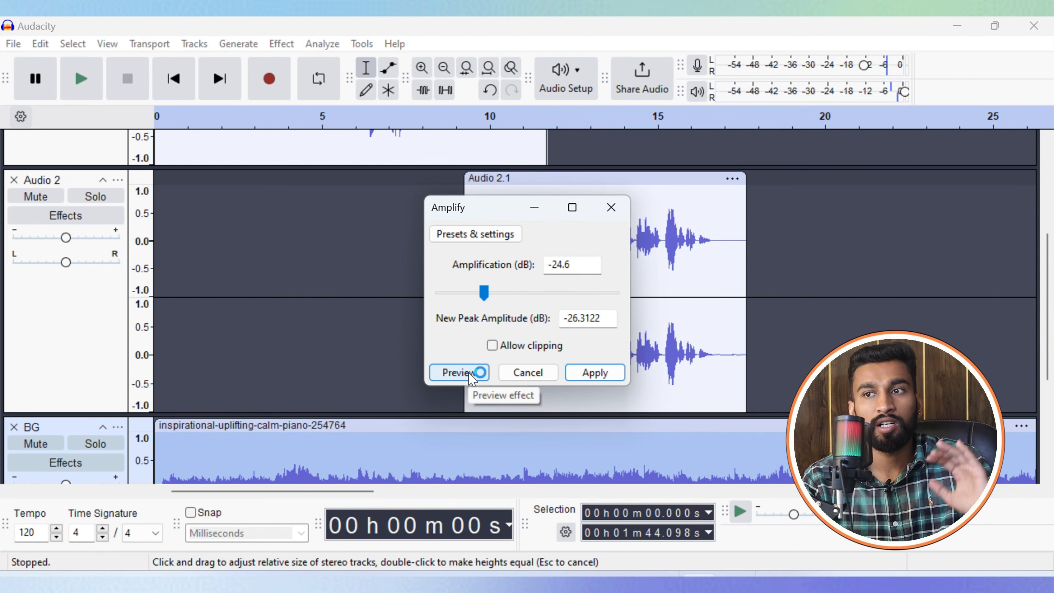
# Set the amplification to -10.6 dB, preview the effect and apply it to the BG track.
pyautogui.moveTo(510, 299); pyautogui.dragTo(526, 299)
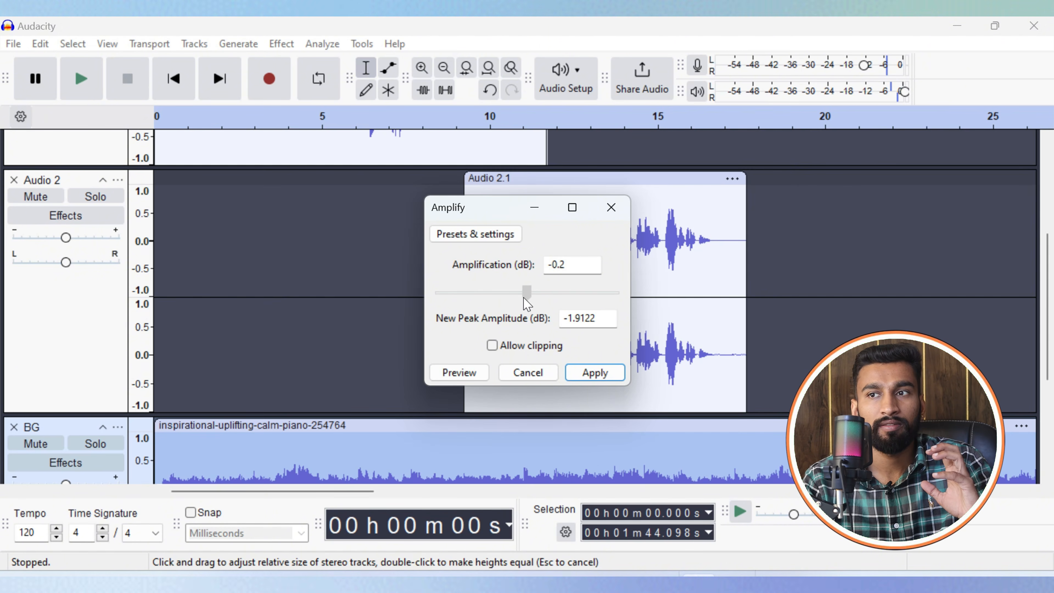
pyautogui.moveTo(524, 304); pyautogui.dragTo(520, 304)
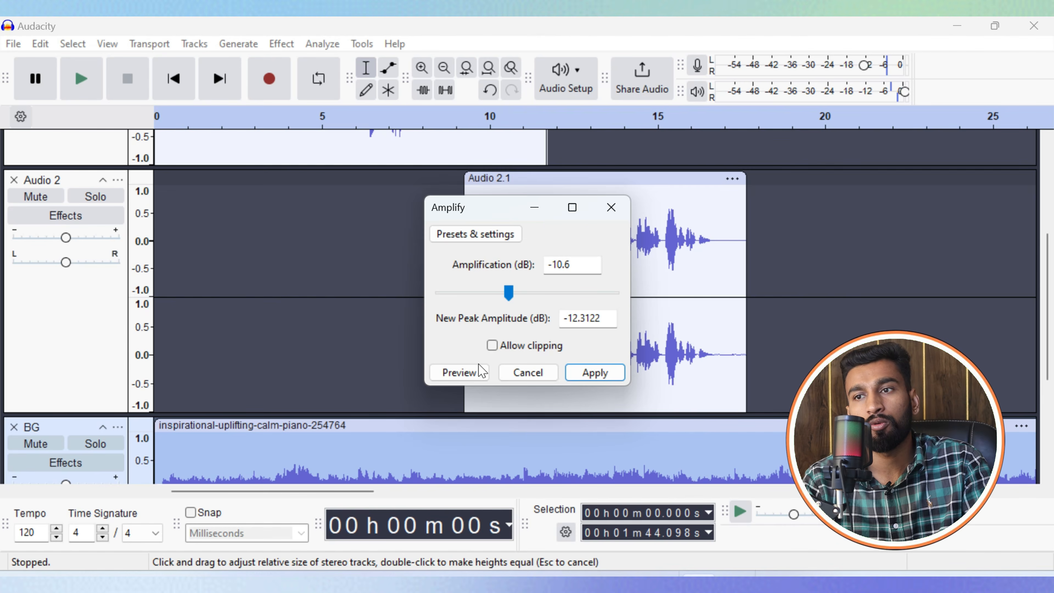
pyautogui.click(468, 369)
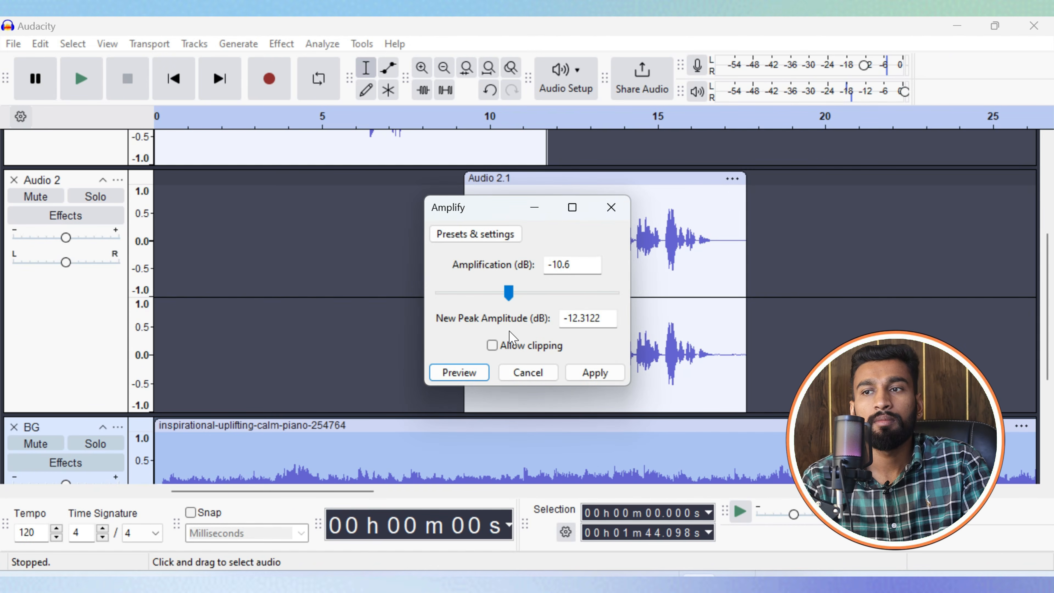
pyautogui.click(588, 374)
# Play the project from about 2.4 s to hear both voice tracks against the BG music, and stop playback.
pyautogui.scroll(-5, 368, 336)
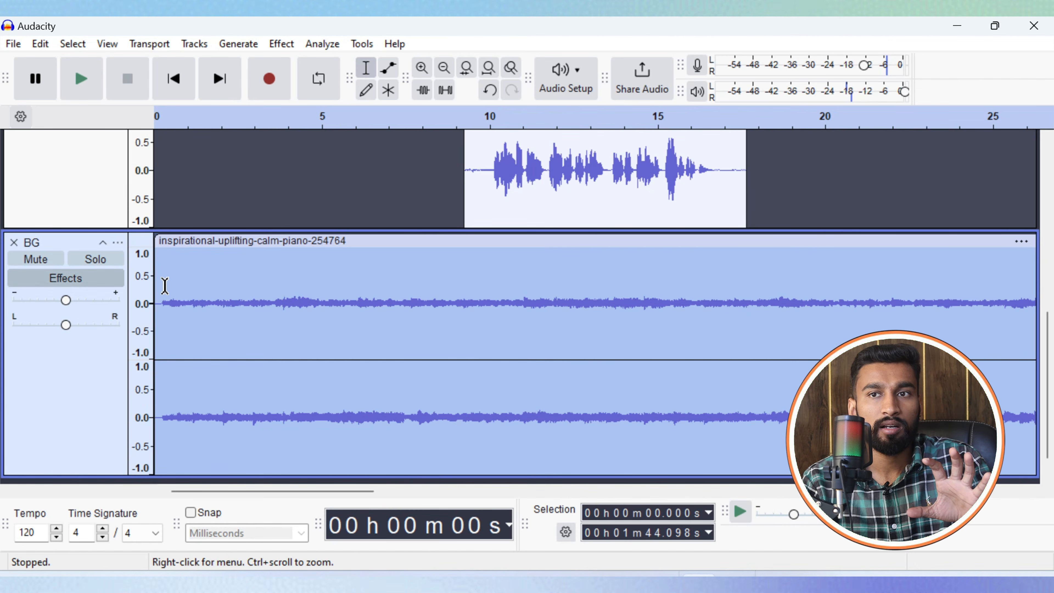
pyautogui.click(236, 284)
pyautogui.scroll(3, 238, 287)
pyautogui.scroll(-4, 177, 252)
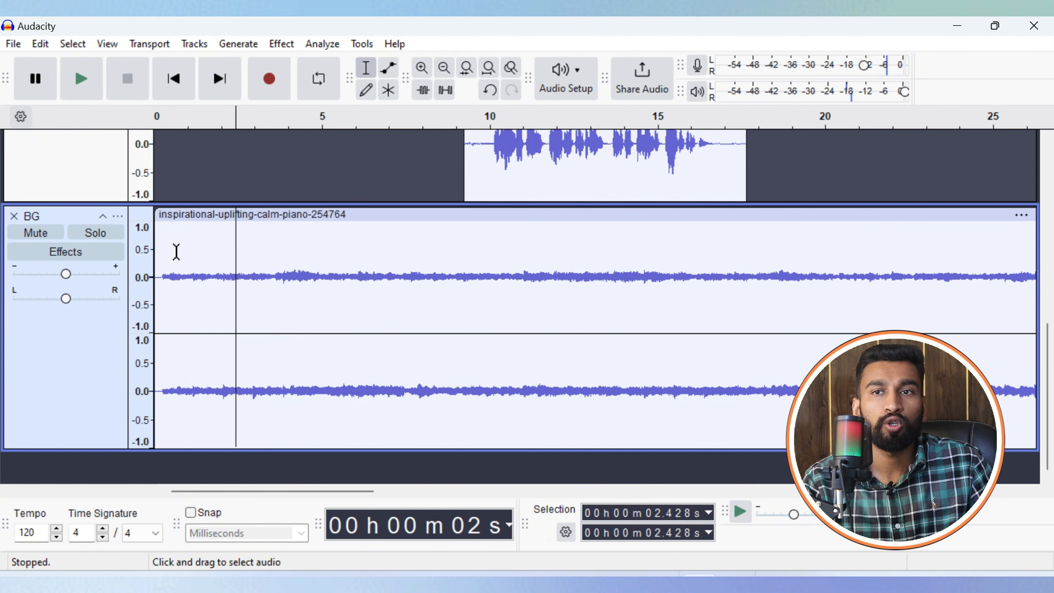
pyautogui.scroll(10, 164, 165)
pyautogui.click(170, 125)
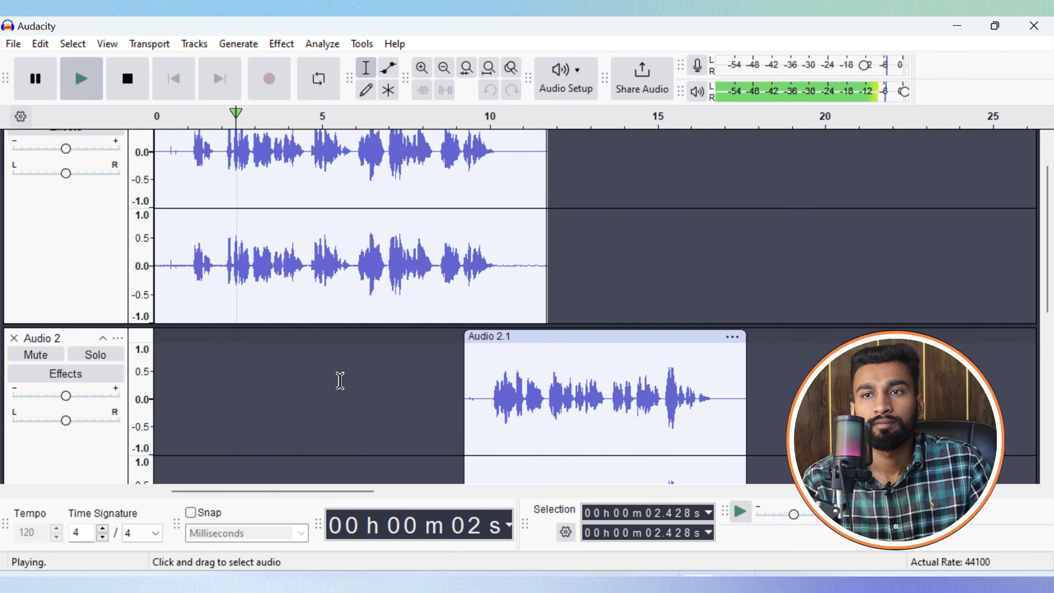
pyautogui.scroll(-9, 338, 378)
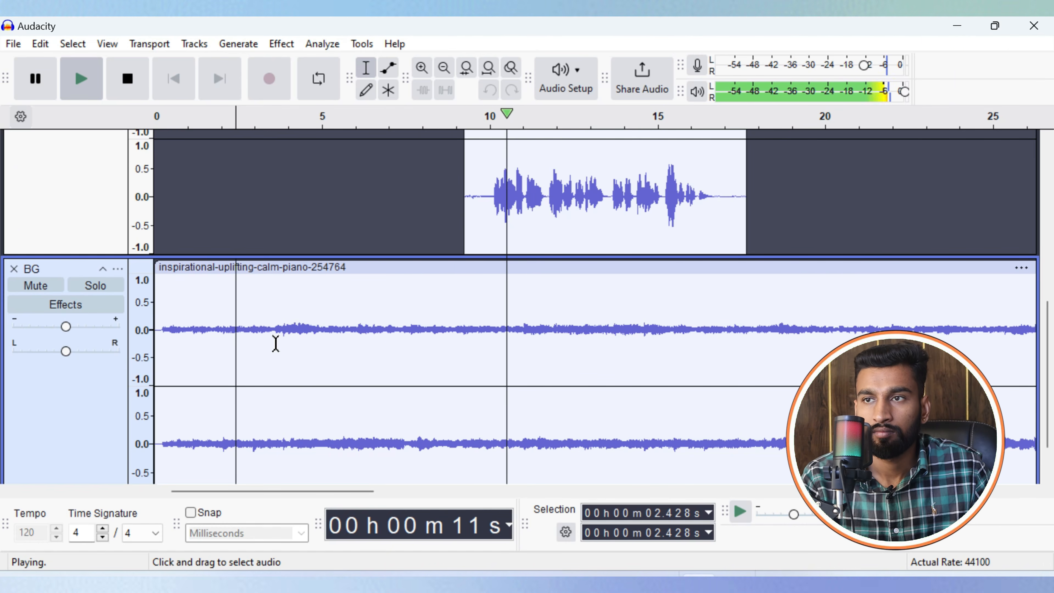
pyautogui.scroll(5, 466, 278)
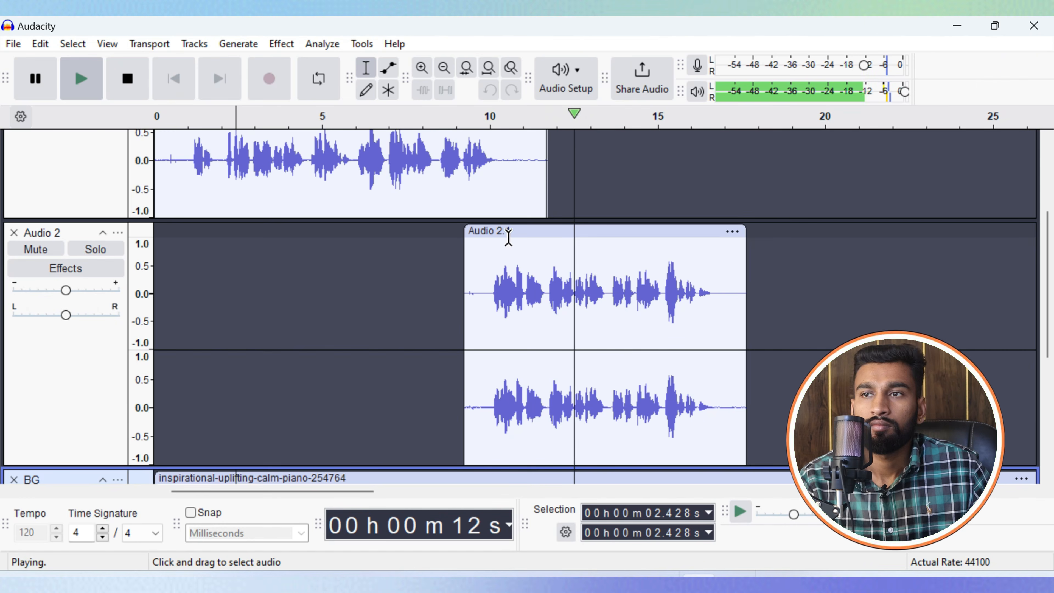
pyautogui.click(522, 241)
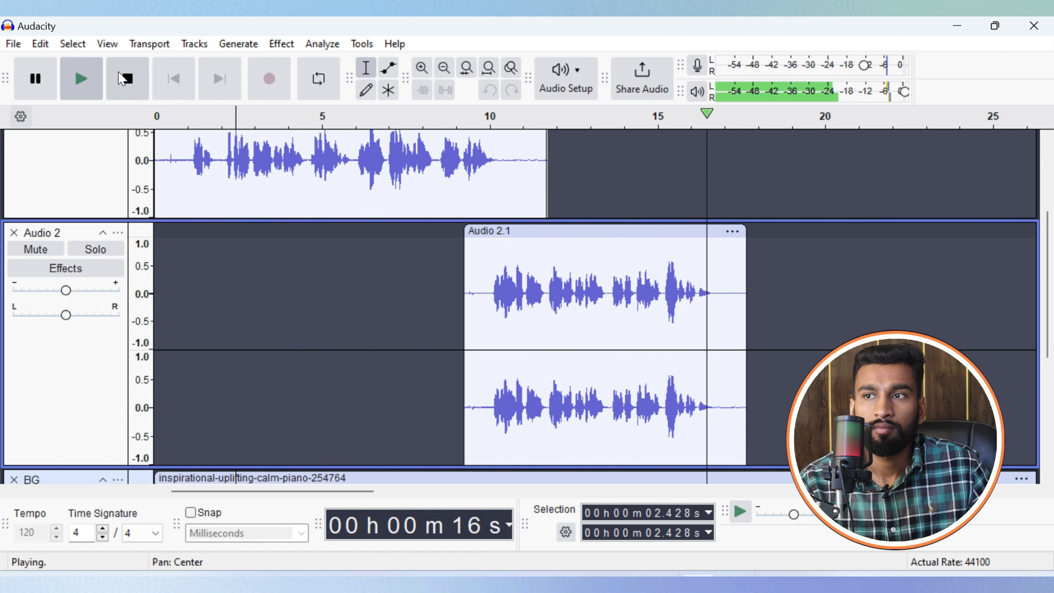
pyautogui.press('space')
# Shift the Audio 2.1 clip slightly later so it starts at about 9.5 s.
pyautogui.moveTo(480, 230); pyautogui.dragTo(490, 230)
pyautogui.scroll(-5, 295, 326)
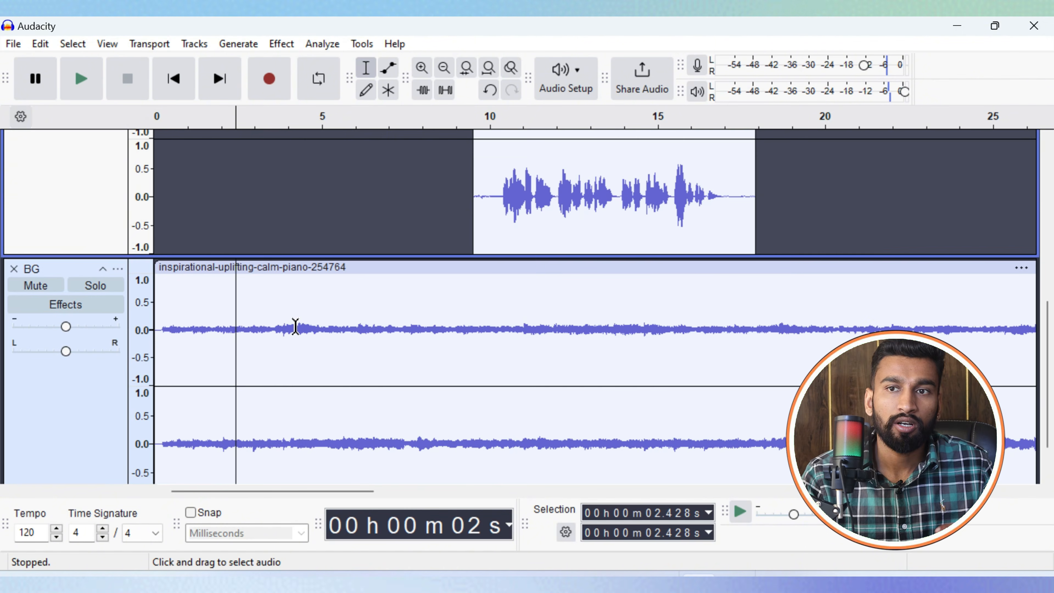
pyautogui.scroll(8, 293, 299)
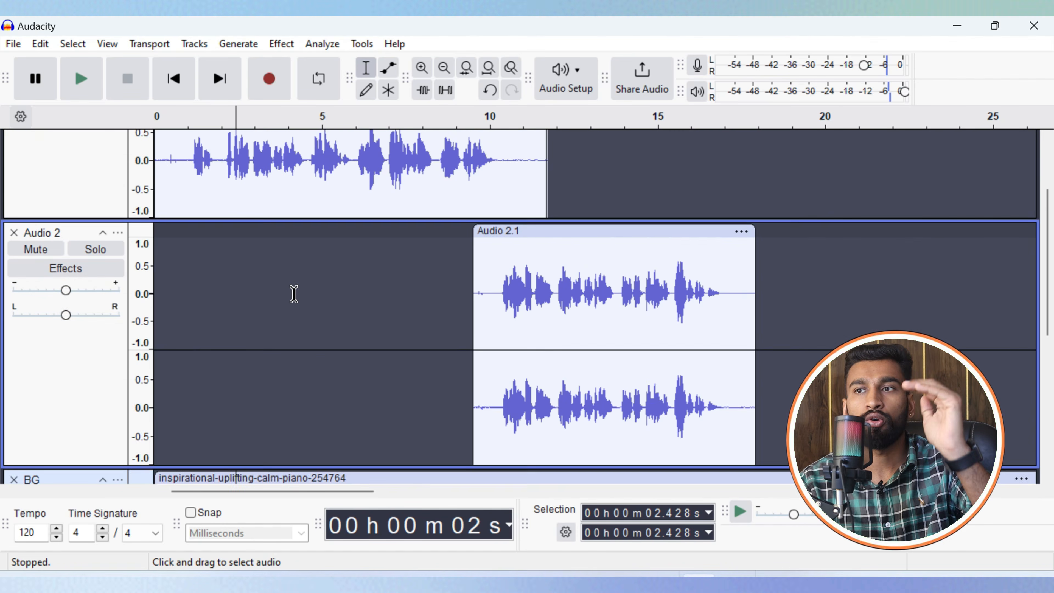
pyautogui.scroll(2, 294, 293)
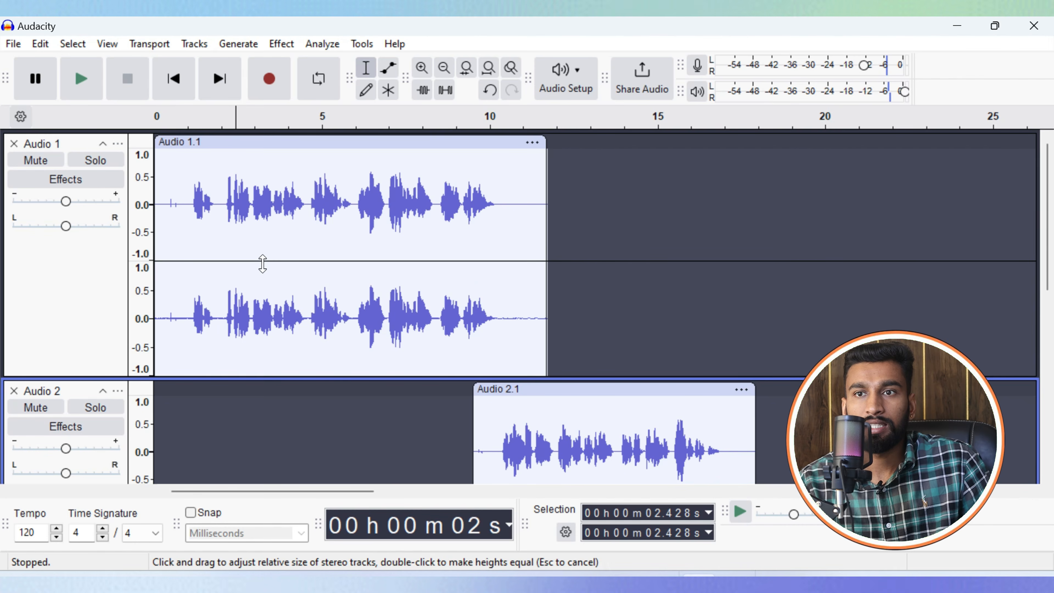
# Delete the silent lead-in of the Audio 1 clip from 0 s to about 0.93 s.
pyautogui.scroll(2, 210, 207)
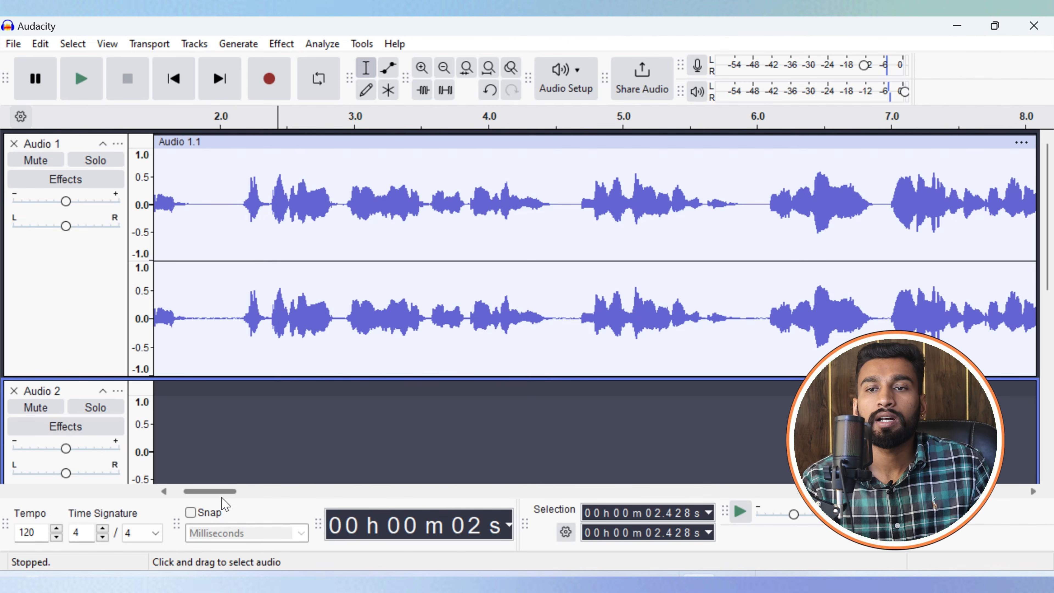
pyautogui.moveTo(221, 493); pyautogui.dragTo(202, 494)
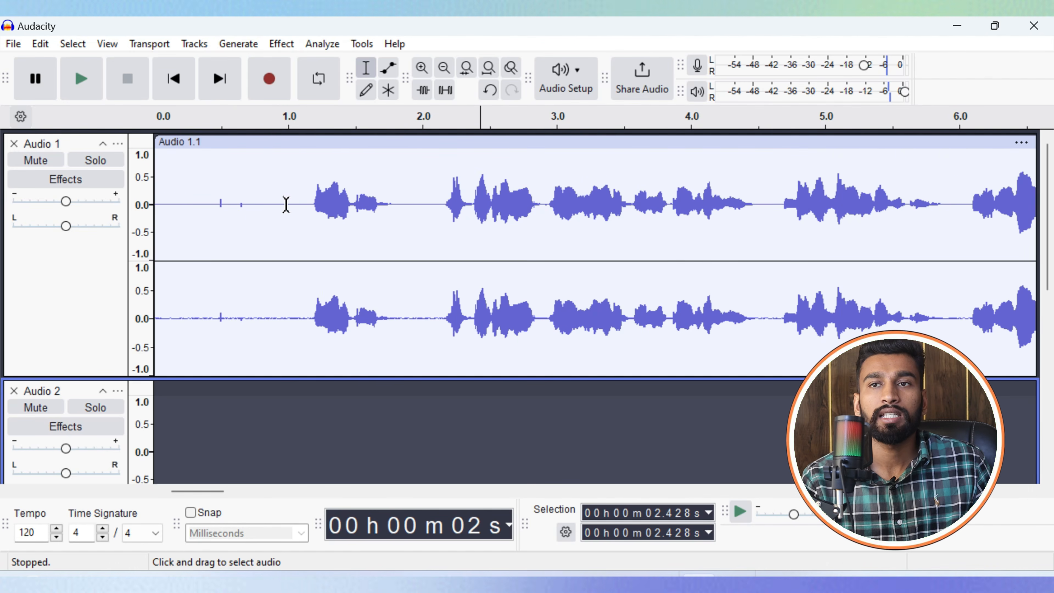
pyautogui.moveTo(285, 205); pyautogui.dragTo(154, 204)
pyautogui.click(245, 220)
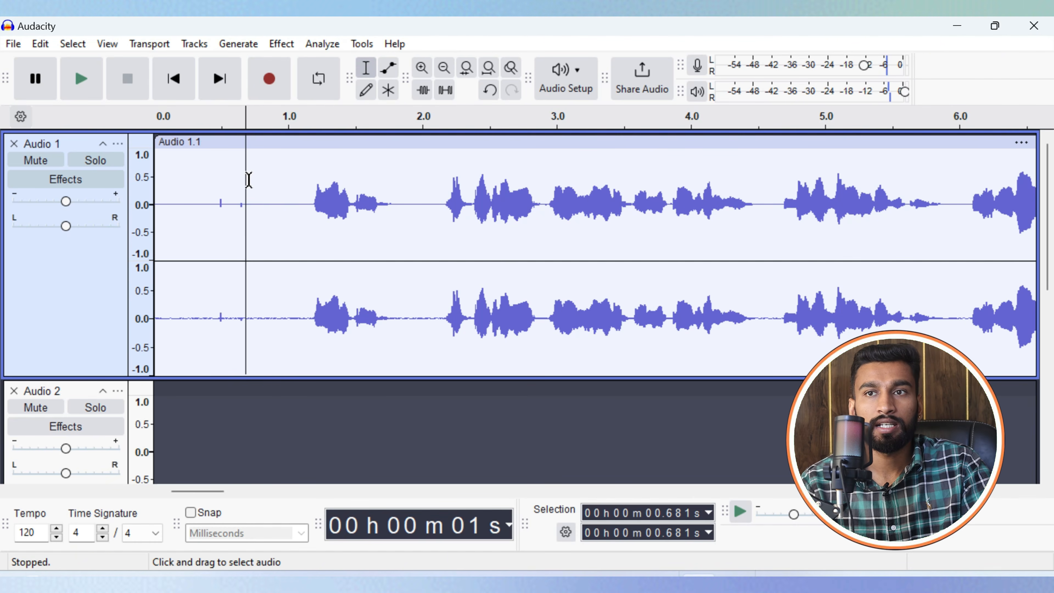
pyautogui.moveTo(278, 189); pyautogui.dragTo(155, 188)
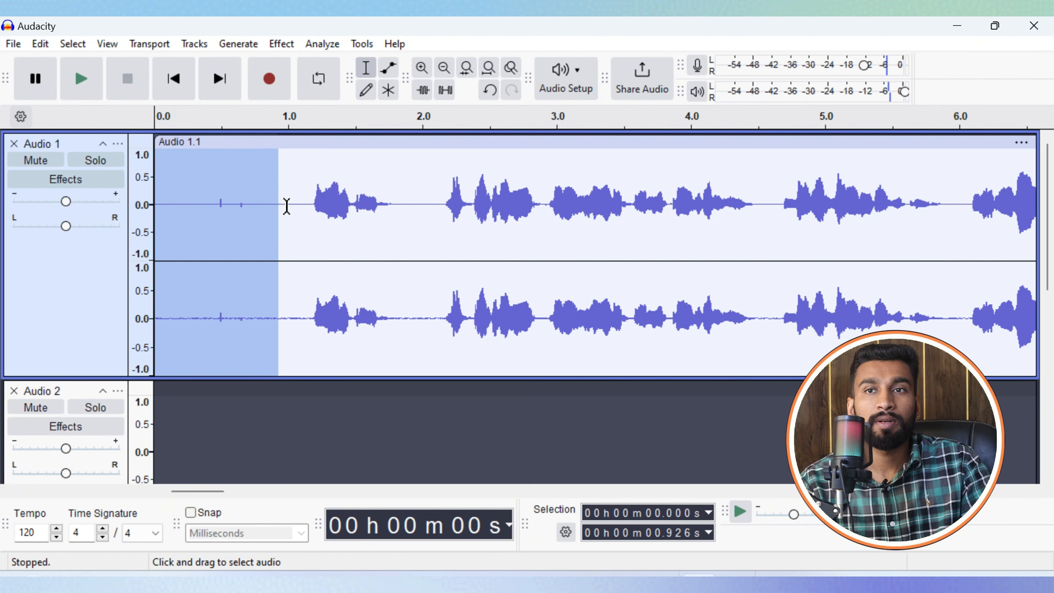
pyautogui.press('Delete')
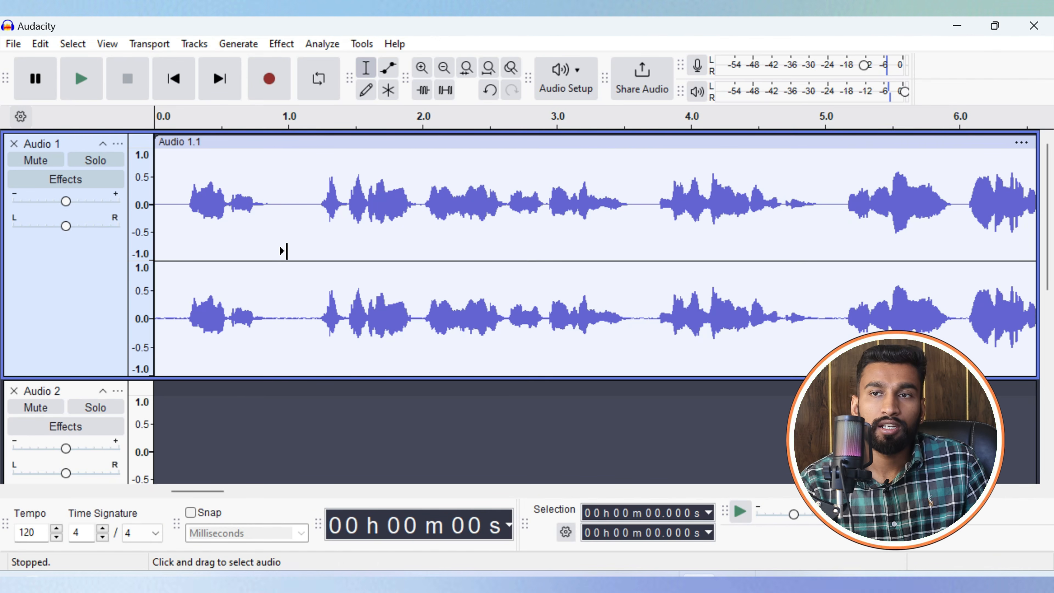
# Delete the silence at the end of the Audio 1 clip, from about 9.35 s to 10.79 s.
pyautogui.hotkey('ctrl', 'f')
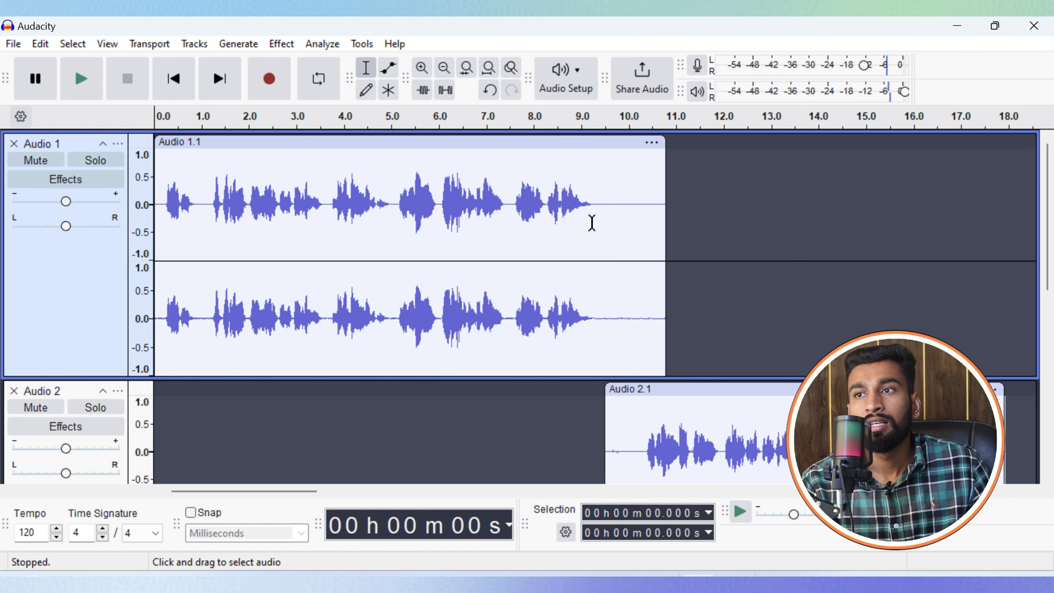
pyautogui.moveTo(598, 208); pyautogui.dragTo(656, 213)
pyautogui.click(394, 216)
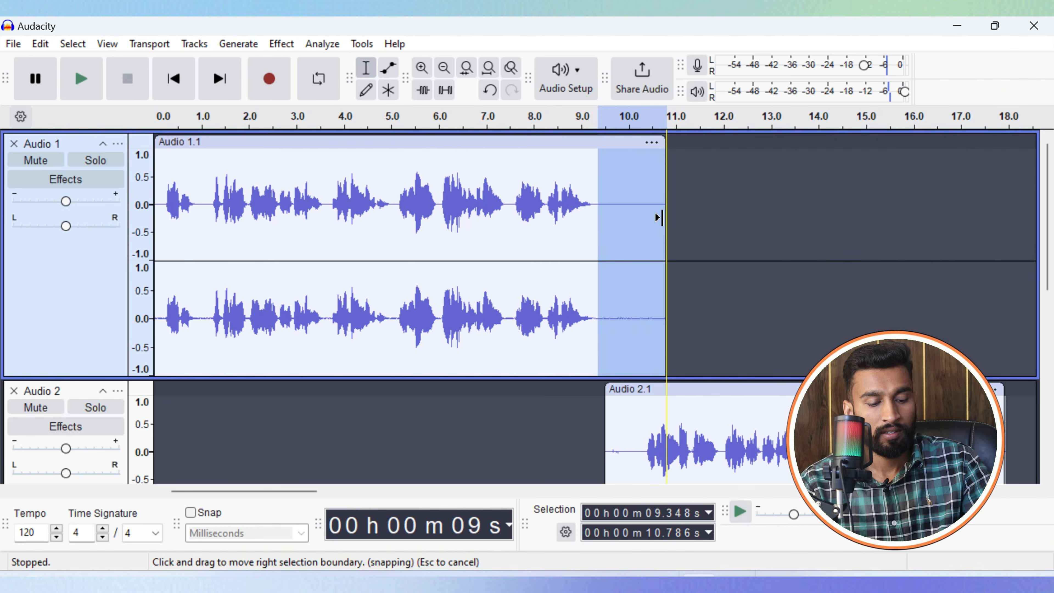
pyautogui.press('Delete')
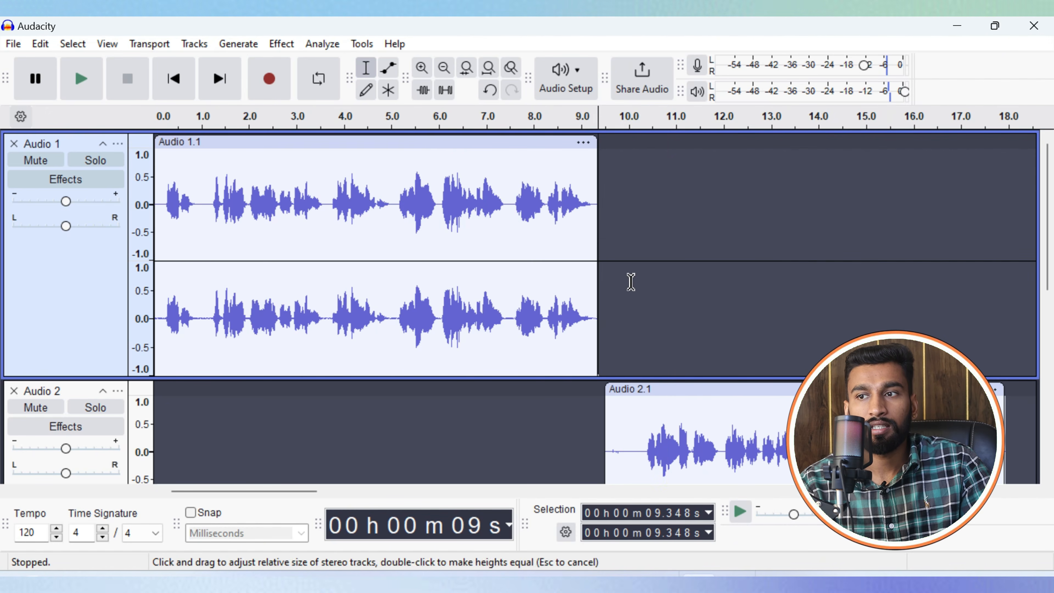
# Move the Audio 2.1 clip to start at about 9.2 s and delete its silent ending from about 17 s onward.
pyautogui.scroll(-2, 629, 282)
pyautogui.moveTo(640, 339); pyautogui.dragTo(627, 339)
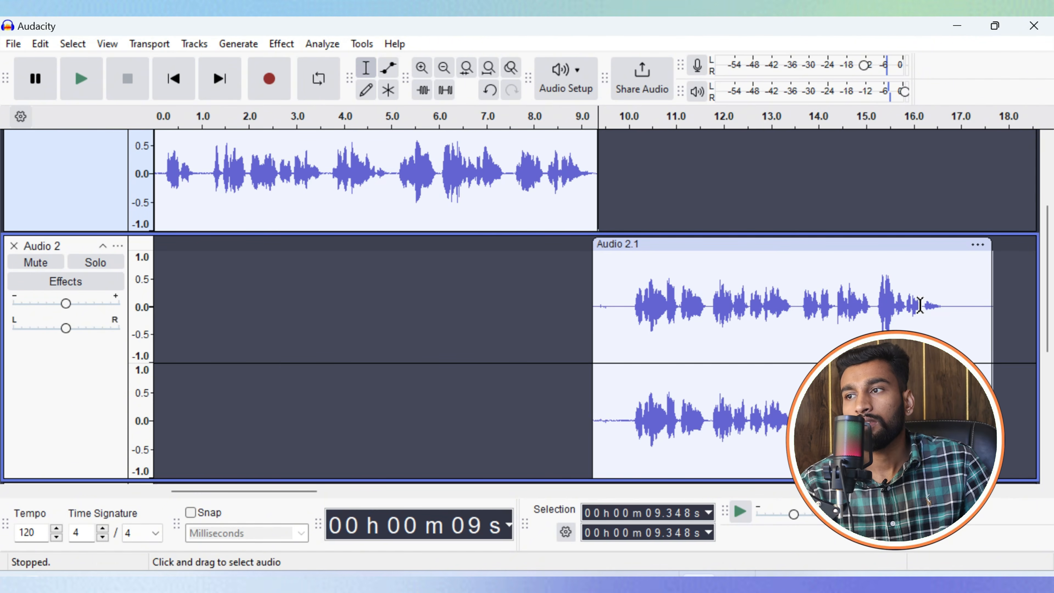
pyautogui.moveTo(960, 315); pyautogui.dragTo(990, 315)
pyautogui.press('Delete')
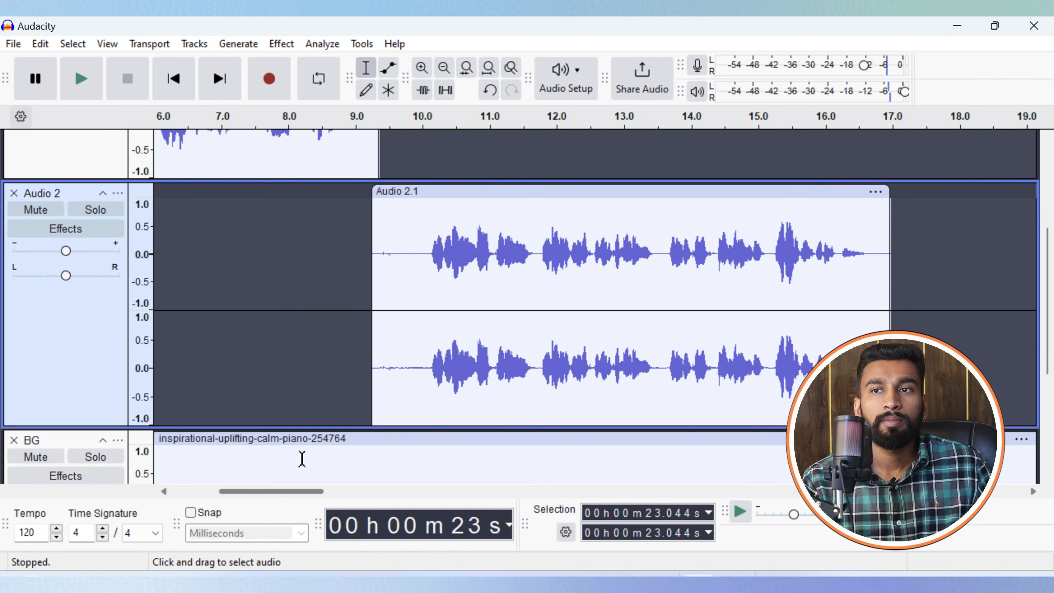
# Examine the background noise in the quiet lead-in of Audio 2.1, selecting a sample from about 9.76 s to 9.86 s.
pyautogui.scroll(5, 336, 270)
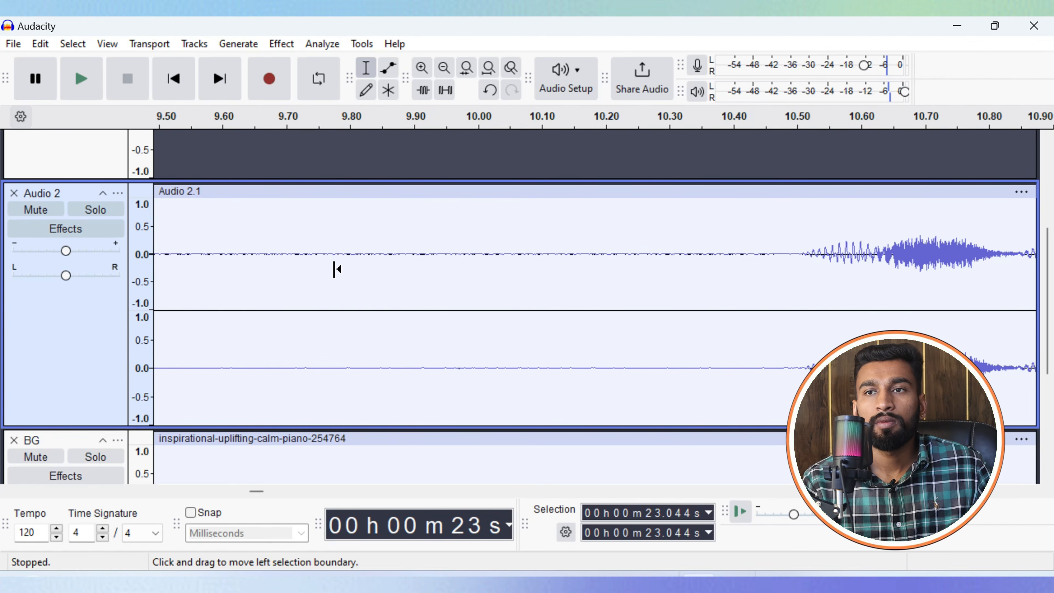
pyautogui.scroll(1, 336, 269)
pyautogui.scroll(1, 333, 269)
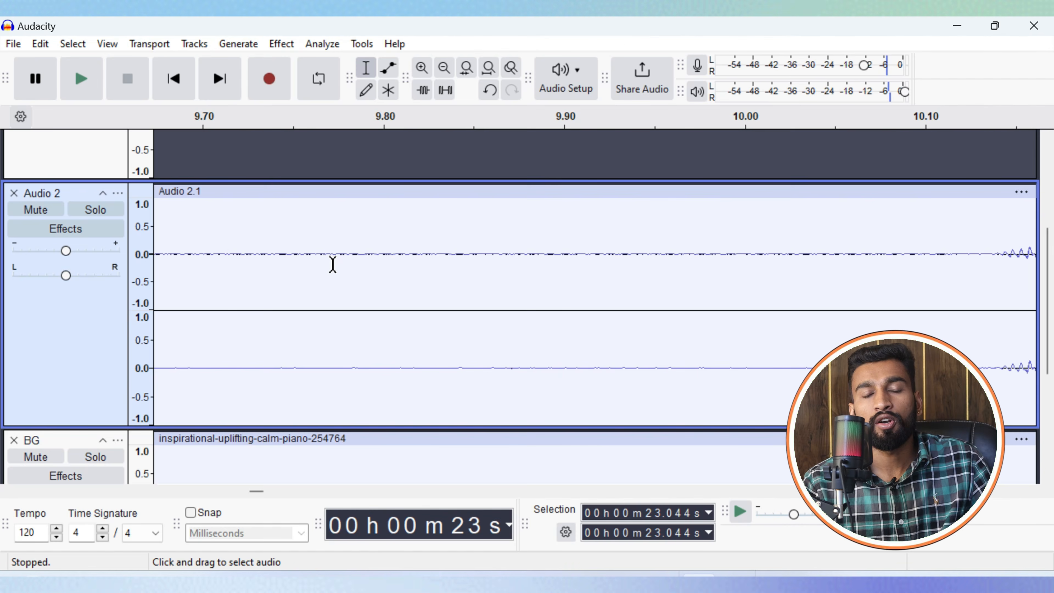
pyautogui.moveTo(308, 257); pyautogui.dragTo(481, 255)
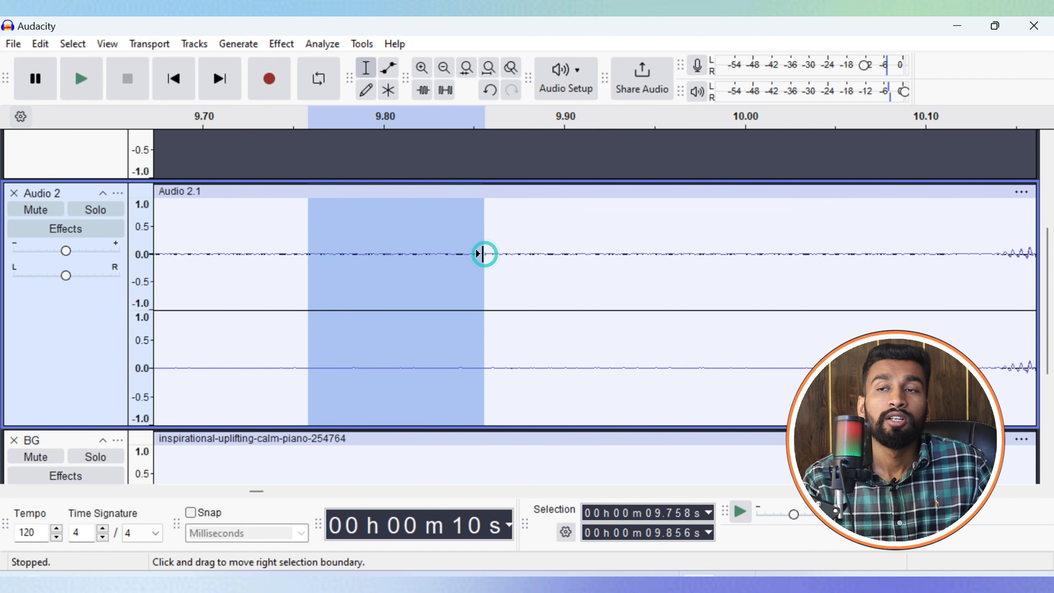
pyautogui.click(492, 270)
pyautogui.moveTo(508, 252); pyautogui.dragTo(210, 261)
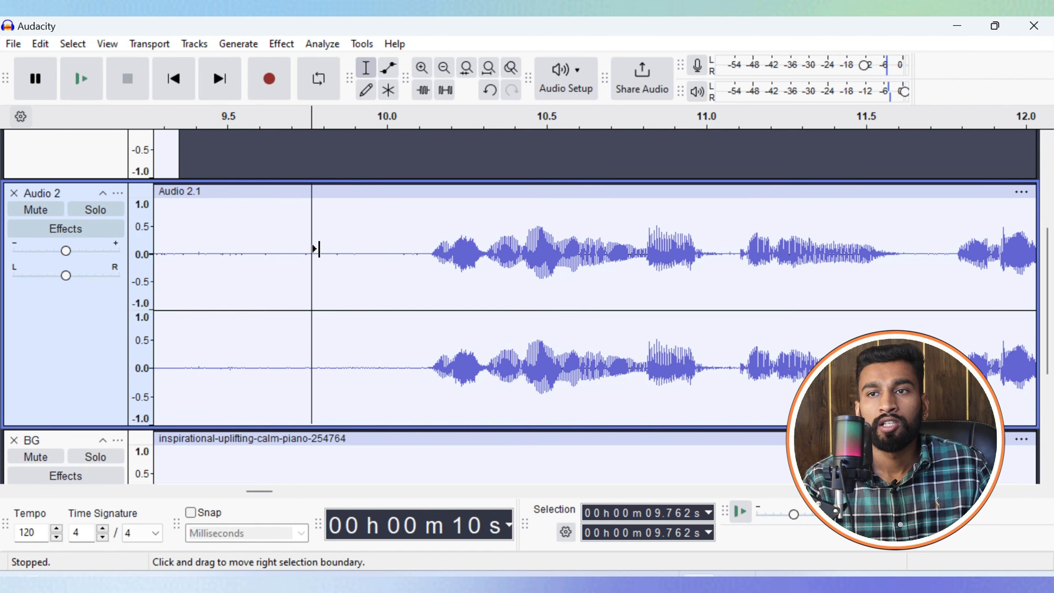
pyautogui.keyDown('ctrl'); pyautogui.scroll(-1, 311, 245); pyautogui.keyUp('ctrl')
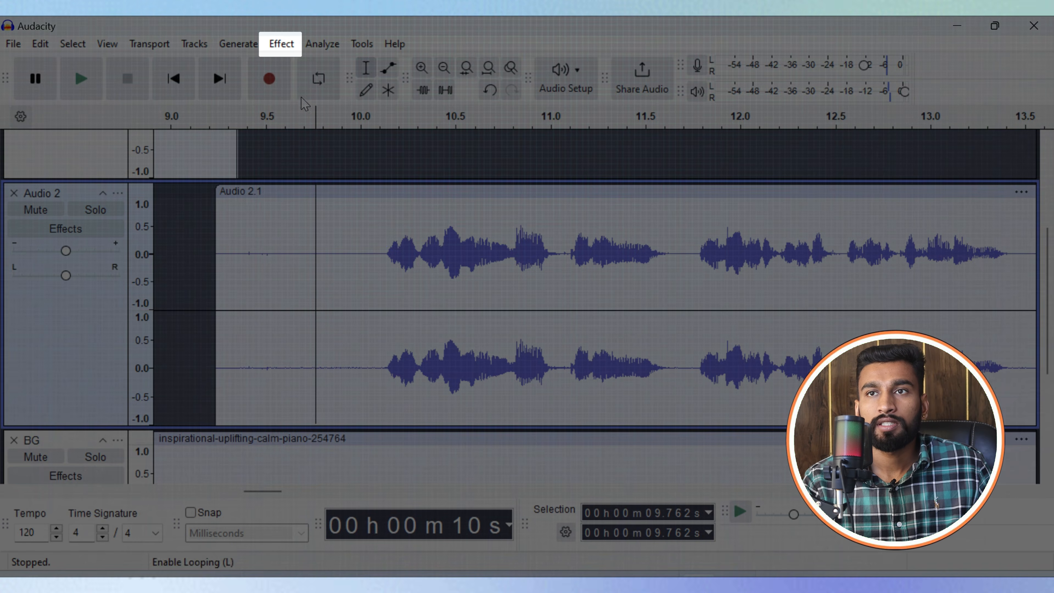
# Try to open the Noise Reduction effect with no audio selected.
pyautogui.click(286, 42)
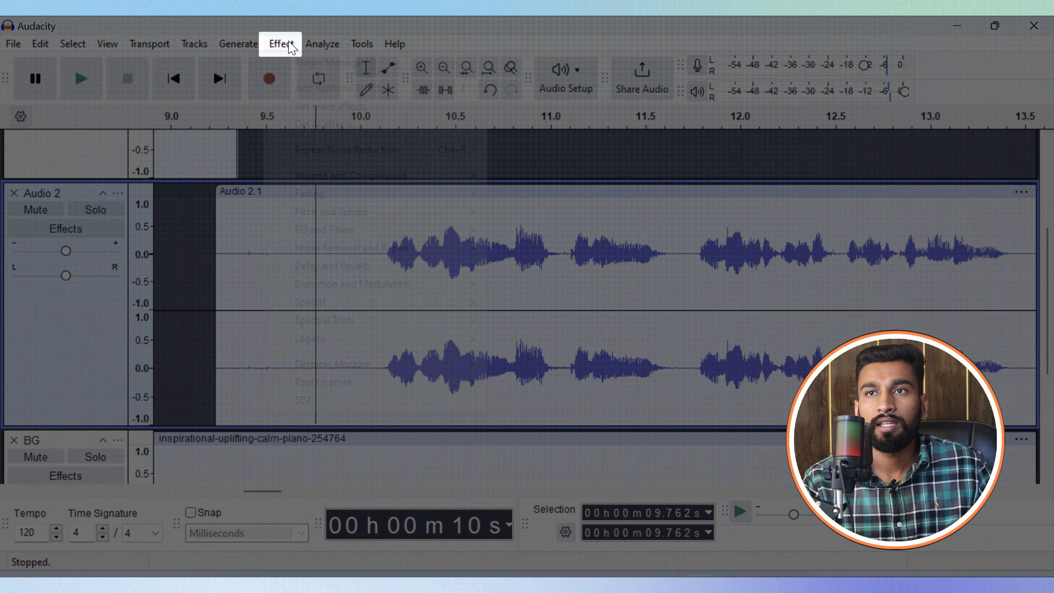
pyautogui.moveTo(321, 249)
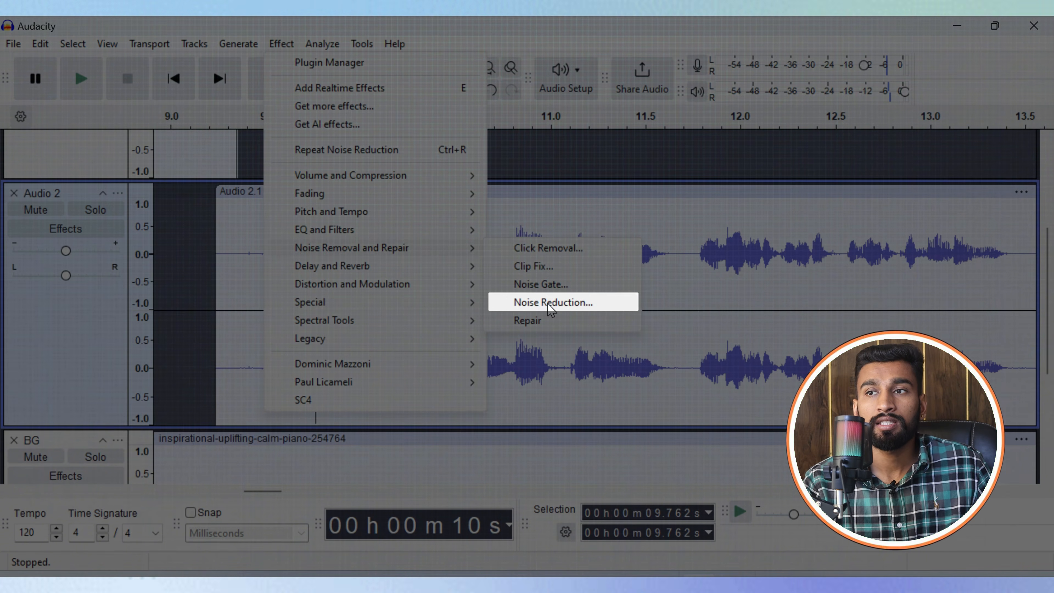
pyautogui.click(550, 303)
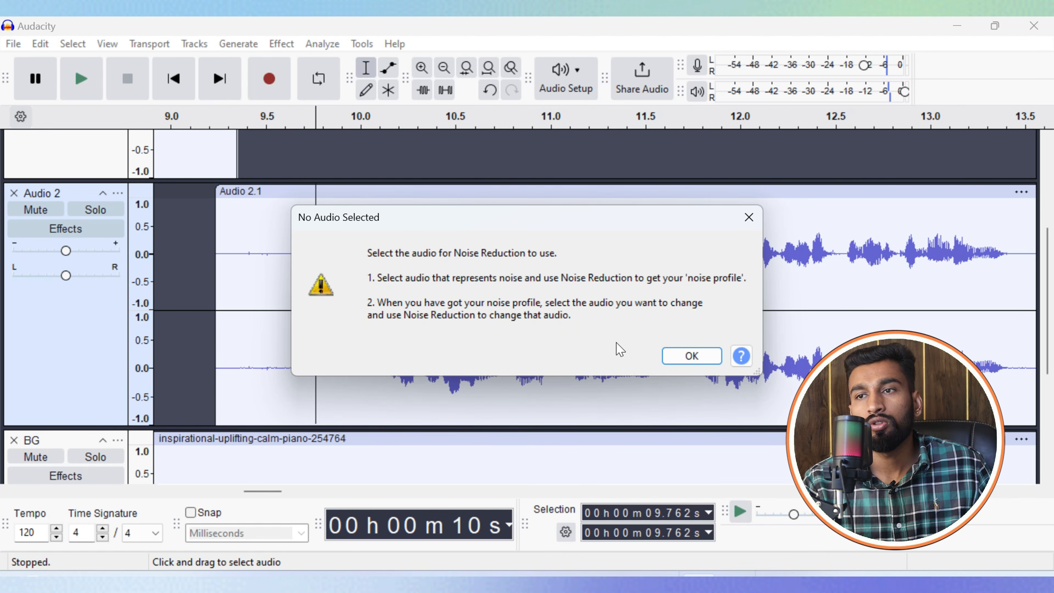
pyautogui.press('Return')
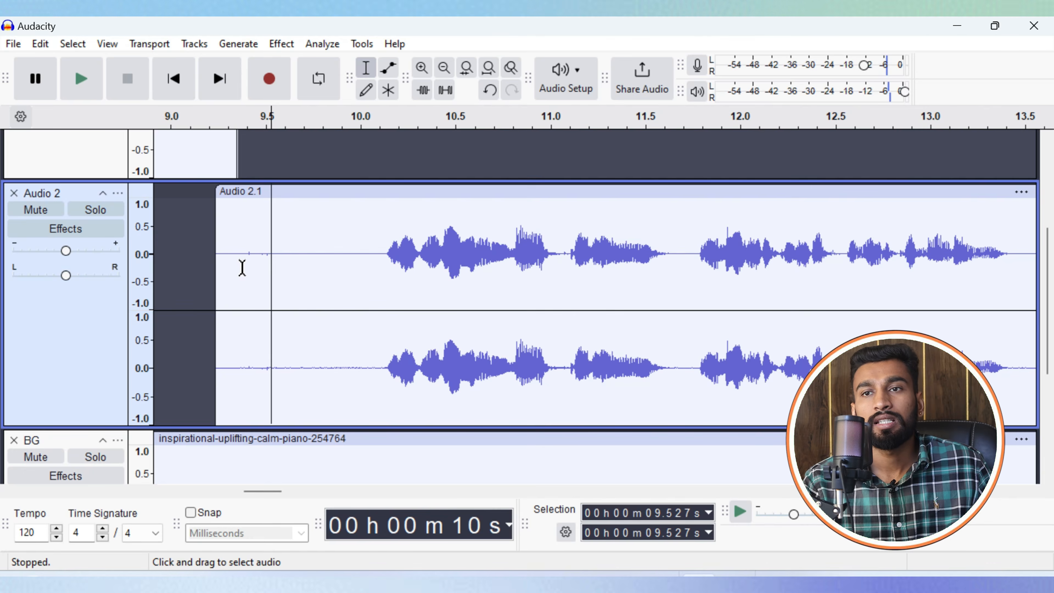
# Select the noise-only section of Audio 2 from about 9.33 s to 9.91 s and capture it as the Noise Reduction profile.
pyautogui.moveTo(235, 268); pyautogui.dragTo(338, 283)
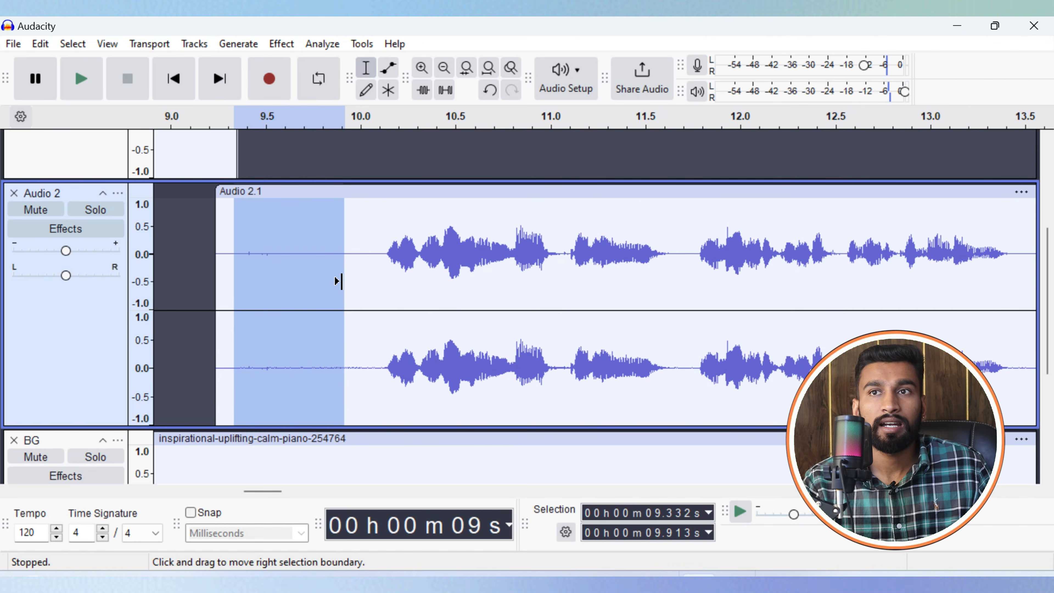
pyautogui.click(282, 43)
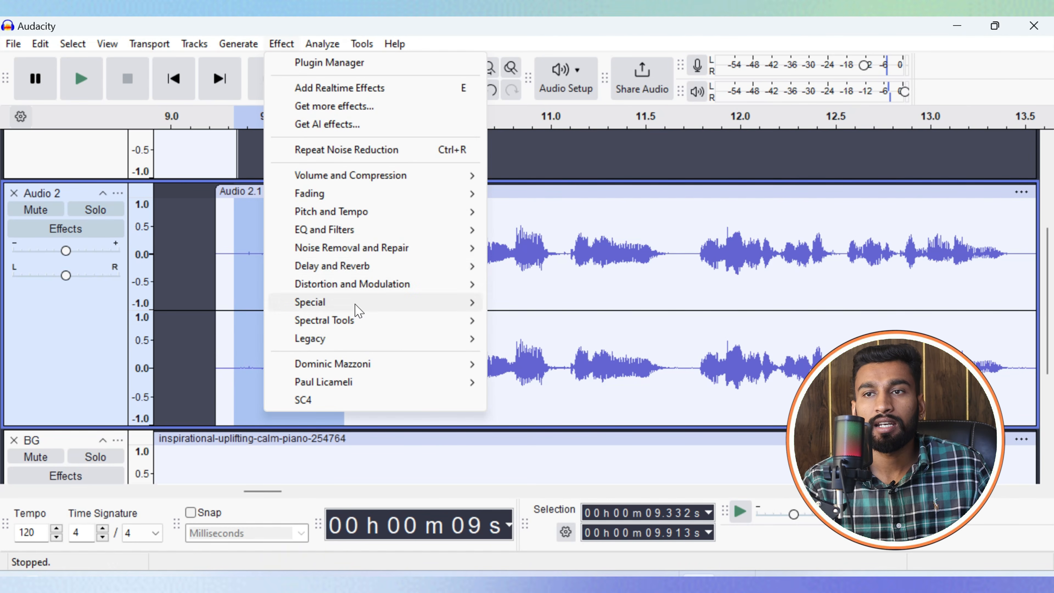
pyautogui.moveTo(415, 248)
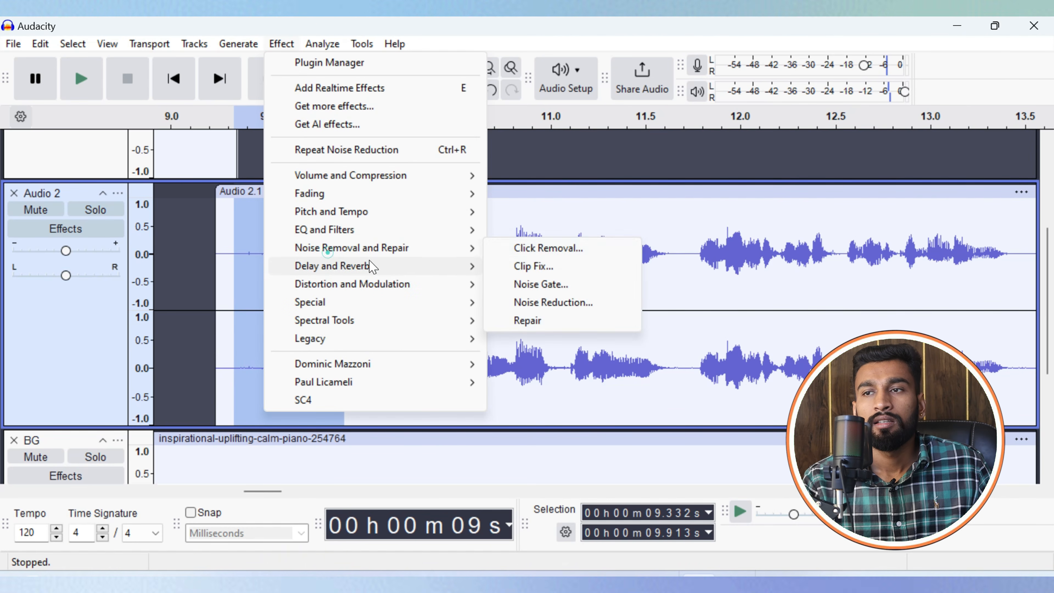
pyautogui.click(545, 303)
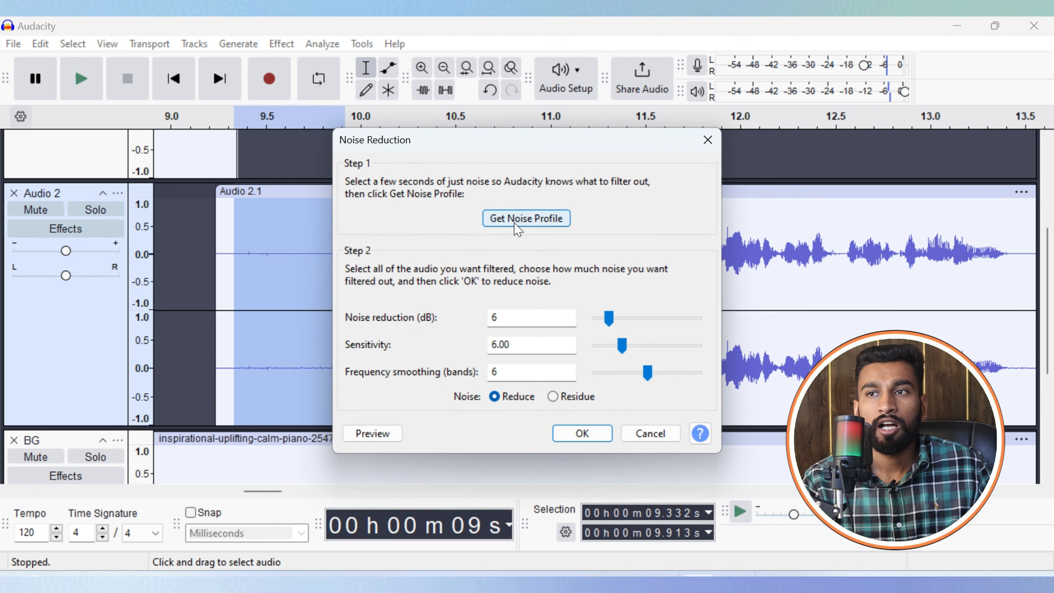
pyautogui.click(515, 225)
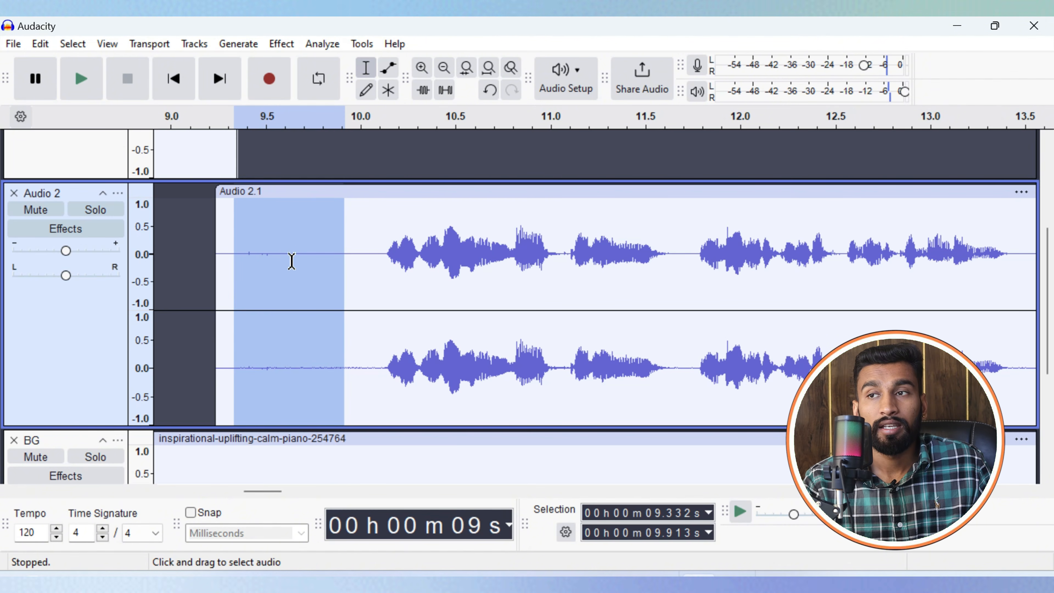
# Select the Audio 1 and Audio 2 voice tracks together from 0 s to about 18.1 s, leaving out the BG track.
pyautogui.scroll(-4, 283, 256)
pyautogui.scroll(-5, 284, 291)
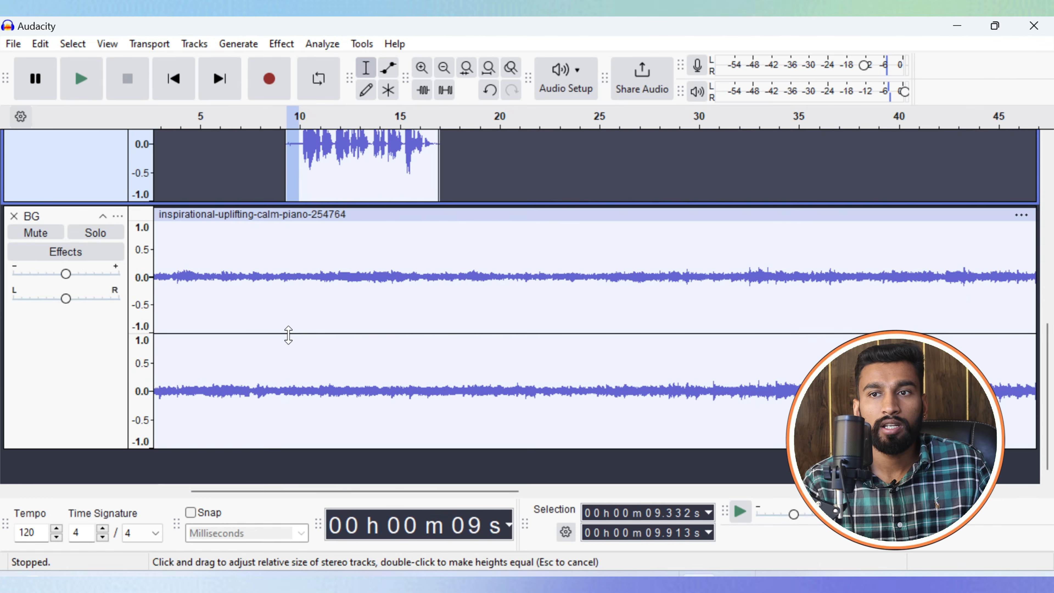
pyautogui.scroll(5, 279, 307)
pyautogui.moveTo(459, 324); pyautogui.dragTo(77, 207)
pyautogui.scroll(3, 275, 294)
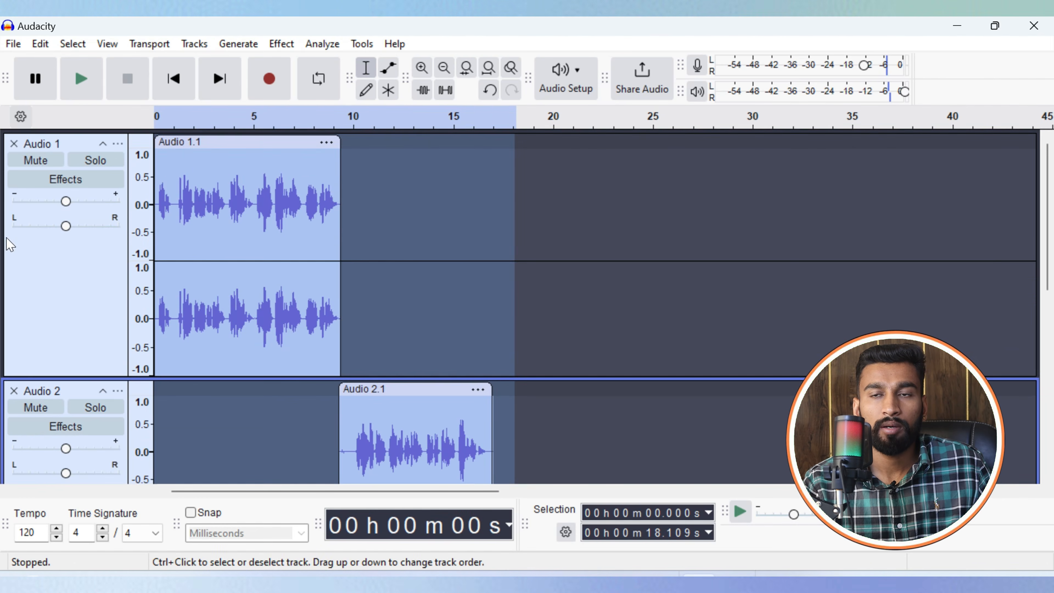
# Apply Noise Reduction to the selected Audio 1 and Audio 2 tracks with 6 dB reduction, sensitivity 6.00 and 6 frequency smoothing bands.
pyautogui.scroll(-3, 310, 254)
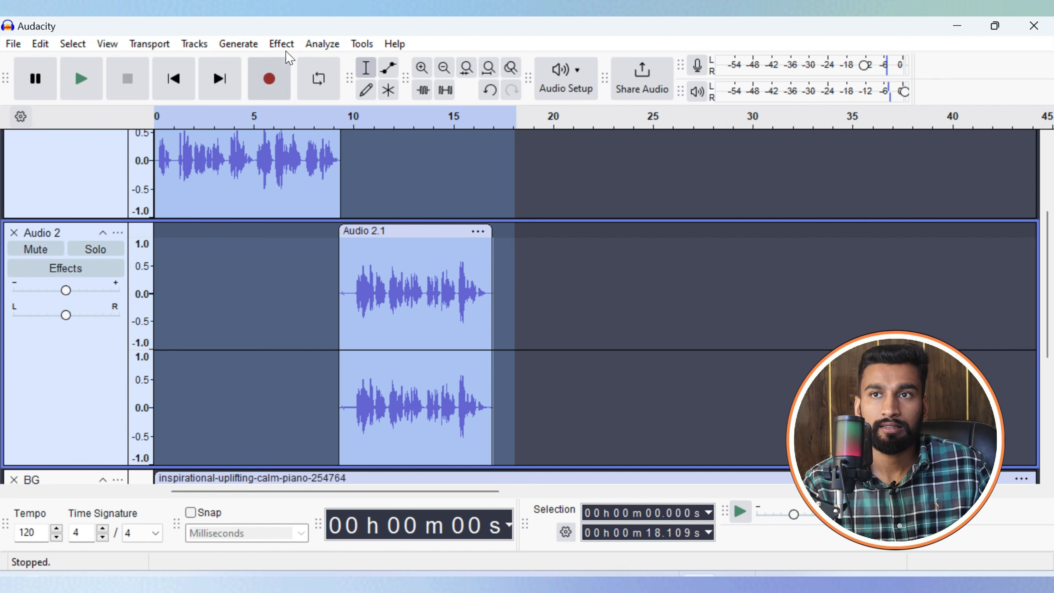
pyautogui.click(281, 43)
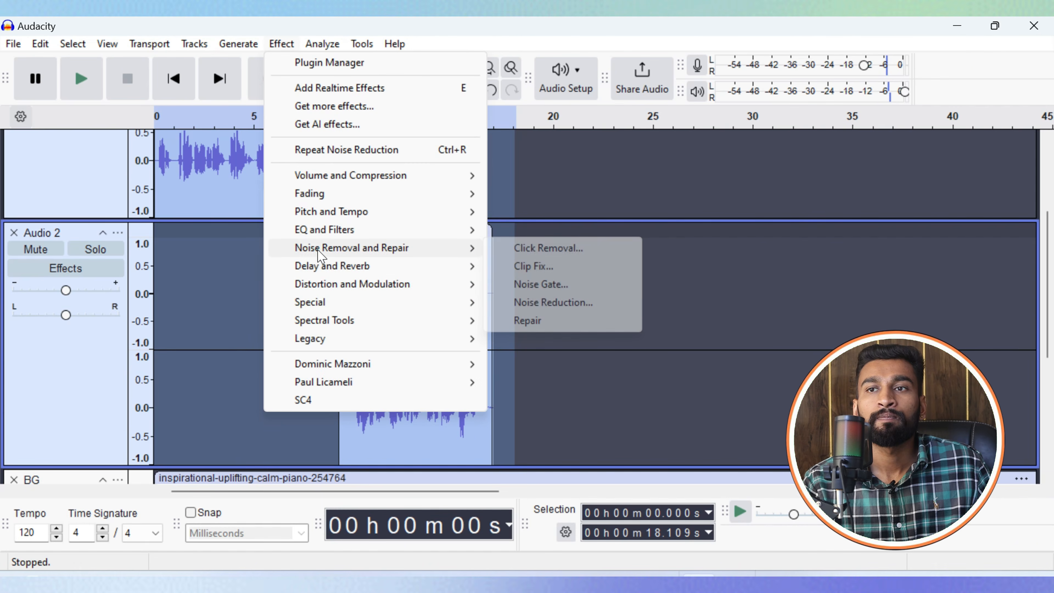
pyautogui.click(318, 248)
pyautogui.click(569, 303)
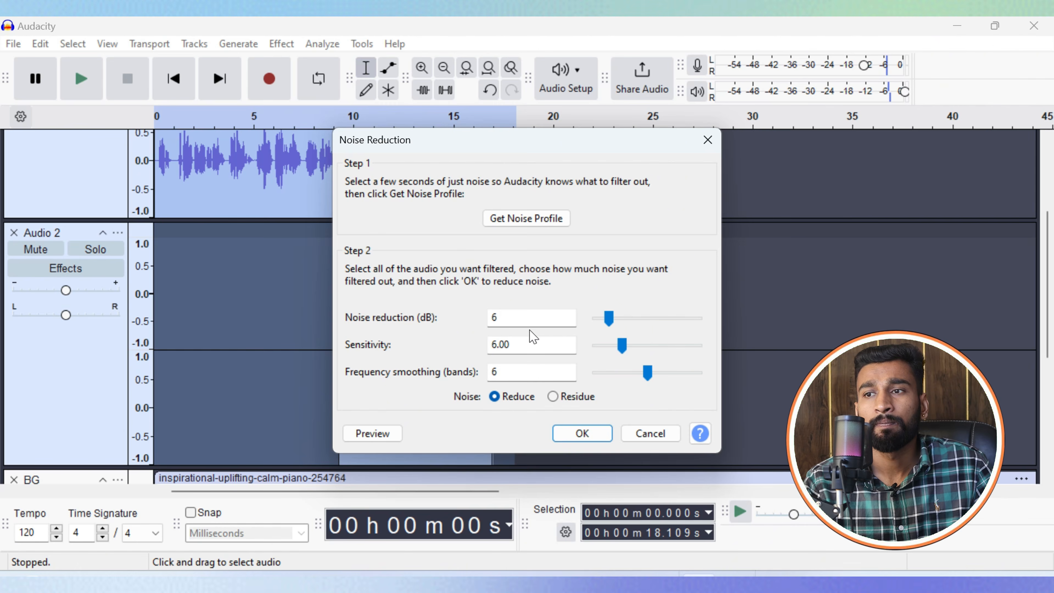
pyautogui.click(573, 436)
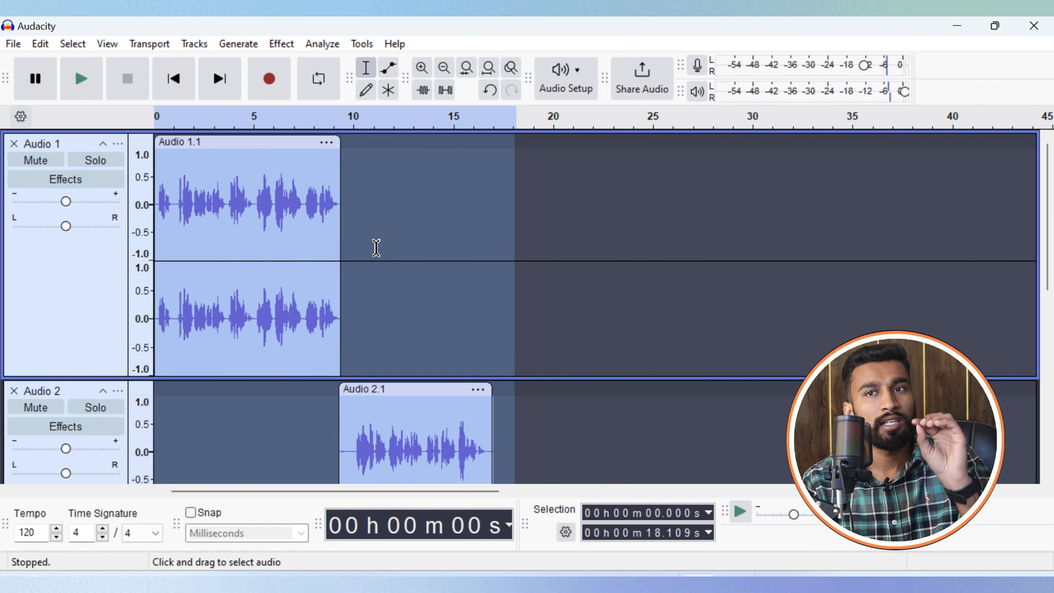
# Examine the quiet lead-in of Audio 2.1 for remaining noise, sampling about 9.81 s to 9.95 s and 9.66 s to 9.81 s.
pyautogui.click(309, 427)
pyautogui.scroll(-5, 306, 427)
pyautogui.scroll(3, 291, 312)
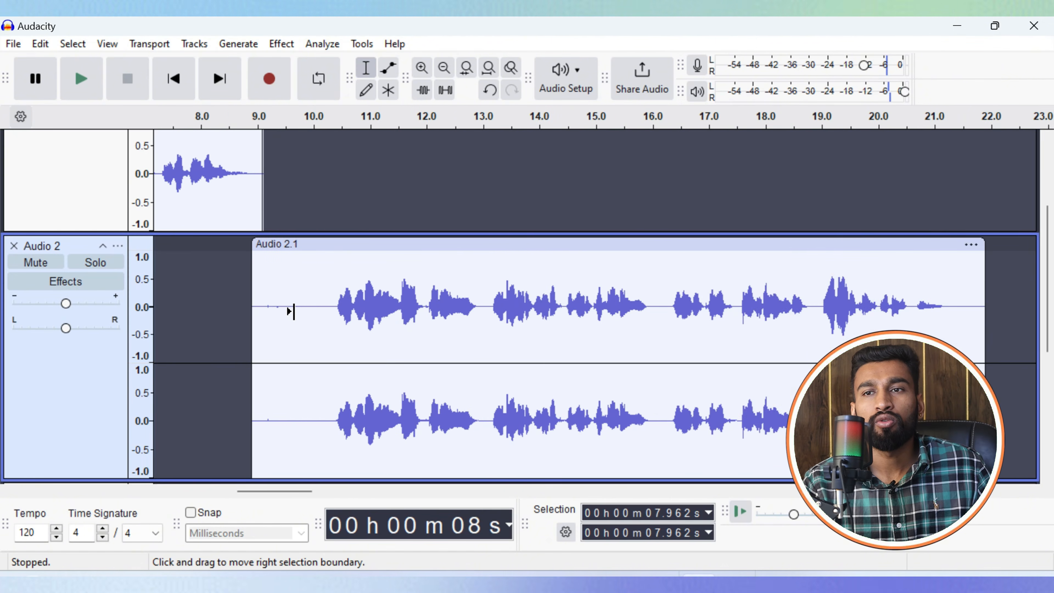
pyautogui.scroll(4, 292, 312)
pyautogui.moveTo(331, 300); pyautogui.dragTo(427, 306)
pyautogui.scroll(-7, 378, 349)
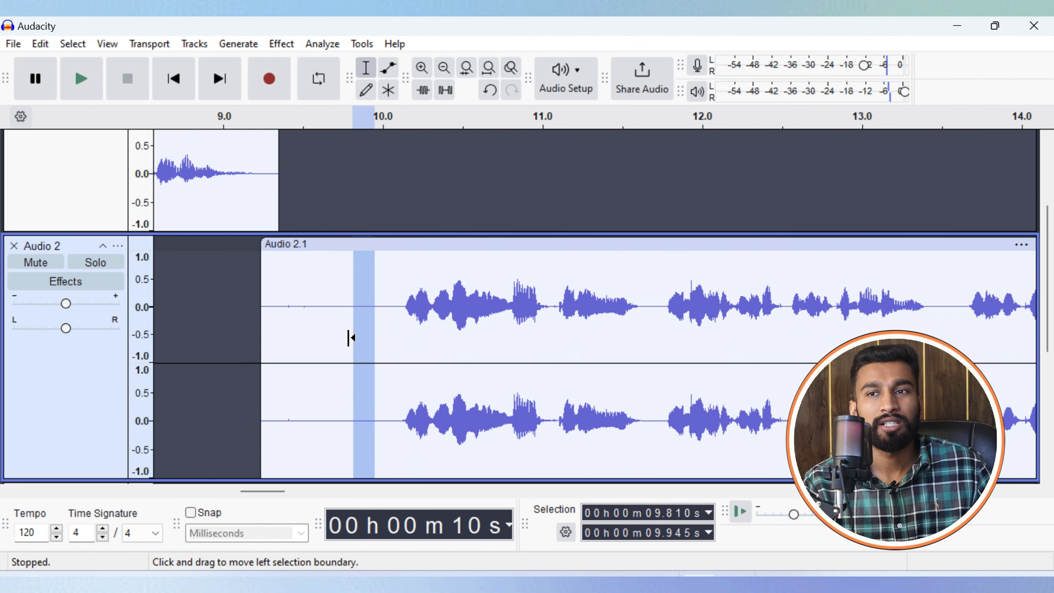
pyautogui.click(325, 332)
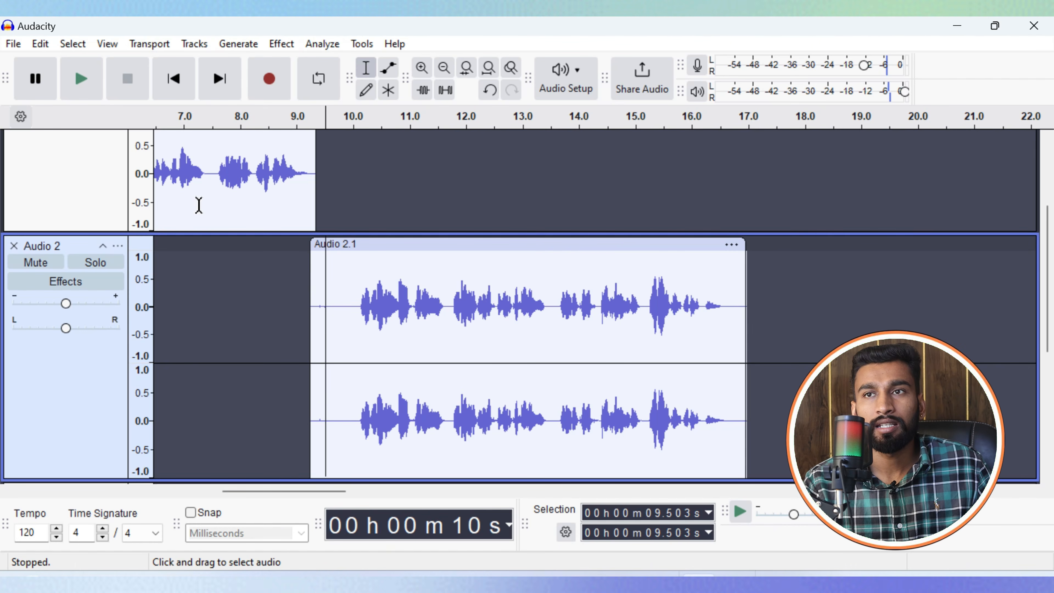
pyautogui.click(187, 353)
pyautogui.moveTo(344, 306); pyautogui.dragTo(330, 302)
pyautogui.scroll(3, 330, 303)
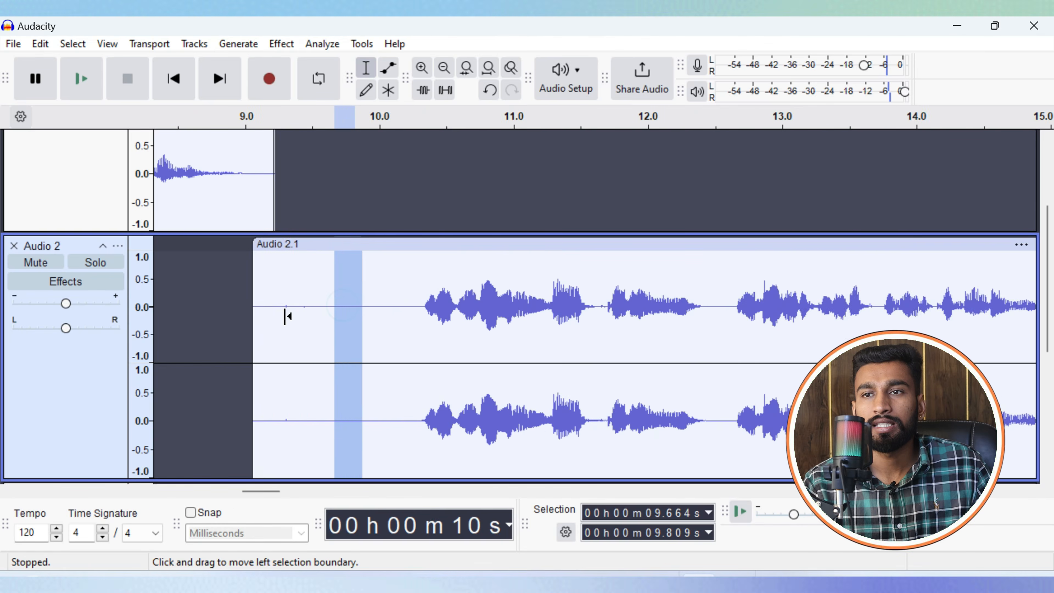
# Select the noise at the start of Audio 2.1 from about 9.35 s to 9.55 s and capture it as the Noise Reduction profile.
pyautogui.click(271, 319)
pyautogui.scroll(-2, 264, 412)
pyautogui.click(252, 314)
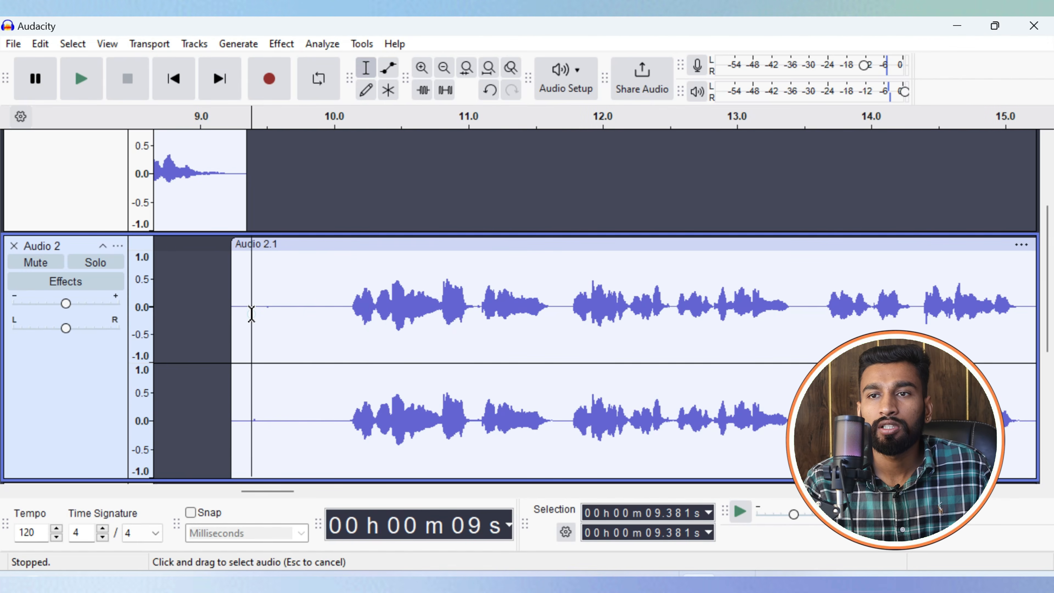
pyautogui.click(290, 330)
pyautogui.moveTo(247, 317); pyautogui.dragTo(274, 318)
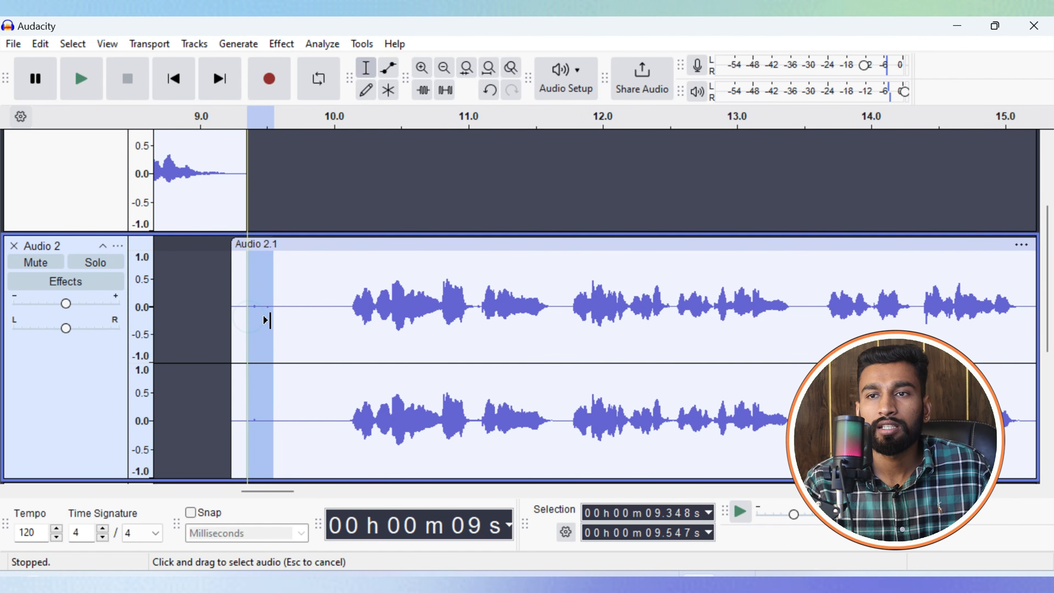
pyautogui.click(283, 44)
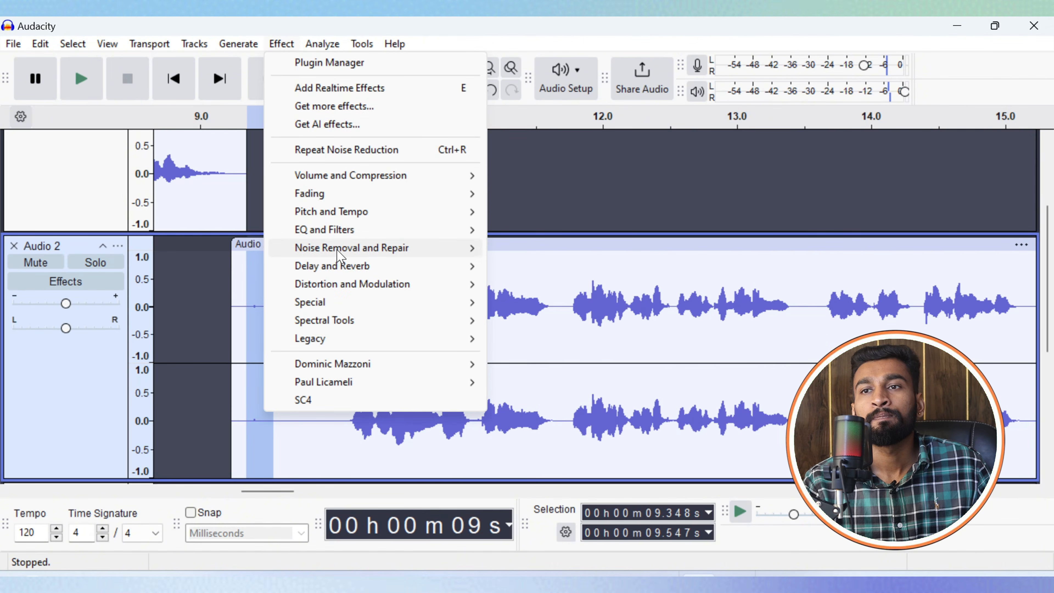
pyautogui.moveTo(374, 248)
pyautogui.click(542, 301)
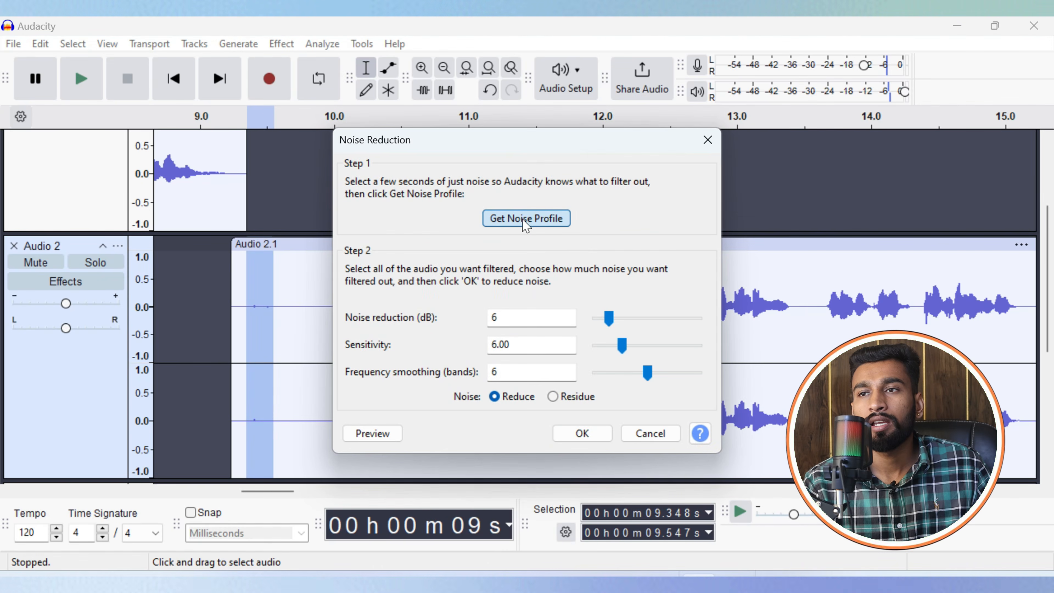
pyautogui.click(524, 217)
# Select the Audio 1 and Audio 2 voice tracks together from about 0.36 s to 17.7 s, leaving out the BG track.
pyautogui.keyDown('ctrl'); pyautogui.scroll(-2, 275, 327); pyautogui.keyUp('ctrl')
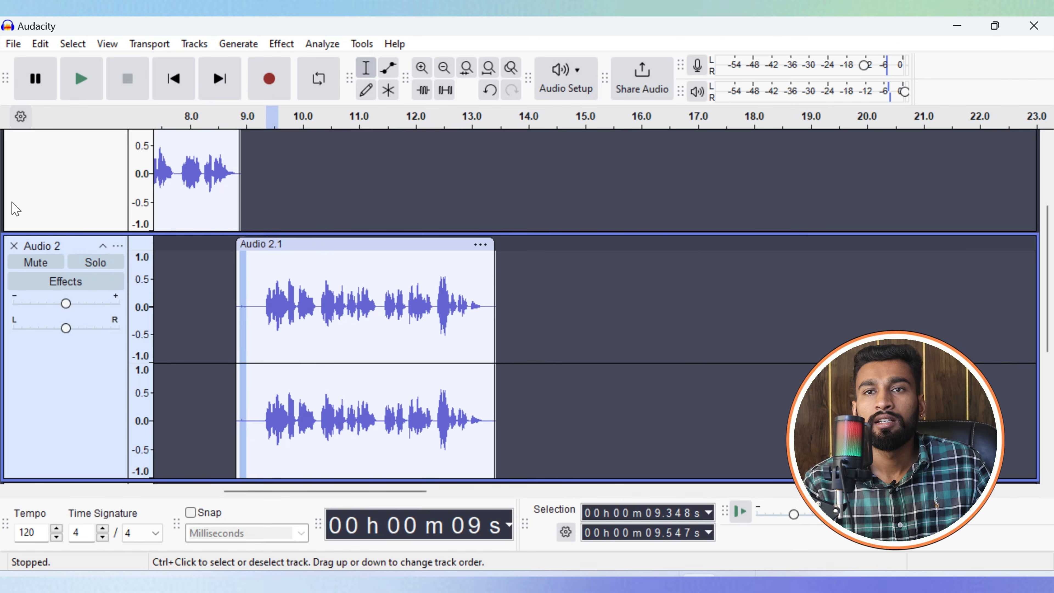
pyautogui.click(52, 197)
pyautogui.scroll(-5, 87, 311)
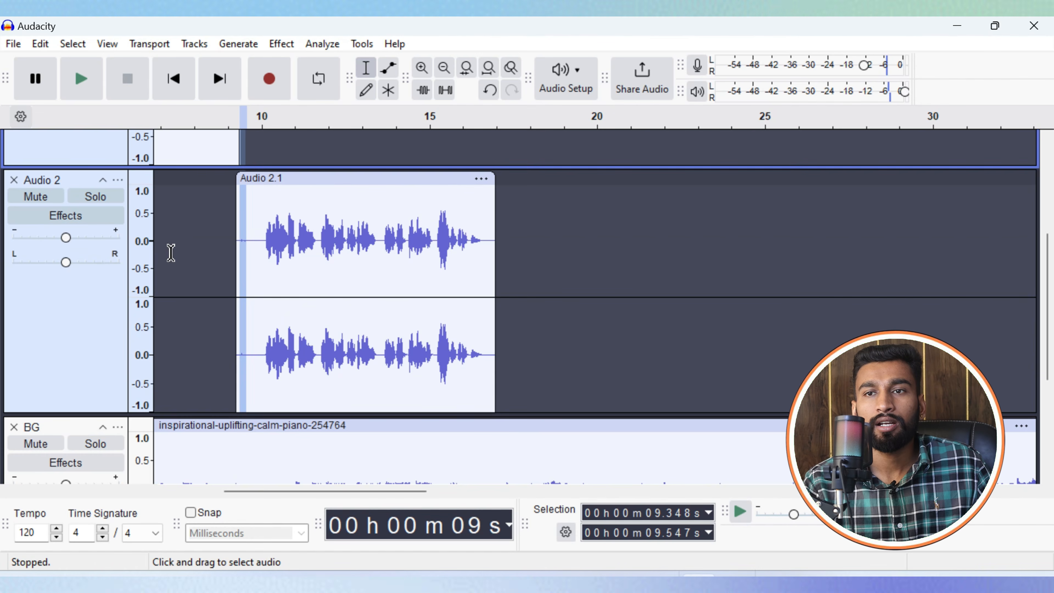
pyautogui.click(552, 305)
pyautogui.moveTo(547, 301); pyautogui.dragTo(547, 216)
pyautogui.scroll(4, 381, 269)
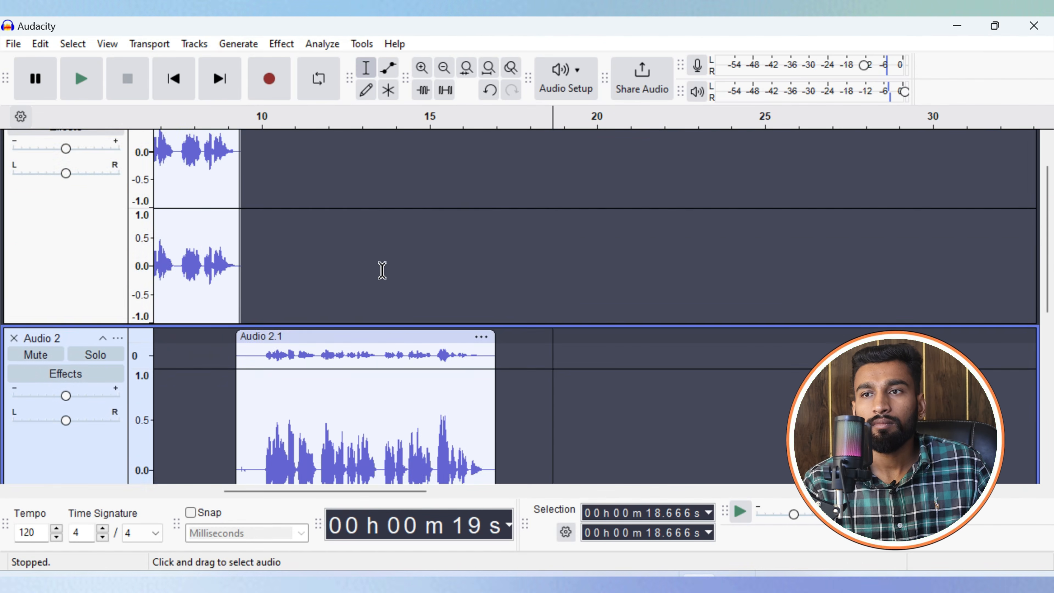
pyautogui.click(397, 282)
pyautogui.scroll(-2, 519, 361)
pyautogui.moveTo(519, 363); pyautogui.dragTo(132, 241)
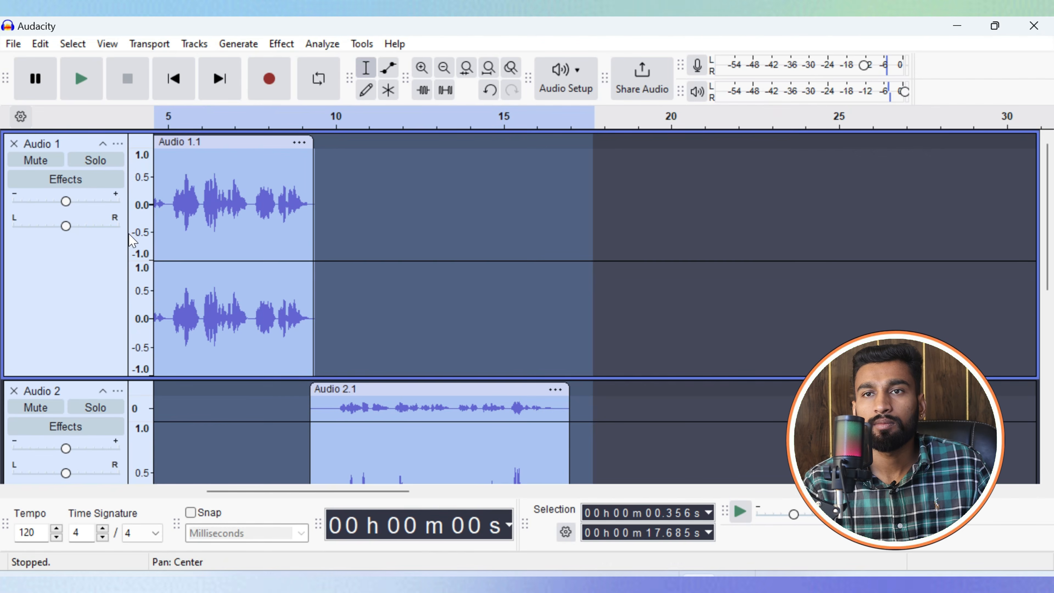
# Apply Noise Reduction again to both selected voice tracks at 6 dB, sensitivity 6.00 and 6 frequency smoothing bands.
pyautogui.click(281, 43)
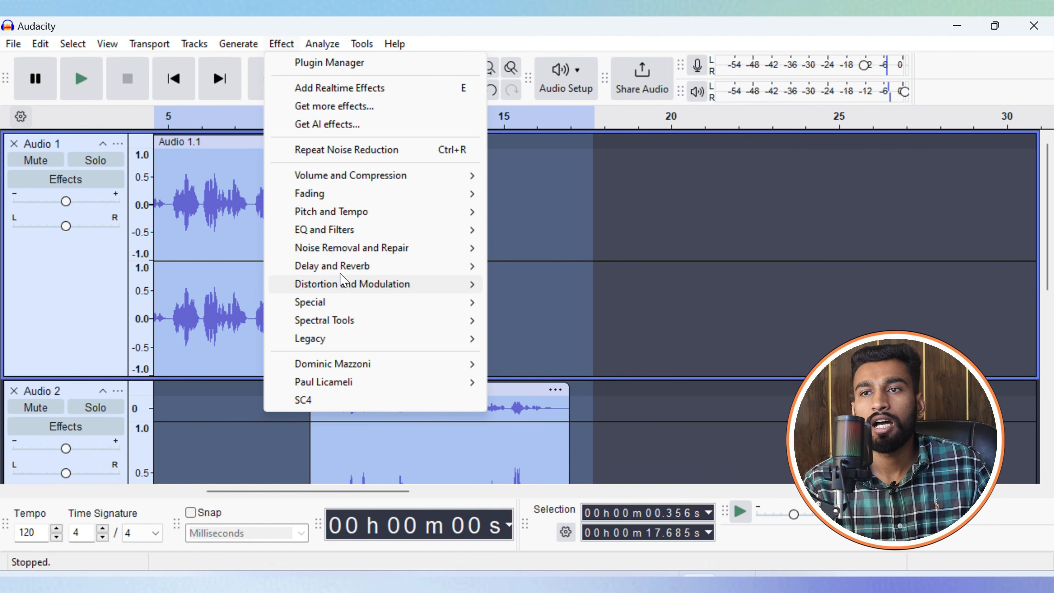
pyautogui.moveTo(340, 250)
pyautogui.click(589, 297)
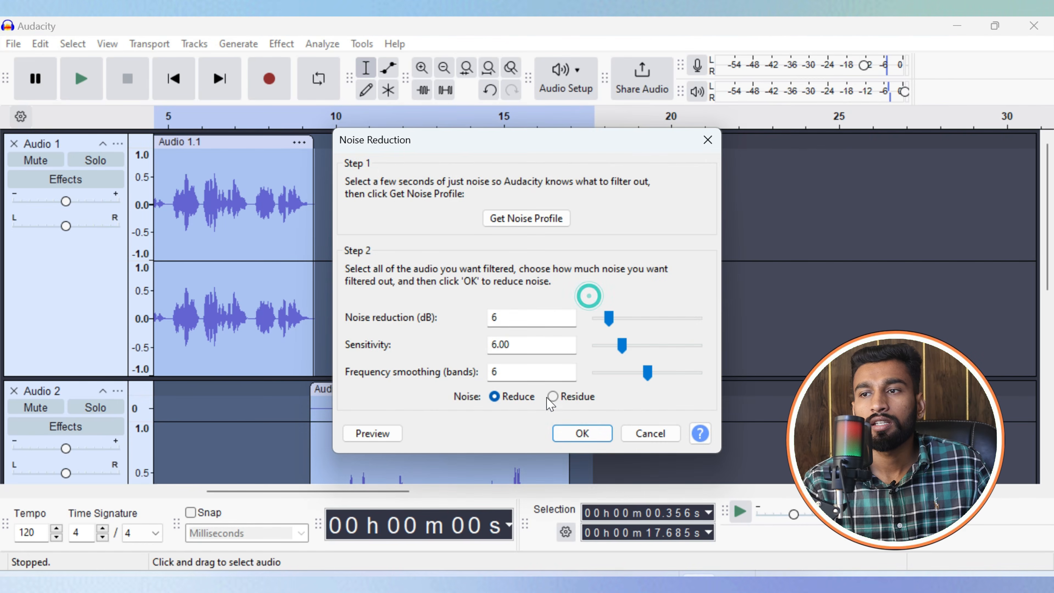
pyautogui.click(580, 434)
pyautogui.scroll(-3, 393, 330)
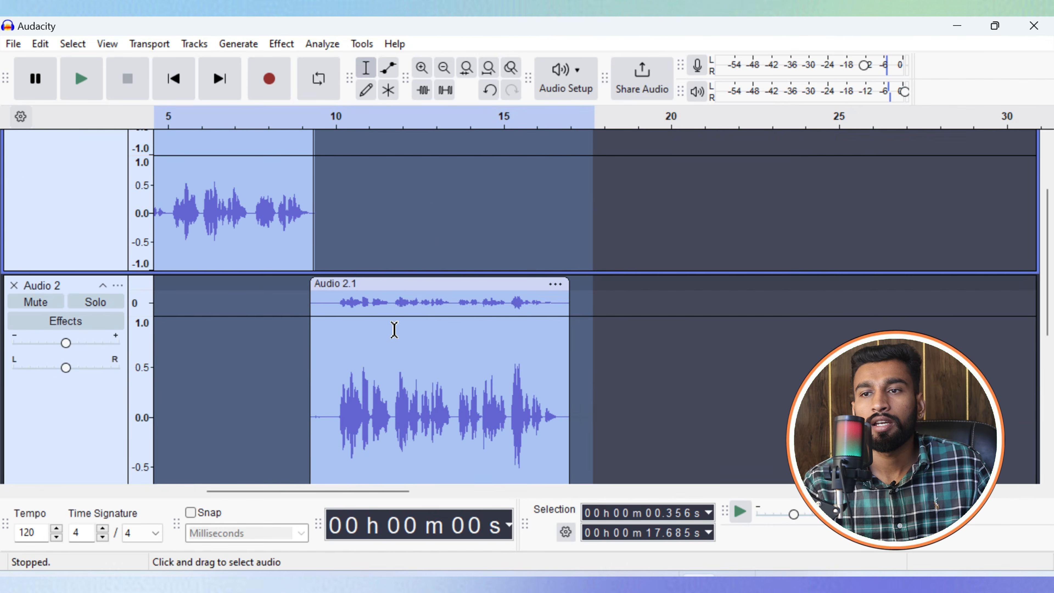
# Inspect the lead-in of Audio 2.1 up close and play it back from about 9.58 s to check for noise.
pyautogui.click(329, 365)
pyautogui.scroll(3, 324, 362)
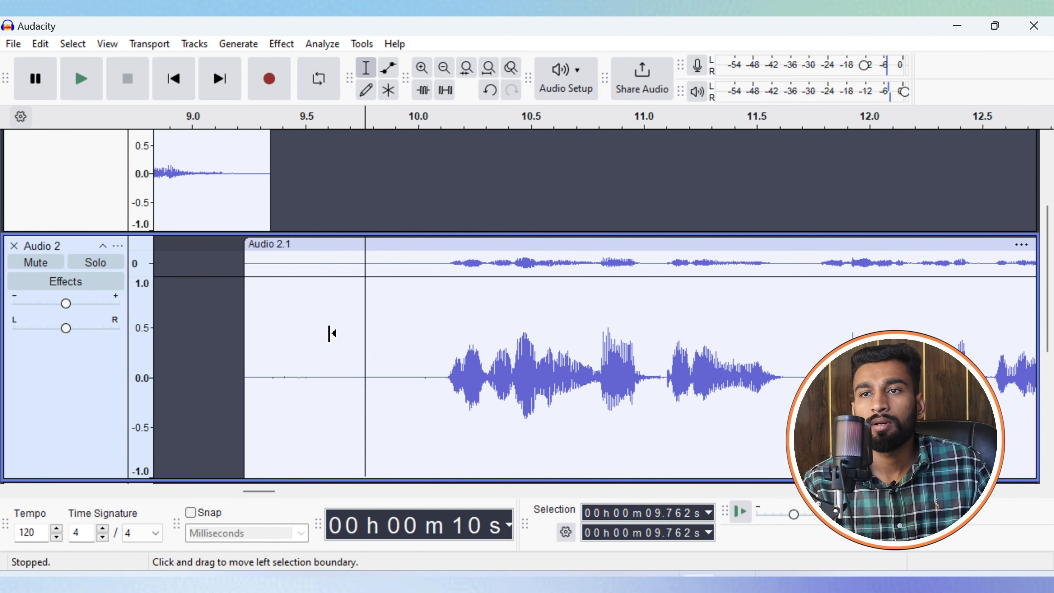
pyautogui.scroll(3, 318, 370)
pyautogui.click(325, 354)
pyautogui.press('space')
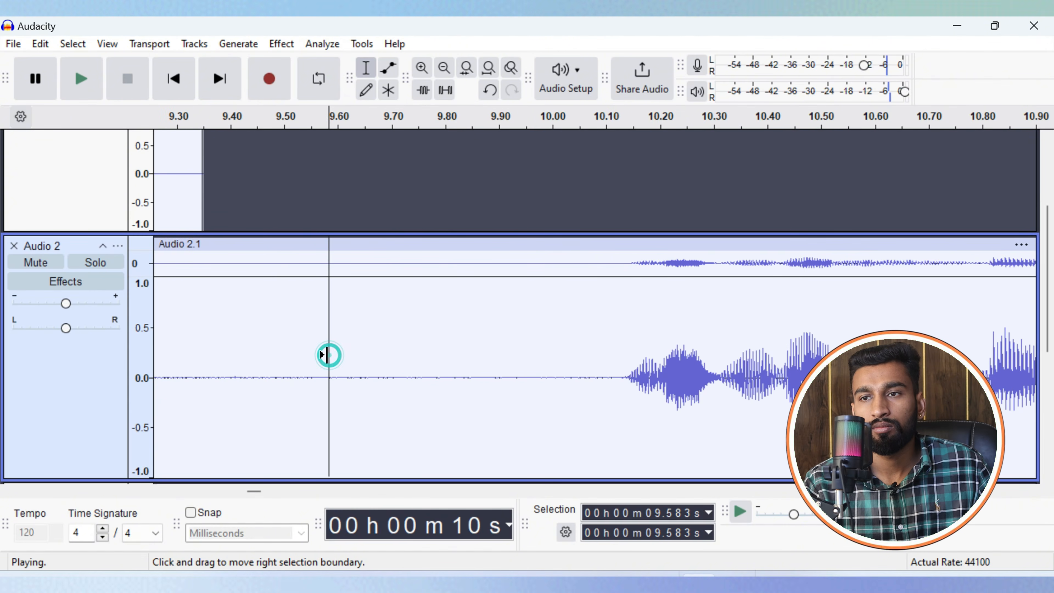
pyautogui.press('space')
pyautogui.scroll(-3, 328, 355)
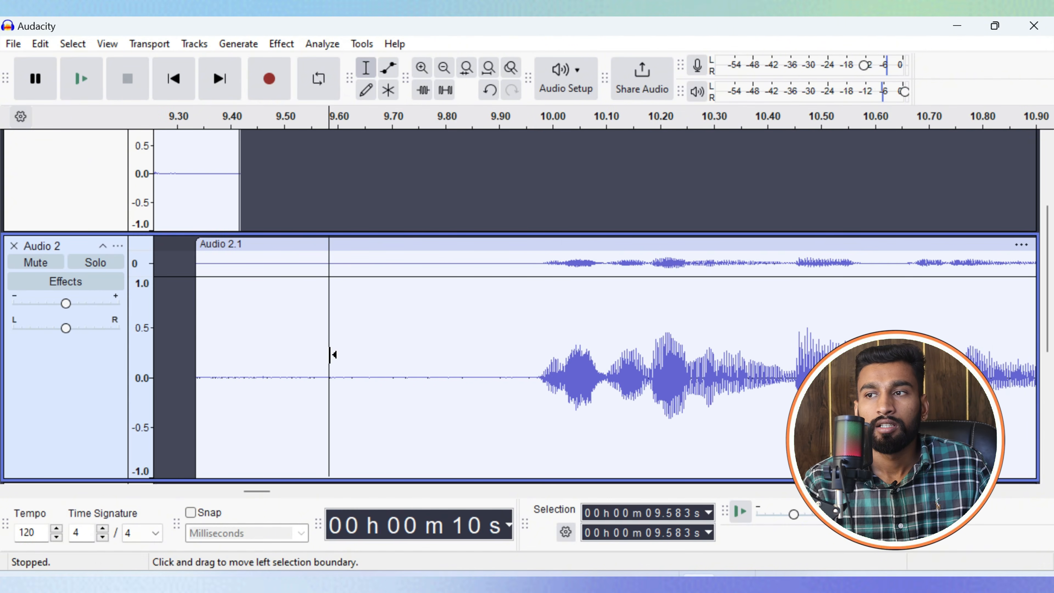
pyautogui.scroll(-2, 324, 357)
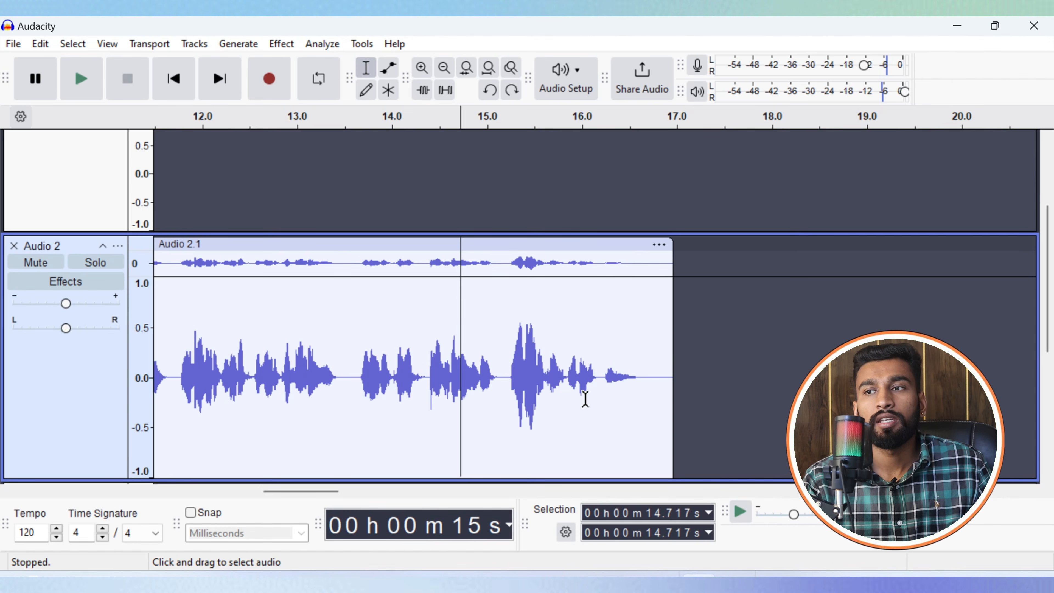
# Select the faint sound near the end of Audio 2.1 from about 16.23 s to 16.56 s and capture it as the Noise Reduction profile.
pyautogui.moveTo(603, 384); pyautogui.dragTo(629, 382)
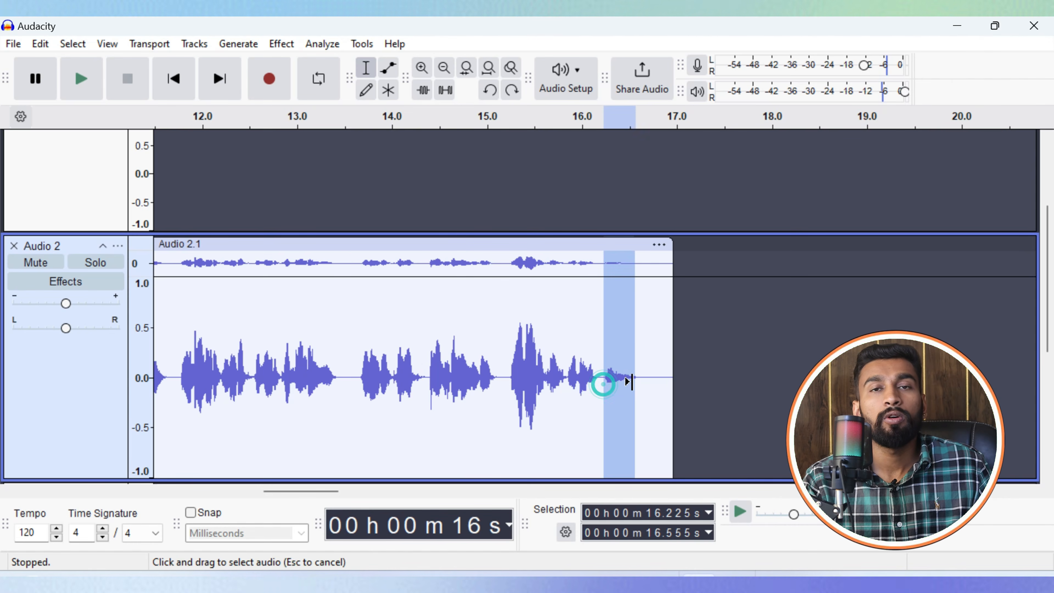
pyautogui.click(282, 44)
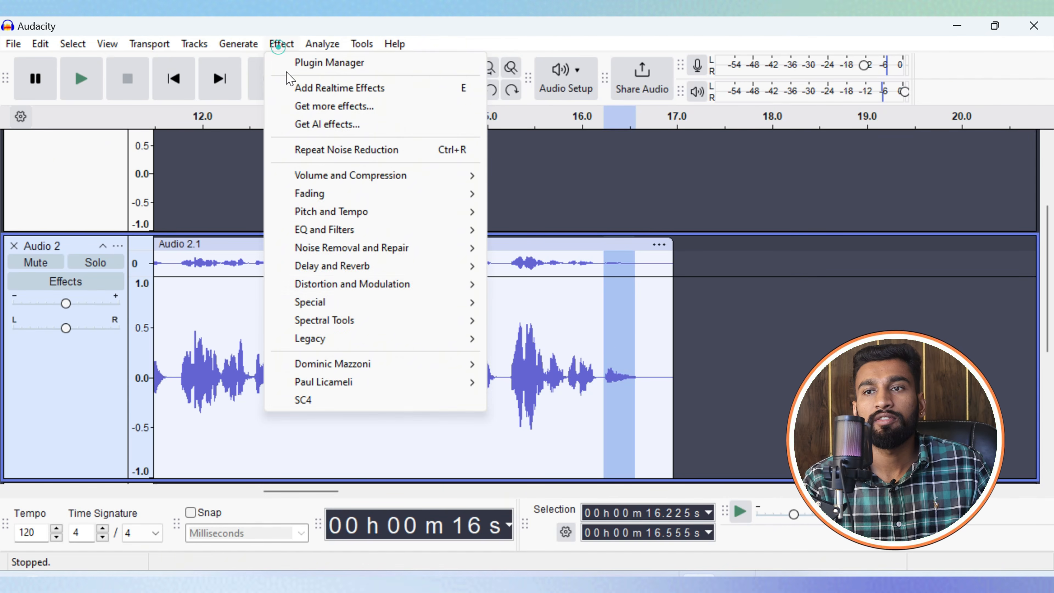
pyautogui.moveTo(366, 245)
pyautogui.click(569, 307)
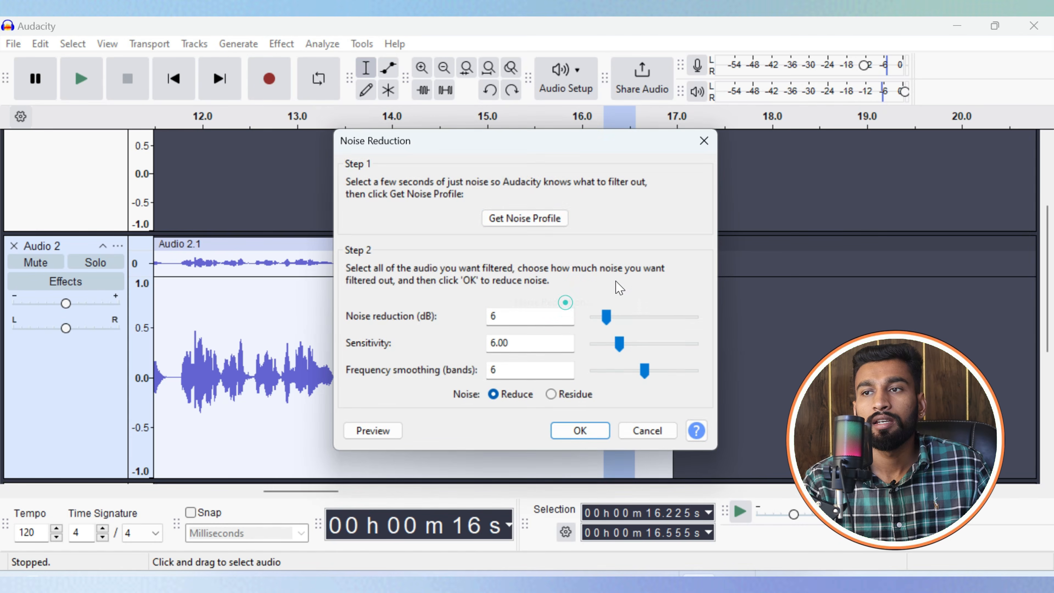
pyautogui.click(511, 220)
# Select all audio in the project and apply Noise Reduction with 6 dB reduction, sensitivity 6.00 and 6 frequency smoothing bands.
pyautogui.hotkey('ctrl', 'a')
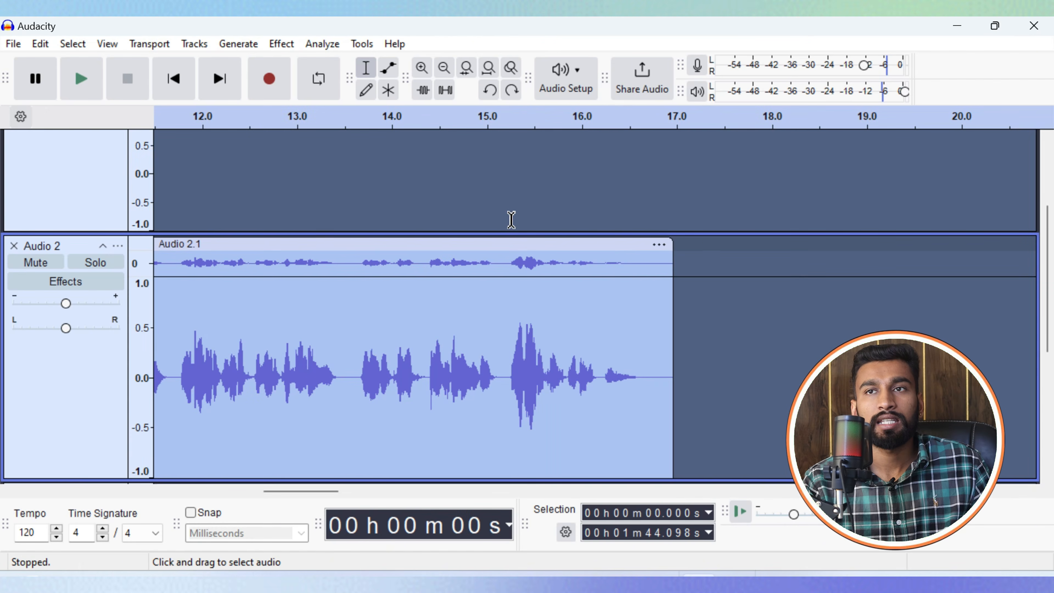
pyautogui.click(281, 43)
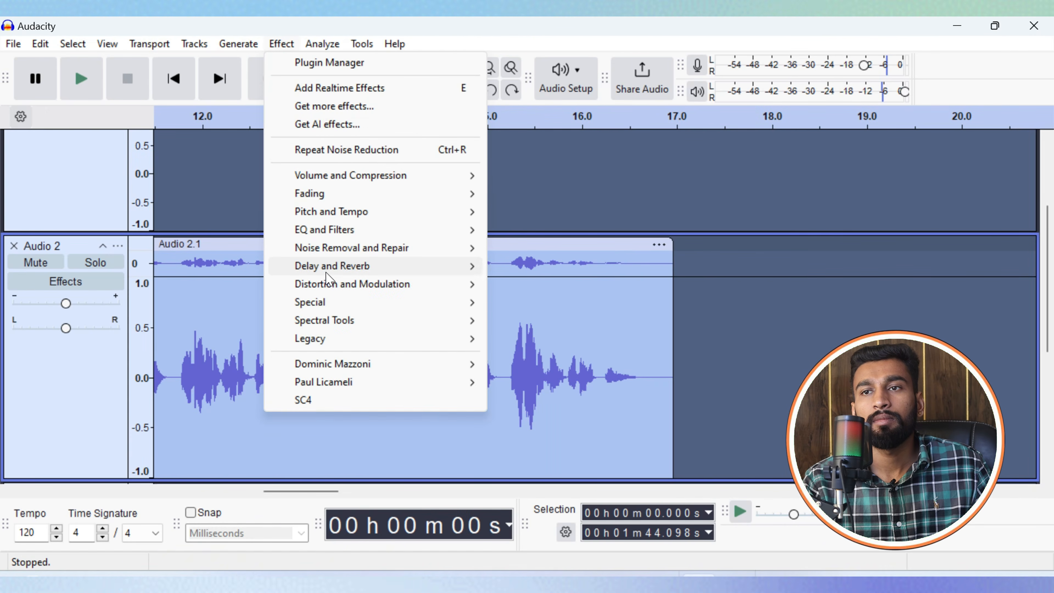
pyautogui.moveTo(337, 270)
pyautogui.moveTo(373, 248)
pyautogui.click(535, 303)
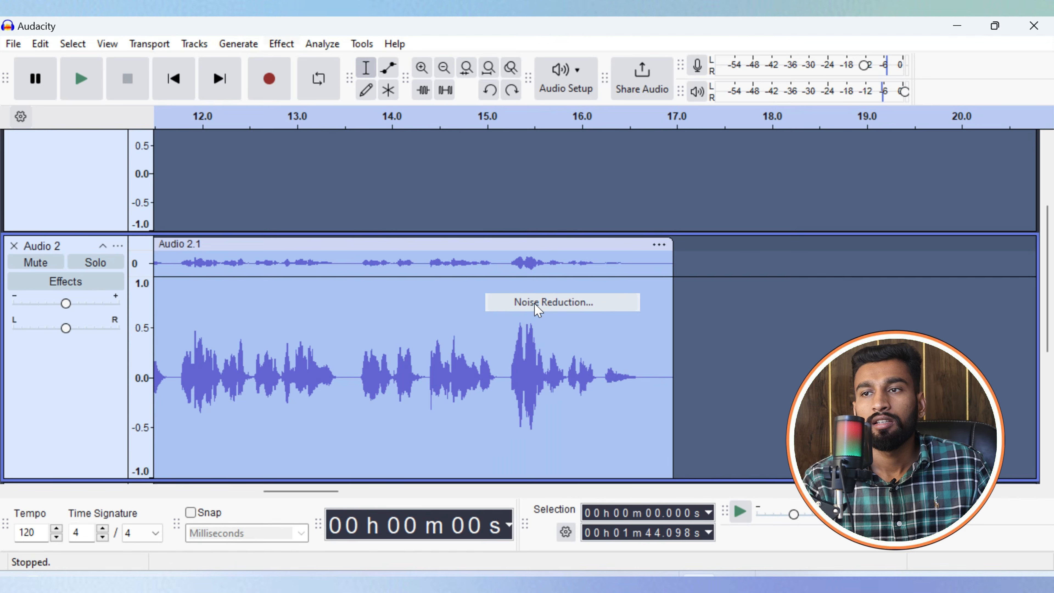
pyautogui.click(582, 433)
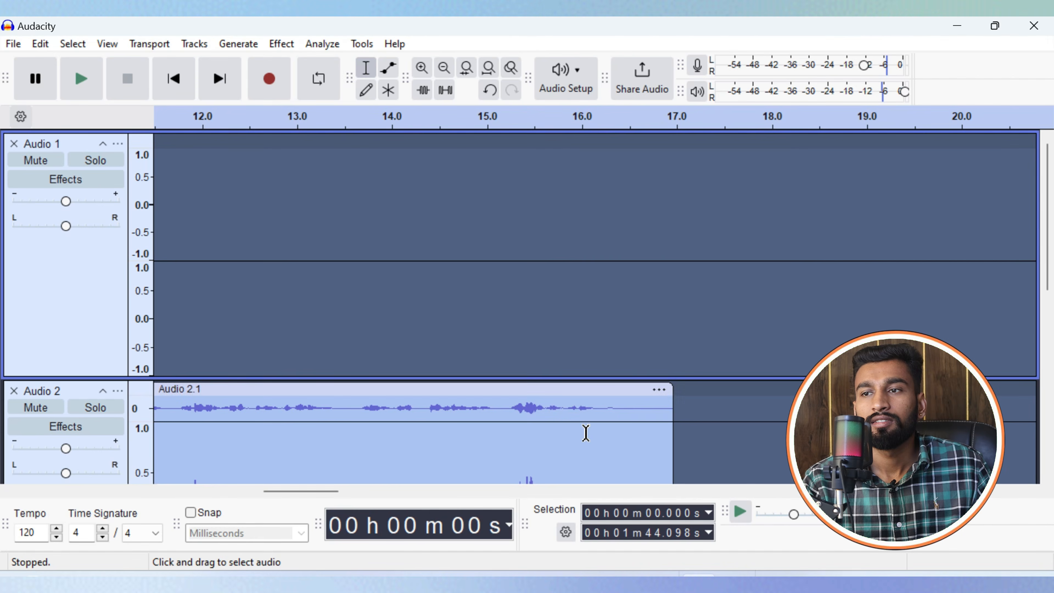
# Examine the filtered voice tracks and play back the Audio 2 section from about 15.37 s to 16.39 s.
pyautogui.scroll(-5, 532, 337)
pyautogui.click(439, 301)
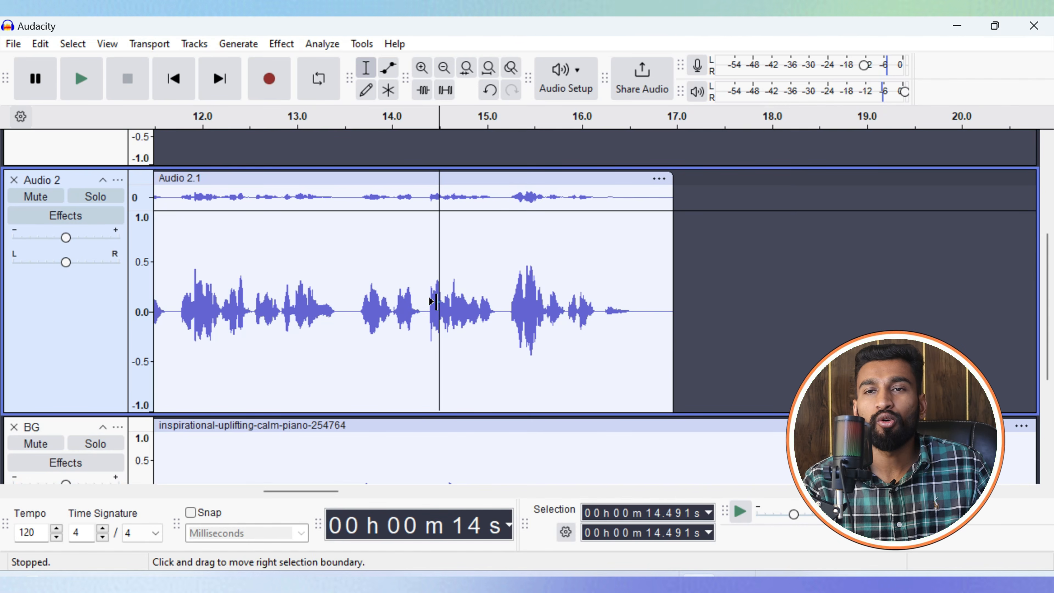
pyautogui.moveTo(522, 307); pyautogui.dragTo(619, 312)
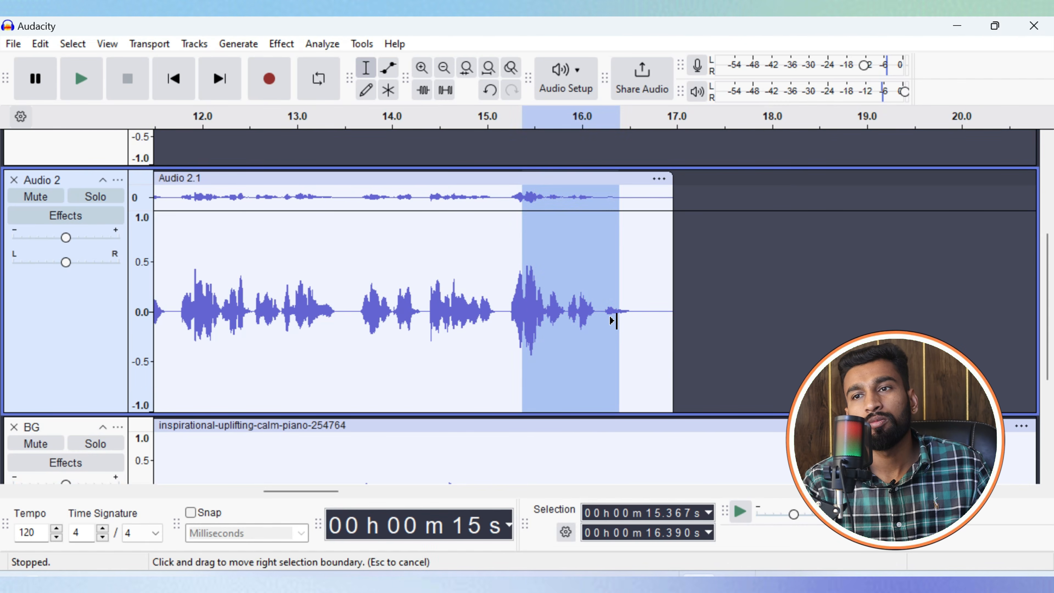
pyautogui.hscroll(-10, 252, 263)
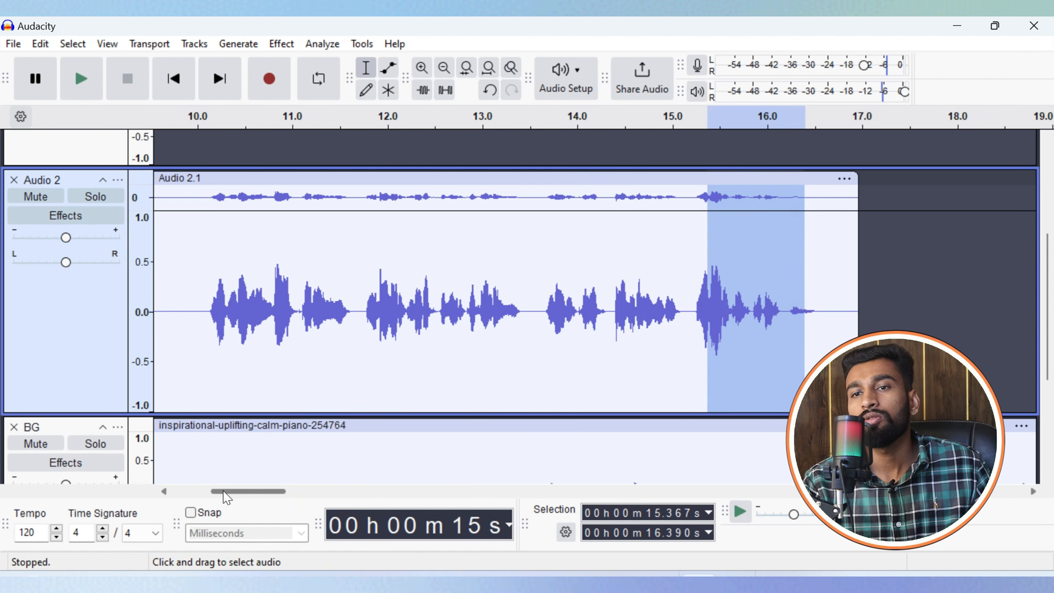
pyautogui.scroll(3, 252, 262)
pyautogui.scroll(2, 228, 215)
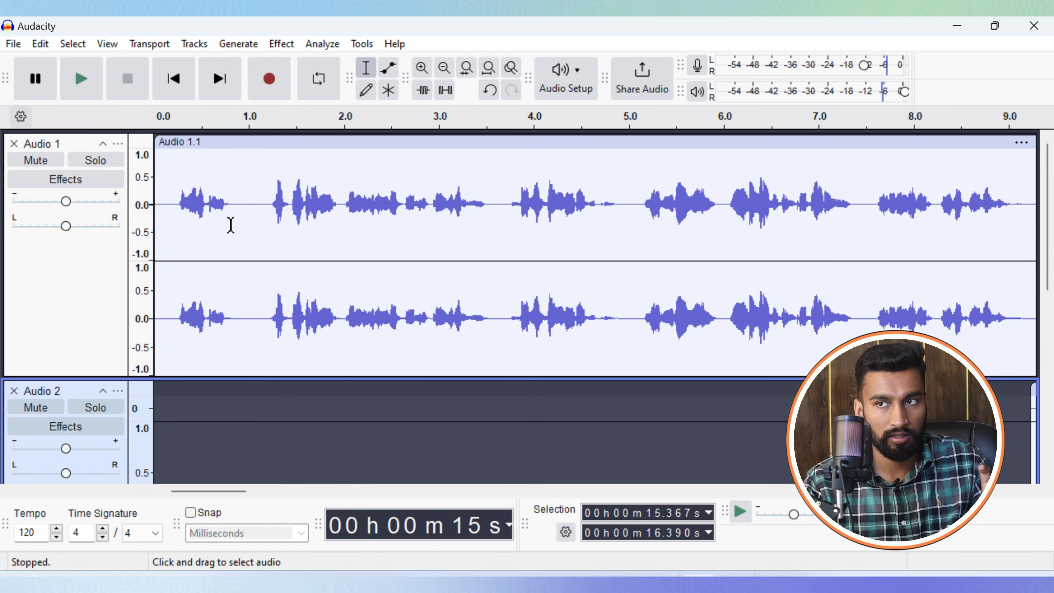
pyautogui.click(88, 80)
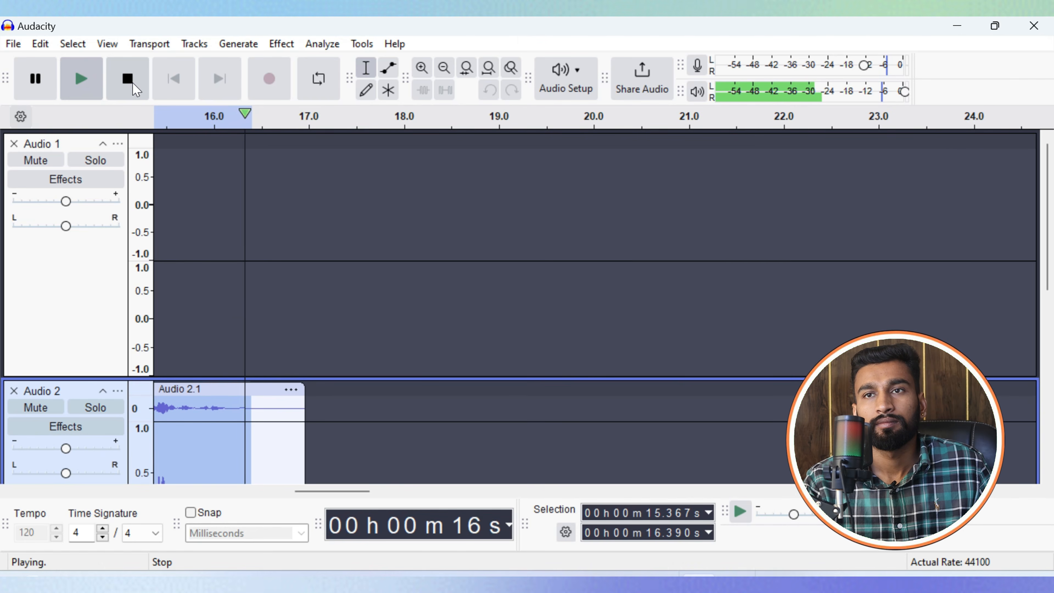
# Stop the playback and review the Audio 1, Audio 2 and BG waveforms over the whole project.
pyautogui.click(84, 74)
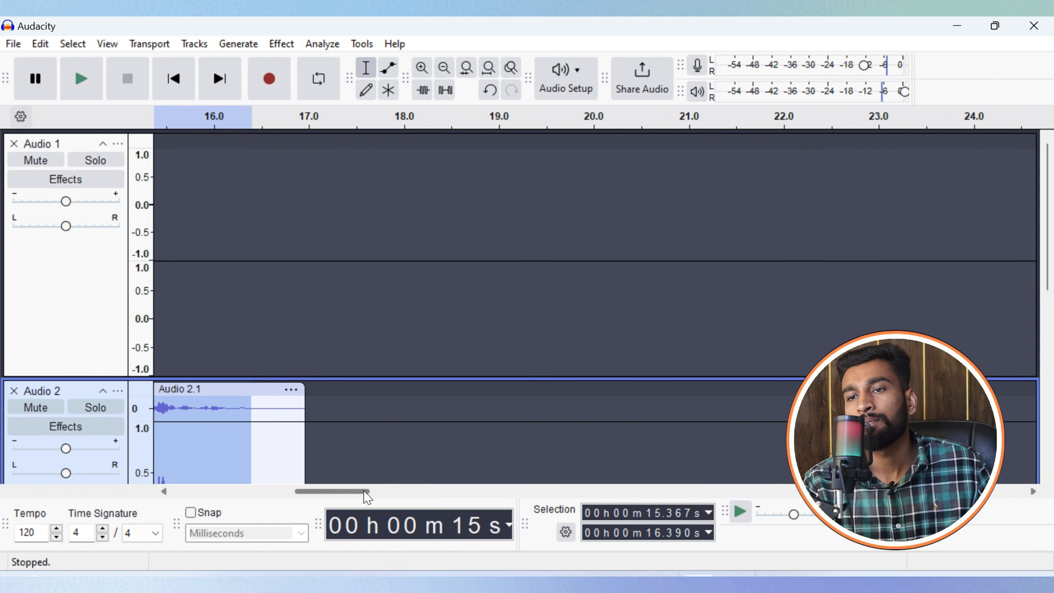
pyautogui.moveTo(367, 496); pyautogui.dragTo(244, 494)
pyautogui.click(194, 268)
pyautogui.hotkey('ctrl', 'a')
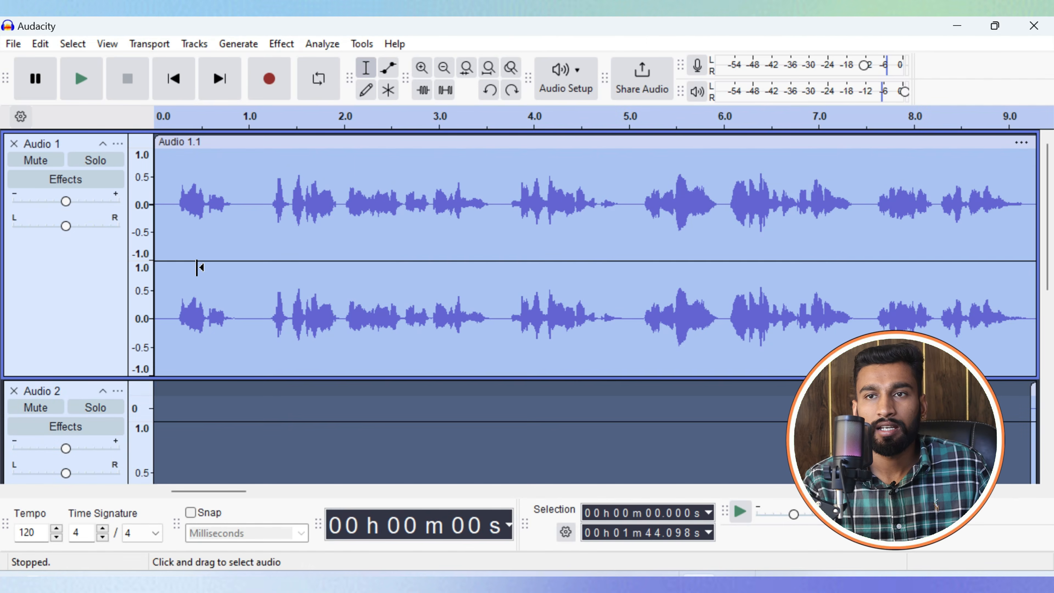
pyautogui.hotkey('ctrl', '3')
pyautogui.click(235, 288)
pyautogui.scroll(-5, 316, 302)
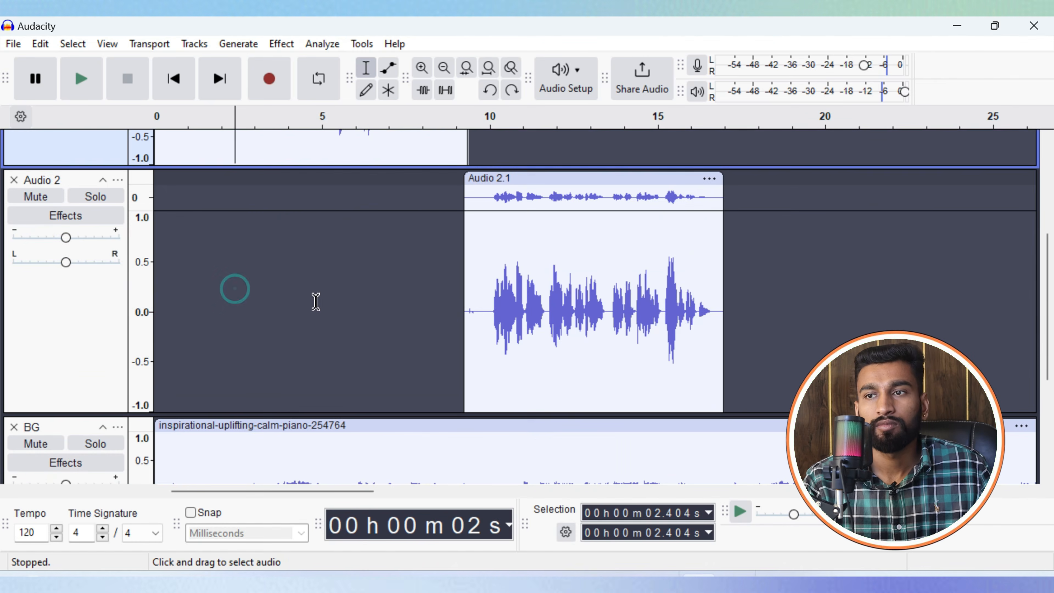
pyautogui.scroll(-2, 327, 285)
pyautogui.scroll(1, 332, 286)
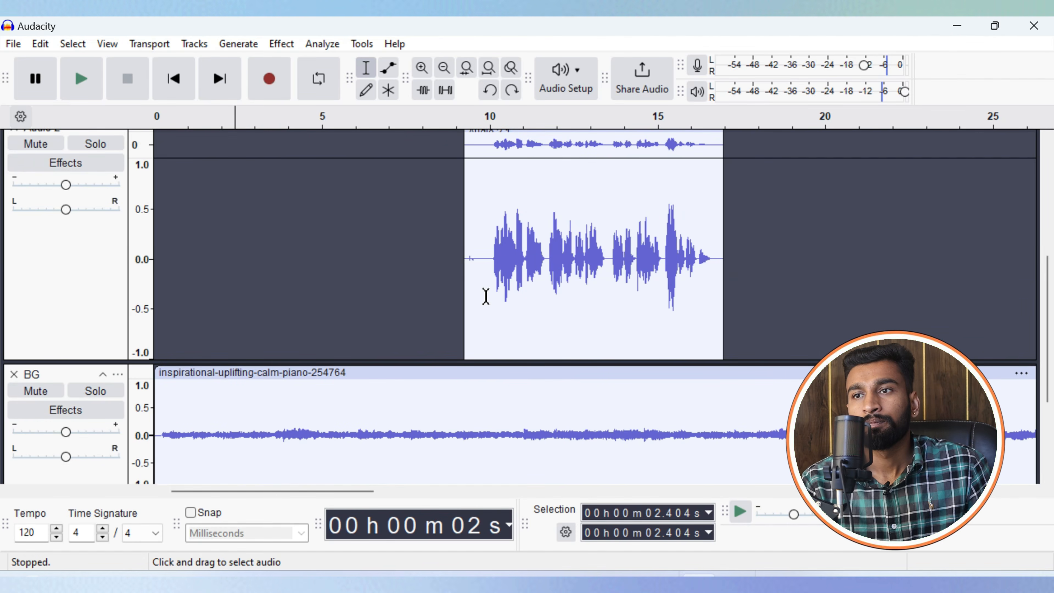
# Delete about 0.4 s of near-silent lead-in from the start of the Audio 2.1 clip at 9.23 s.
pyautogui.moveTo(478, 291); pyautogui.dragTo(464, 291)
pyautogui.scroll(1, 464, 291)
pyautogui.press('Delete')
pyautogui.scroll(4, 464, 291)
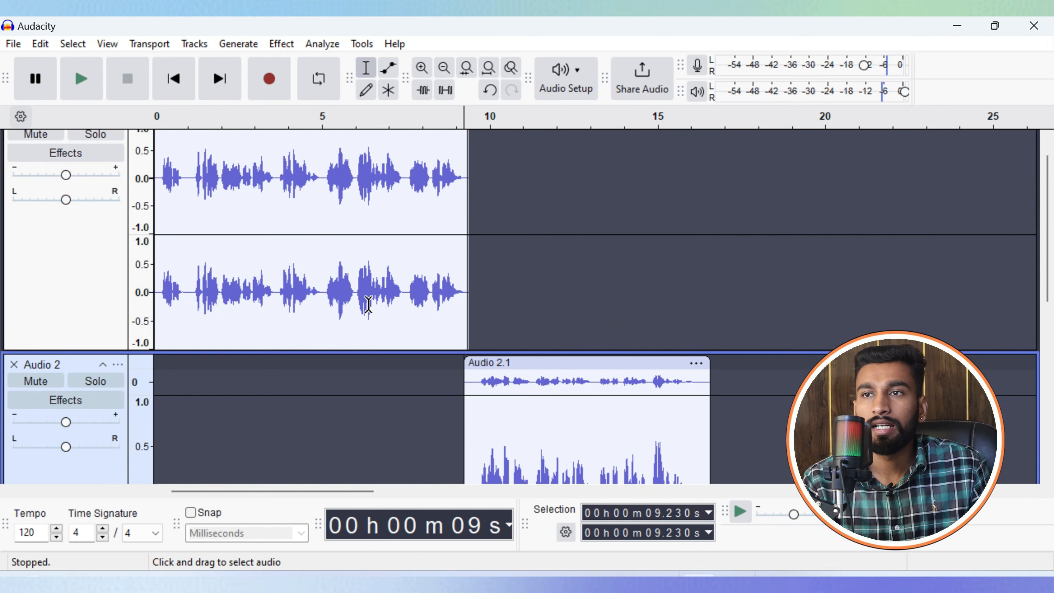
# Delete the background music on the BG track from about 20.4 s to the end of the clip.
pyautogui.scroll(1, 367, 304)
pyautogui.scroll(-5, 265, 286)
pyautogui.hotkey('ctrl', '3')
pyautogui.hotkey('ctrl', '3')
pyautogui.hotkey('ctrl', '3')
pyautogui.moveTo(258, 276); pyautogui.dragTo(786, 335)
pyautogui.click(218, 298)
pyautogui.moveTo(275, 289); pyautogui.dragTo(839, 343)
pyautogui.press('Delete')
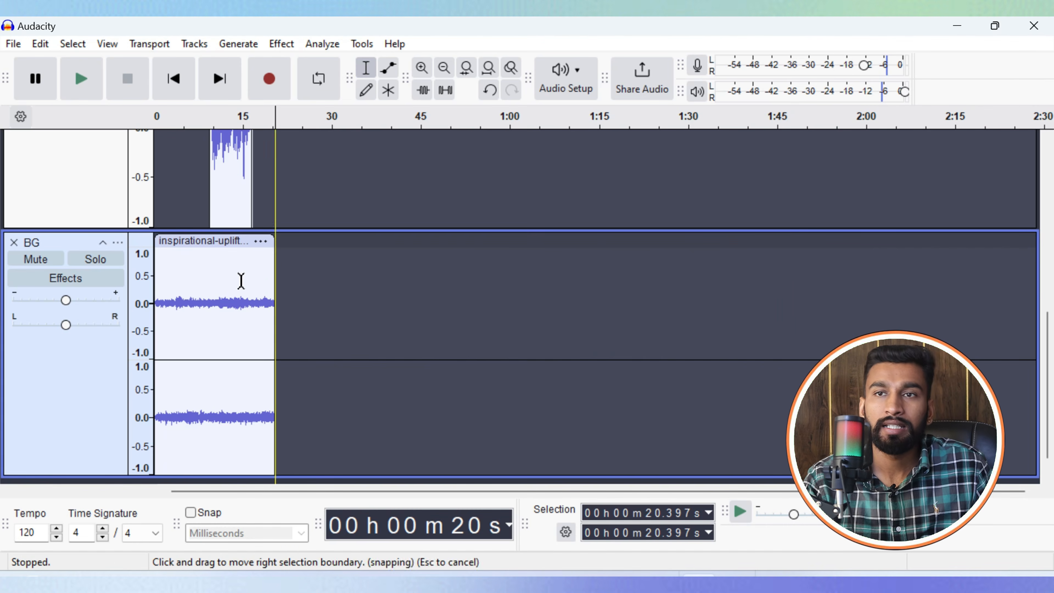
# Examine the Volume and Compression effects and the Fading effects that are available.
pyautogui.scroll(1, 232, 265)
pyautogui.scroll(3, 231, 265)
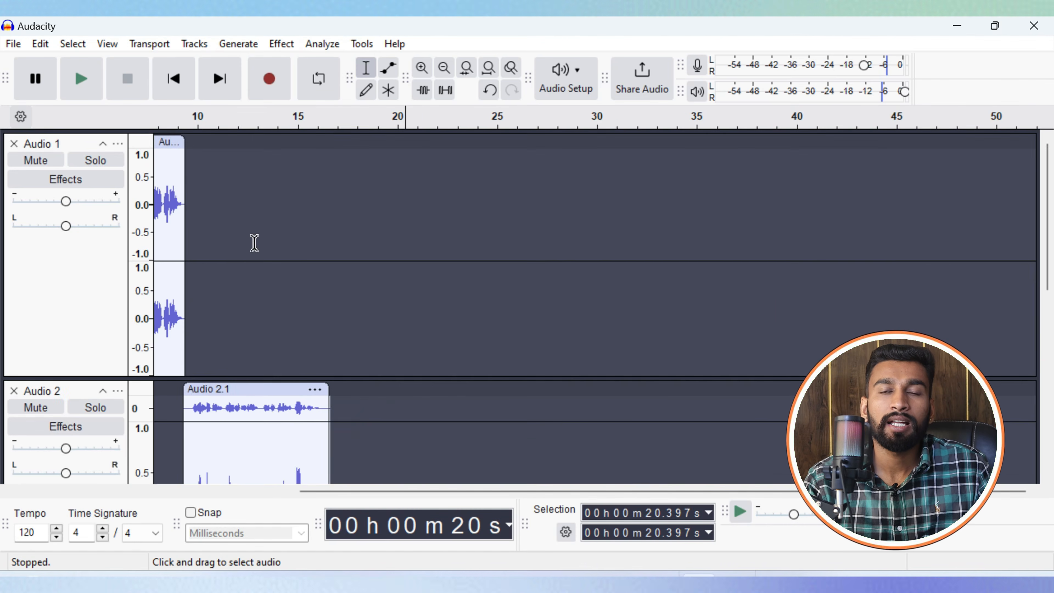
pyautogui.scroll(1, 214, 292)
pyautogui.scroll(-2, 214, 292)
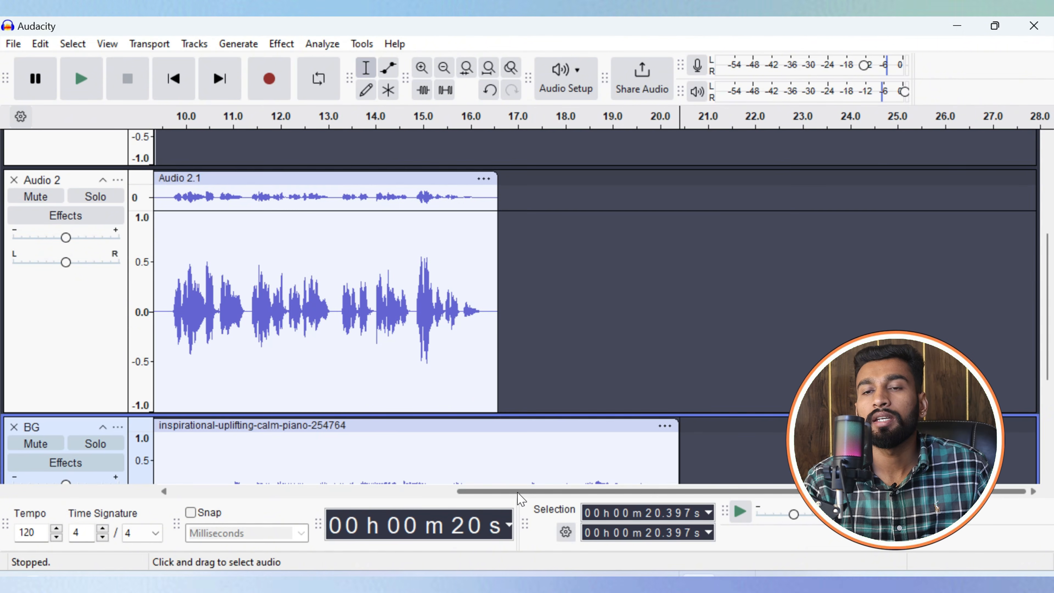
pyautogui.moveTo(519, 492); pyautogui.dragTo(234, 492)
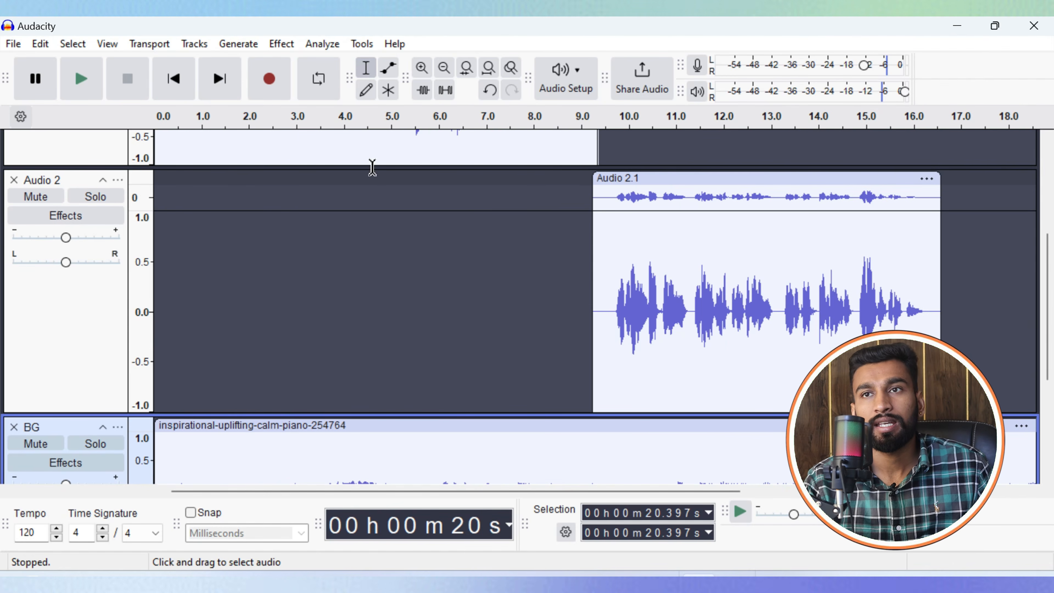
pyautogui.click(277, 44)
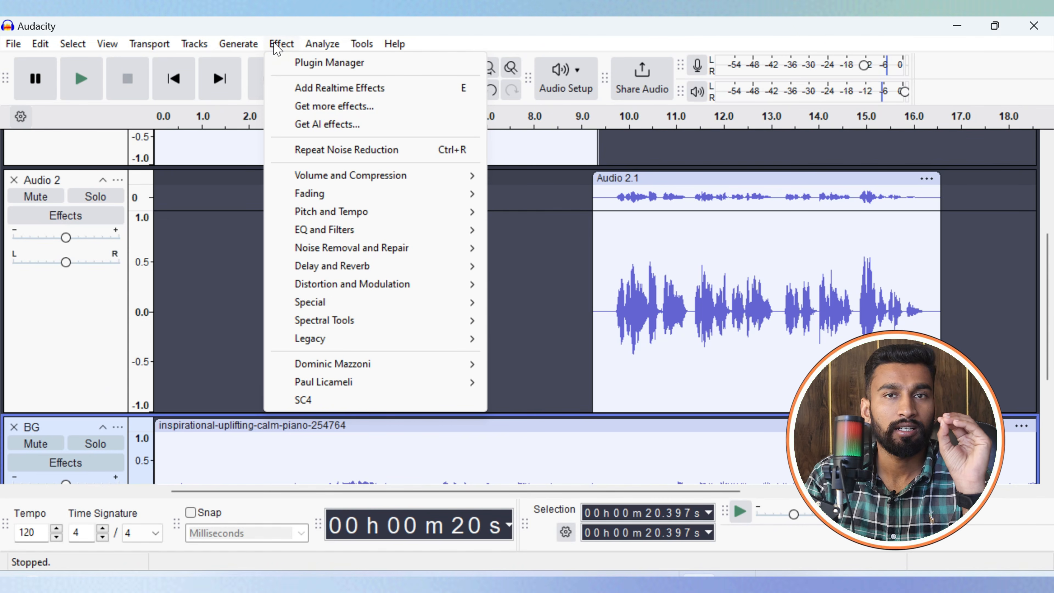
pyautogui.moveTo(326, 177)
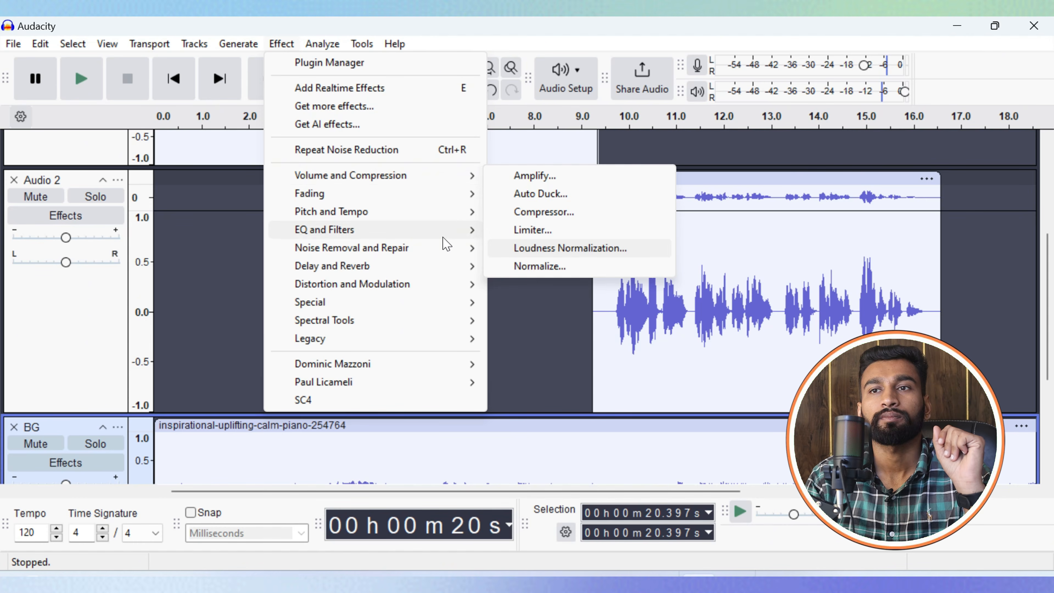
pyautogui.click(339, 198)
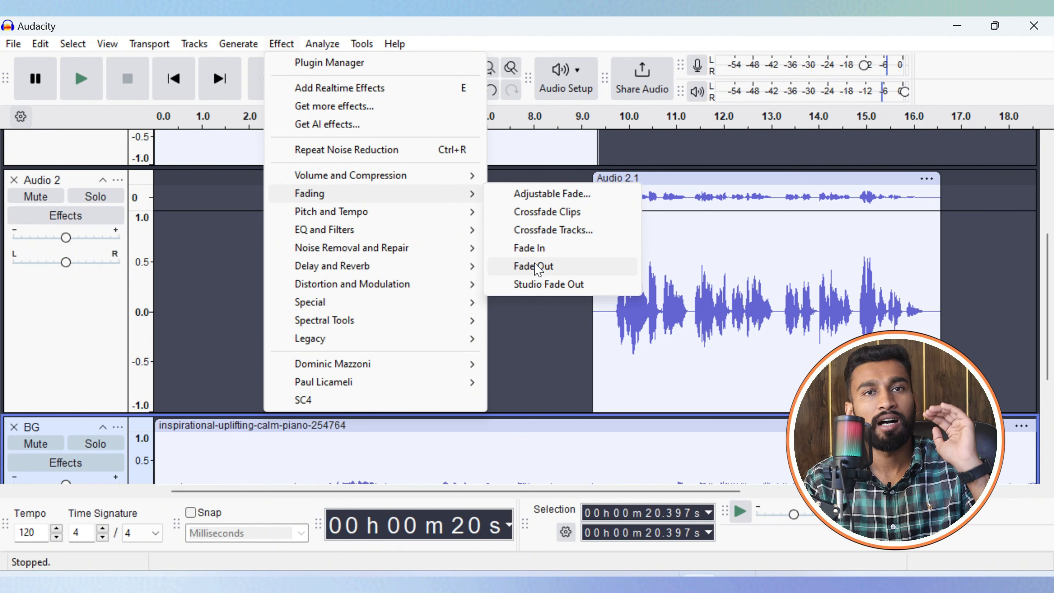
pyautogui.click(198, 313)
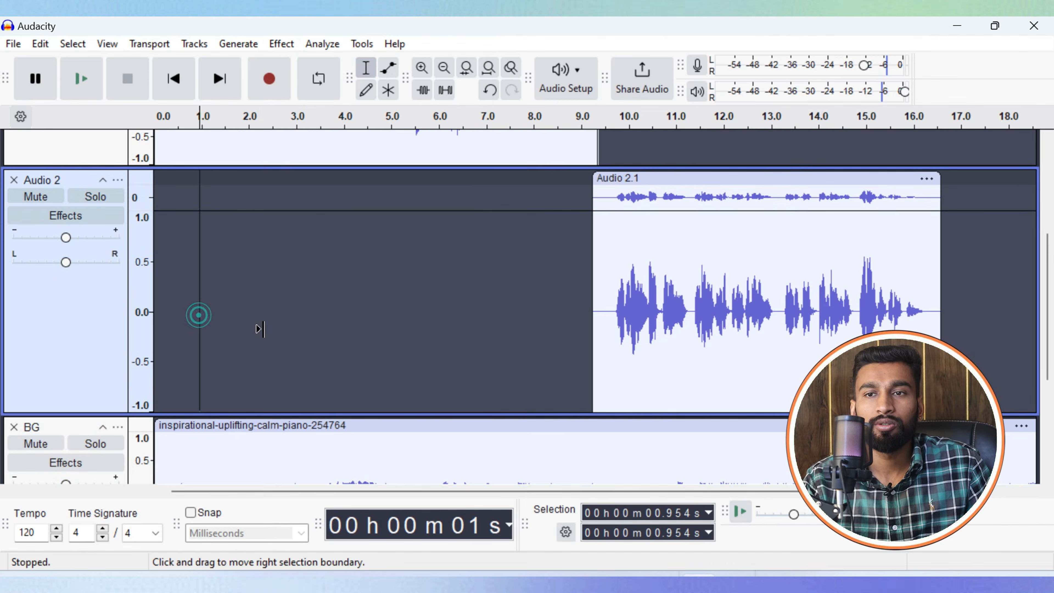
# Apply Fade In across the whole shortened background music clip on the BG track.
pyautogui.scroll(-5, 270, 320)
pyautogui.click(297, 302)
pyautogui.click(500, 305)
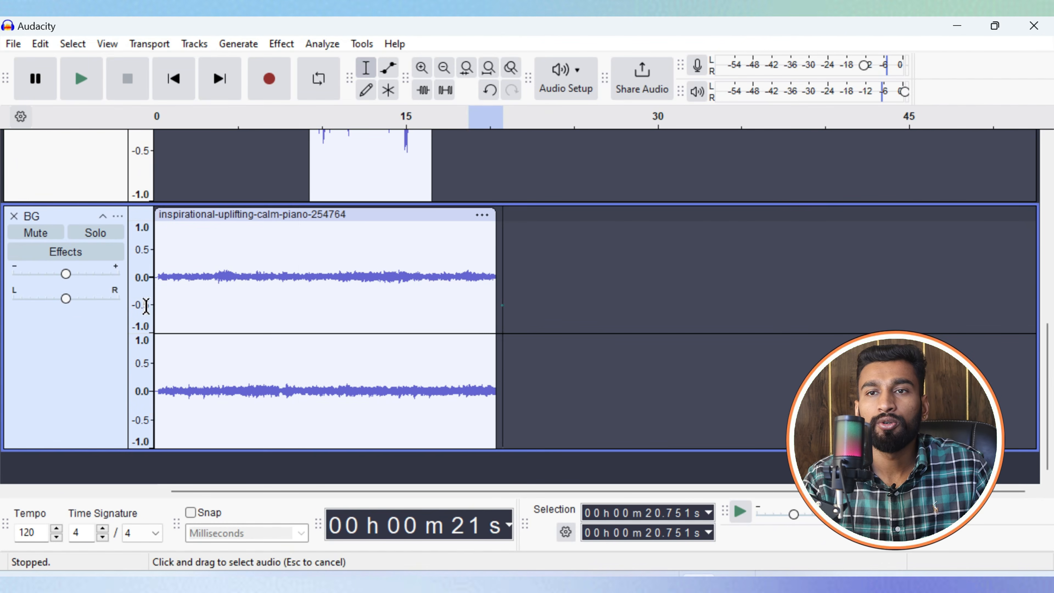
pyautogui.doubleClick(501, 304)
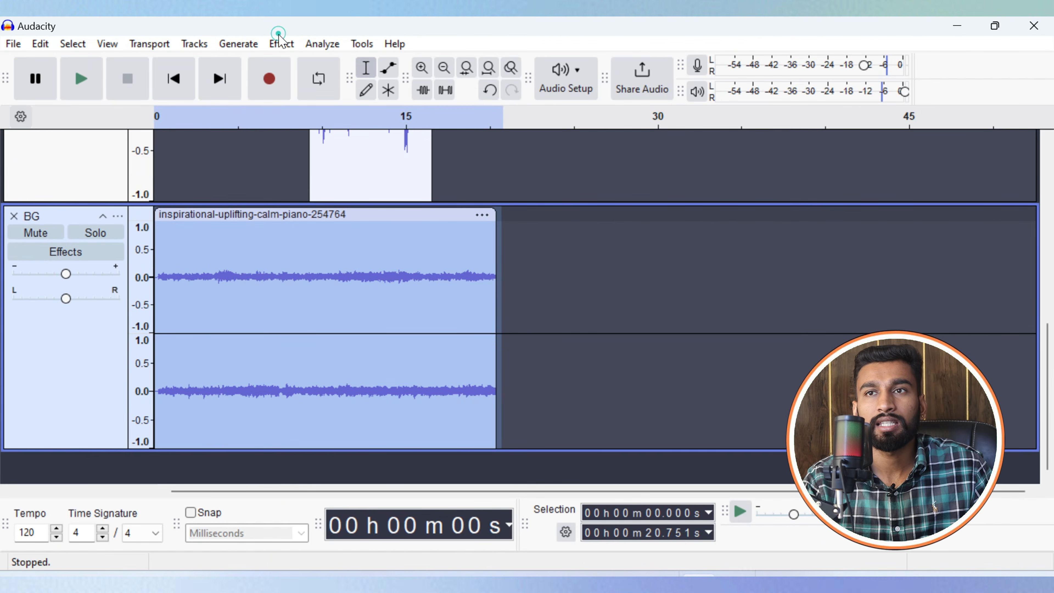
pyautogui.click(282, 44)
pyautogui.moveTo(419, 197)
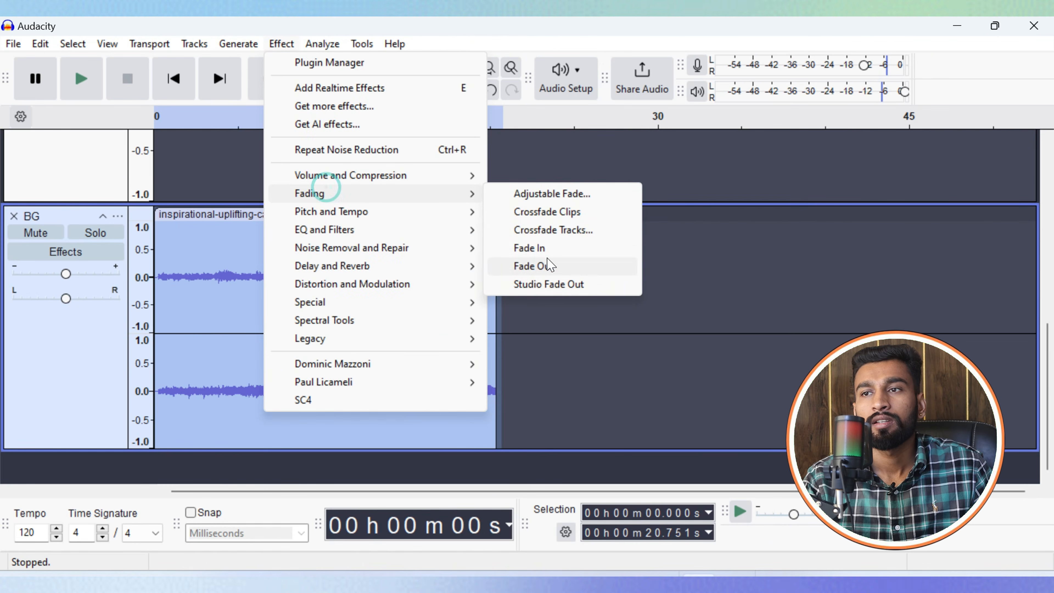
pyautogui.click(582, 248)
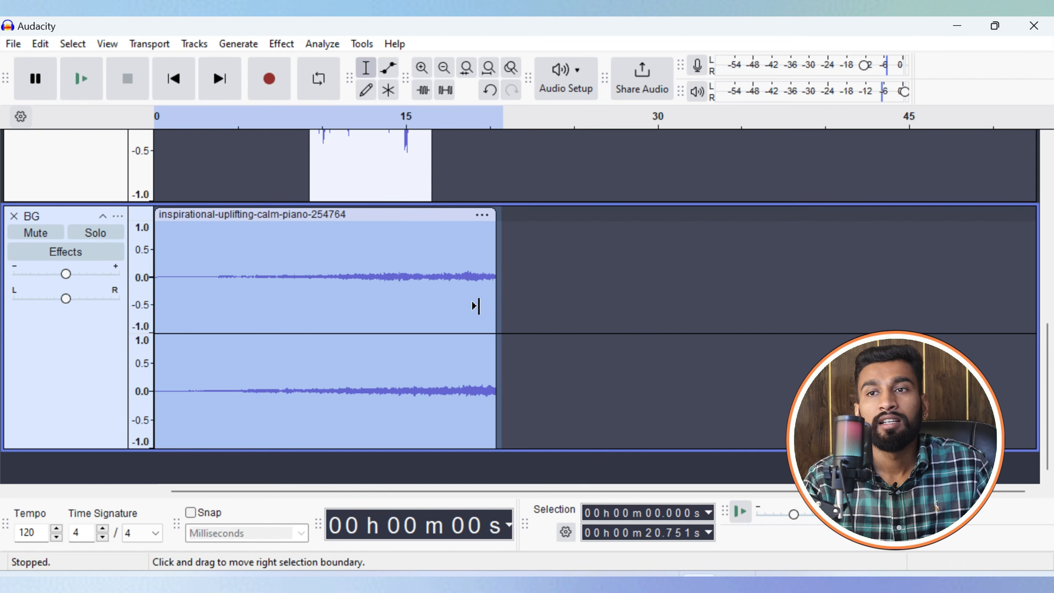
# Undo the fade-in and the deletion of the background music after 20.4 s.
pyautogui.hotkey('ctrl', 'z')
pyautogui.click(570, 314)
pyautogui.moveTo(184, 273); pyautogui.dragTo(106, 278)
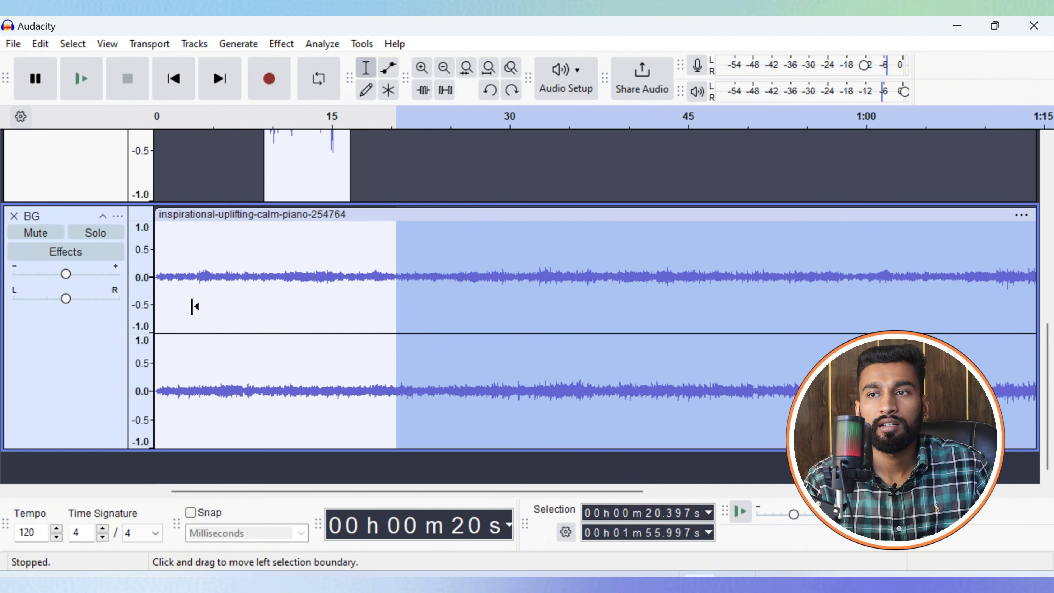
# Select the opening of the BG music from 0 to about 2.4 s and apply Fade In to it.
pyautogui.click(185, 302)
pyautogui.moveTo(185, 301); pyautogui.dragTo(154, 276)
pyautogui.click(240, 283)
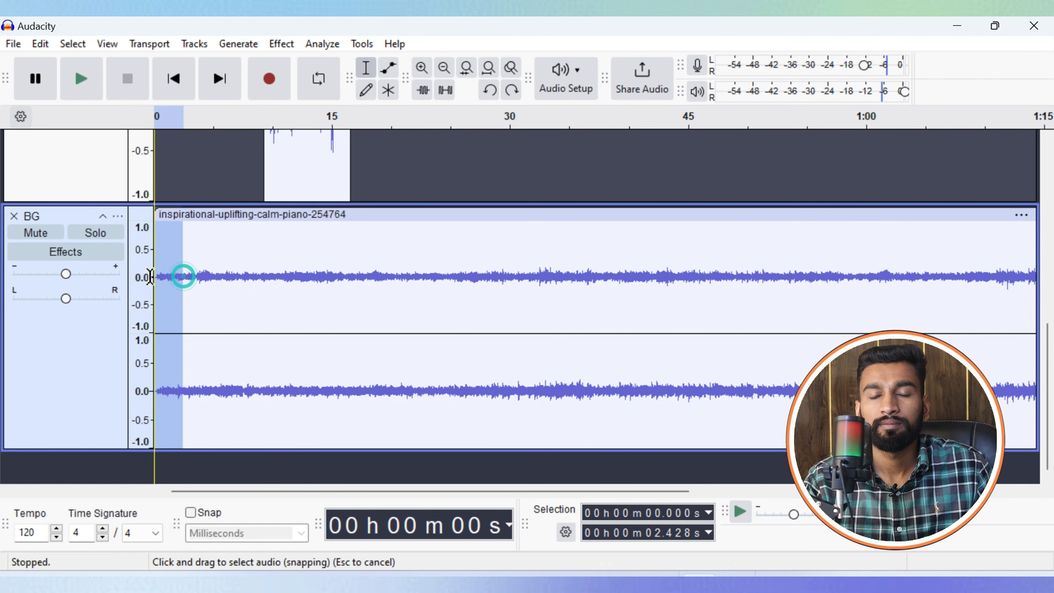
pyautogui.scroll(3, 166, 262)
pyautogui.scroll(3, 166, 263)
pyautogui.scroll(-6, 166, 263)
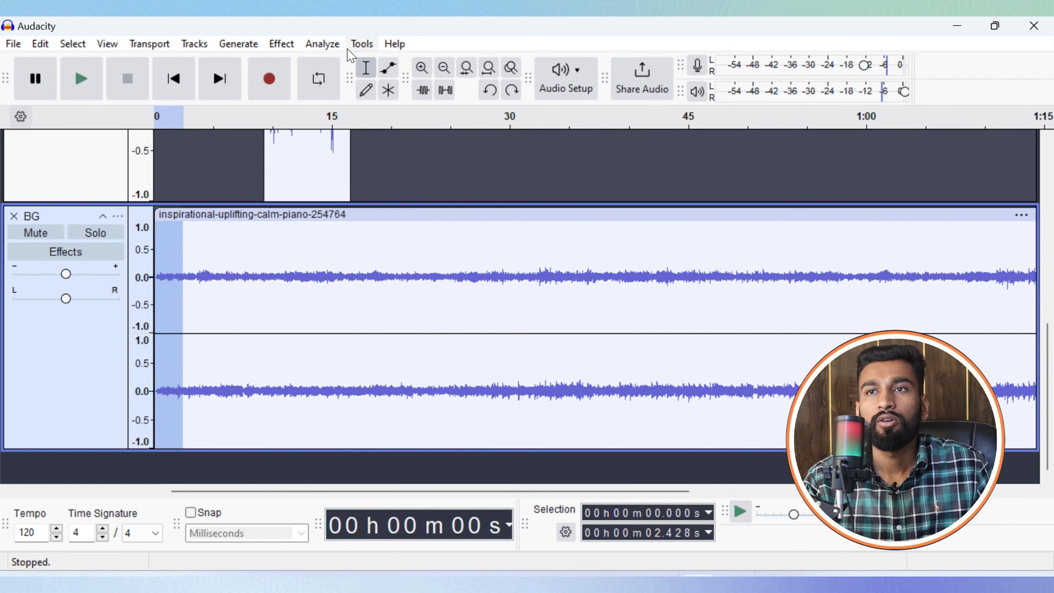
pyautogui.click(286, 45)
pyautogui.moveTo(316, 193)
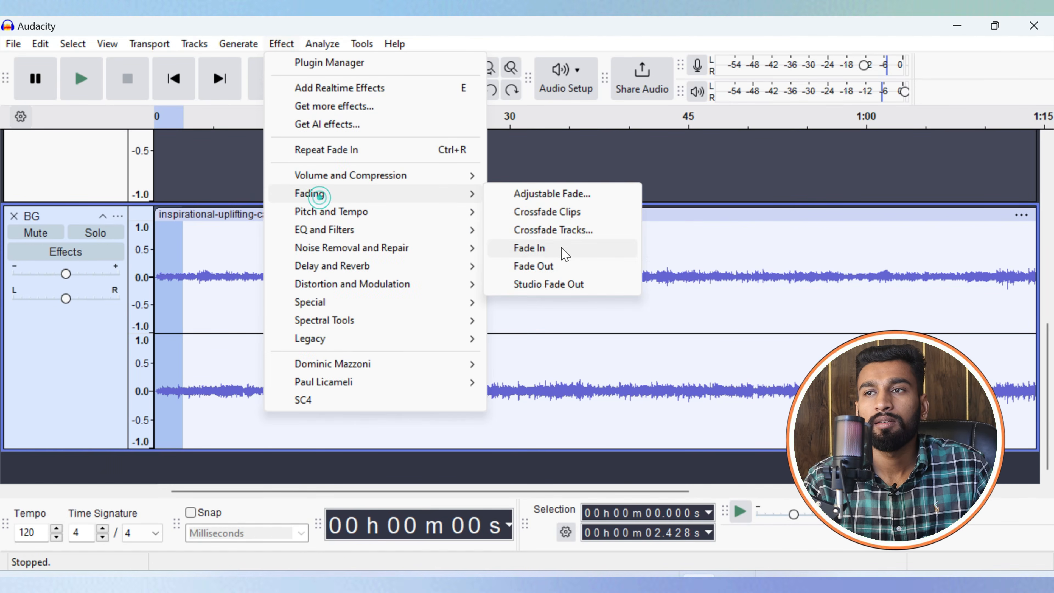
pyautogui.click(545, 251)
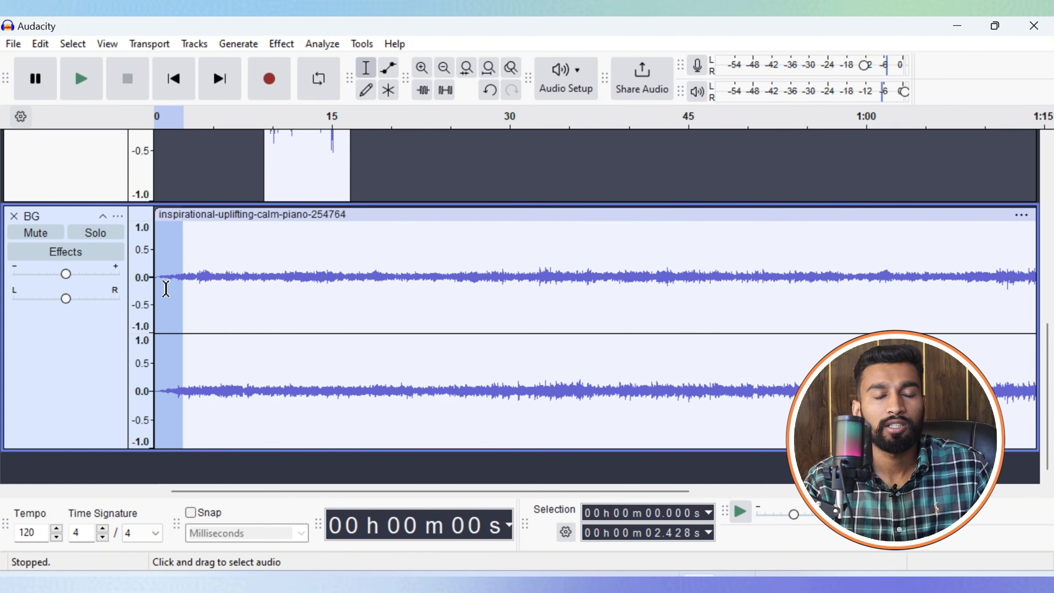
# Select the end of the BG music from about 1:38.5 to 1:43.7, and undo the fade-in on the opening.
pyautogui.scroll(-1, 166, 290)
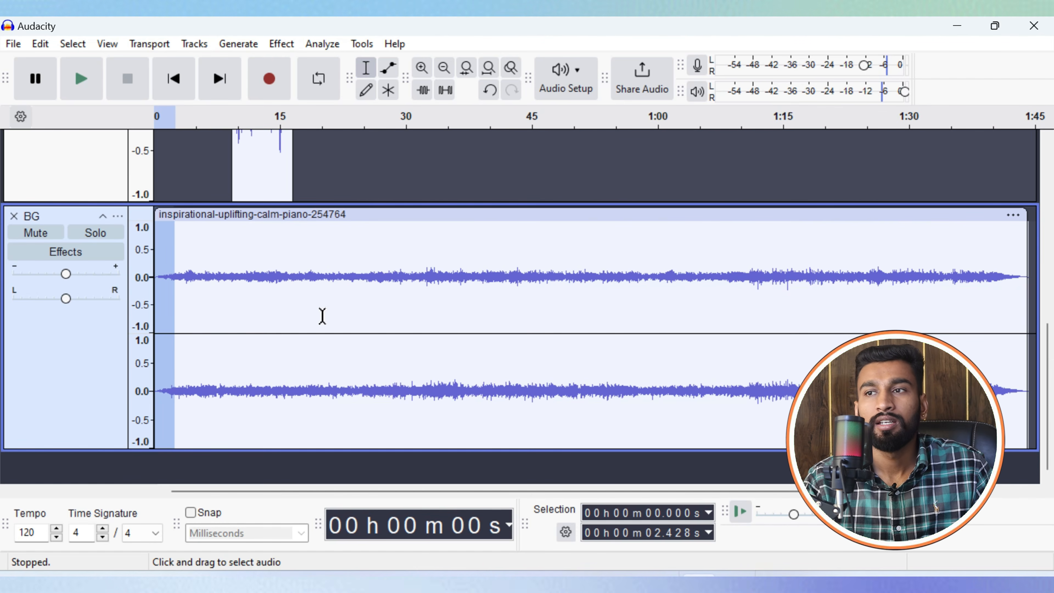
pyautogui.moveTo(482, 496); pyautogui.dragTo(779, 496)
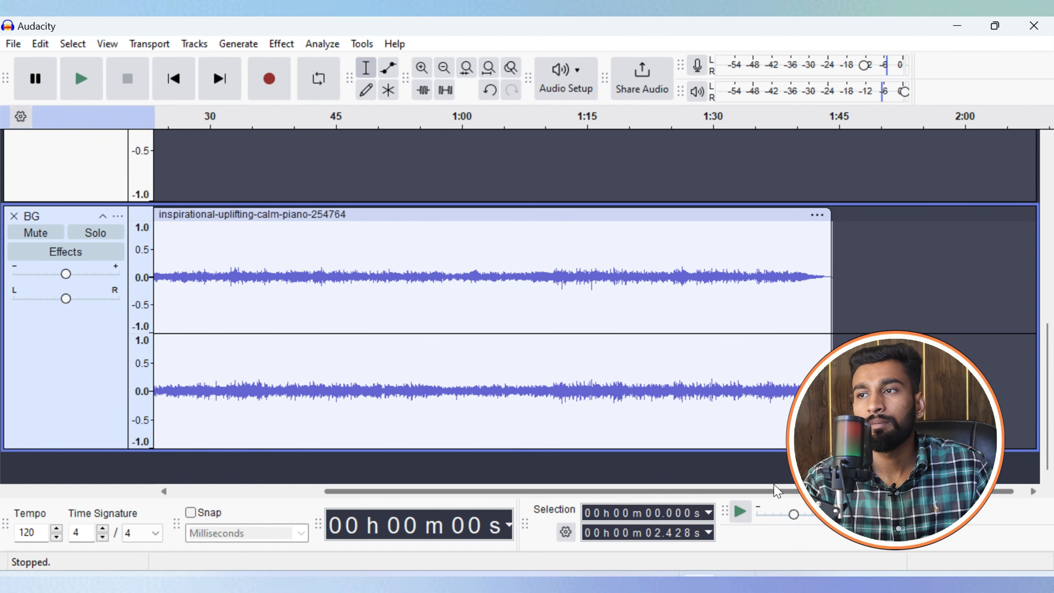
pyautogui.moveTo(785, 282); pyautogui.dragTo(832, 287)
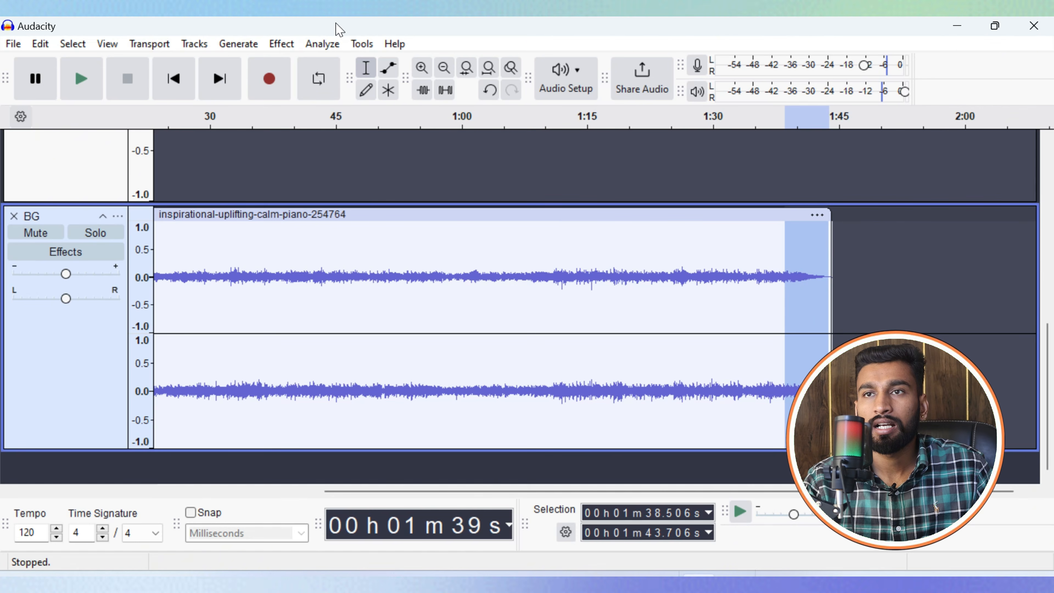
pyautogui.hotkey('ctrl', 'z')
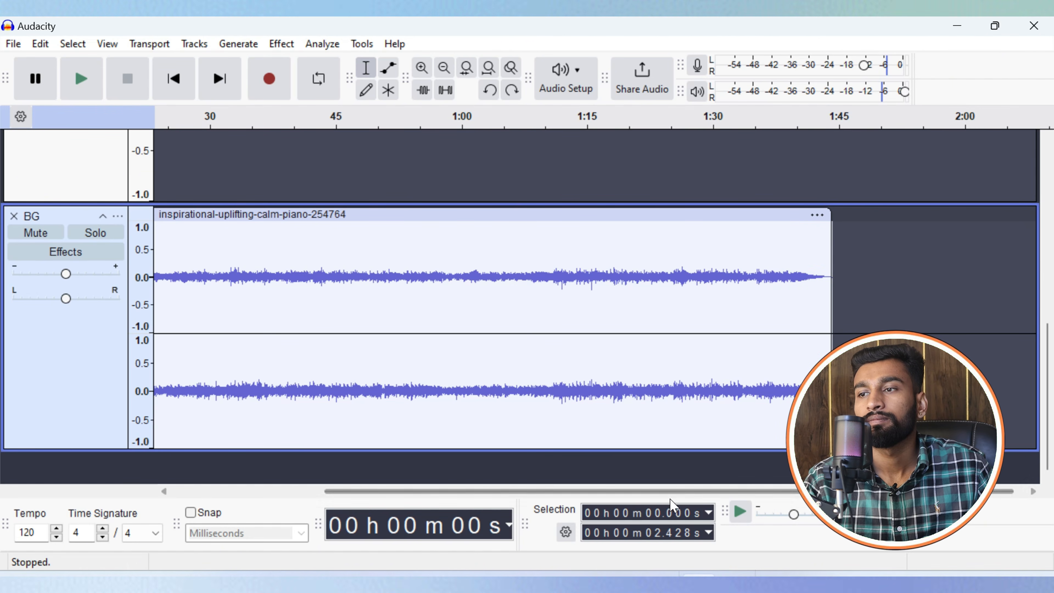
# Apply Fade In to the first 2.4 s of the background music on the BG track.
pyautogui.moveTo(643, 496); pyautogui.dragTo(431, 482)
pyautogui.click(282, 44)
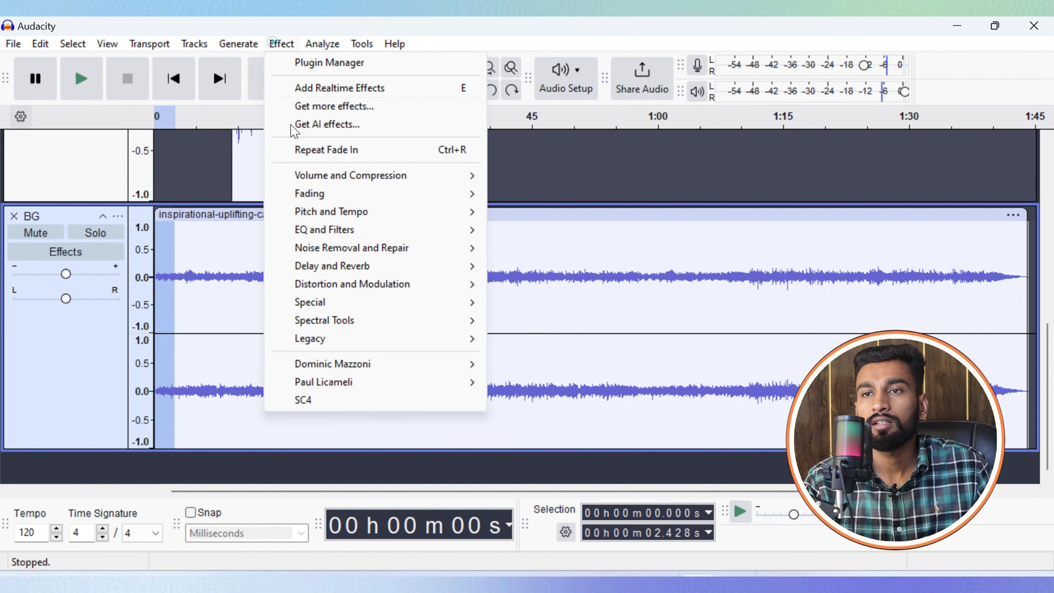
pyautogui.moveTo(332, 194)
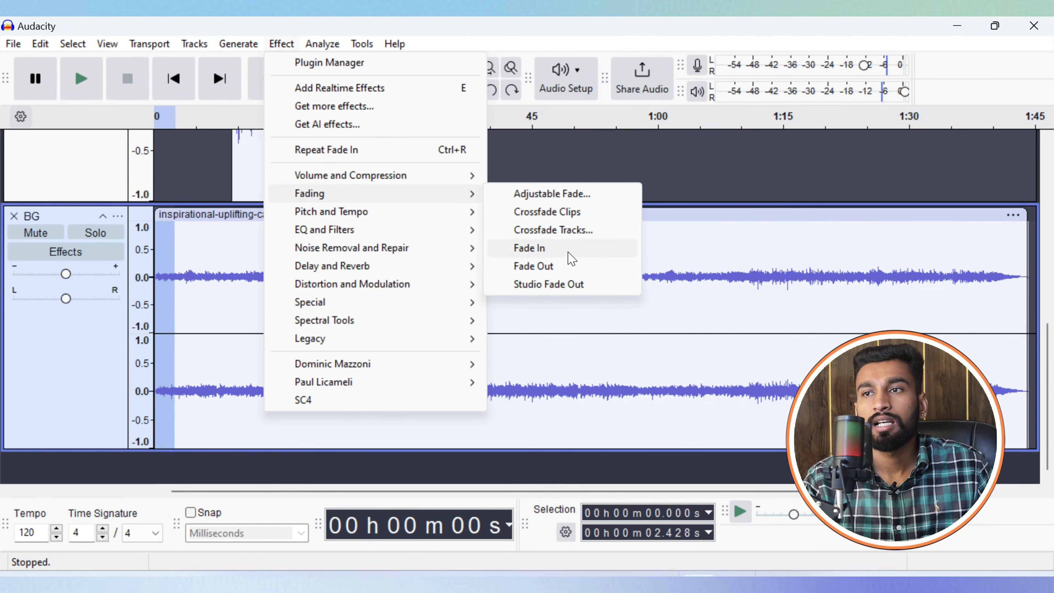
pyautogui.click(555, 252)
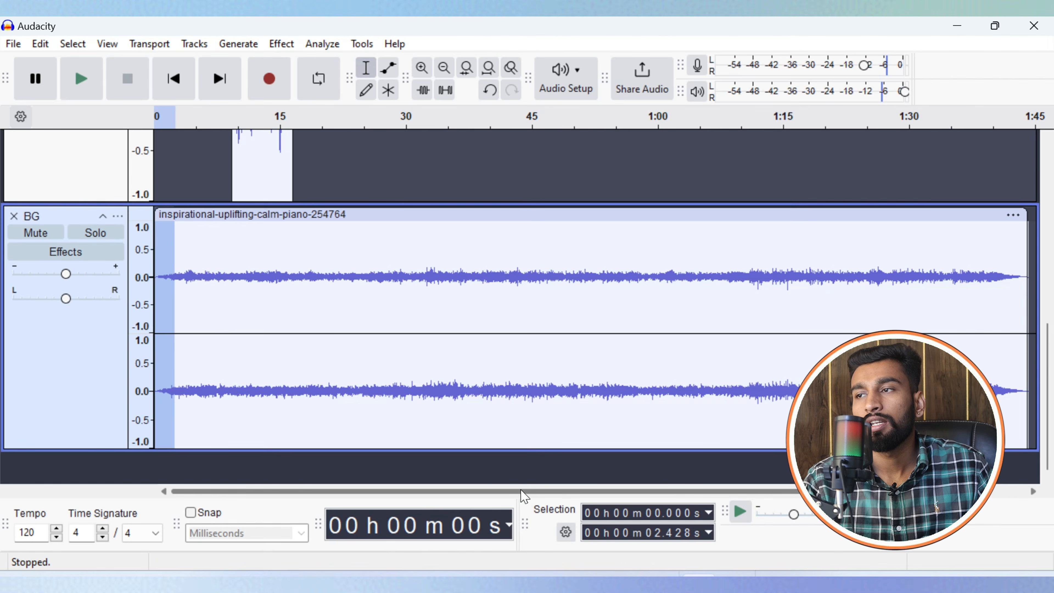
# Select the BG music from about 1:39.9 to 1:42.9 and apply Fade Out to it.
pyautogui.moveTo(1018, 232); pyautogui.dragTo(995, 232)
pyautogui.click(281, 44)
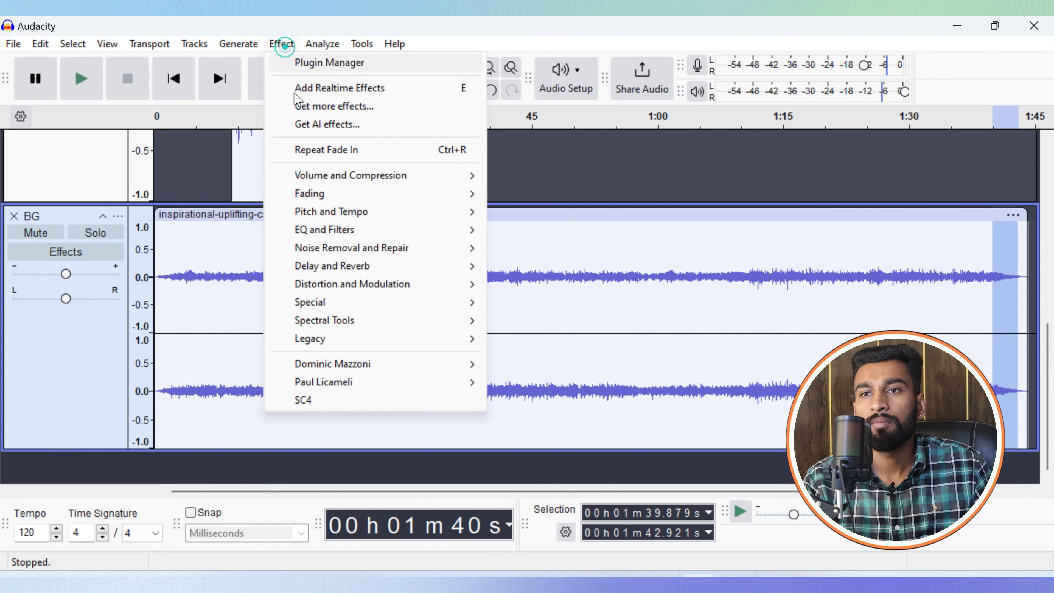
pyautogui.moveTo(332, 195)
pyautogui.click(549, 272)
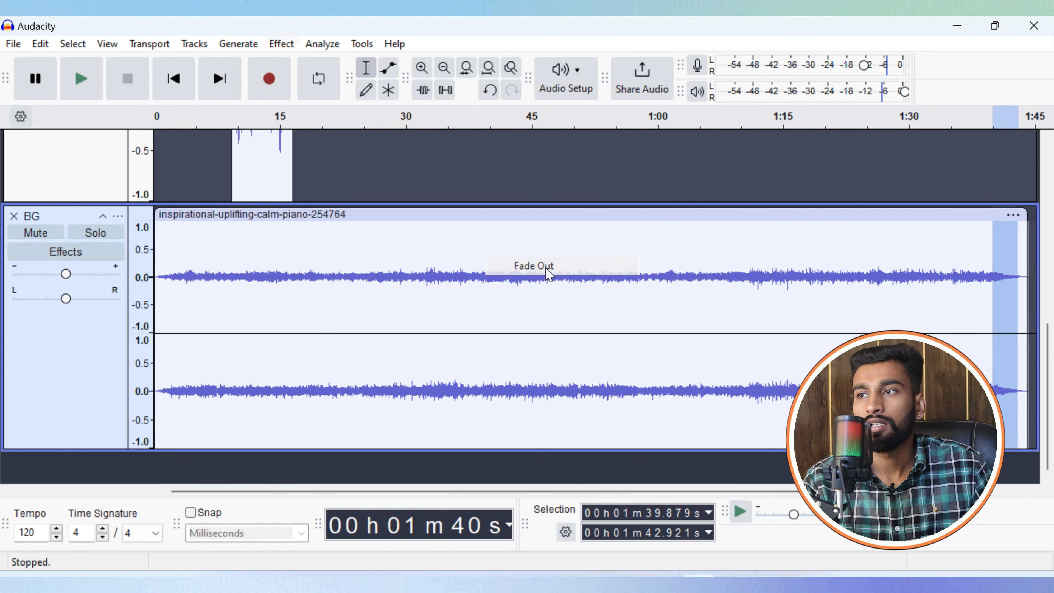
# Delete the leftover tail of the BG clip after the fade-out, from about 1:42.9 to its end.
pyautogui.click(1022, 282)
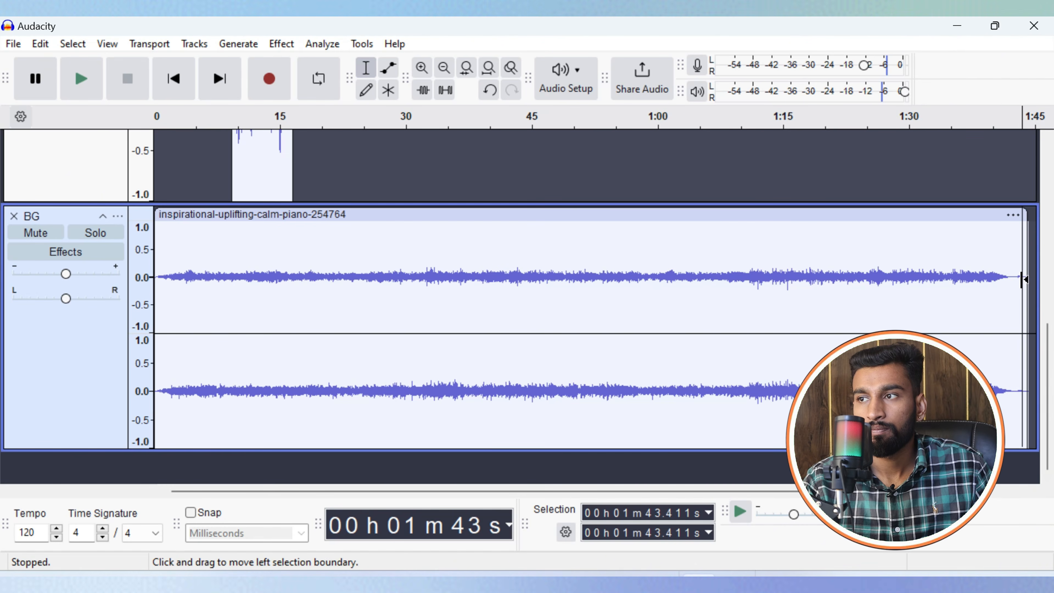
pyautogui.hotkey('shift', 'End')
pyautogui.press('Delete')
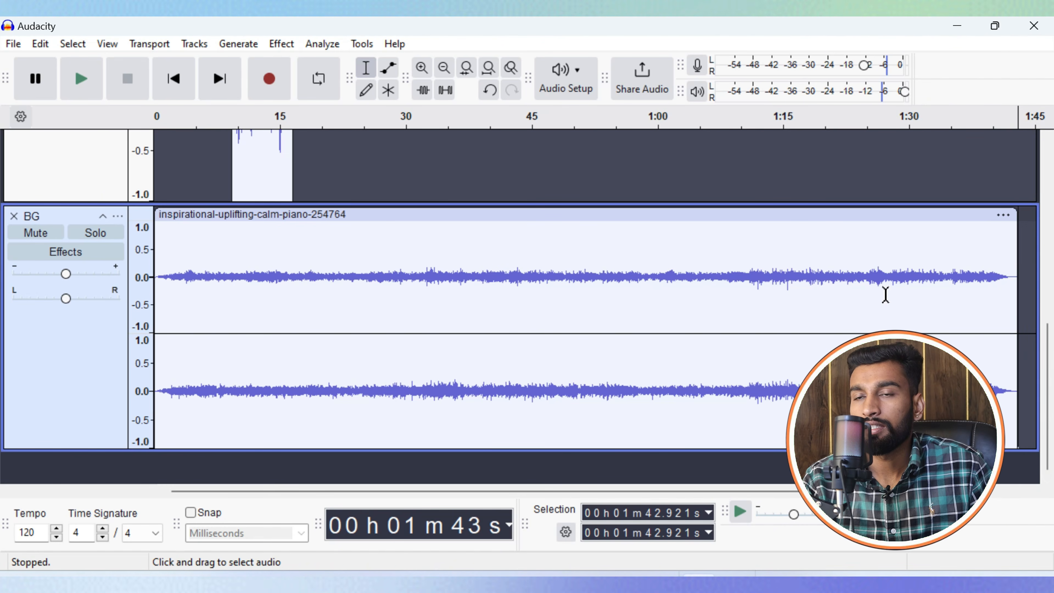
pyautogui.click(281, 43)
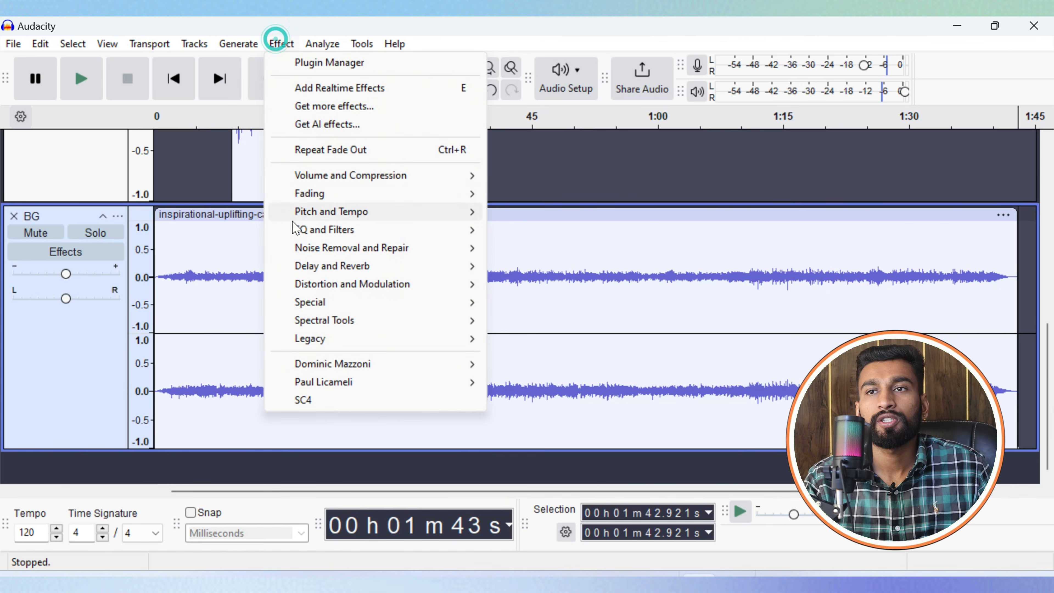
pyautogui.moveTo(304, 196)
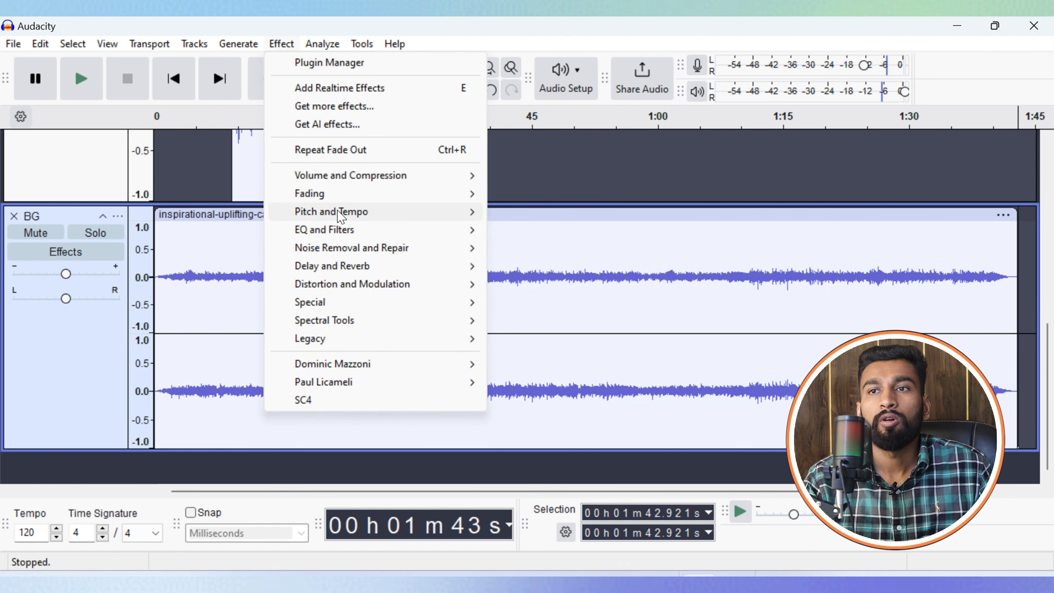
pyautogui.moveTo(341, 213)
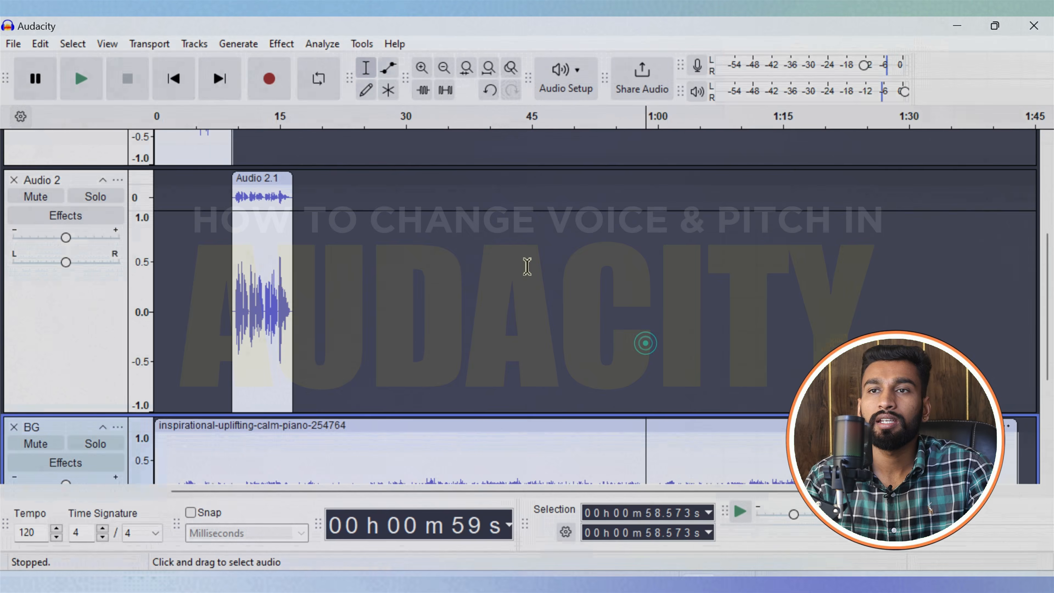
# Play the project from the start of the Audio 1 clip, at about 0.1 s, and stop playback after about 8 seconds.
pyautogui.scroll(4, 320, 228)
pyautogui.scroll(2, 200, 201)
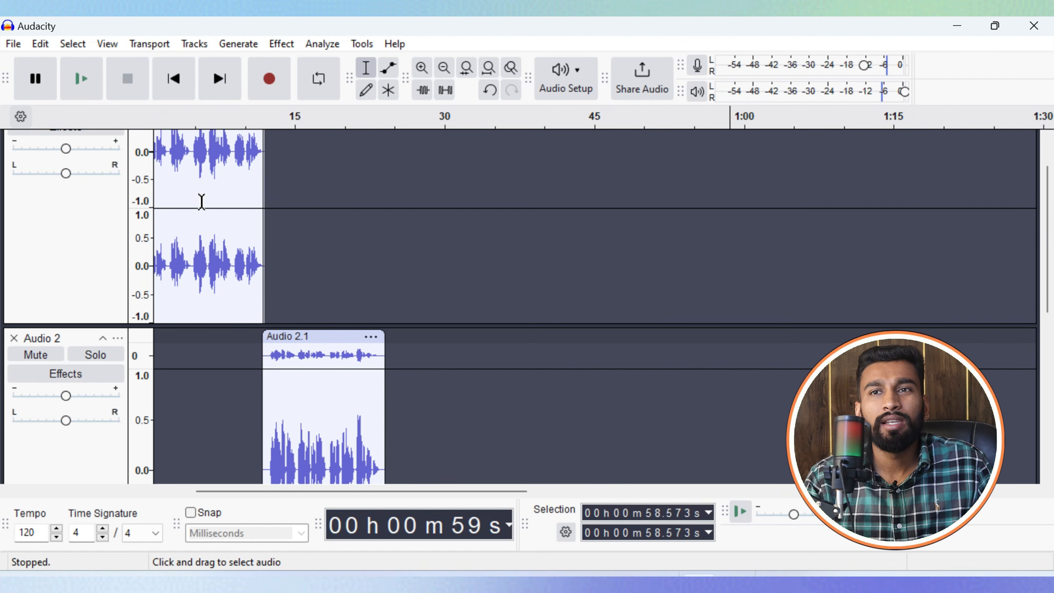
pyautogui.scroll(2, 243, 320)
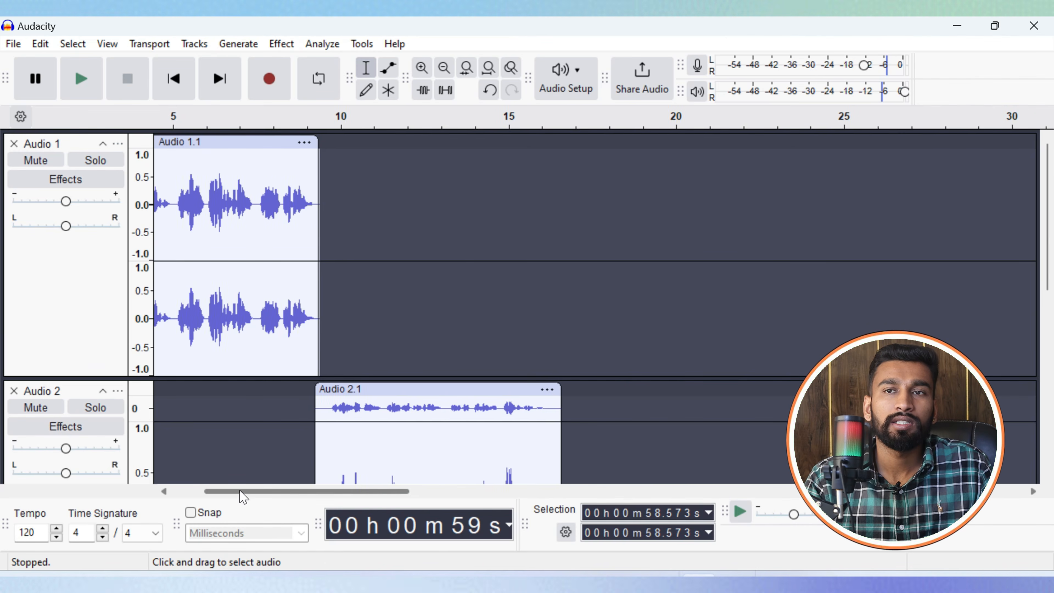
pyautogui.scroll(3, 176, 237)
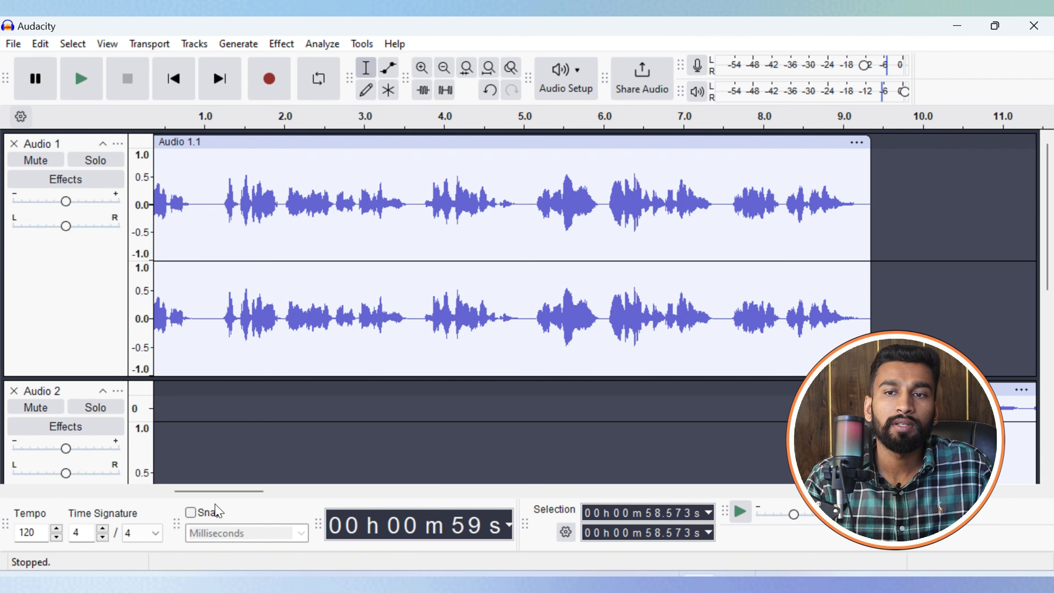
pyautogui.hscroll(-1, 175, 249)
pyautogui.click(167, 208)
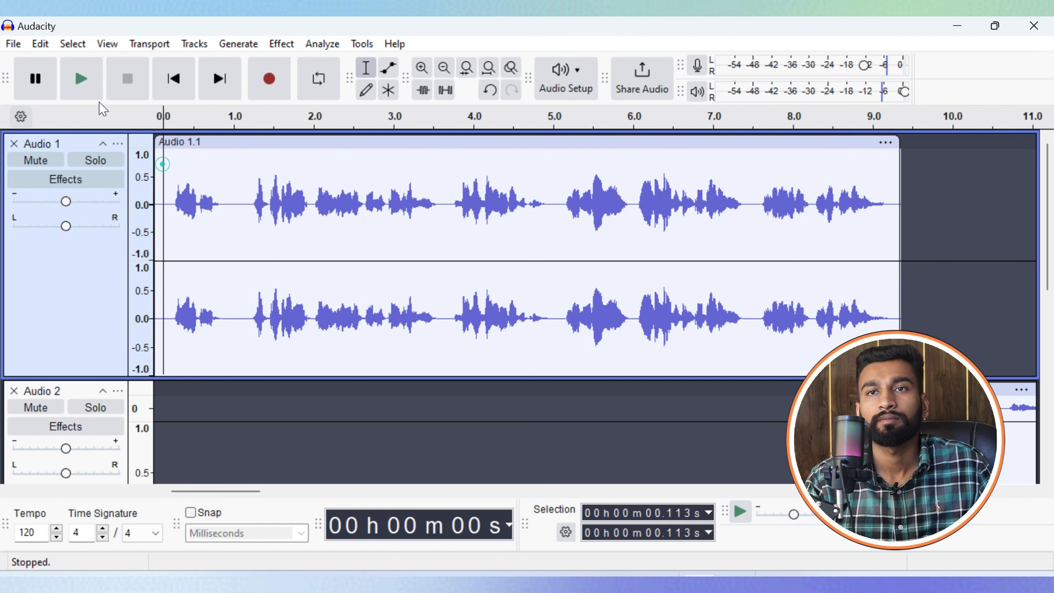
pyautogui.click(83, 97)
pyautogui.scroll(-2, 299, 353)
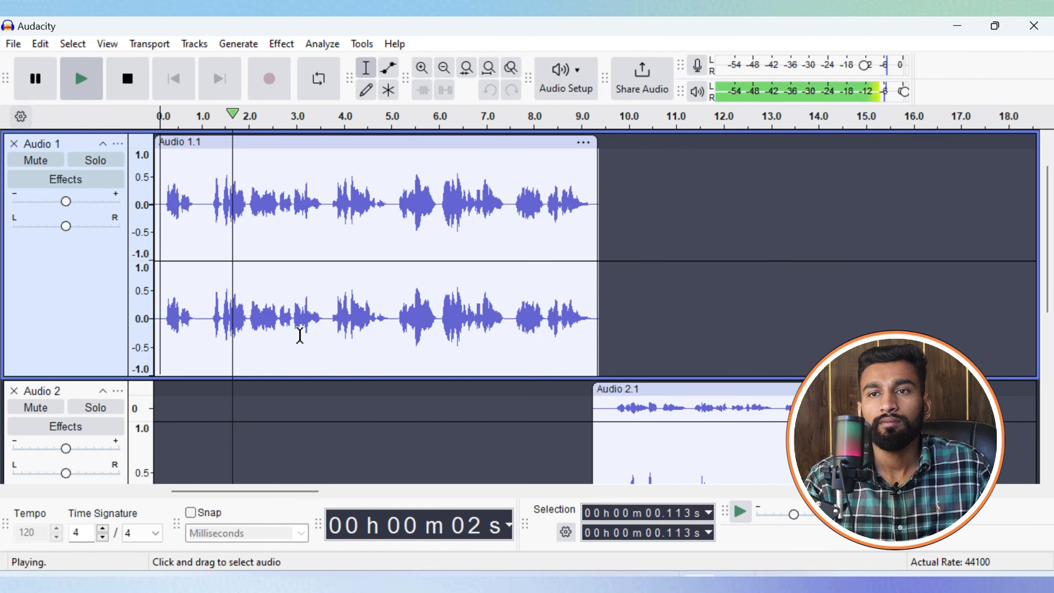
pyautogui.scroll(-4, 295, 328)
pyautogui.scroll(3, 278, 303)
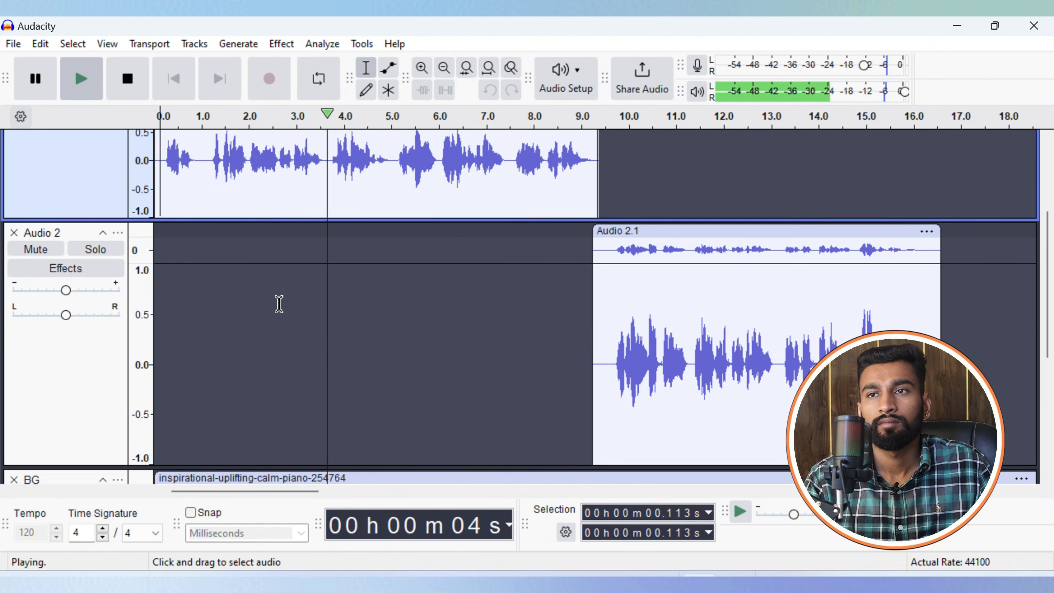
pyautogui.scroll(2, 278, 320)
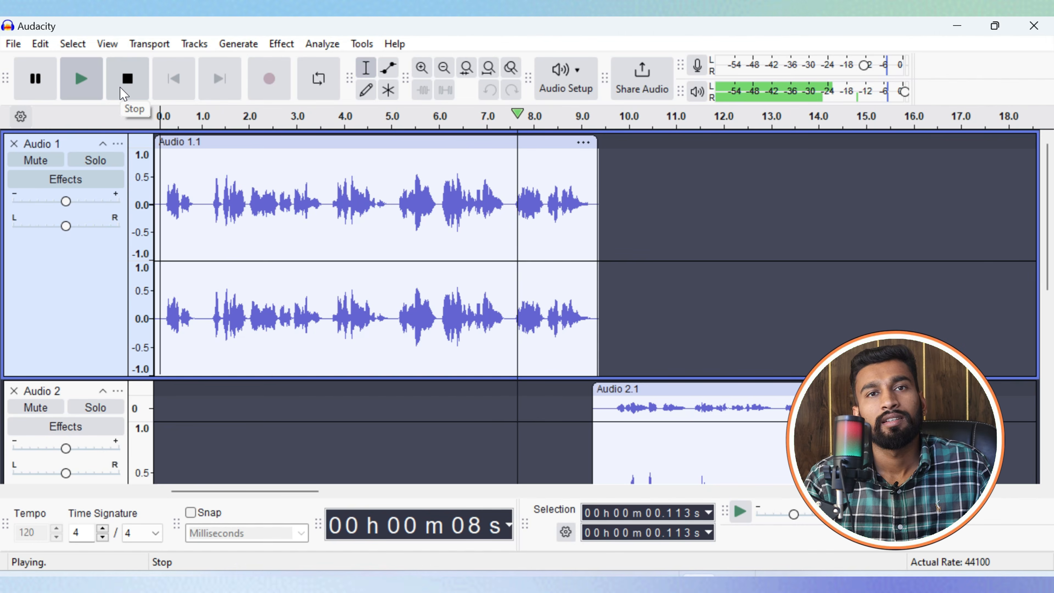
pyautogui.click(120, 87)
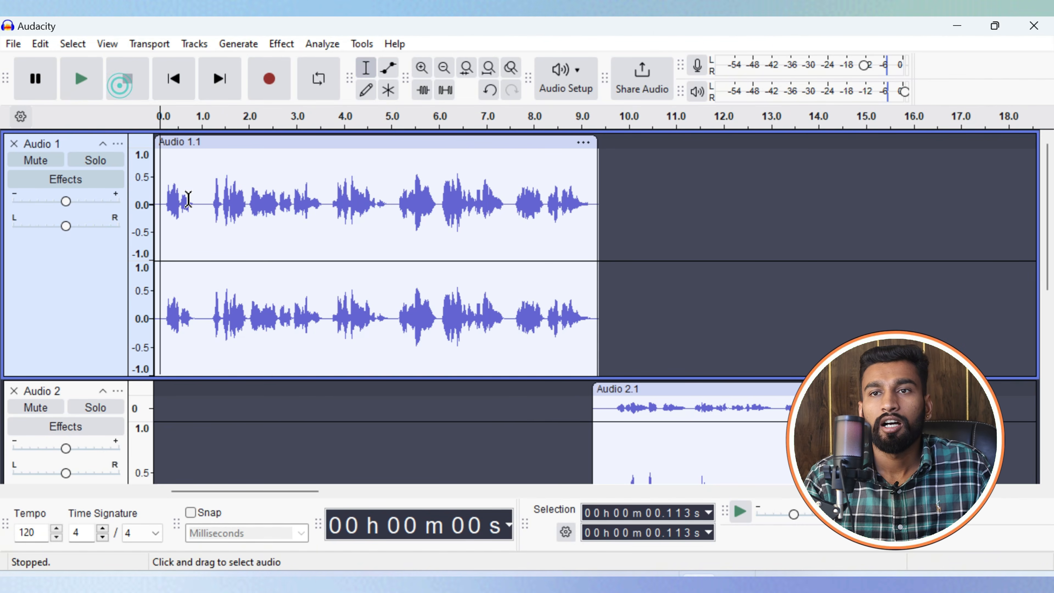
# Select the voice audio on the Audio 1 track from 0 to about 9.23 s.
pyautogui.moveTo(196, 197); pyautogui.dragTo(157, 201)
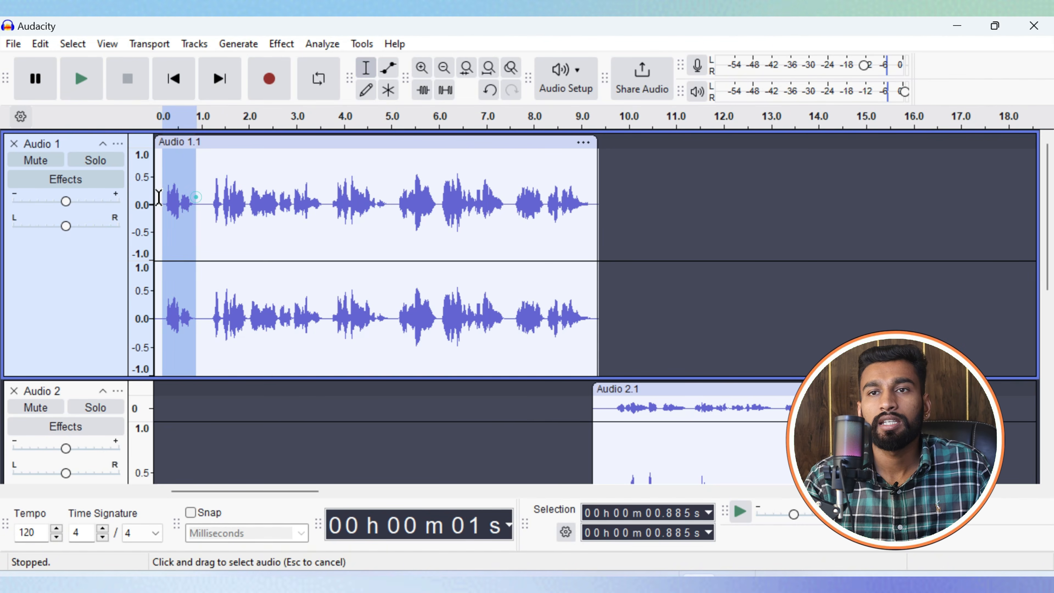
pyautogui.click(219, 215)
pyautogui.doubleClick(589, 212)
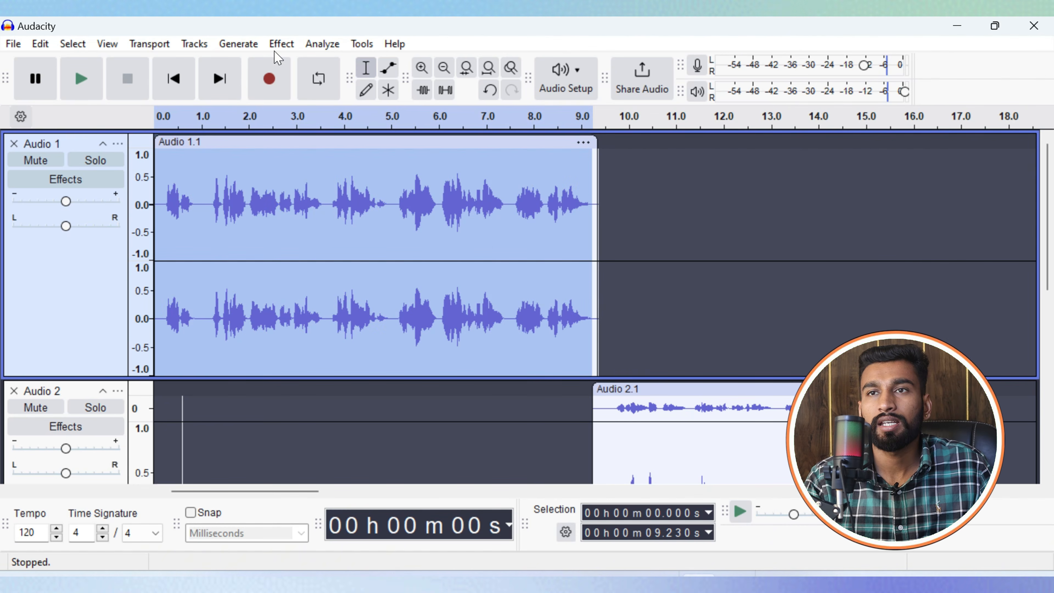
# Preview Change Pitch on the selected voice at -14 percent, raise the change to 36.866 percent, and close the effect without applying it.
pyautogui.click(279, 45)
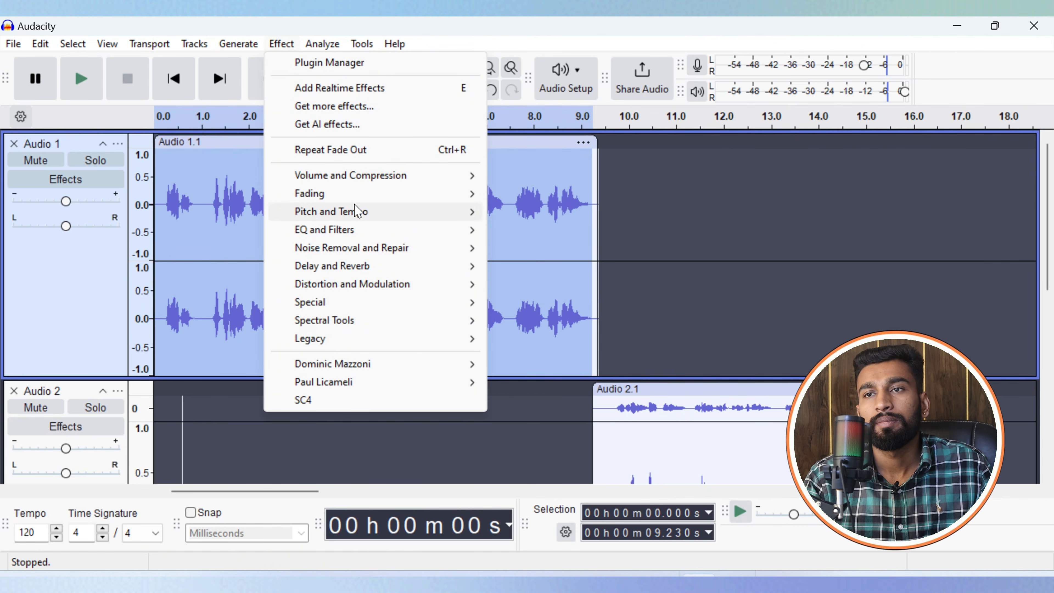
pyautogui.moveTo(353, 213)
pyautogui.click(523, 211)
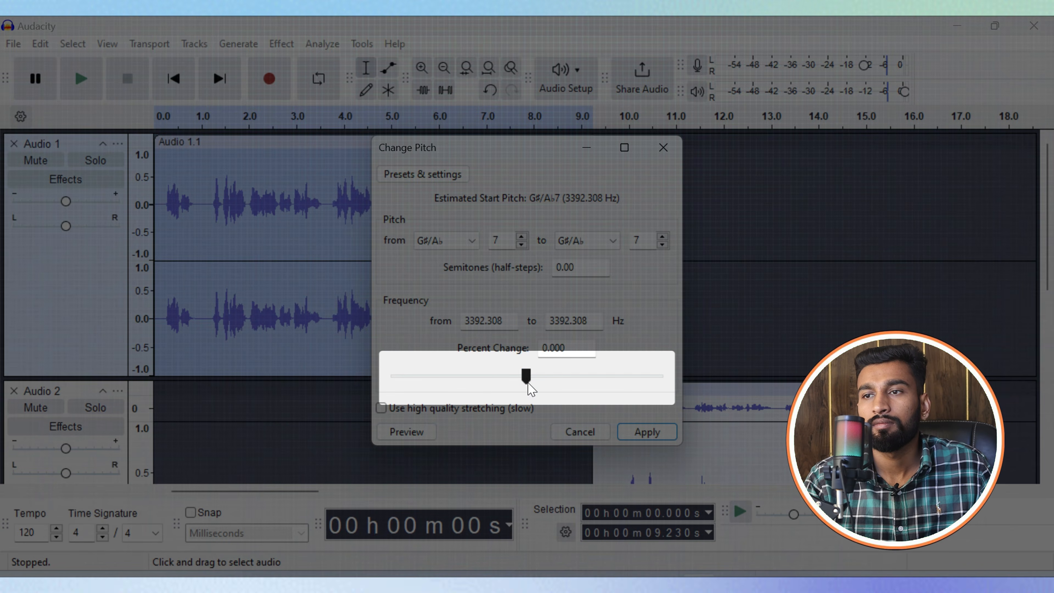
pyautogui.moveTo(513, 384); pyautogui.dragTo(508, 379)
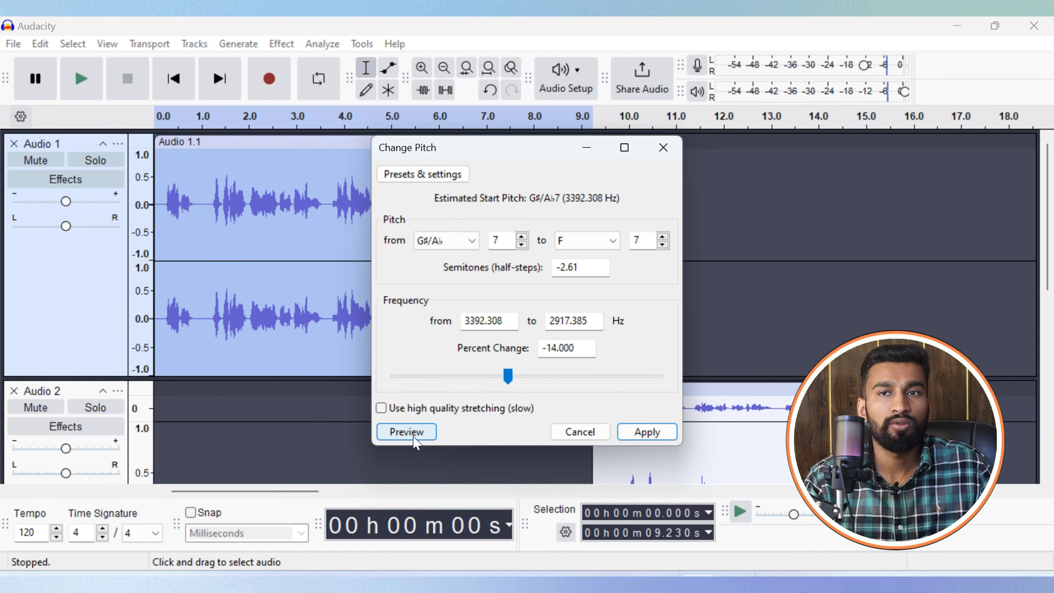
pyautogui.click(414, 436)
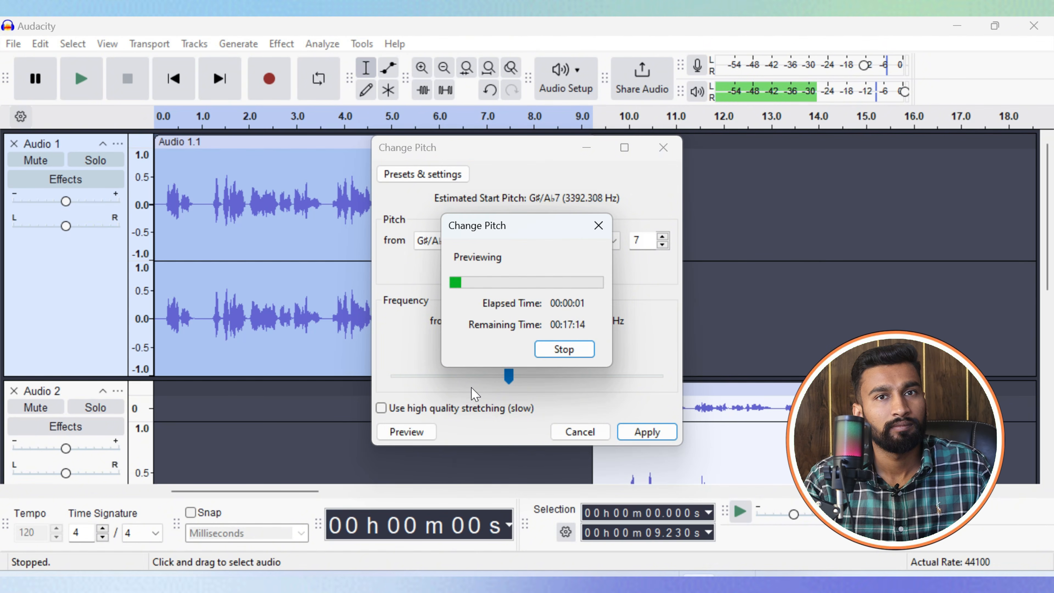
pyautogui.click(571, 351)
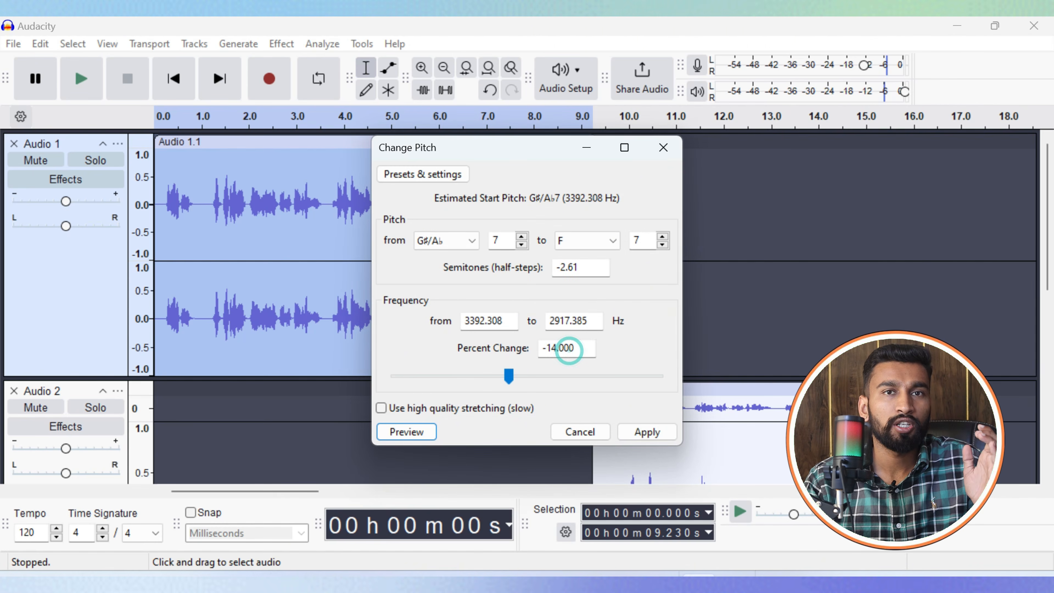
pyautogui.moveTo(507, 376); pyautogui.dragTo(582, 380)
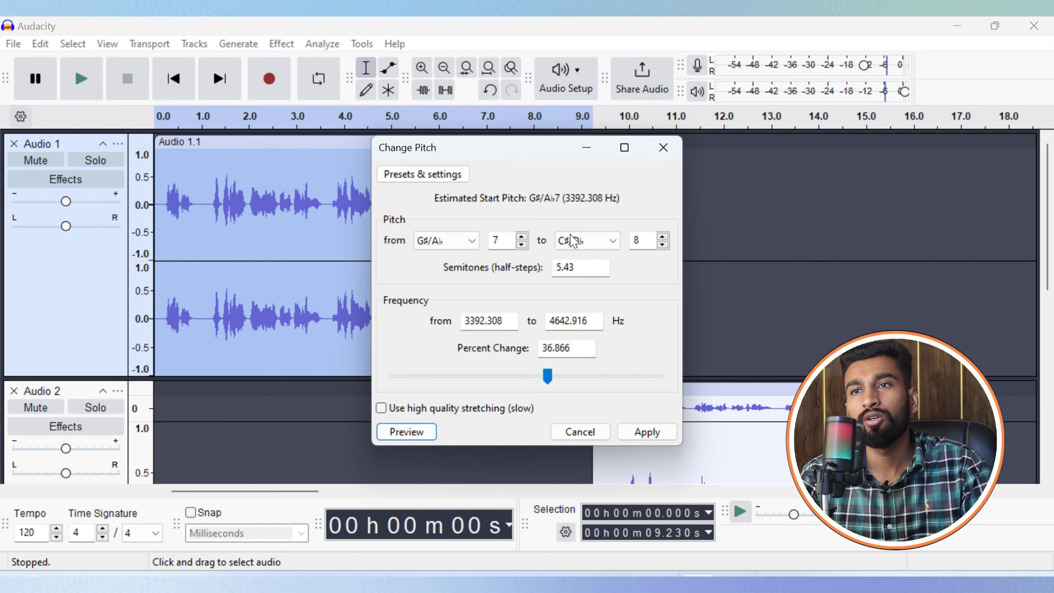
pyautogui.click(663, 148)
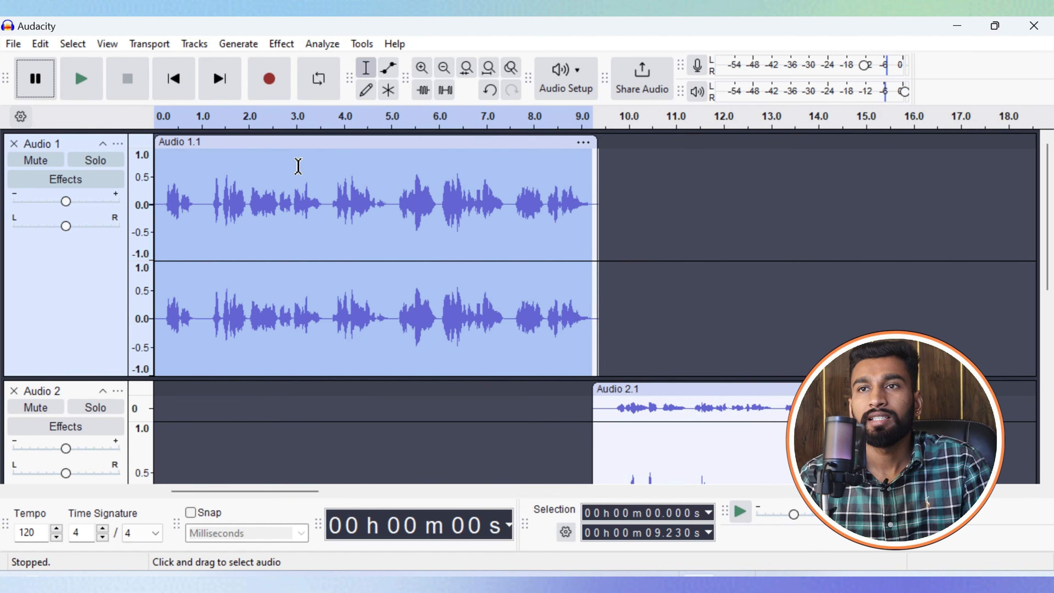
# Preview Change Speed and Pitch on the selected voice with a percent change of 12.575, and stop the preview.
pyautogui.click(280, 43)
pyautogui.click(324, 210)
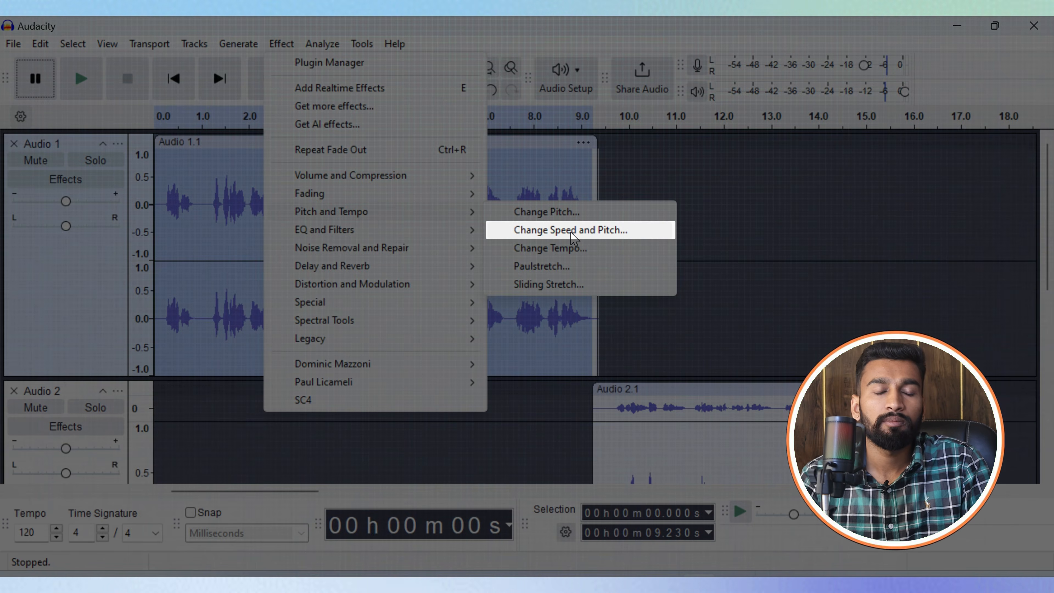
pyautogui.click(572, 233)
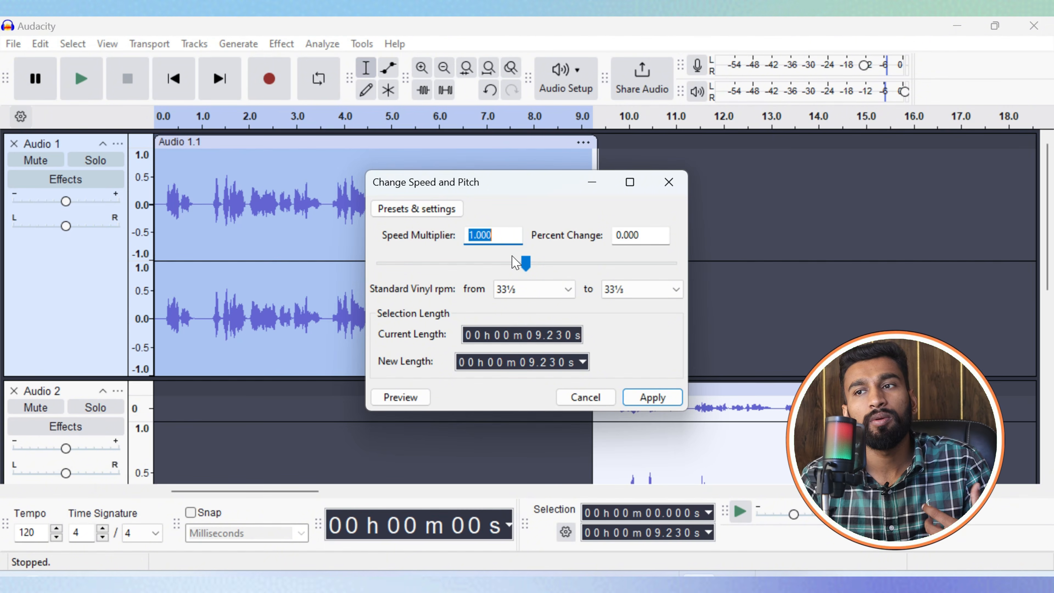
pyautogui.moveTo(530, 265); pyautogui.dragTo(534, 262)
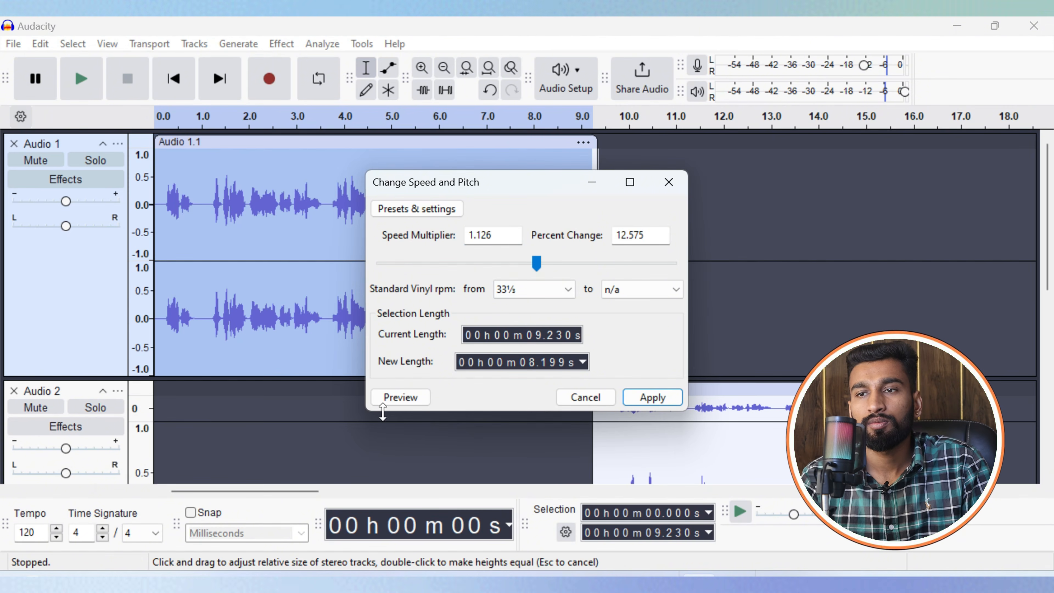
pyautogui.click(390, 397)
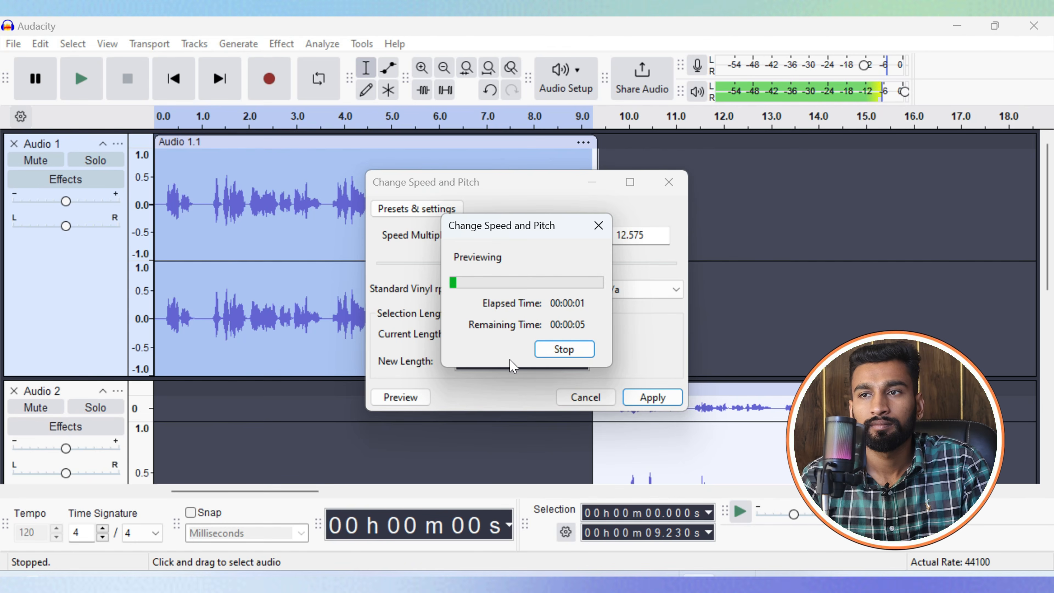
pyautogui.click(592, 233)
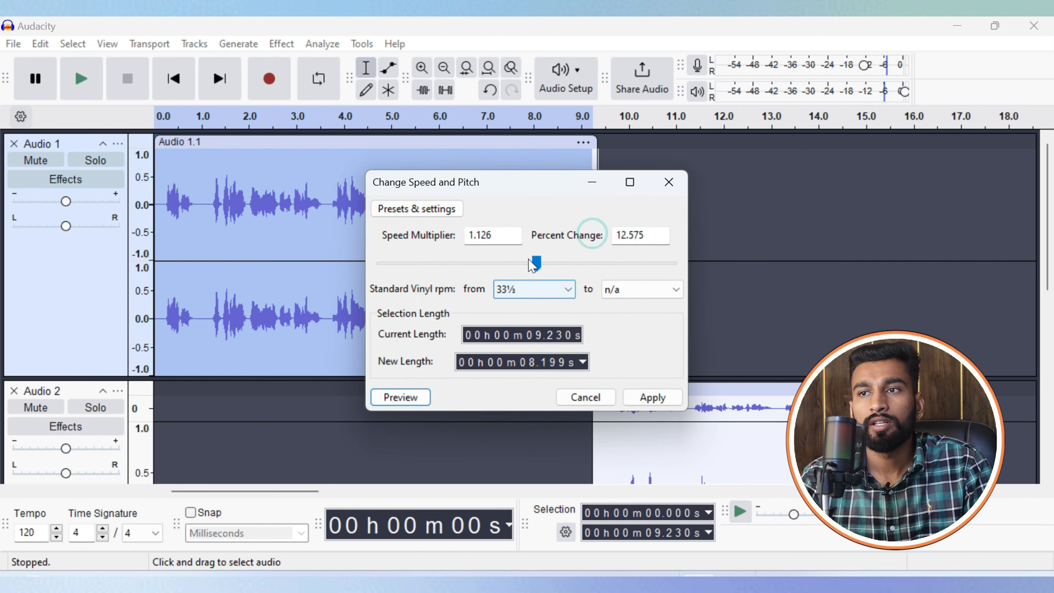
# Preview the speed and pitch change at -17 percent, and cancel the effect without applying it.
pyautogui.moveTo(530, 263); pyautogui.dragTo(501, 263)
pyautogui.click(417, 393)
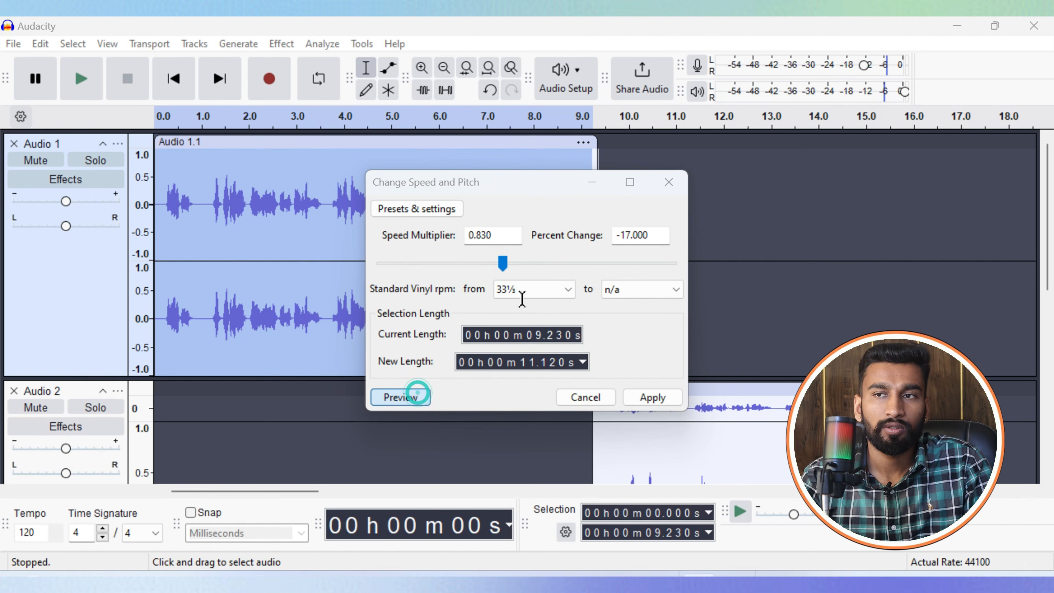
pyautogui.click(599, 226)
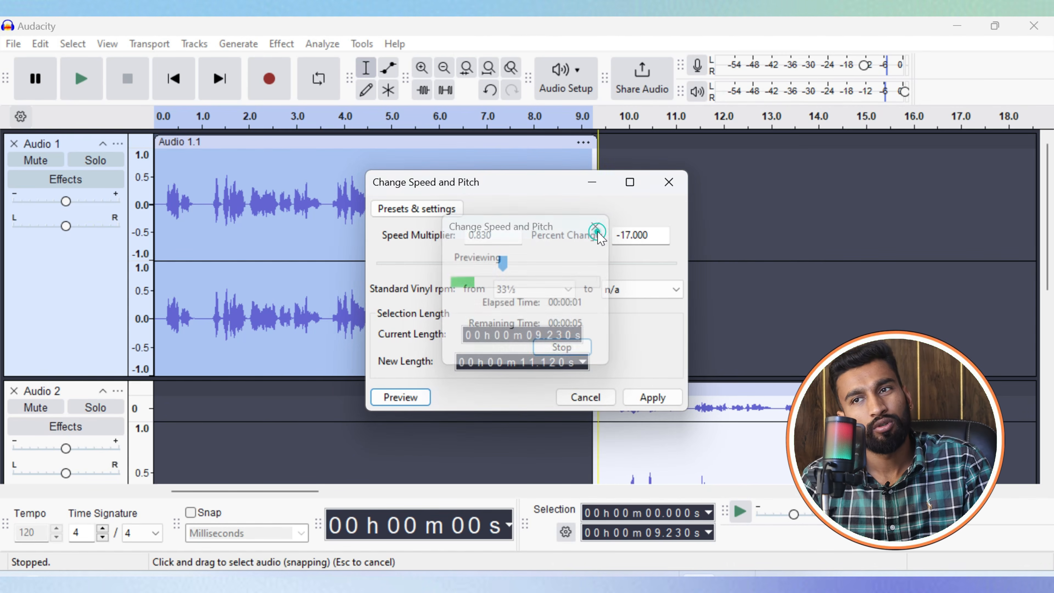
pyautogui.click(586, 396)
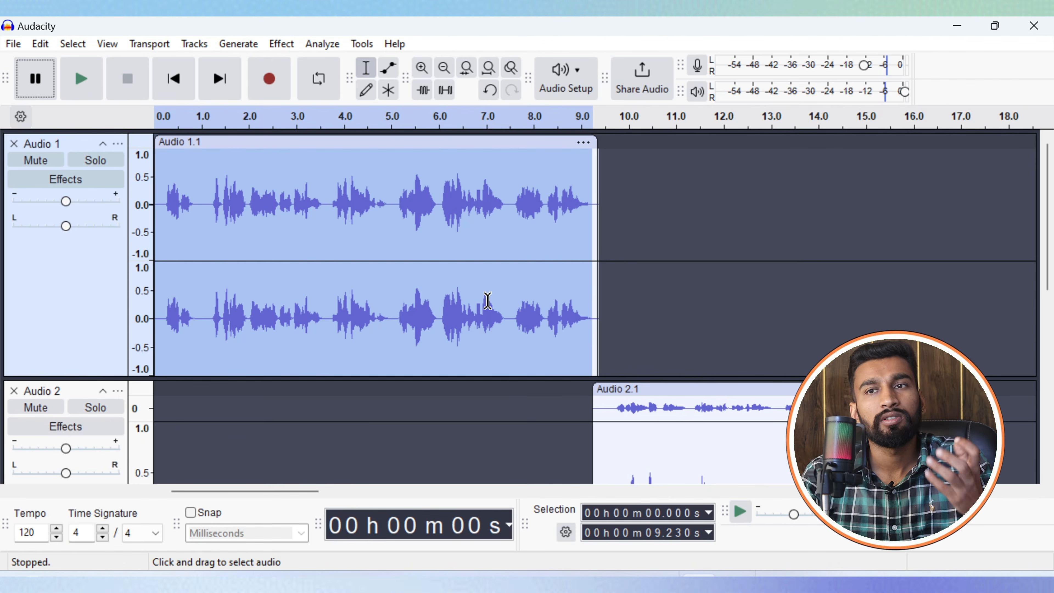
# Preview the Delay effect on the selected voice with its current settings, and cancel it without applying.
pyautogui.scroll(-5, 441, 299)
pyautogui.scroll(5, 416, 312)
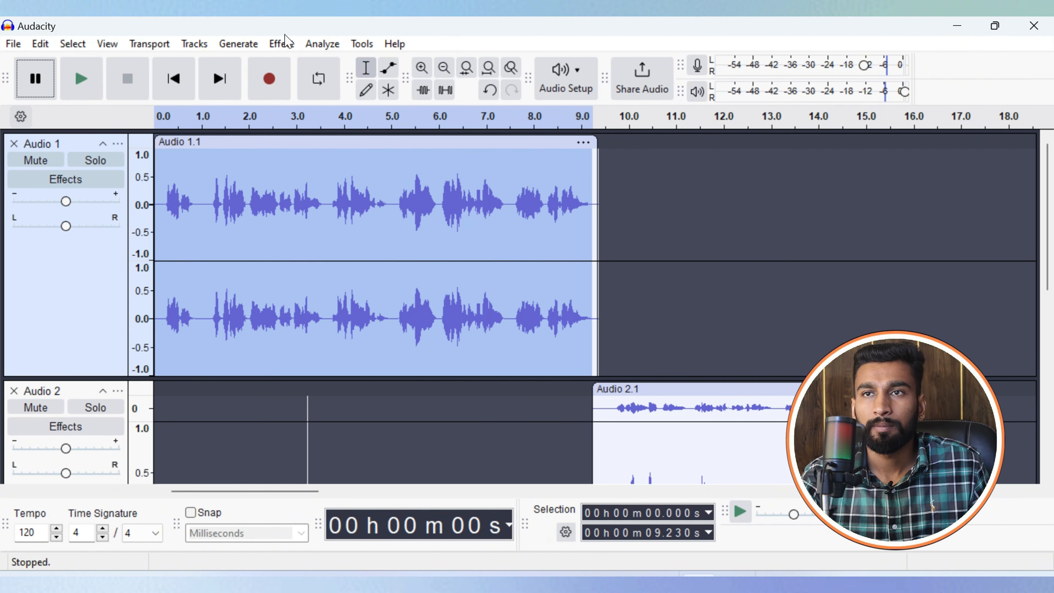
pyautogui.click(282, 44)
pyautogui.moveTo(327, 232)
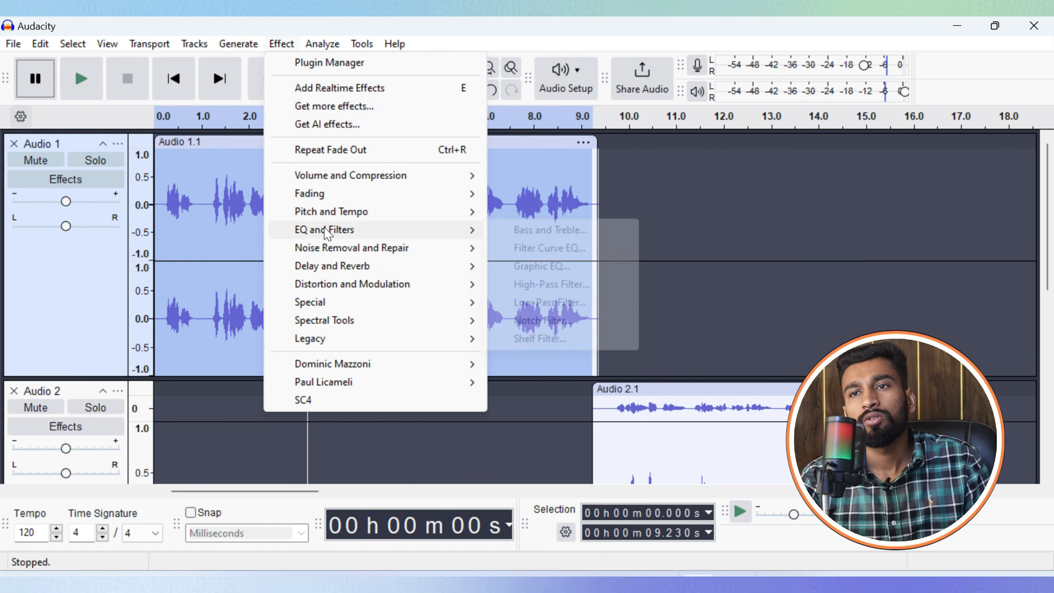
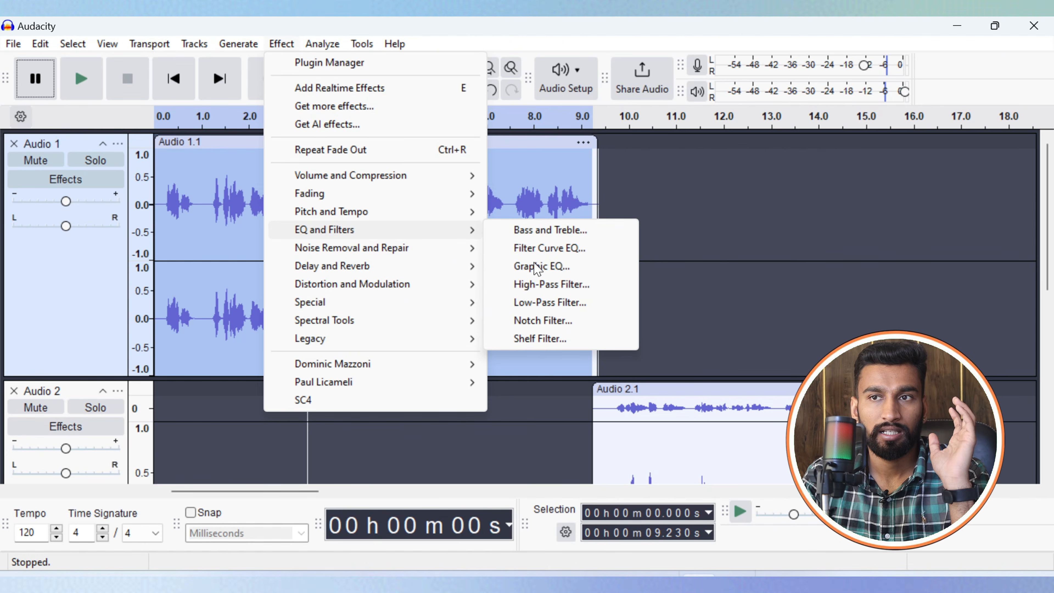
pyautogui.click(409, 247)
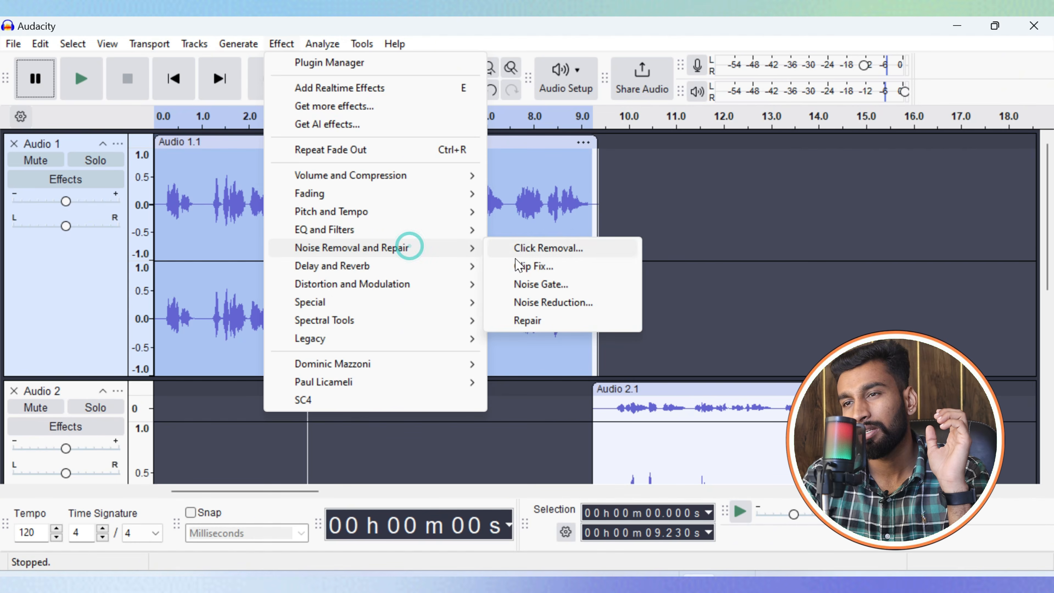
pyautogui.click(390, 269)
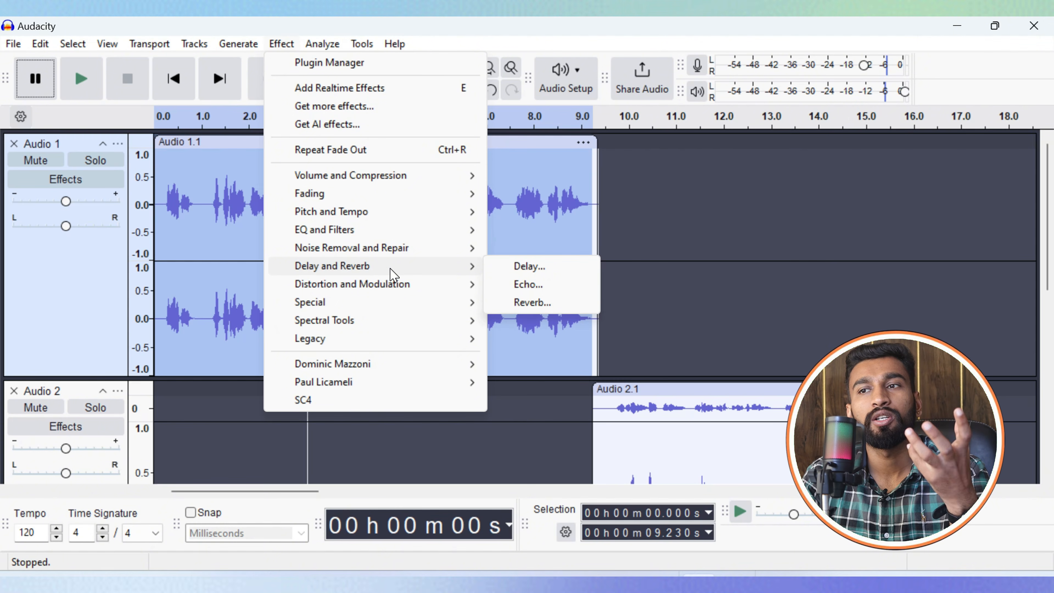
pyautogui.click(527, 266)
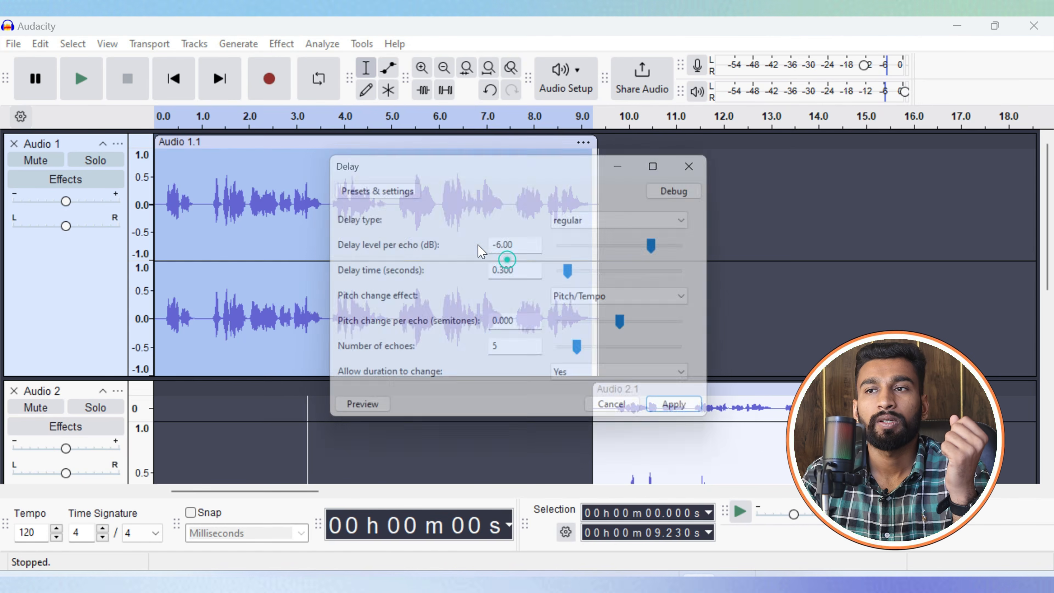
pyautogui.click(368, 411)
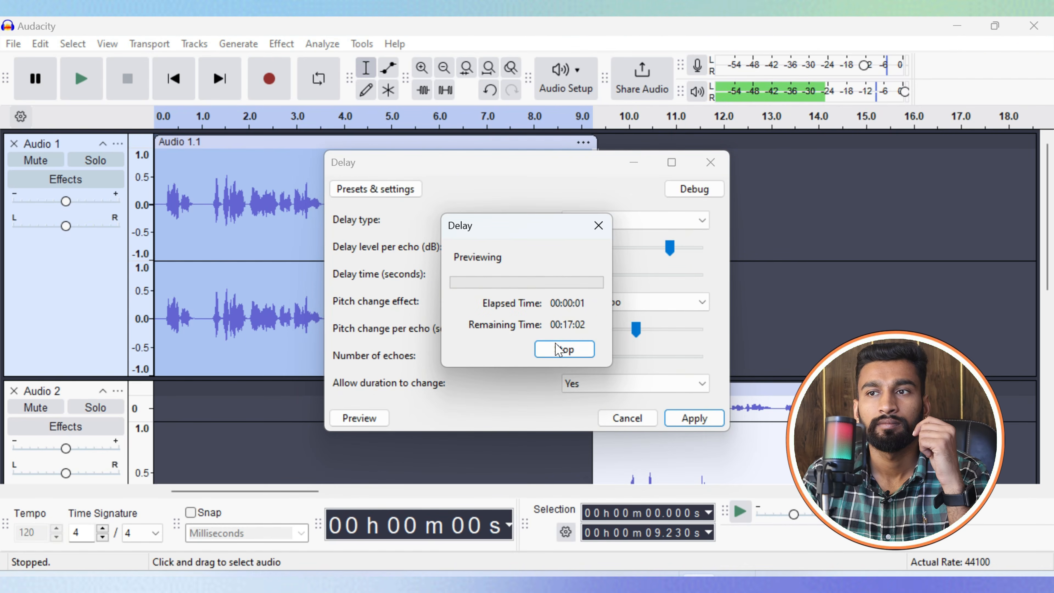
pyautogui.click(593, 229)
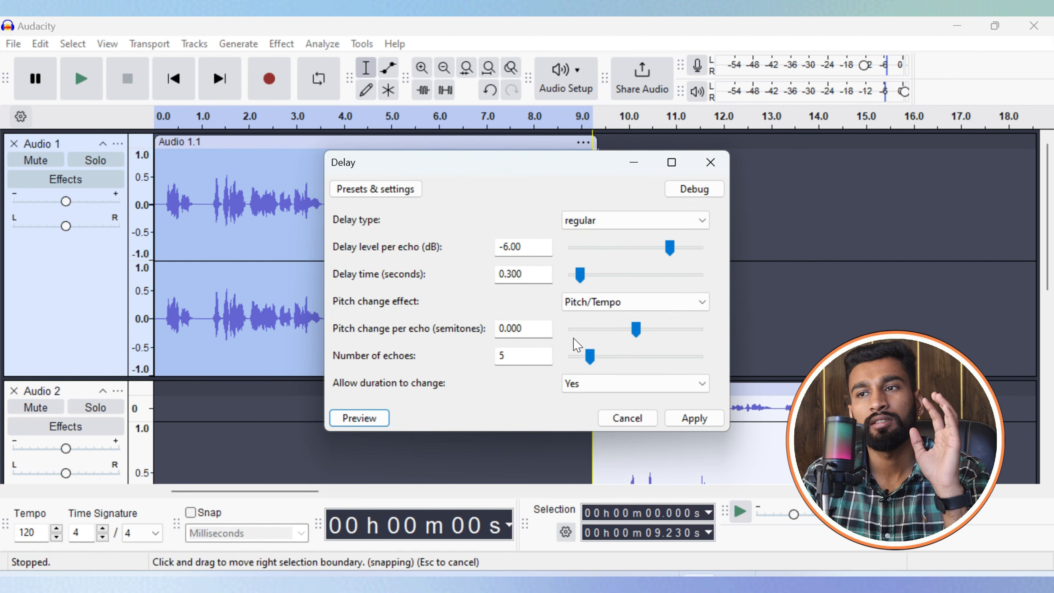
pyautogui.click(627, 418)
# Preview the Echo effect on the selected voice with its current settings, and close it without applying.
pyautogui.click(282, 43)
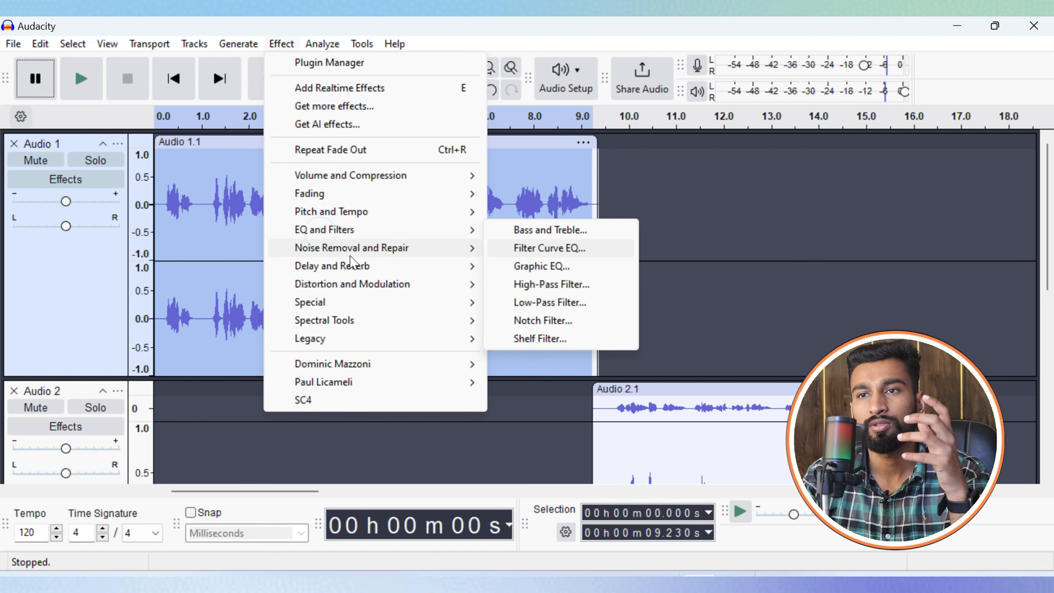
pyautogui.moveTo(330, 236)
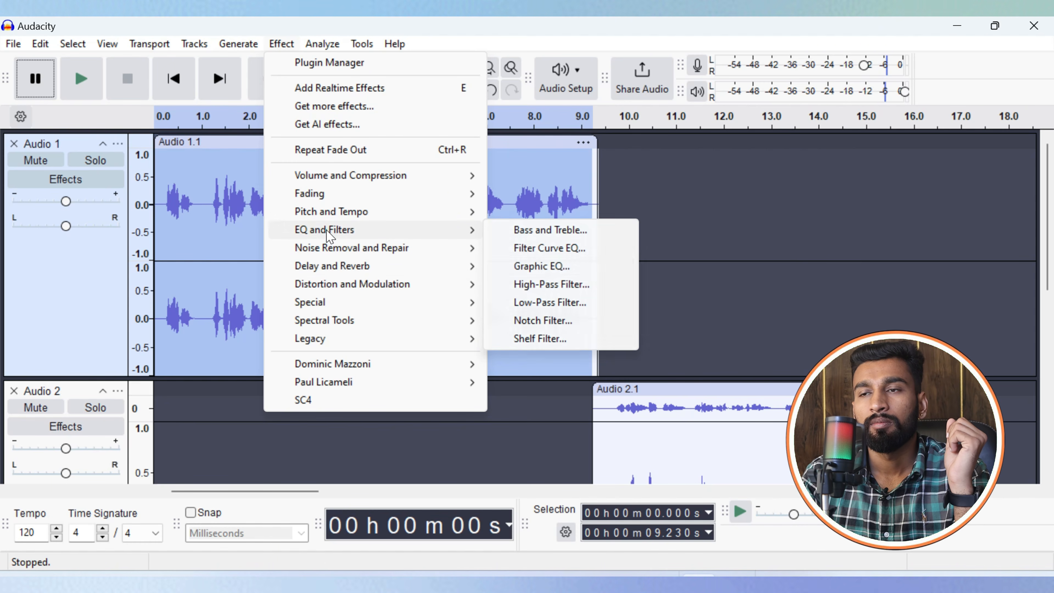
pyautogui.moveTo(415, 266)
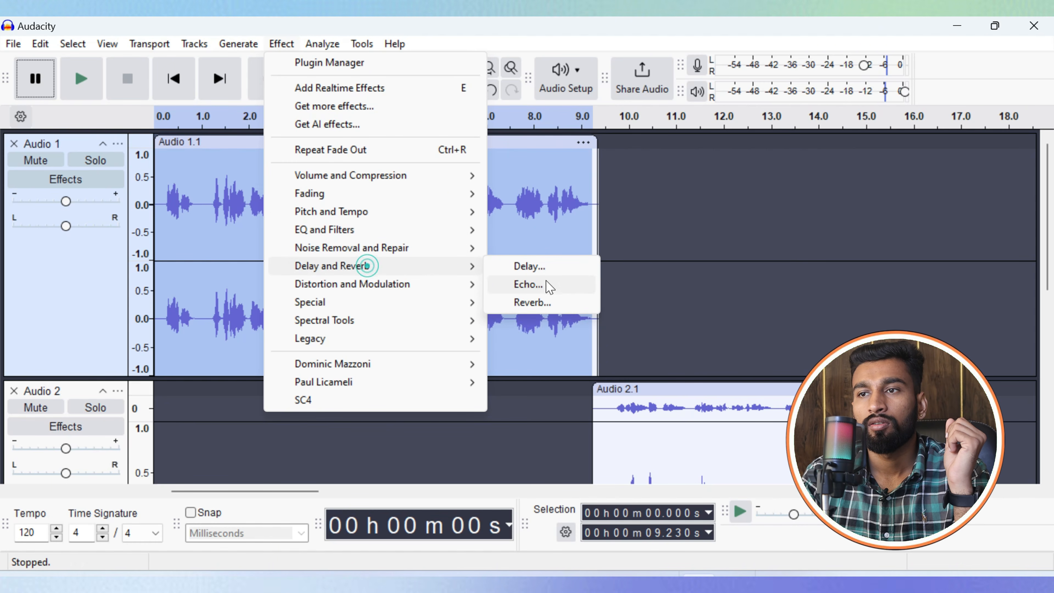
pyautogui.click(532, 284)
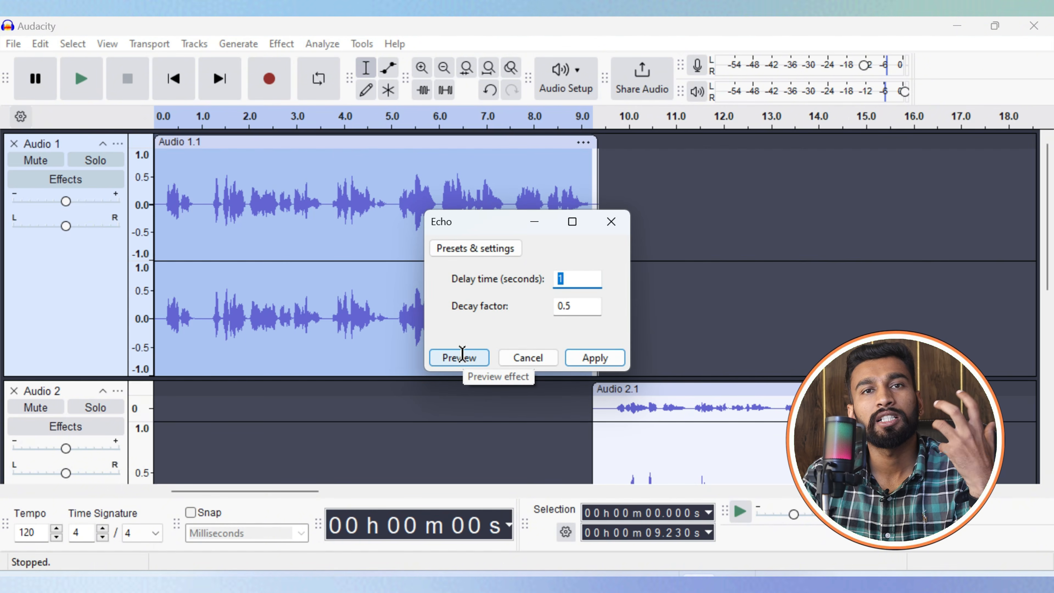
pyautogui.click(462, 355)
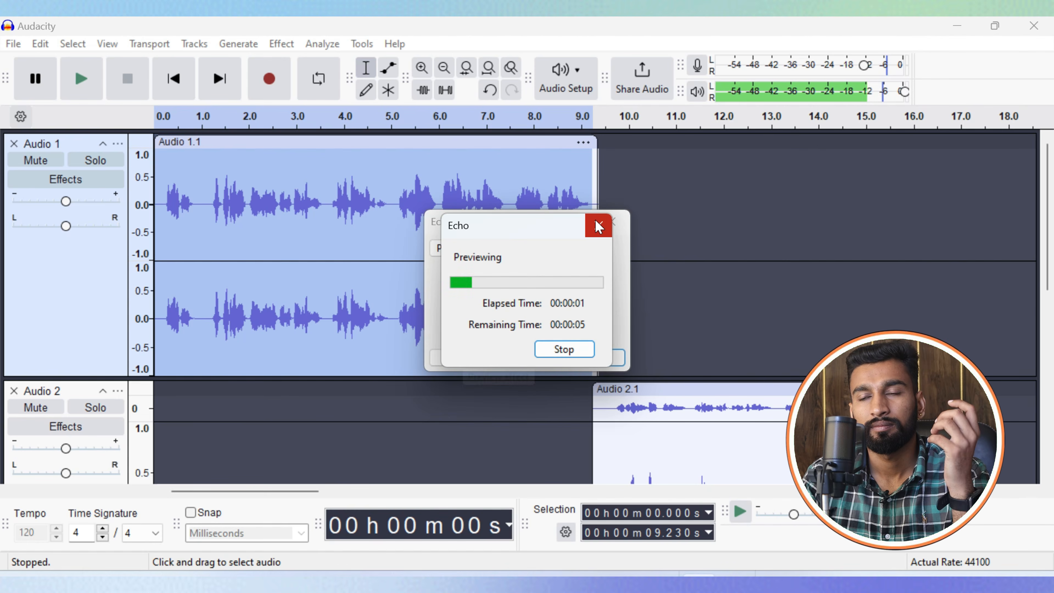
pyautogui.click(599, 227)
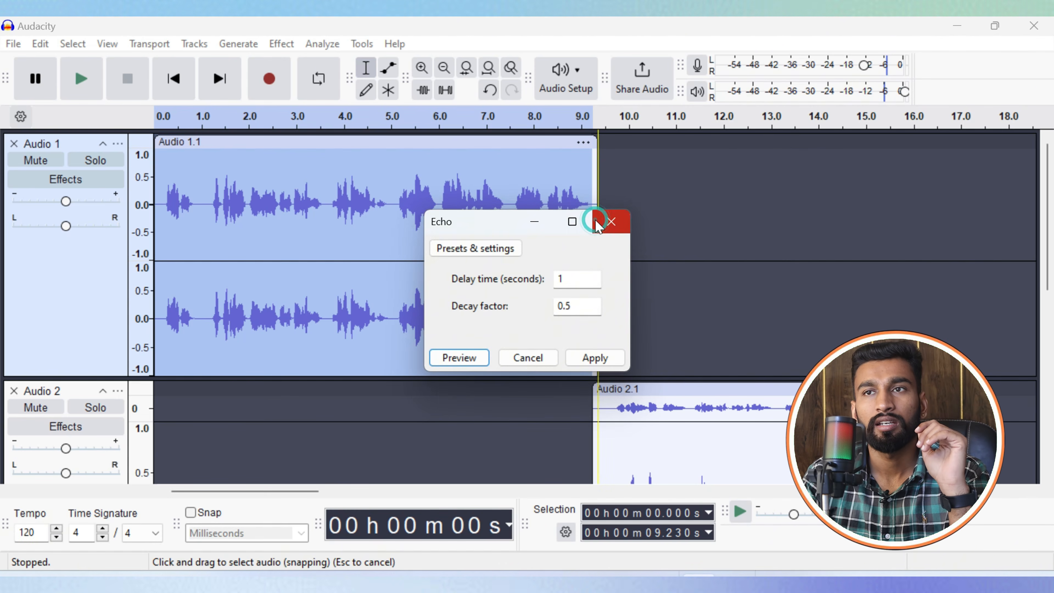
pyautogui.click(602, 219)
pyautogui.click(291, 43)
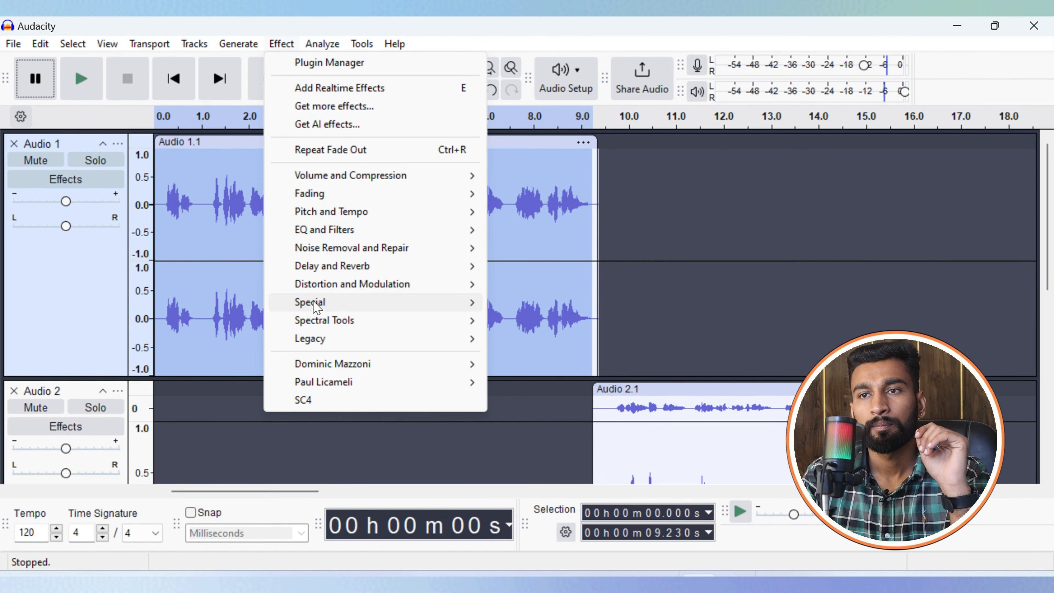
pyautogui.moveTo(358, 284)
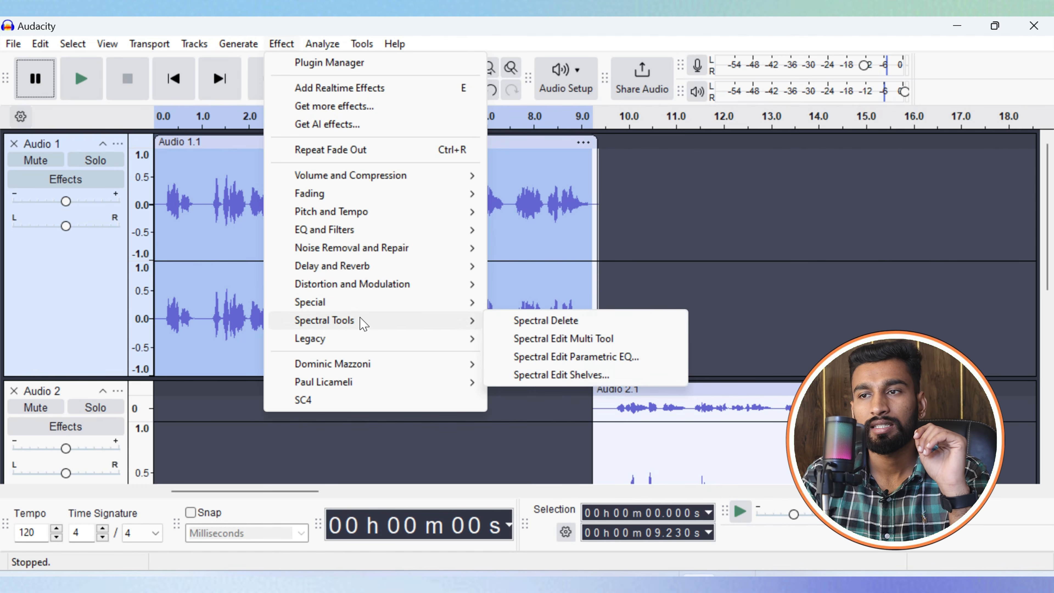
pyautogui.moveTo(348, 303)
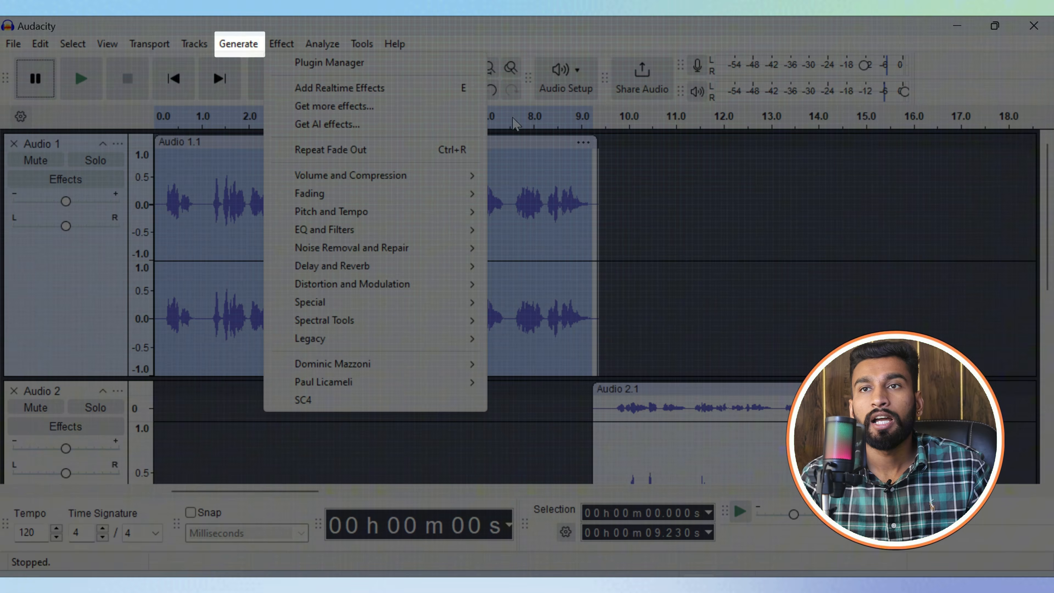
# Preview a generated Chirp with its current settings, stop the preview, and close the generator without creating audio.
pyautogui.click(240, 44)
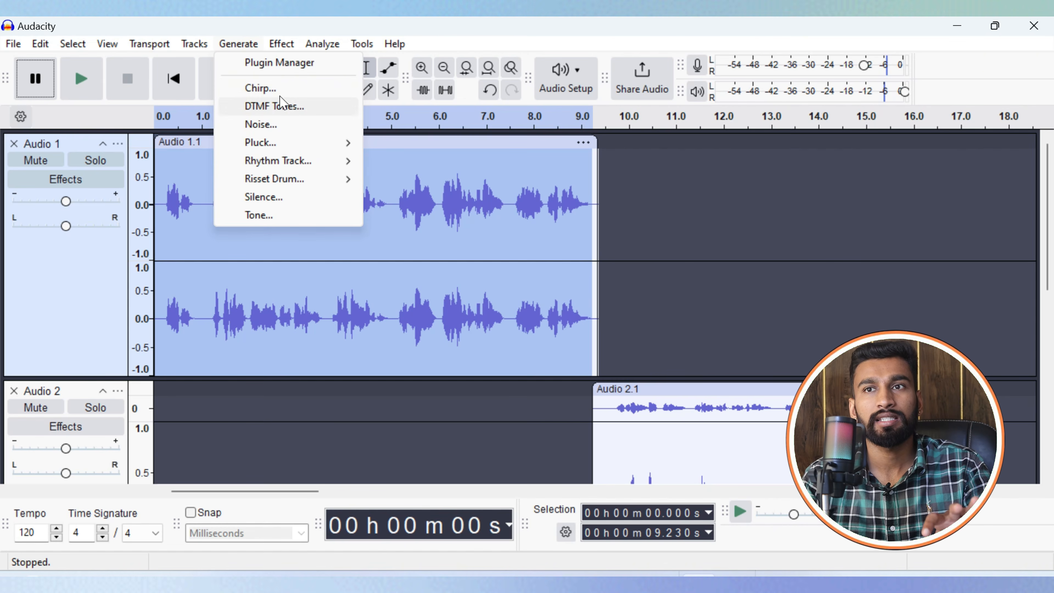
pyautogui.click(259, 93)
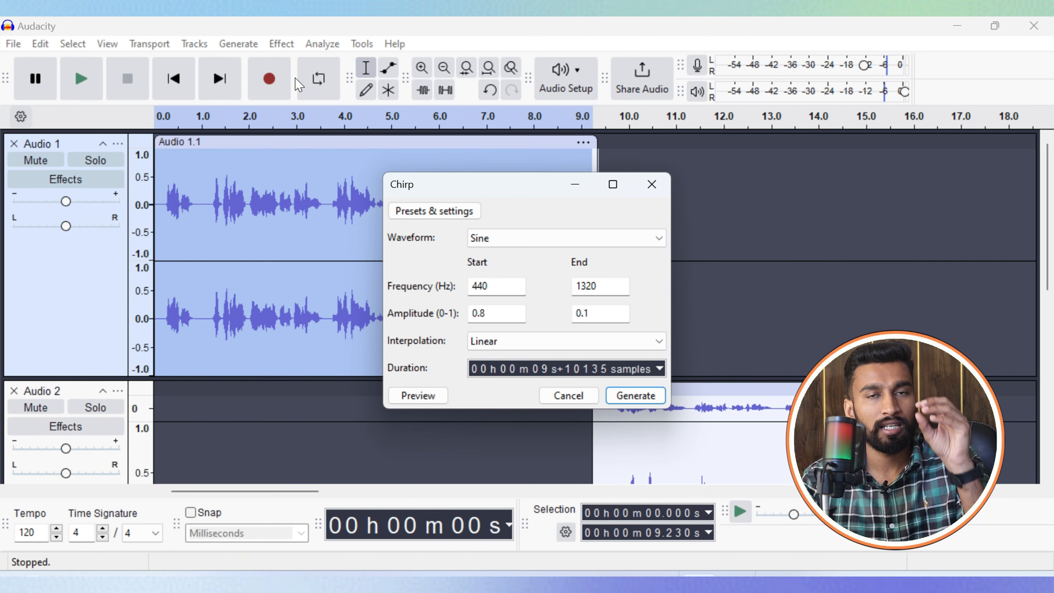
pyautogui.click(432, 396)
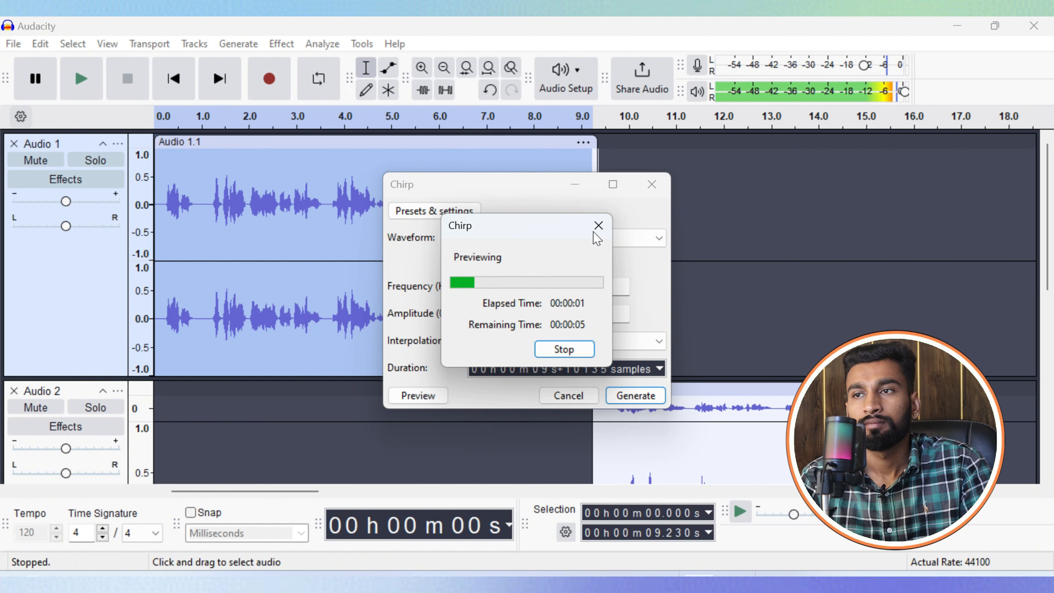
pyautogui.click(598, 225)
pyautogui.click(651, 184)
# Preview generated DTMF Tones with the current sequence, and cancel without creating audio.
pyautogui.click(271, 44)
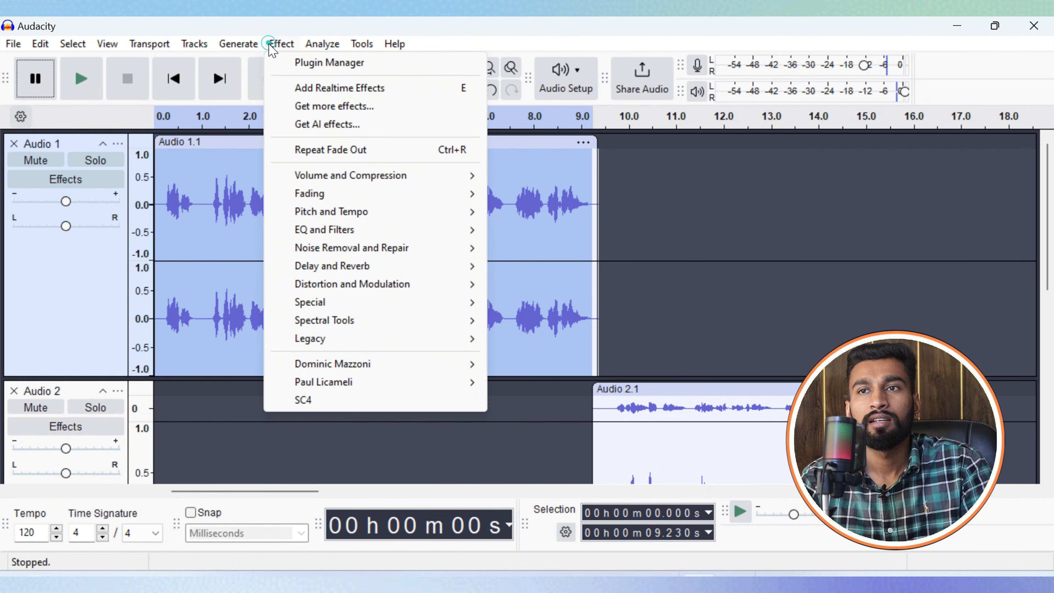
pyautogui.moveTo(233, 48)
pyautogui.click(249, 108)
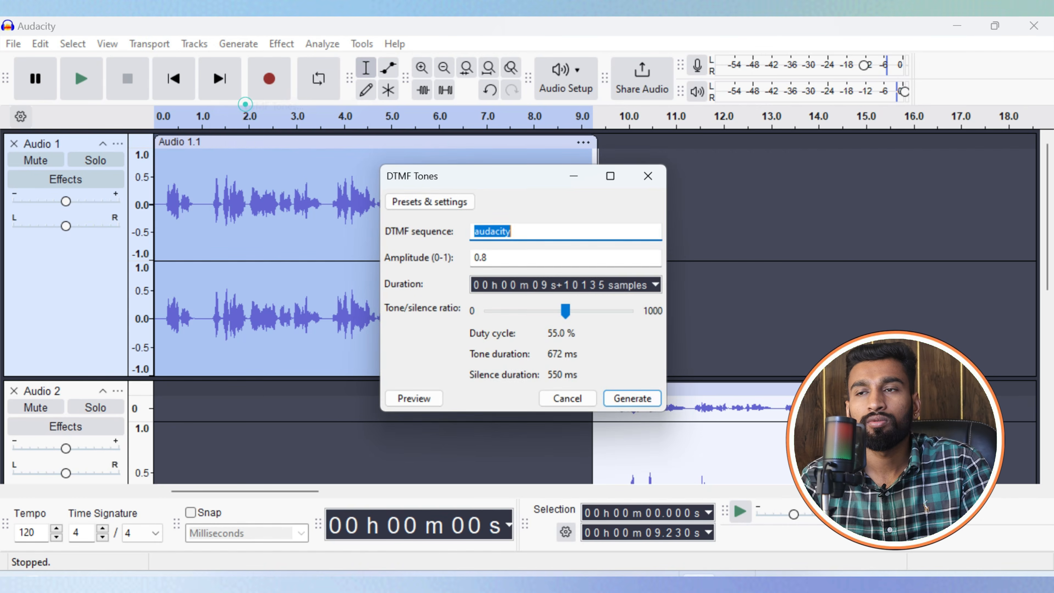
pyautogui.click(432, 399)
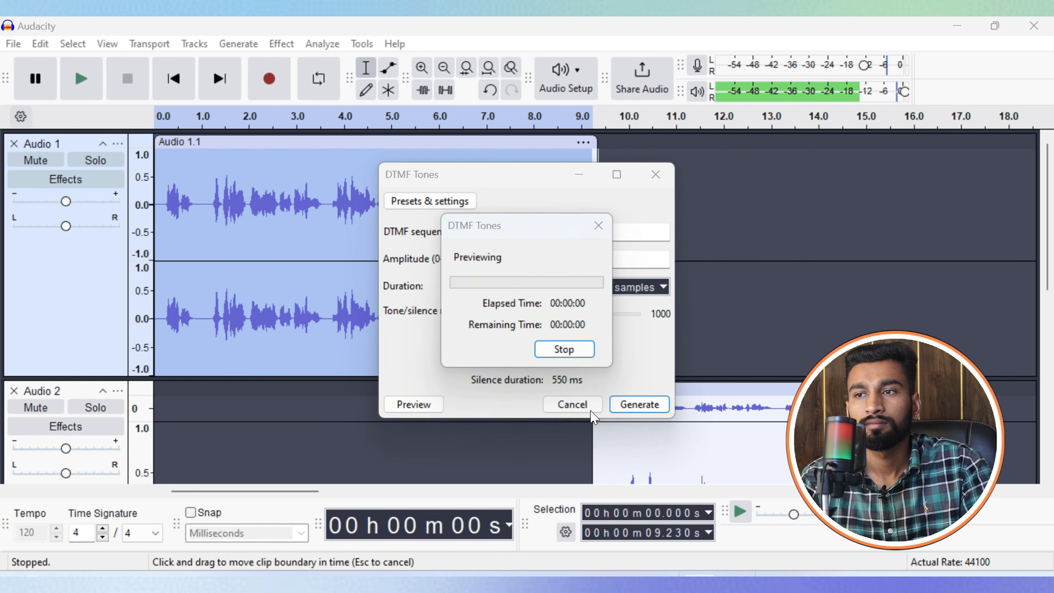
pyautogui.click(572, 403)
# Preview generated white noise, stop the preview, and cancel without creating audio.
pyautogui.click(238, 44)
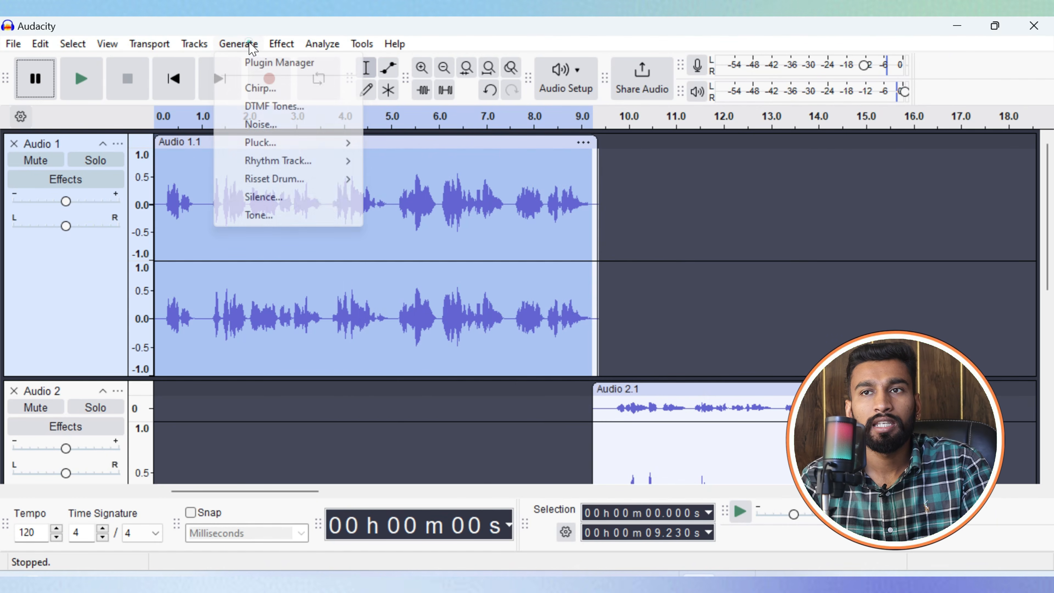
pyautogui.click(260, 120)
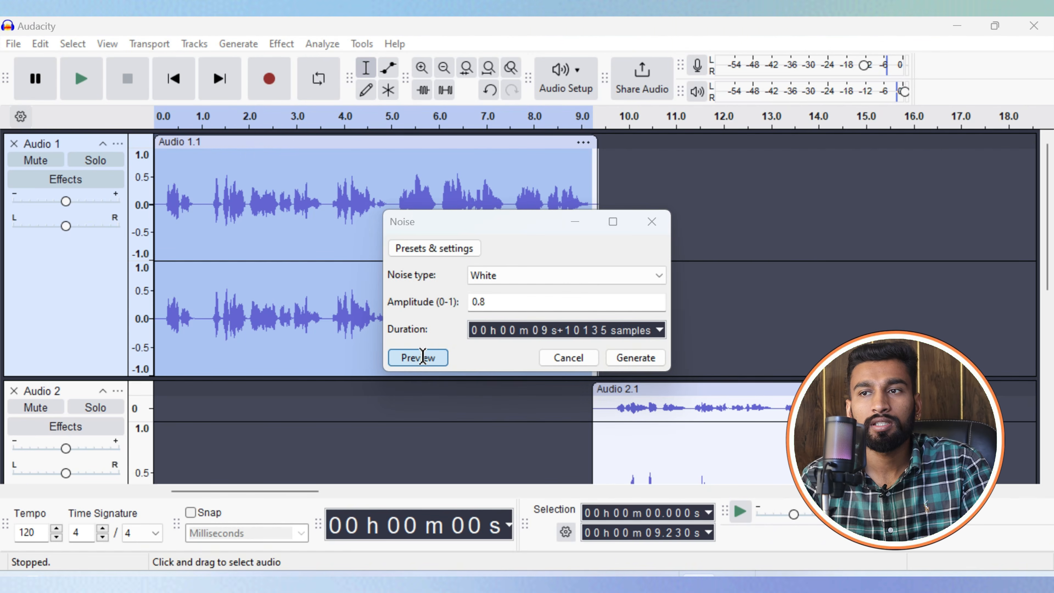
pyautogui.click(418, 357)
pyautogui.click(564, 349)
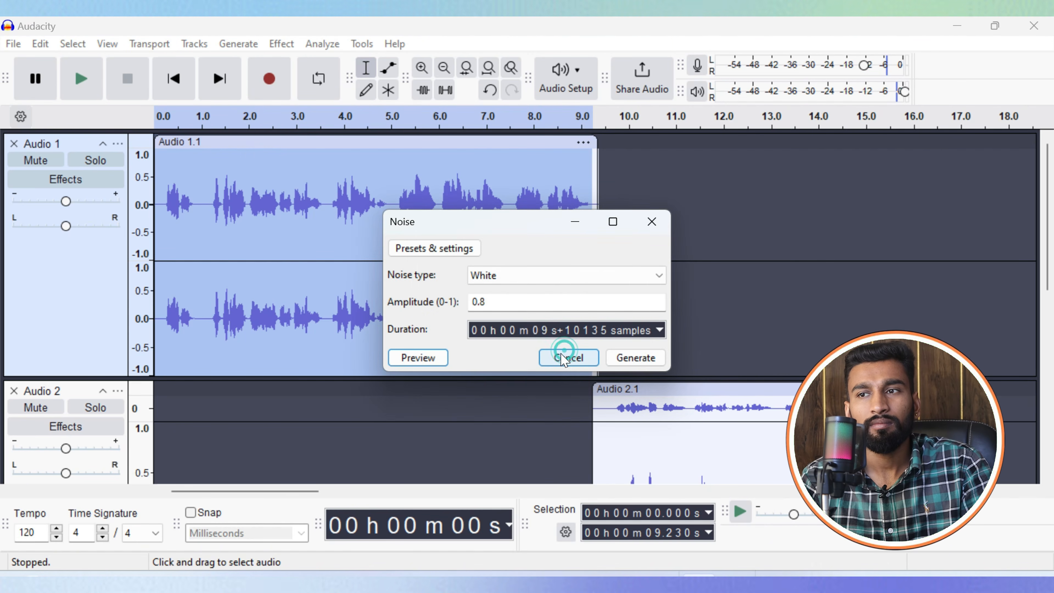
pyautogui.click(565, 358)
pyautogui.click(235, 45)
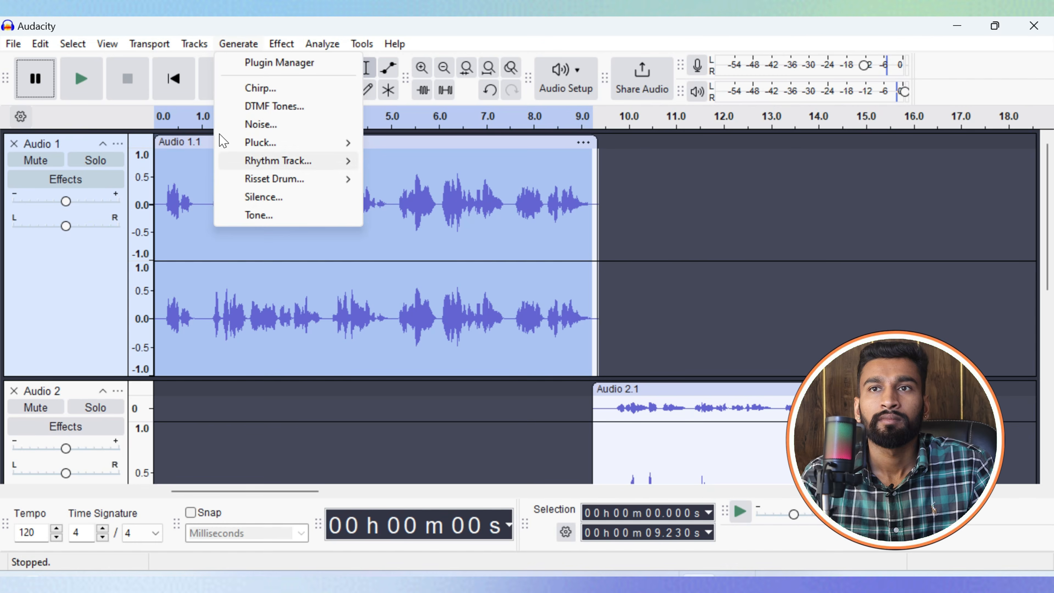
pyautogui.moveTo(186, 46)
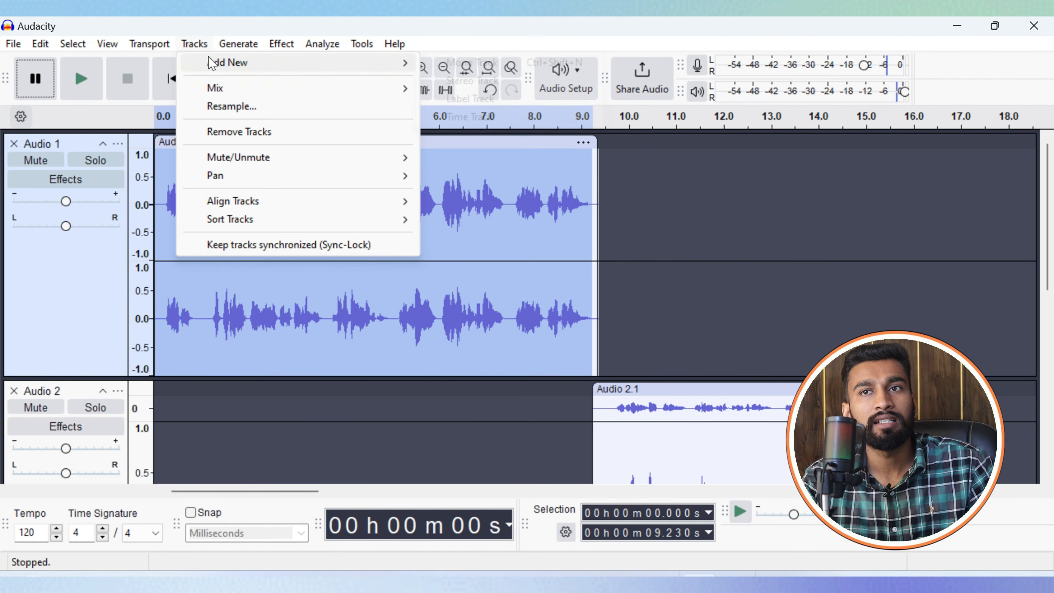
pyautogui.moveTo(211, 63)
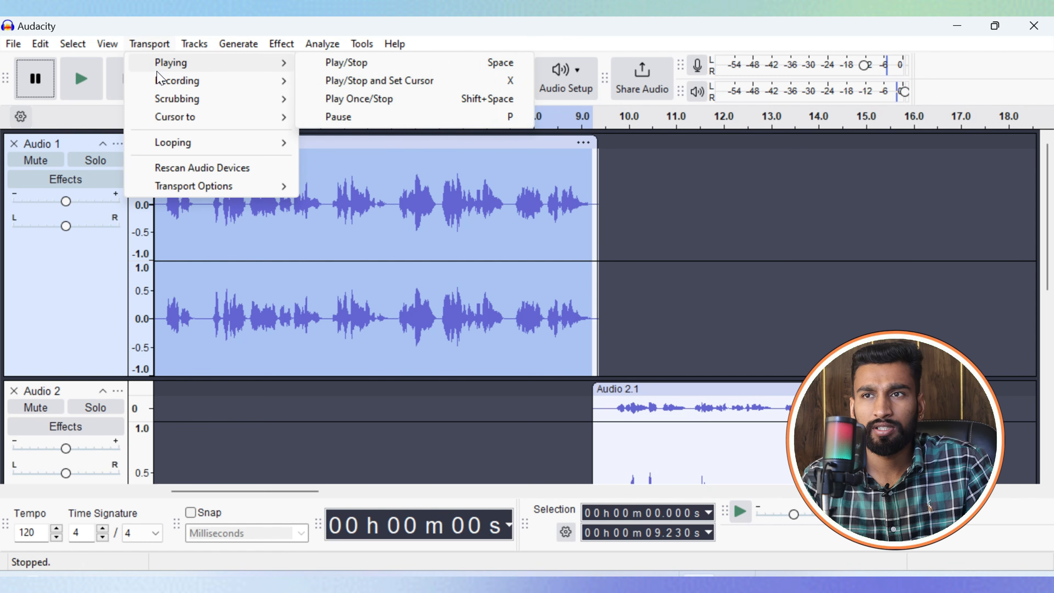
pyautogui.moveTo(163, 87)
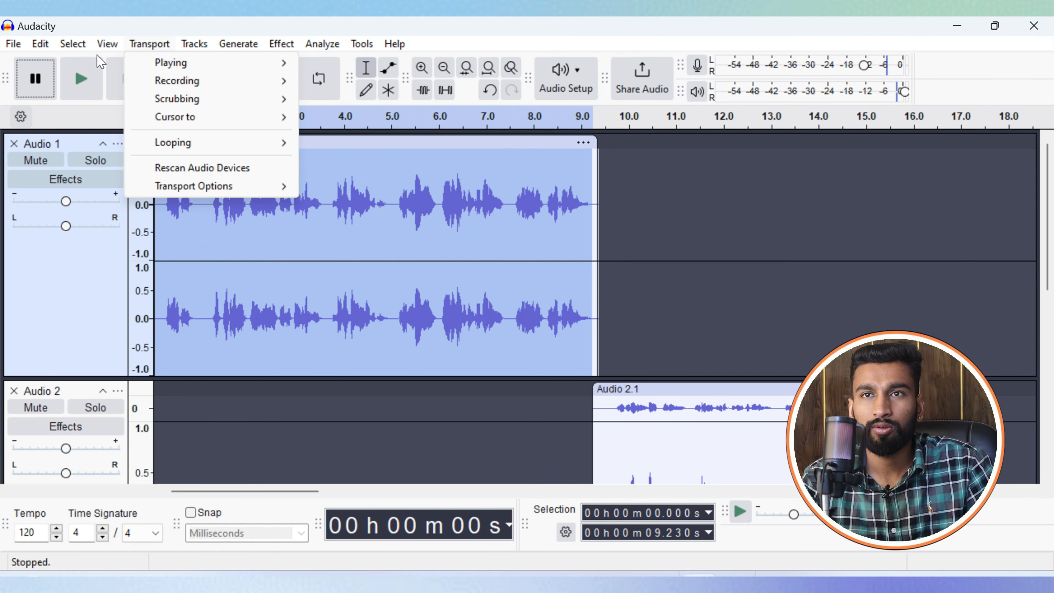
pyautogui.moveTo(99, 49)
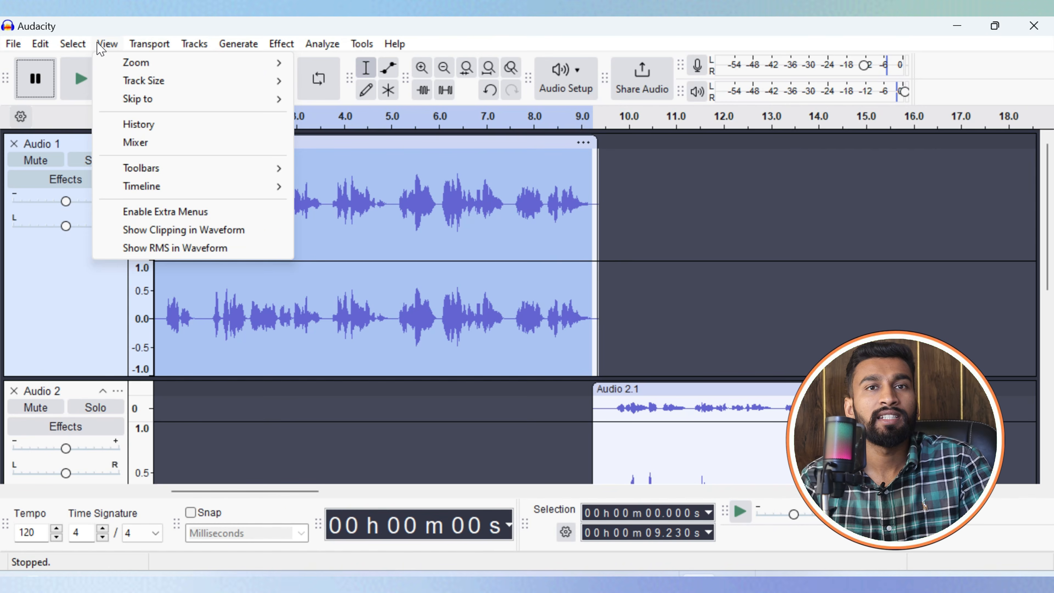
pyautogui.click(428, 390)
# Select the background music on the BG track from about 23 s to past its end, and delete that part.
pyautogui.scroll(-8, 400, 353)
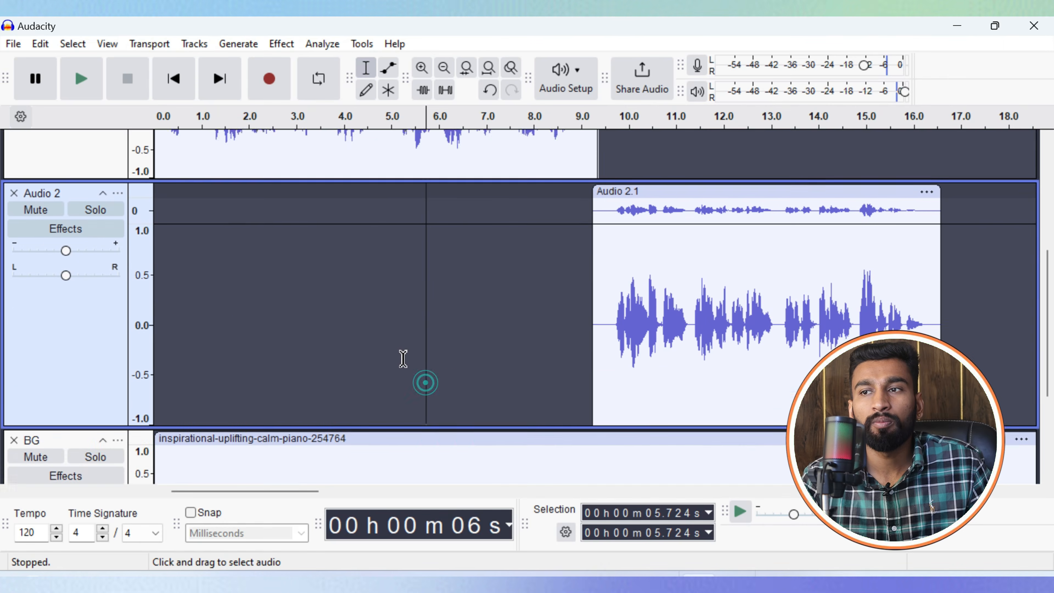
pyautogui.keyDown('ctrl'); pyautogui.scroll(-3, 391, 344); pyautogui.keyUp('ctrl')
pyautogui.scroll(3, 471, 295)
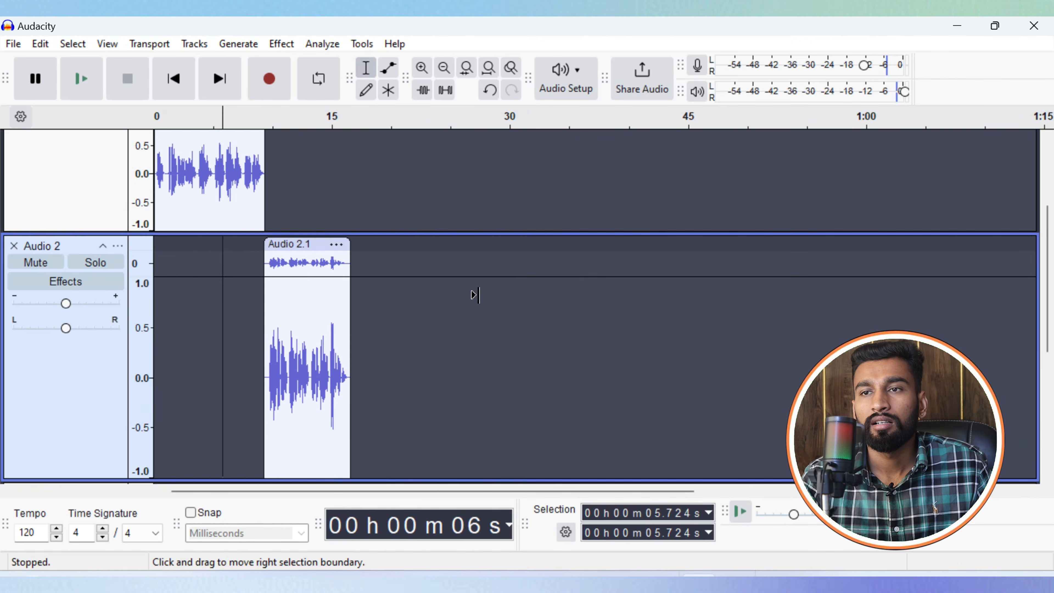
pyautogui.keyDown('ctrl'); pyautogui.scroll(-4, 418, 287); pyautogui.keyUp('ctrl')
pyautogui.scroll(-5, 419, 302)
pyautogui.scroll(2, 413, 307)
pyautogui.moveTo(424, 378); pyautogui.dragTo(204, 377)
pyautogui.scroll(-3, 374, 336)
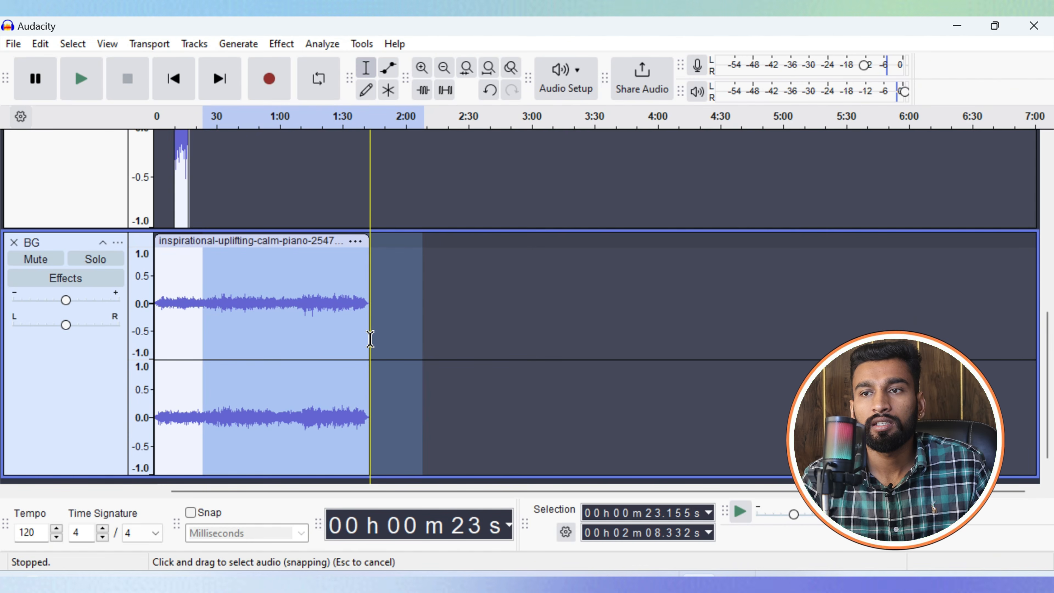
pyautogui.press('Delete')
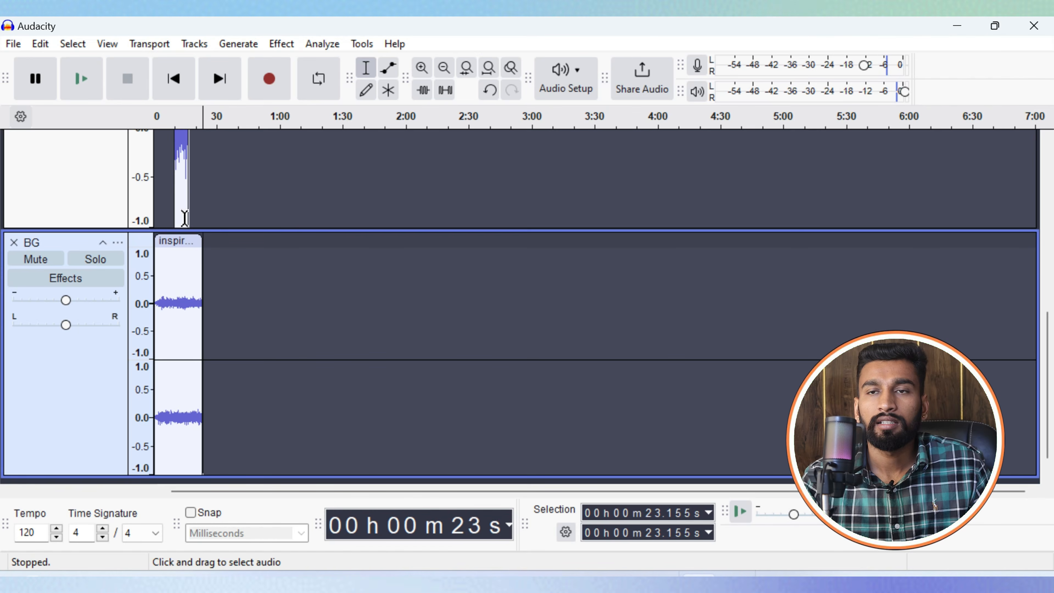
# Shorten the BG music clip to end at about 18.7 s, and fade out its last 0.4 s.
pyautogui.keyDown('ctrl'); pyautogui.scroll(6, 218, 219); pyautogui.keyUp('ctrl')
pyautogui.scroll(3, 784, 413)
pyautogui.scroll(-3, 784, 414)
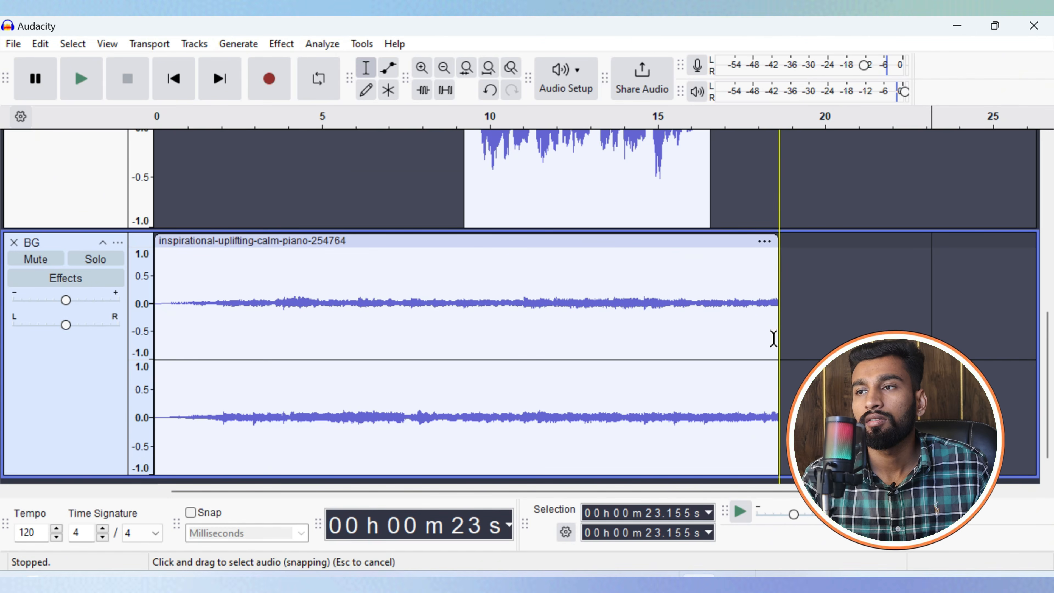
pyautogui.moveTo(768, 328); pyautogui.dragTo(774, 327)
pyautogui.click(290, 43)
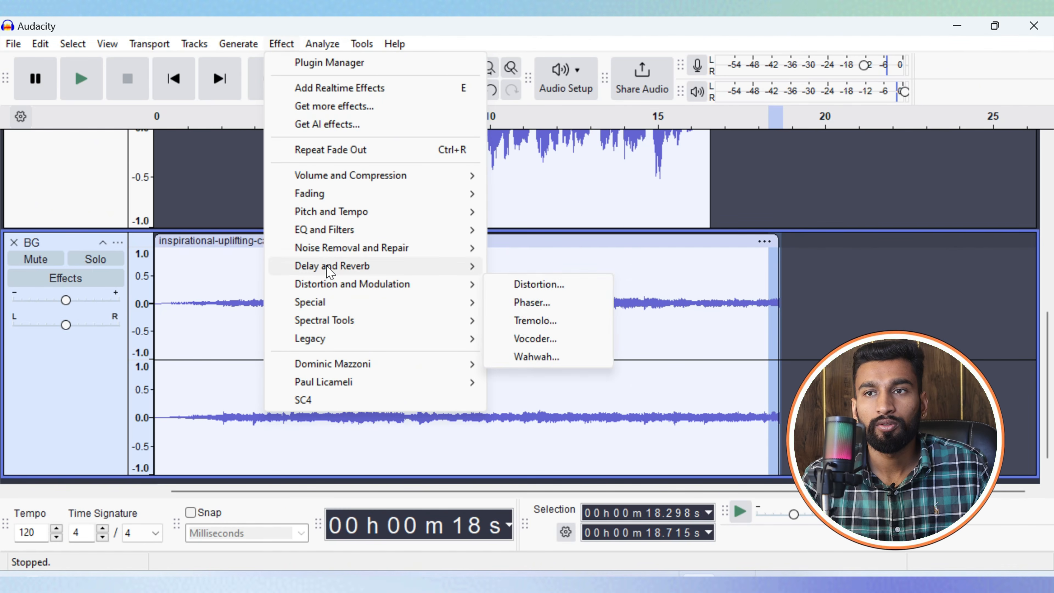
pyautogui.moveTo(323, 253)
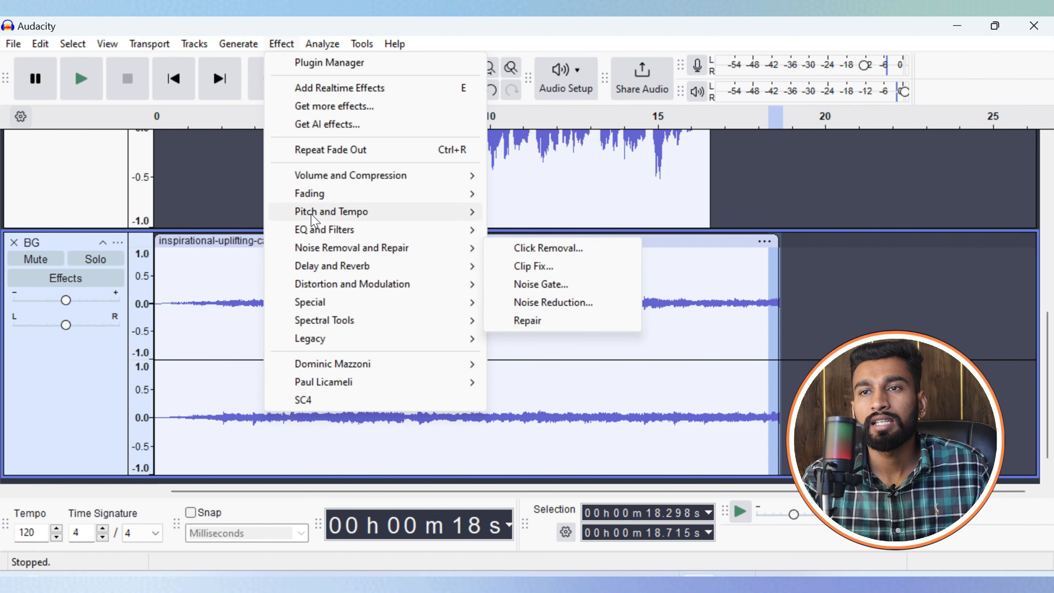
pyautogui.moveTo(315, 194)
pyautogui.click(567, 266)
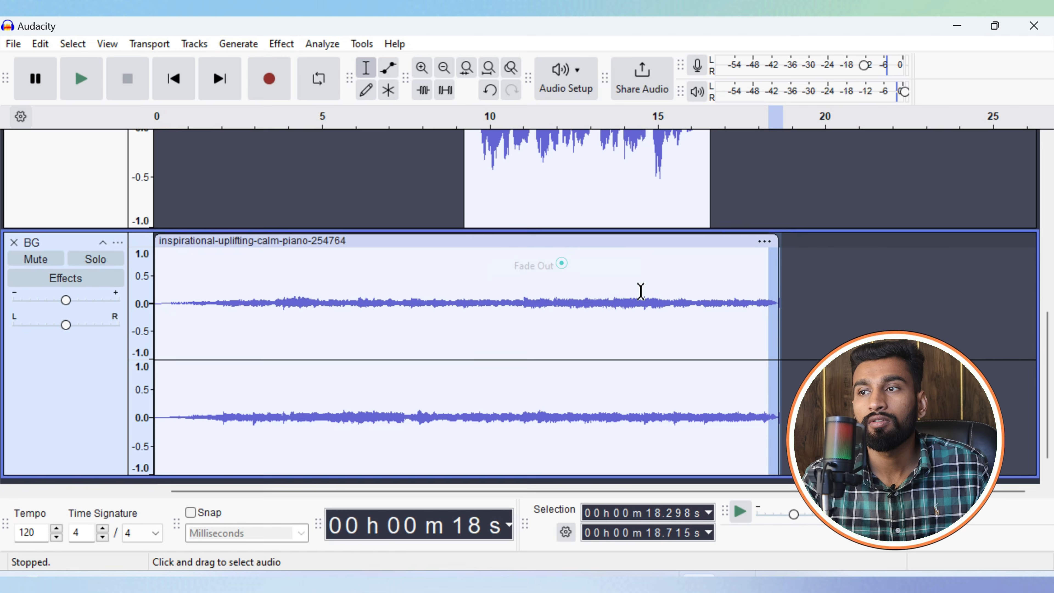
# Trim the end of the BG music clip to about 17.2 s, and fade it out from about 16.6 s to its end.
pyautogui.click(707, 333)
pyautogui.moveTo(781, 269); pyautogui.dragTo(731, 273)
pyautogui.click(281, 44)
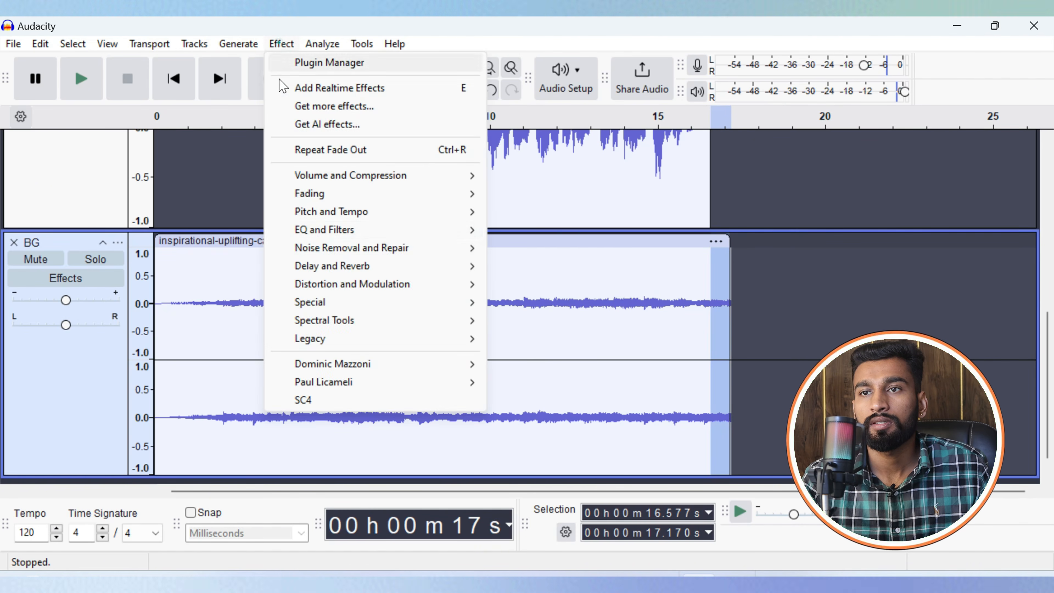
pyautogui.click(312, 194)
pyautogui.click(534, 265)
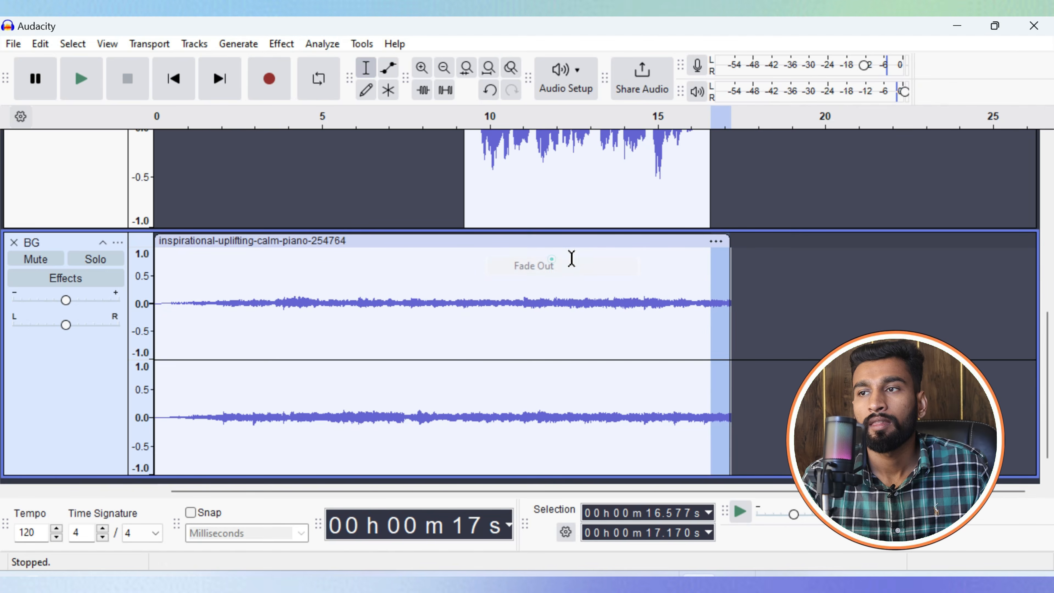
# Play the whole arrangement from the beginning to check the music's fade-out, and stop playback after about 17 s.
pyautogui.click(369, 285)
pyautogui.scroll(10, 299, 224)
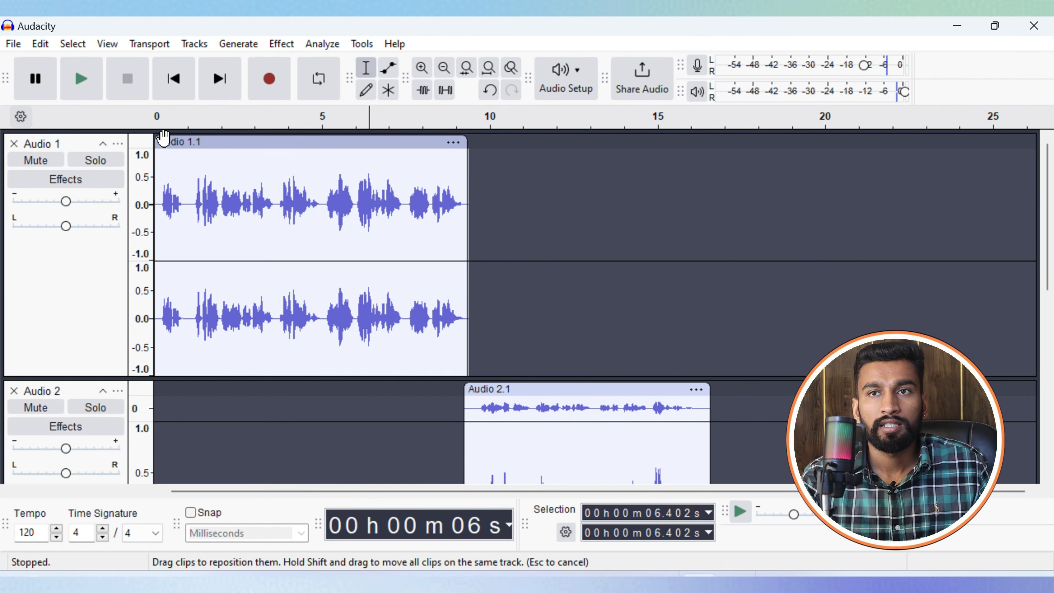
pyautogui.click(156, 126)
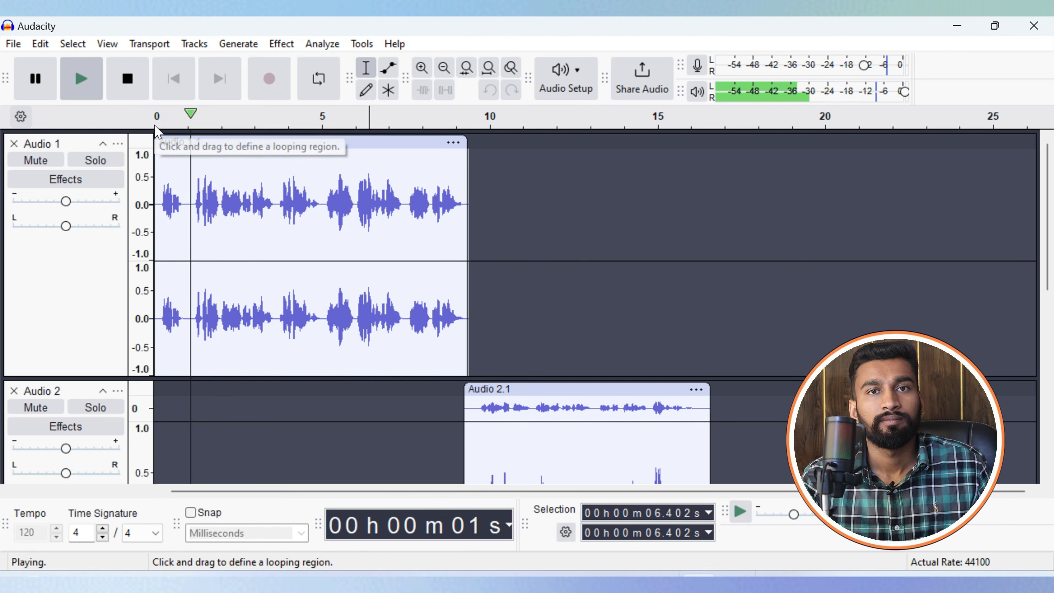
pyautogui.scroll(-10, 252, 290)
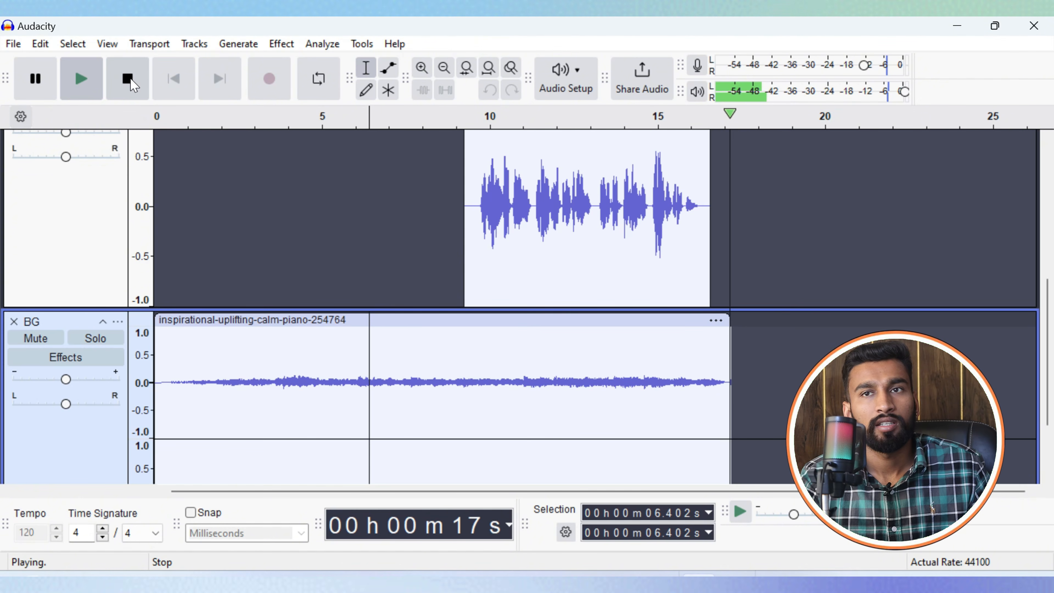
pyautogui.click(129, 83)
# Select the whole Audio 1 clip and amplify it by 5.185 dB with a new peak amplitude of 0.0 dB.
pyautogui.scroll(5, 315, 281)
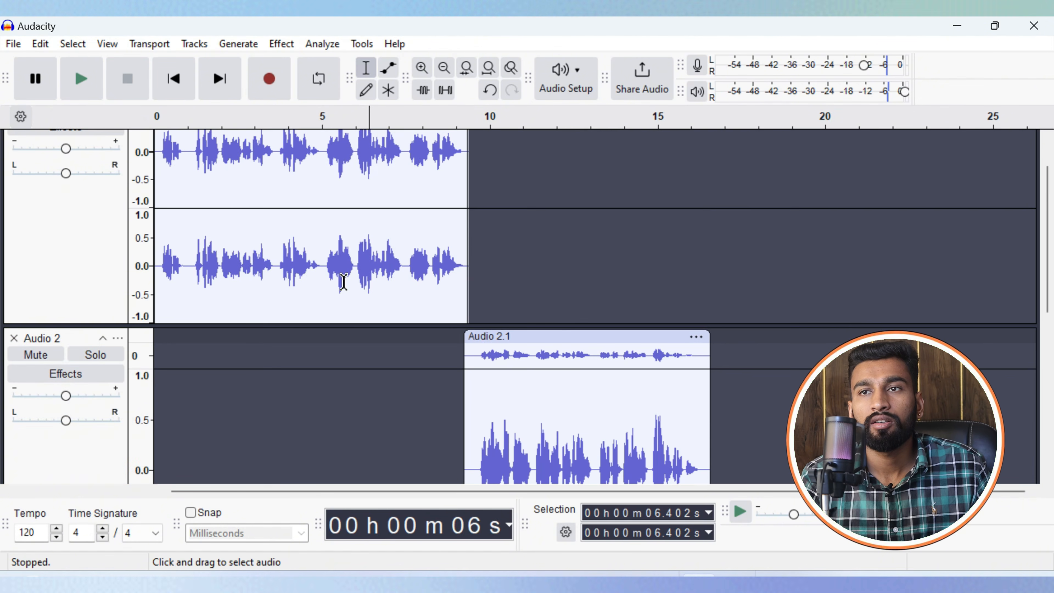
pyautogui.moveTo(478, 266); pyautogui.dragTo(142, 236)
pyautogui.scroll(2, 306, 200)
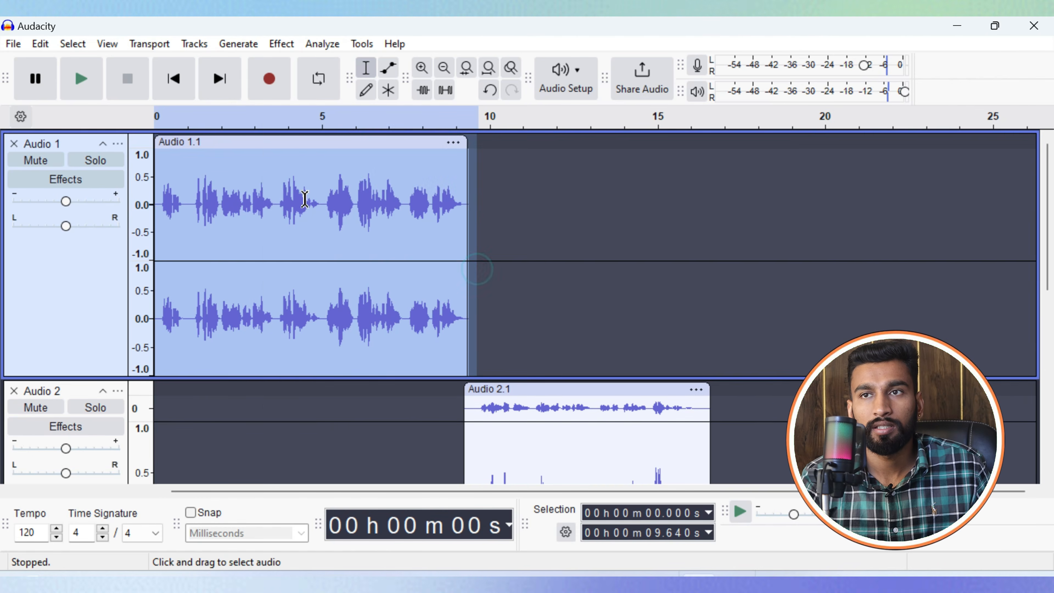
pyautogui.click(287, 44)
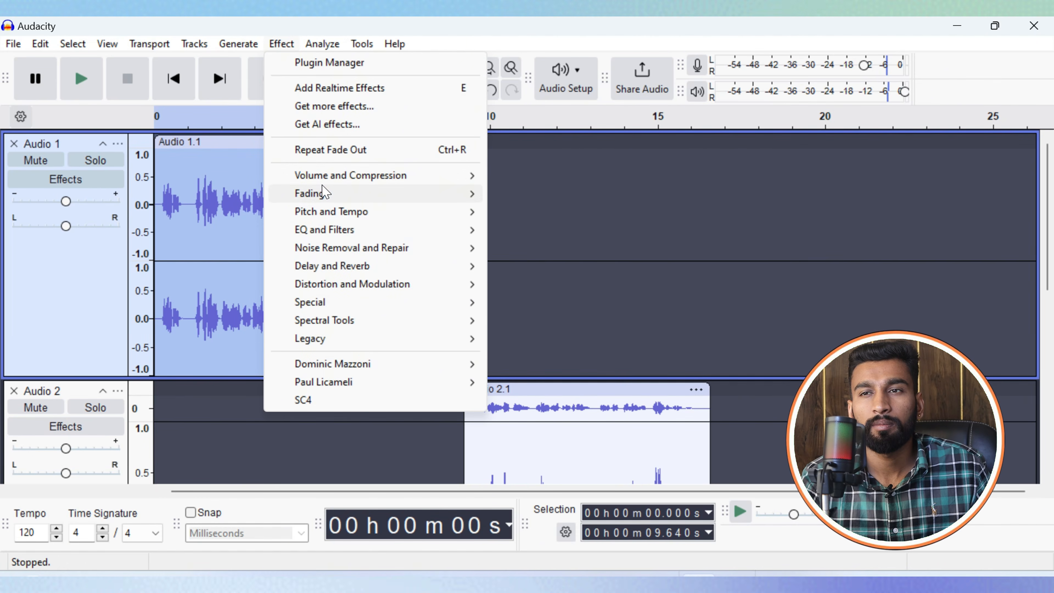
pyautogui.moveTo(326, 192)
pyautogui.moveTo(374, 175)
pyautogui.click(563, 175)
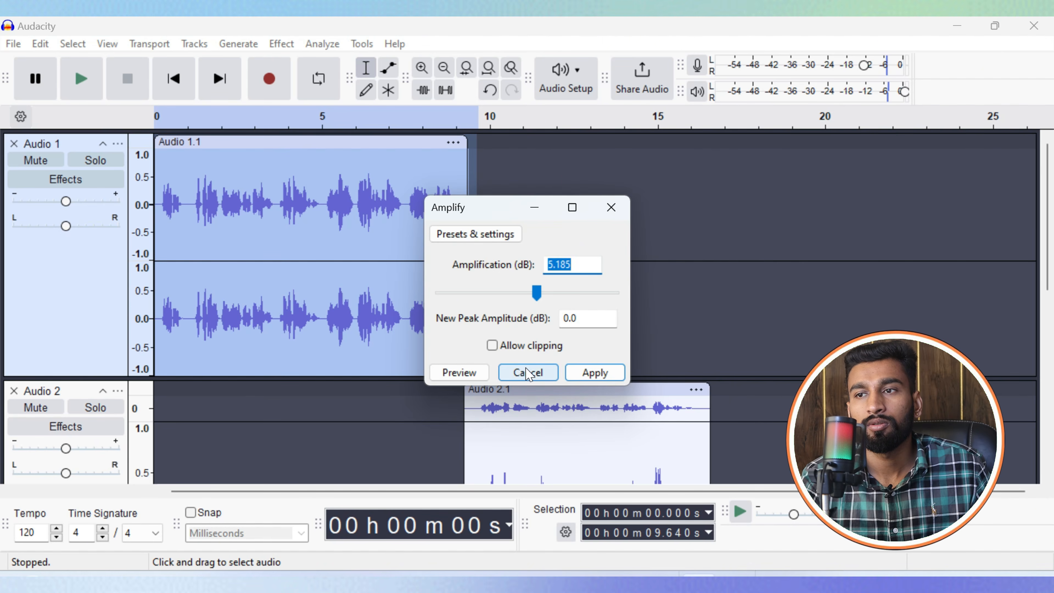
pyautogui.click(594, 376)
# Select the whole Audio 2 clip, amplify it with the suggested settings, and clear the selection.
pyautogui.scroll(-1, 402, 243)
pyautogui.moveTo(463, 357); pyautogui.dragTo(710, 380)
pyautogui.scroll(-2, 685, 374)
pyautogui.click(281, 44)
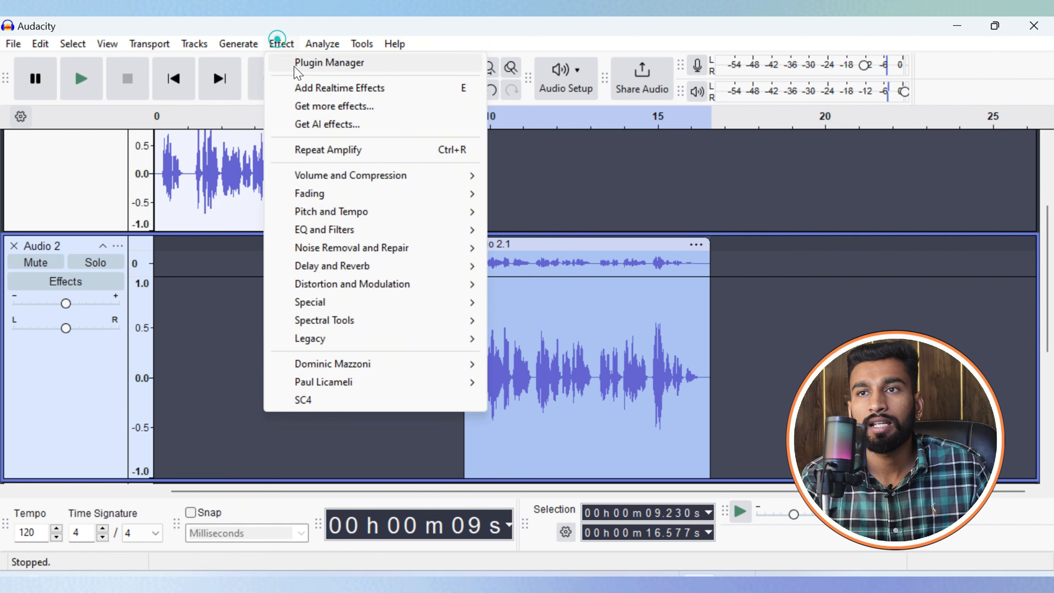
pyautogui.moveTo(324, 175)
pyautogui.click(499, 176)
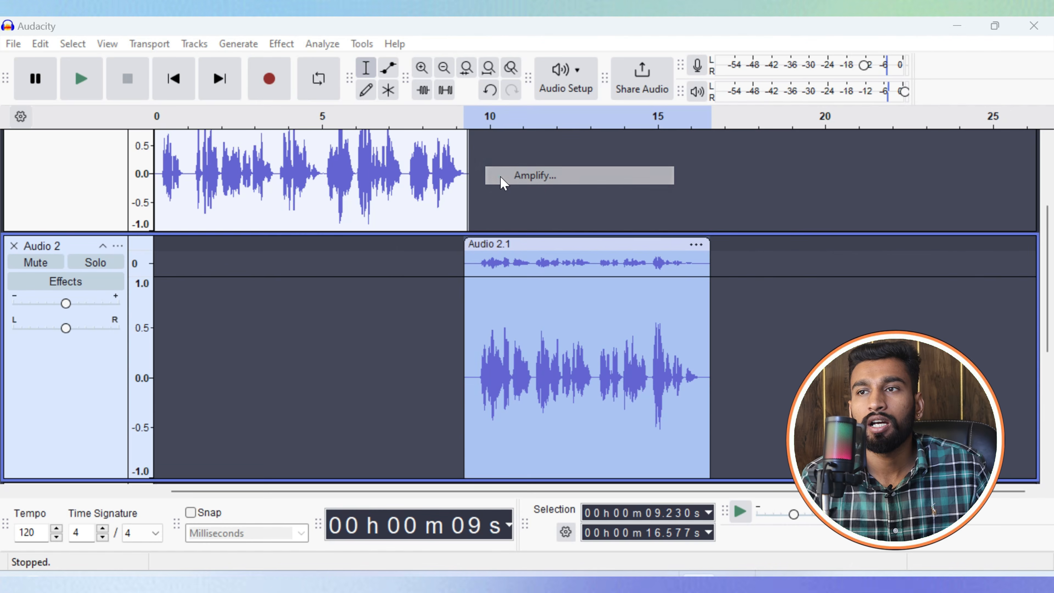
pyautogui.click(605, 373)
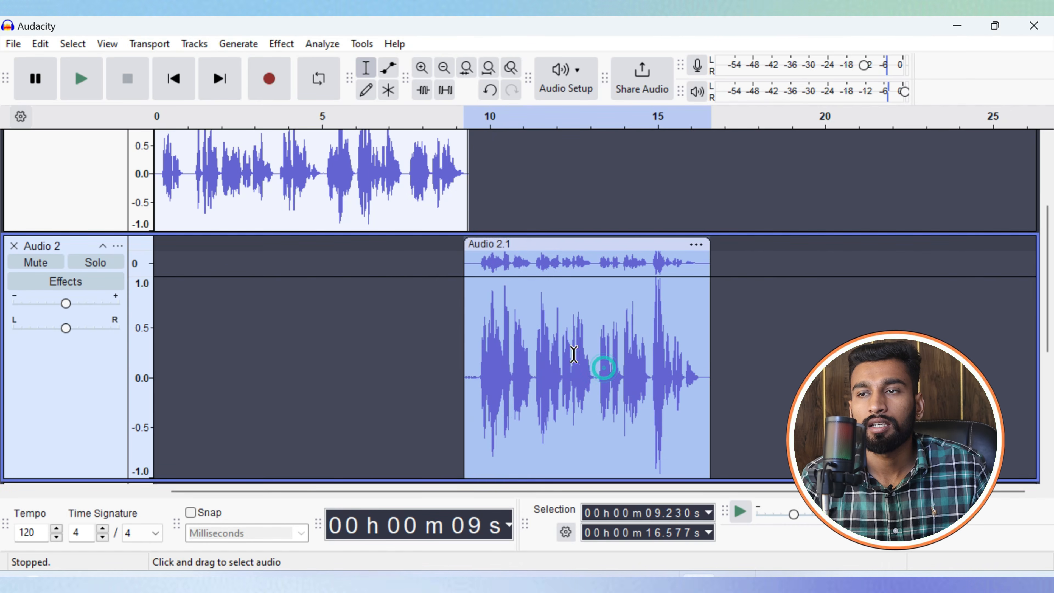
pyautogui.click(379, 302)
pyautogui.scroll(-2, 367, 268)
pyautogui.scroll(2, 367, 268)
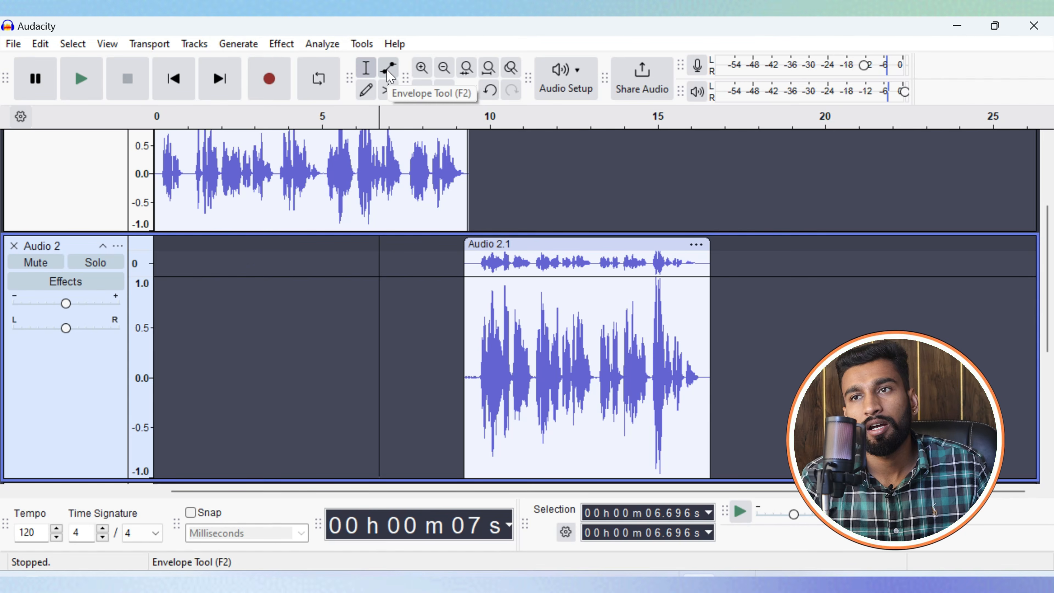
# Play the arrangement from near its start to check the amplified voice against the background music, and stop after about 17 s.
pyautogui.scroll(3, 175, 238)
pyautogui.click(160, 227)
pyautogui.press('space')
pyautogui.scroll(-10, 226, 266)
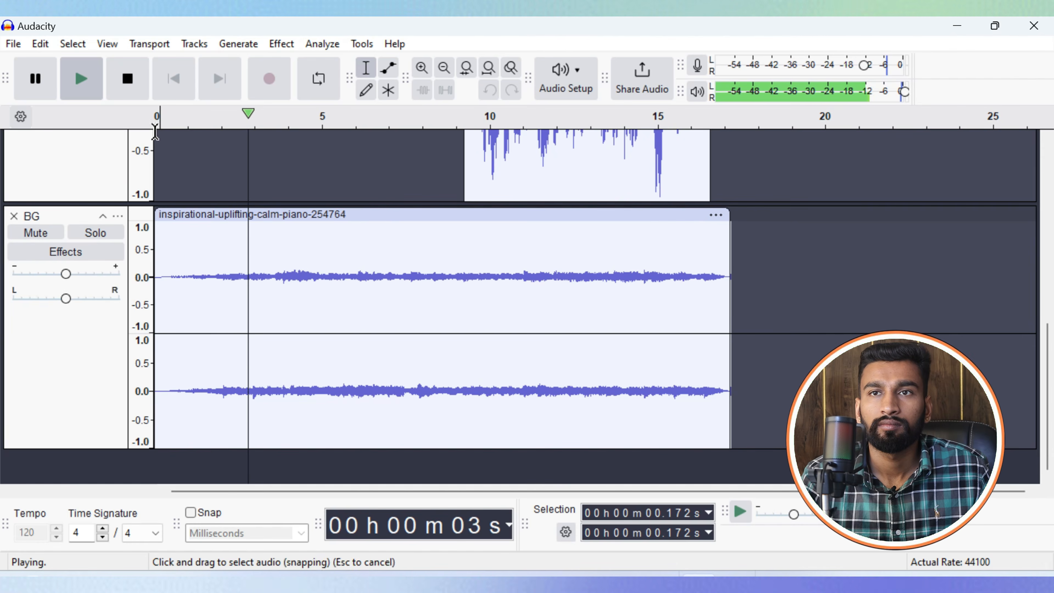
pyautogui.scroll(3, 236, 239)
pyautogui.scroll(-3, 241, 249)
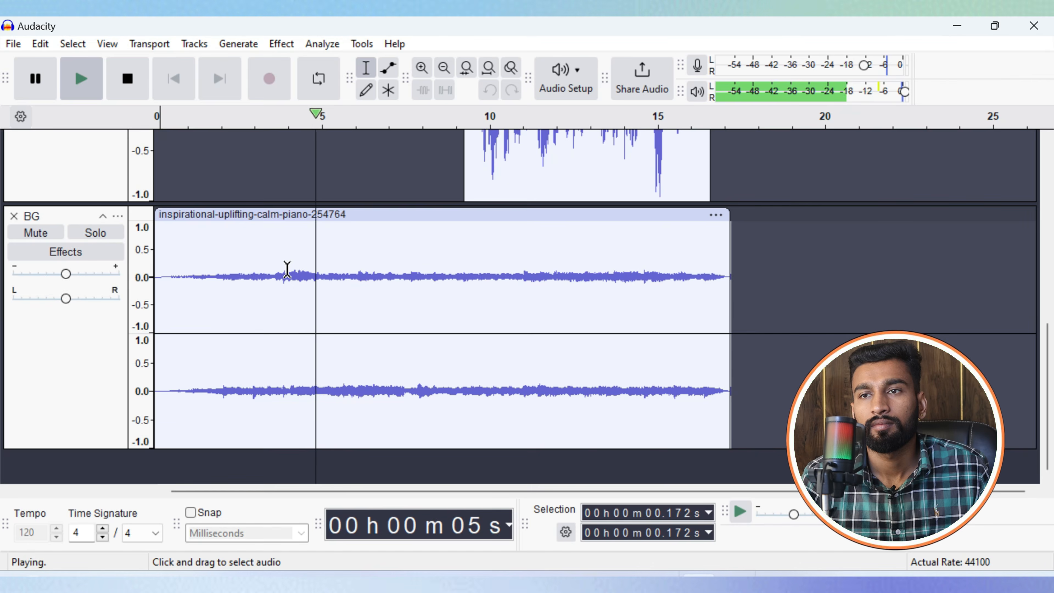
pyautogui.scroll(6, 291, 268)
pyautogui.scroll(-2, 365, 278)
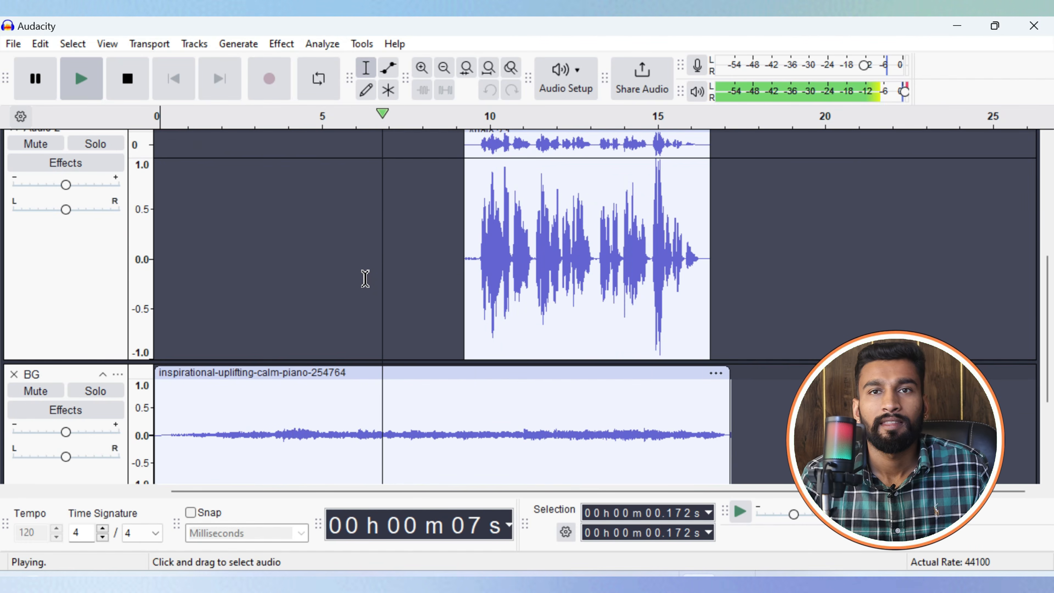
pyautogui.scroll(-6, 332, 245)
pyautogui.scroll(6, 332, 245)
pyautogui.scroll(-6, 353, 270)
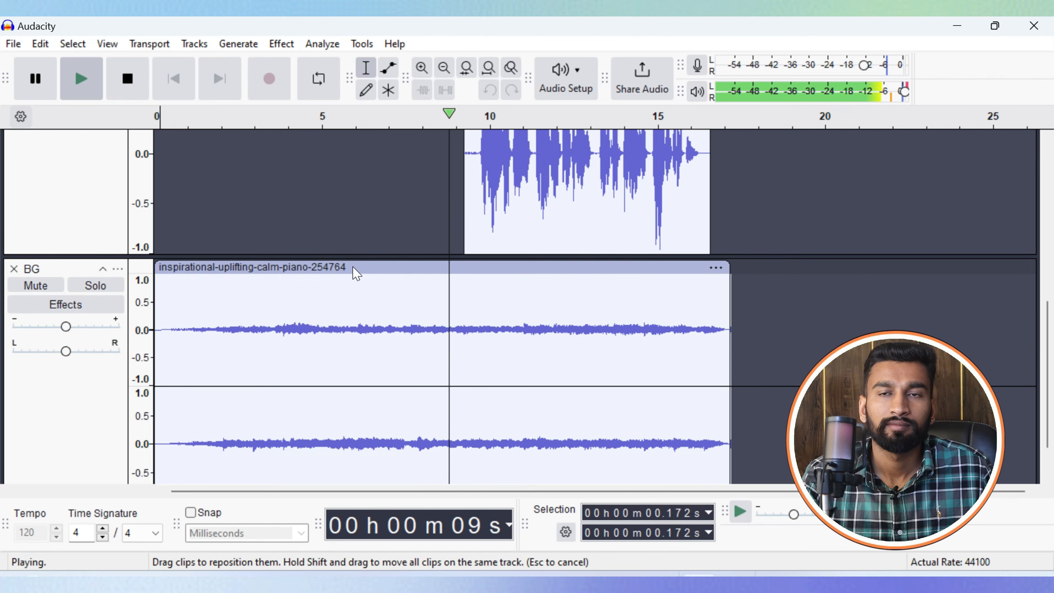
pyautogui.scroll(8, 363, 299)
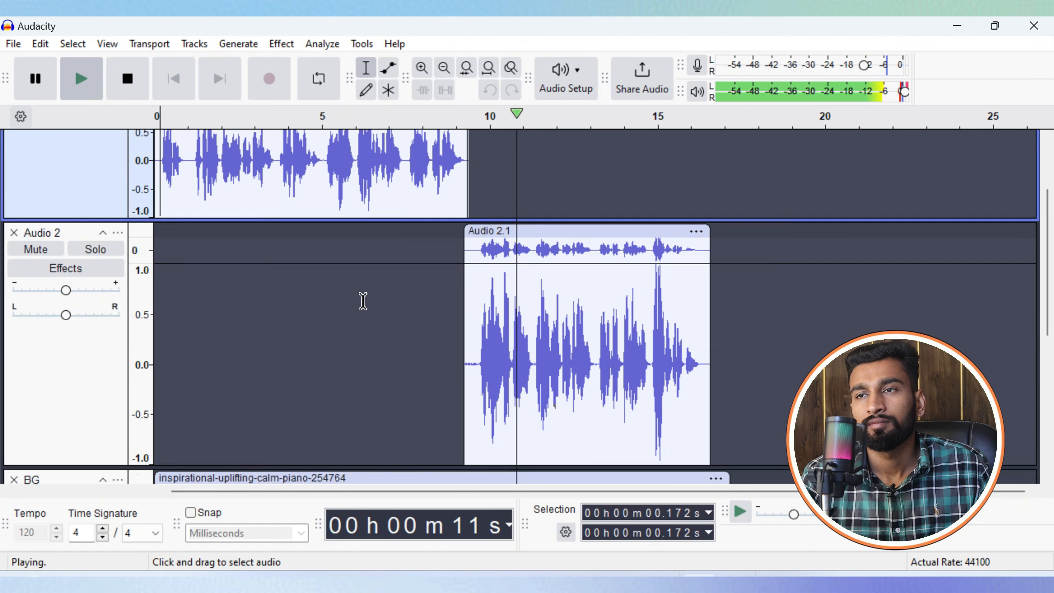
pyautogui.scroll(-8, 393, 348)
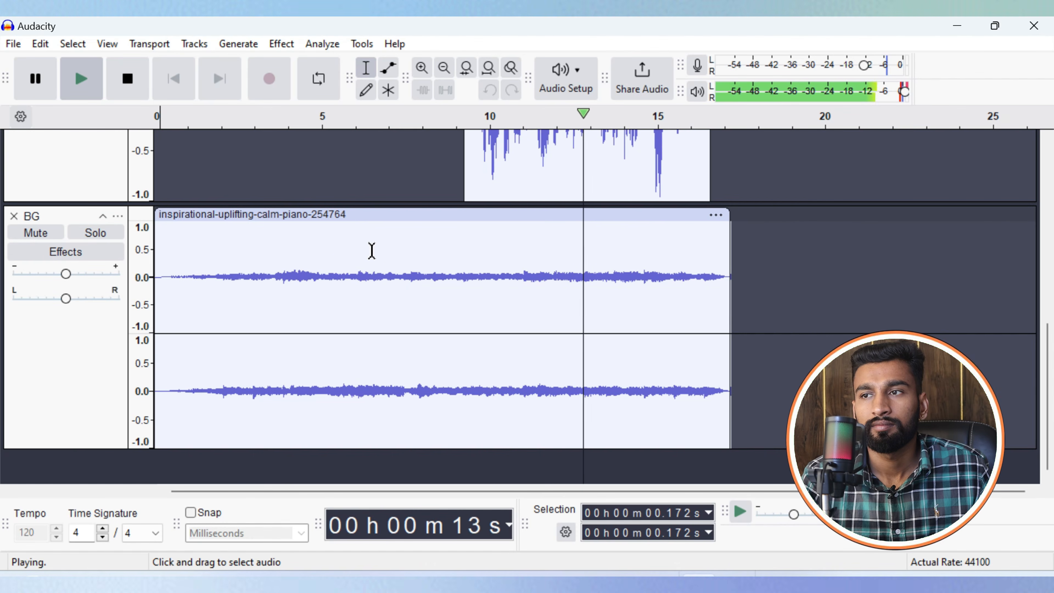
pyautogui.scroll(8, 355, 277)
pyautogui.scroll(-8, 374, 276)
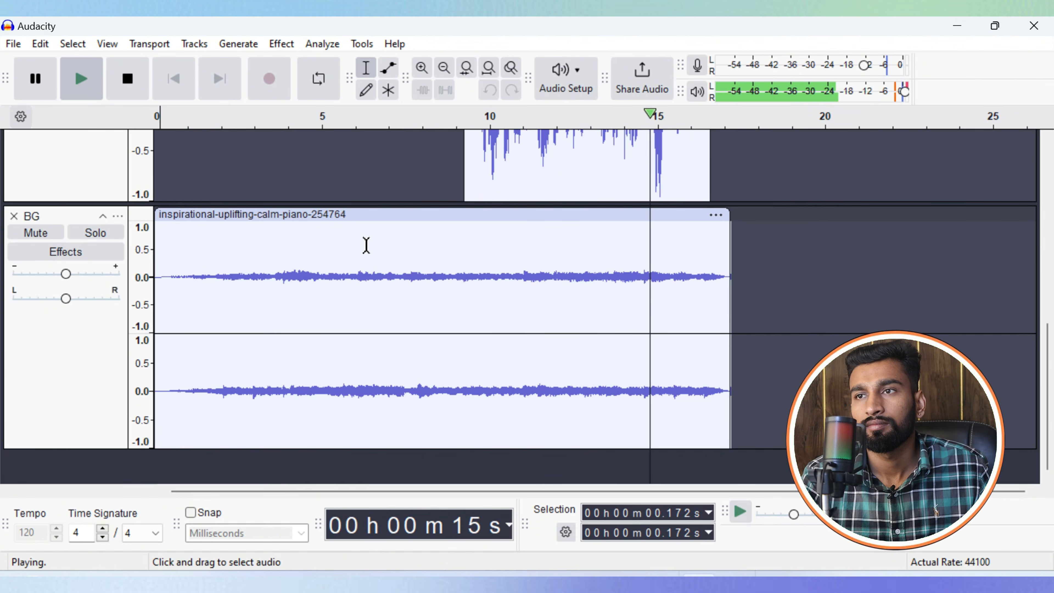
pyautogui.scroll(8, 366, 245)
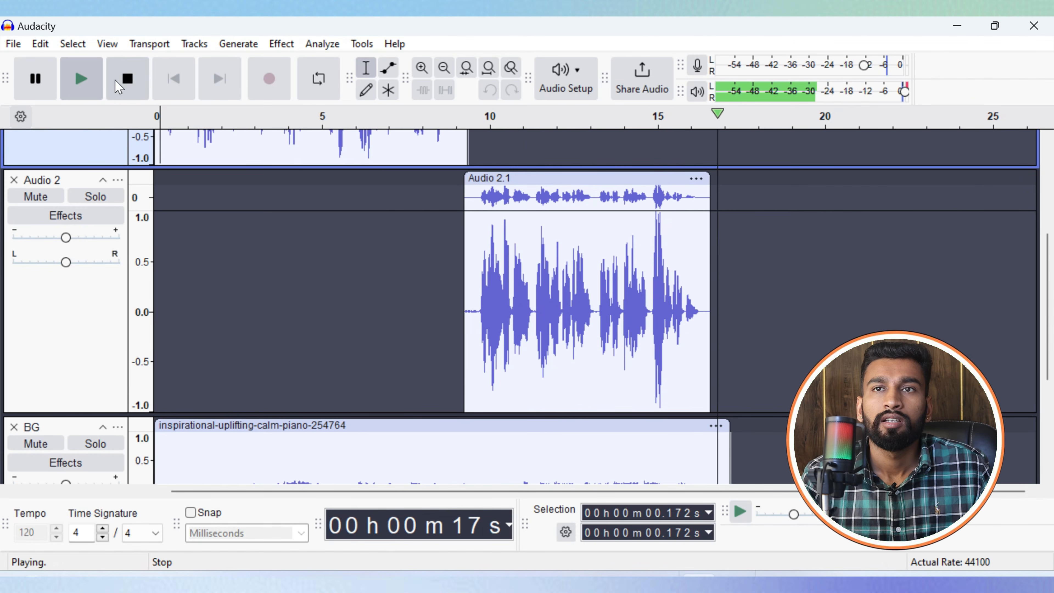
pyautogui.click(116, 80)
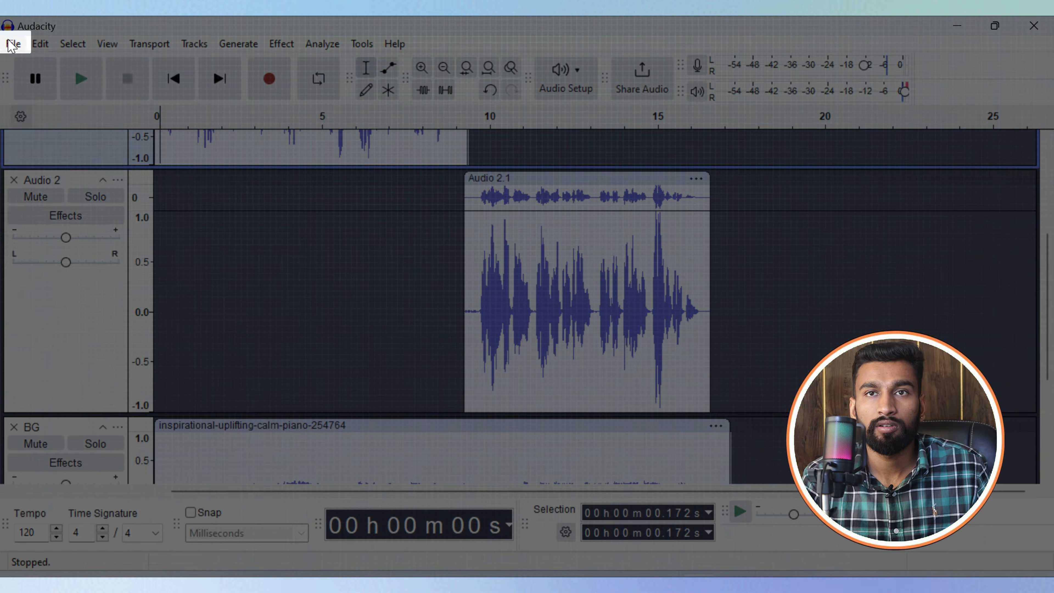
# Start an audio export to the computer and name the file "test audio.mp3".
pyautogui.click(12, 44)
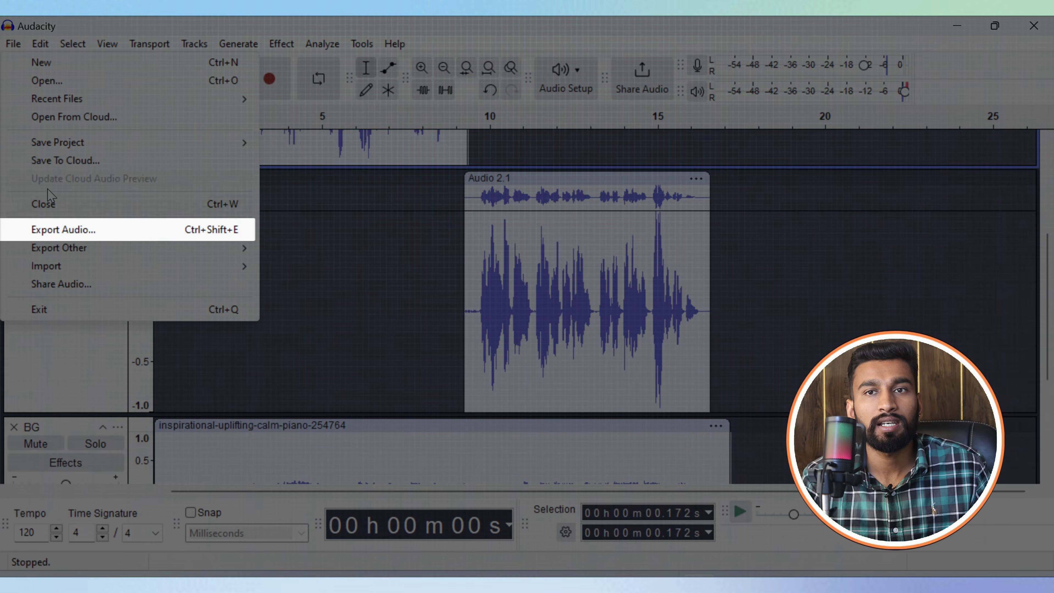
pyautogui.click(74, 231)
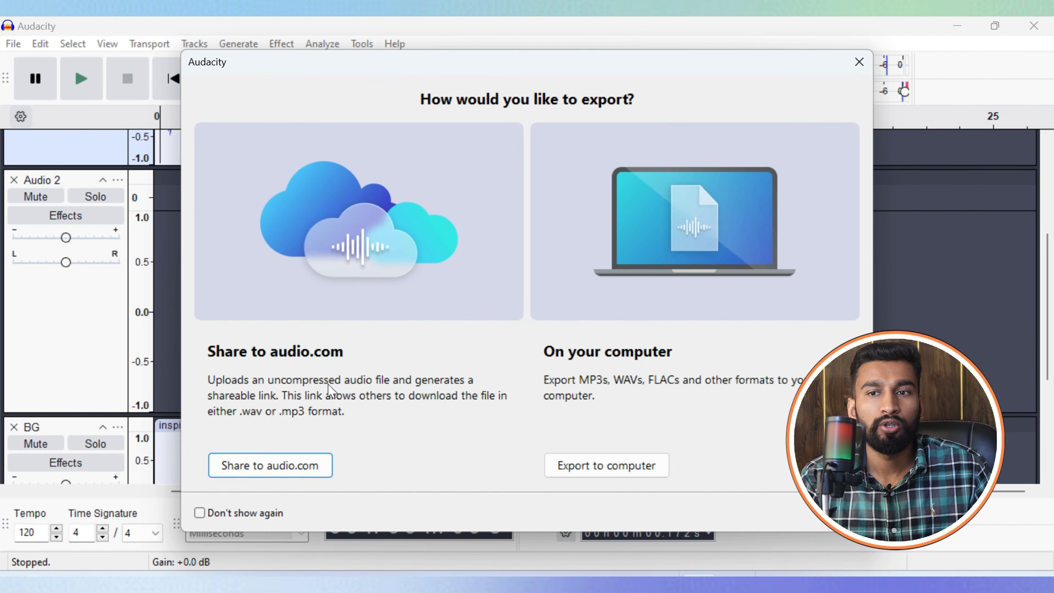
pyautogui.click(607, 463)
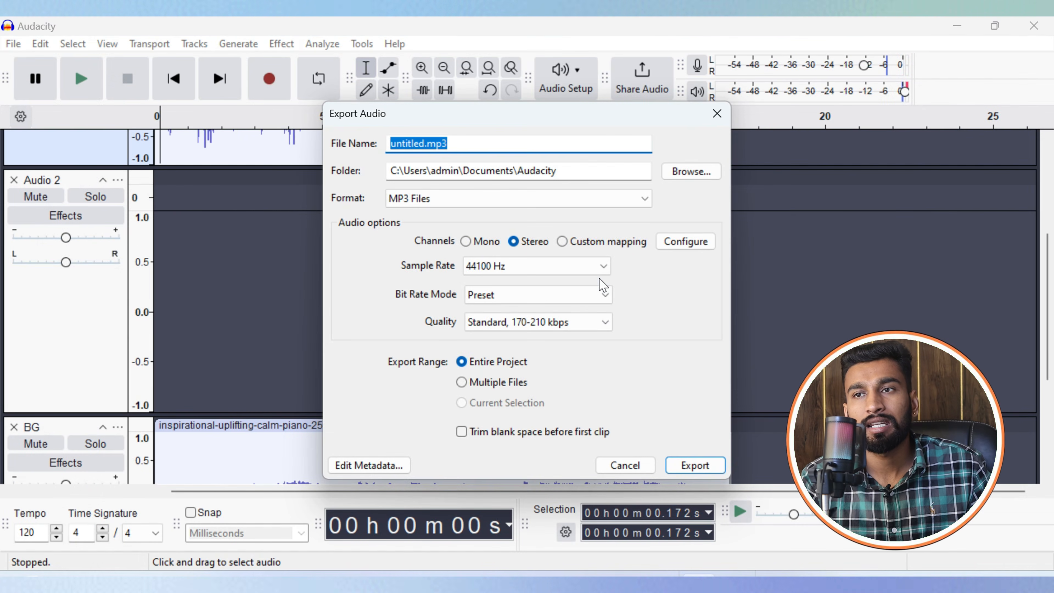
pyautogui.doubleClick(415, 143)
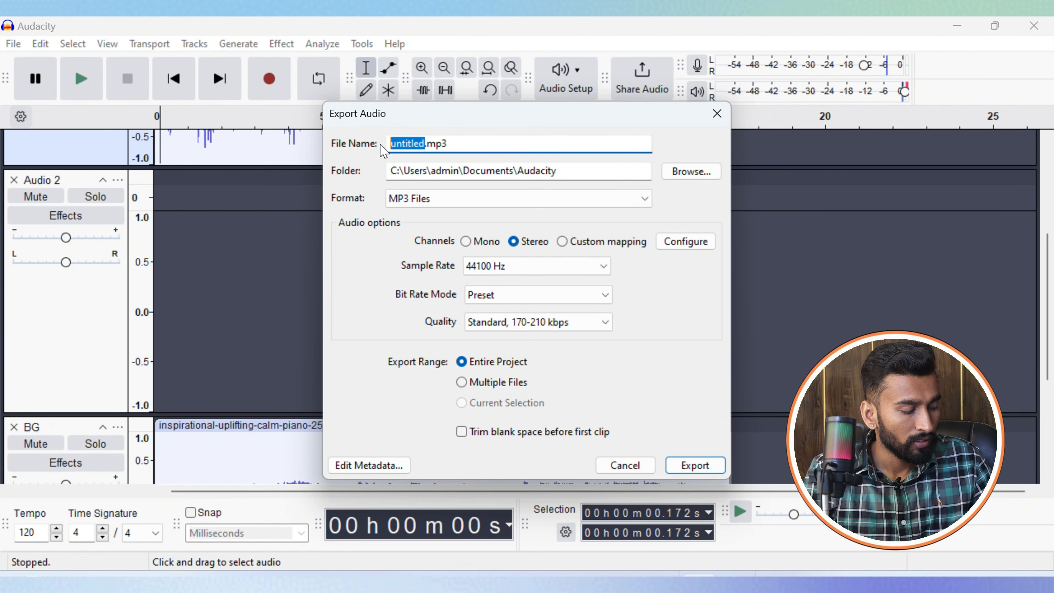
pyautogui.write('test audio')
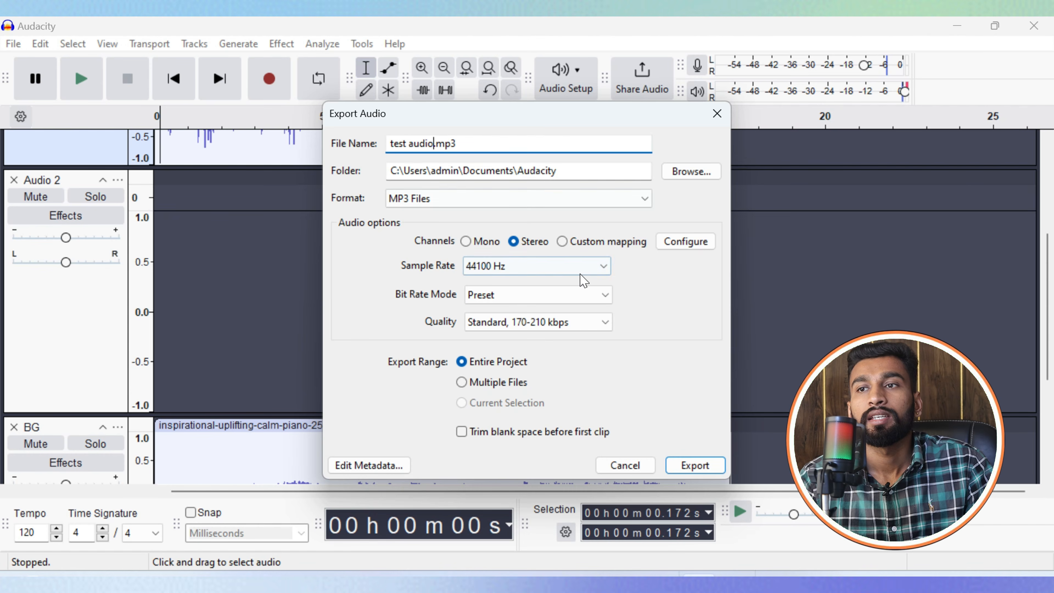
# Review the export's sample rate, bit rate mode and destination folder, and choose Standard, 170-210 kbps as the quality.
pyautogui.click(499, 268)
pyautogui.click(498, 268)
pyautogui.click(499, 295)
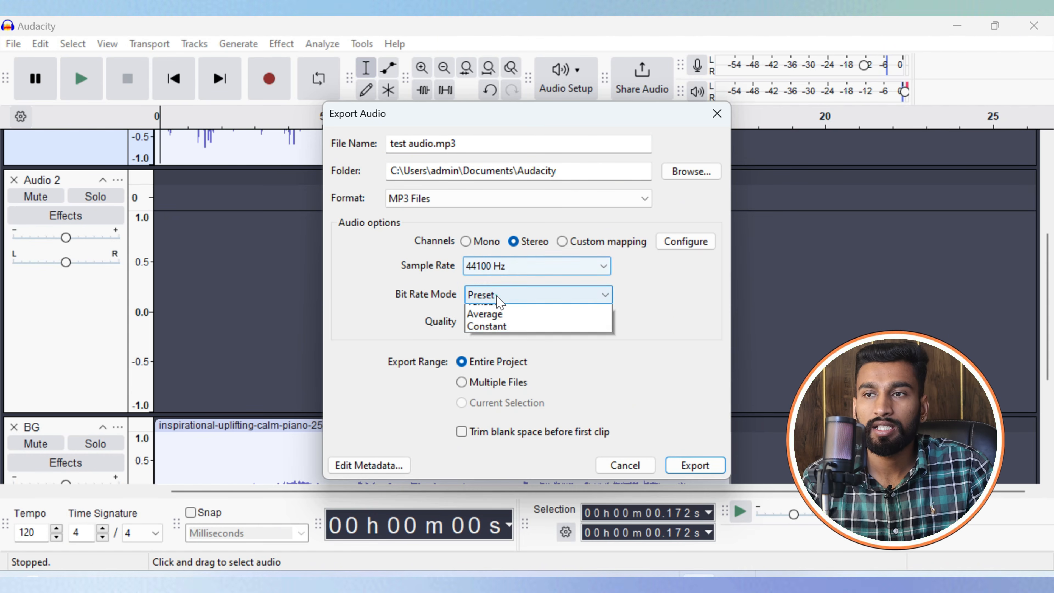
pyautogui.click(499, 299)
pyautogui.click(524, 321)
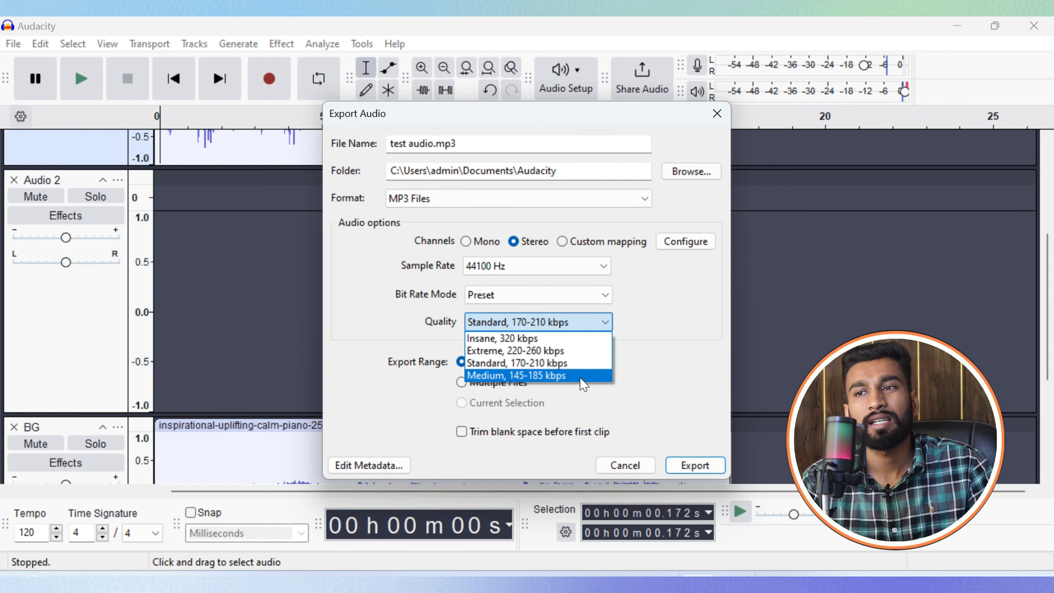
pyautogui.click(515, 364)
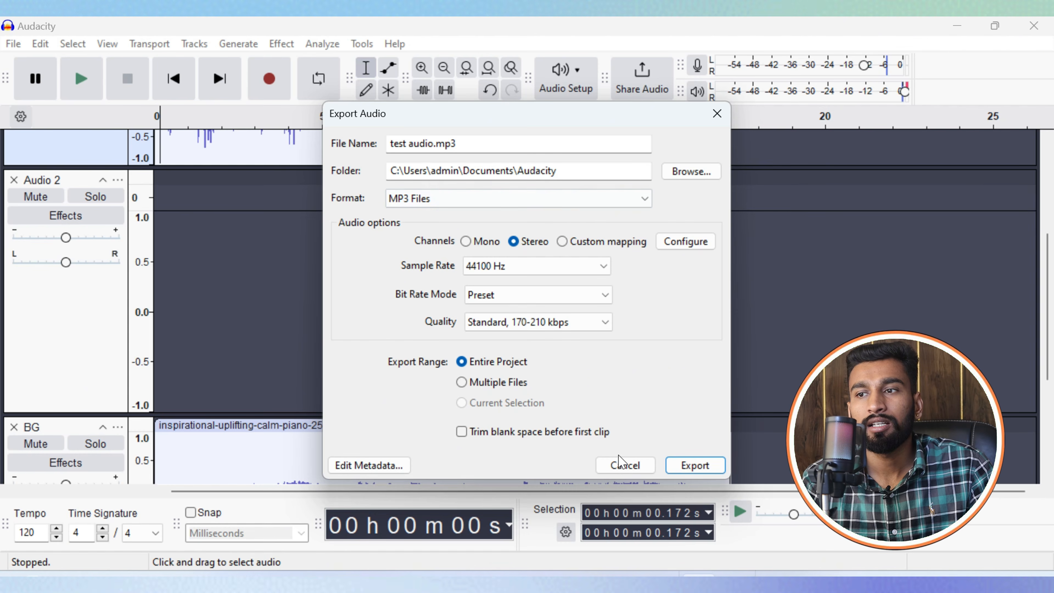
pyautogui.moveTo(430, 170); pyautogui.dragTo(557, 171)
pyautogui.click(496, 171)
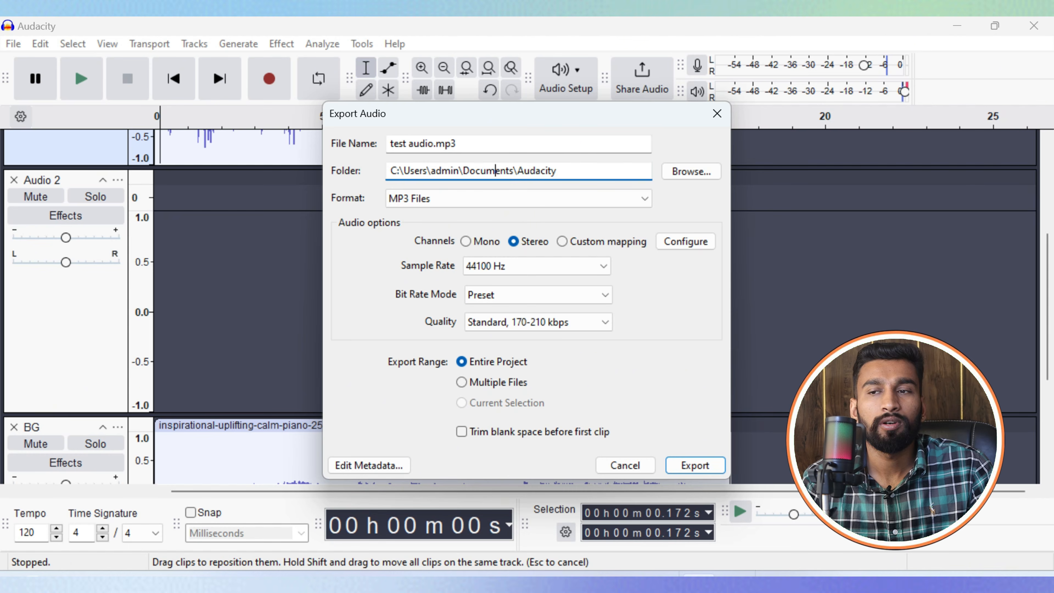
# Export the project as test audio.mp3 and switch to File Explorer to check the Documents\Audacity folder for the file.
pyautogui.click(685, 465)
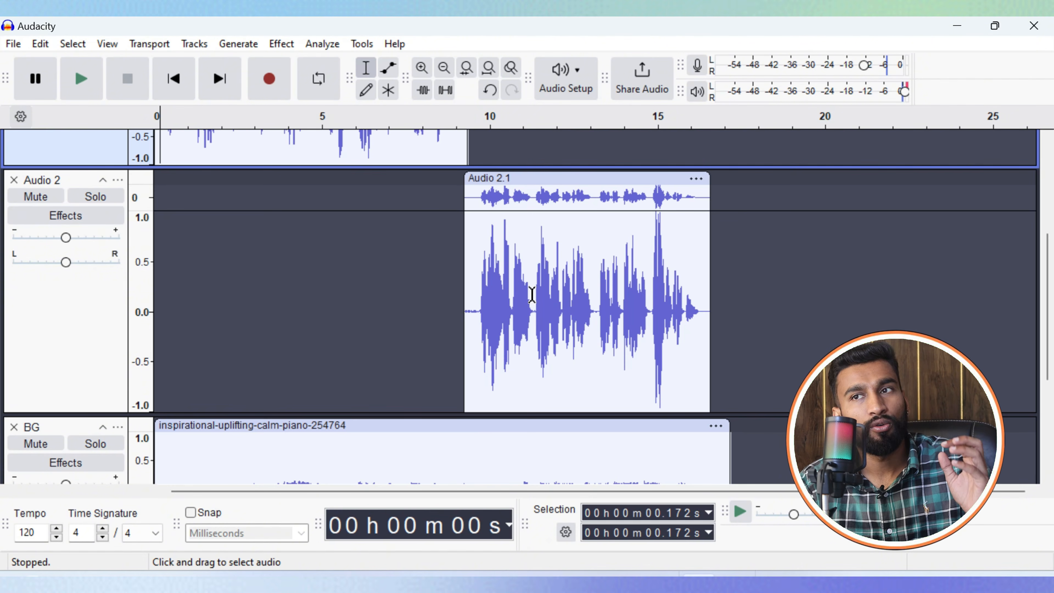
pyautogui.click(718, 121)
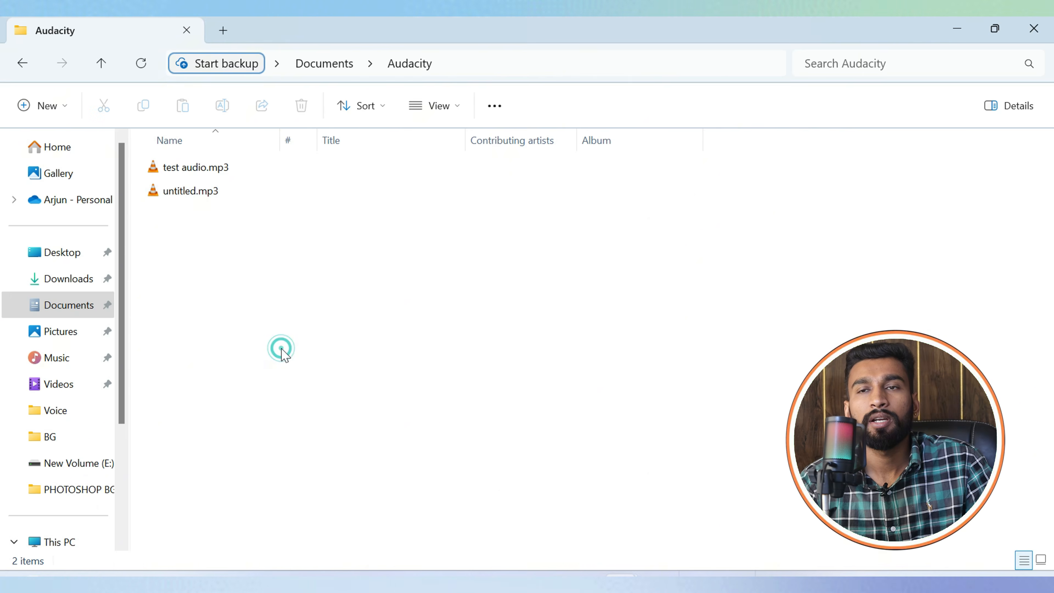
pyautogui.click(281, 348)
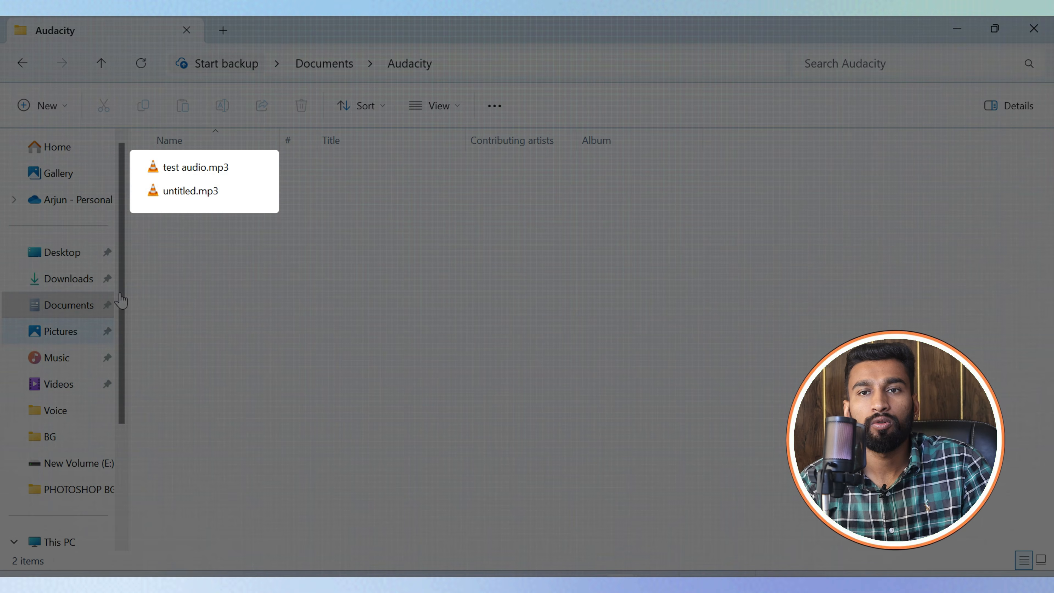
pyautogui.moveTo(191, 182)
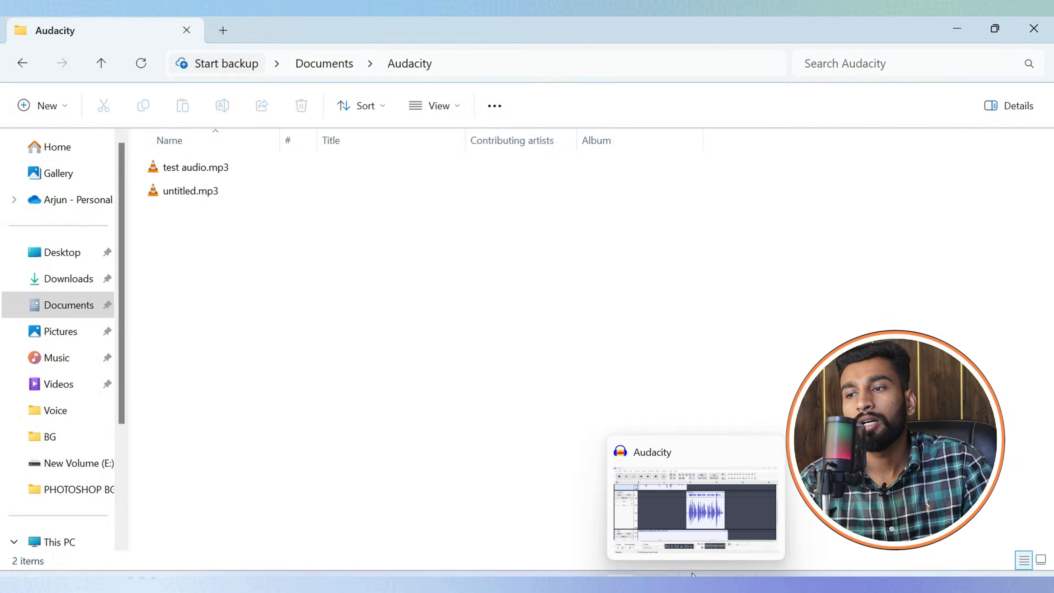
# Return to Audacity, review the file formats offered when exporting to the computer, and close the dialog without exporting.
pyautogui.click(698, 498)
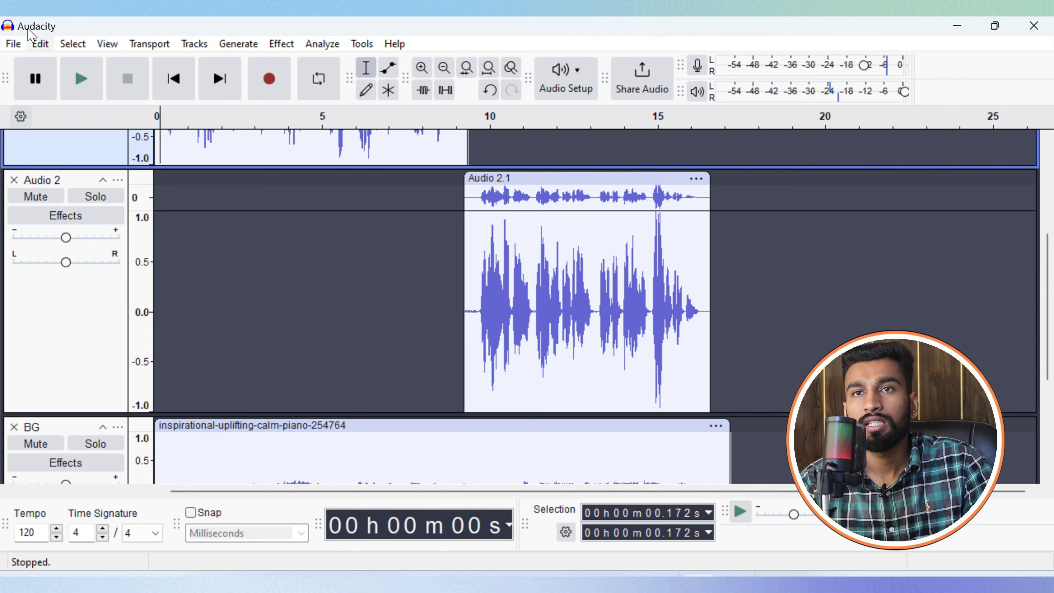
pyautogui.click(19, 43)
pyautogui.click(63, 226)
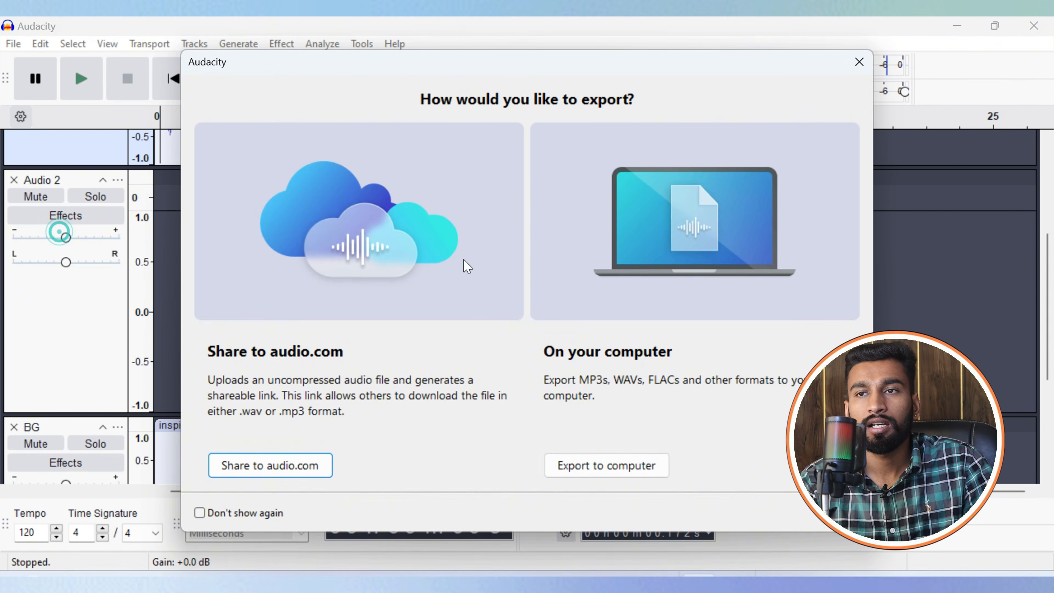
pyautogui.click(587, 471)
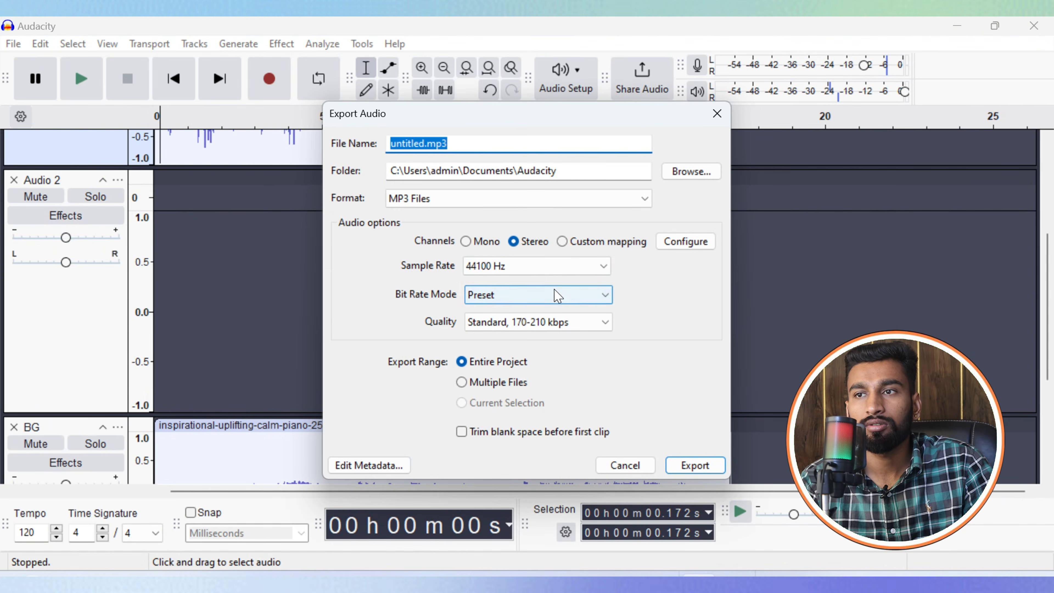
pyautogui.click(429, 200)
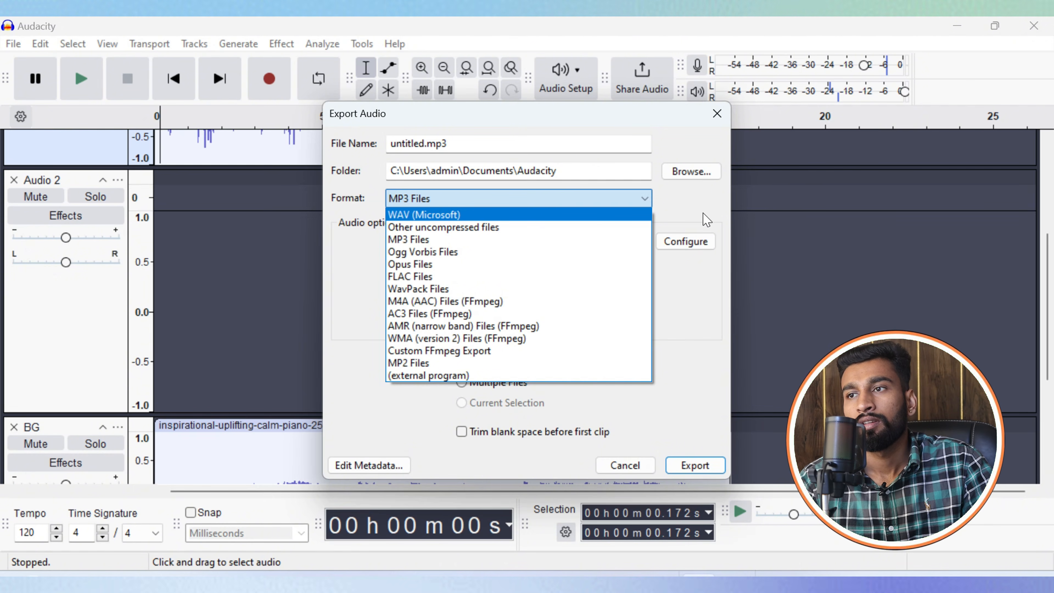
pyautogui.click(717, 113)
pyautogui.click(717, 113)
# Switch back to the Documents\Audacity folder in File Explorer and open test audio.mp3 for playback.
pyautogui.click(951, 30)
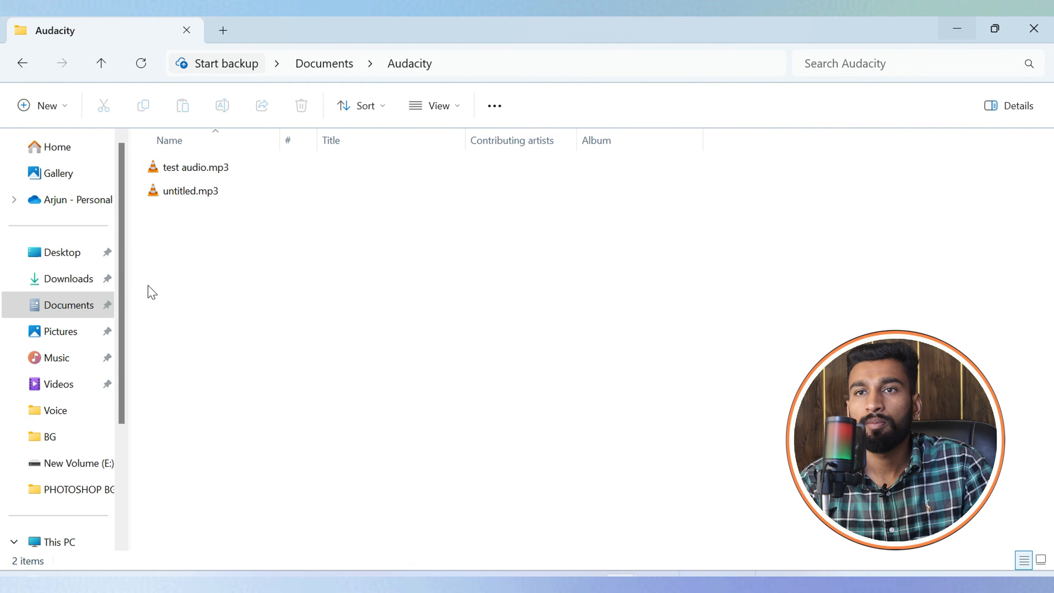
pyautogui.click(177, 169)
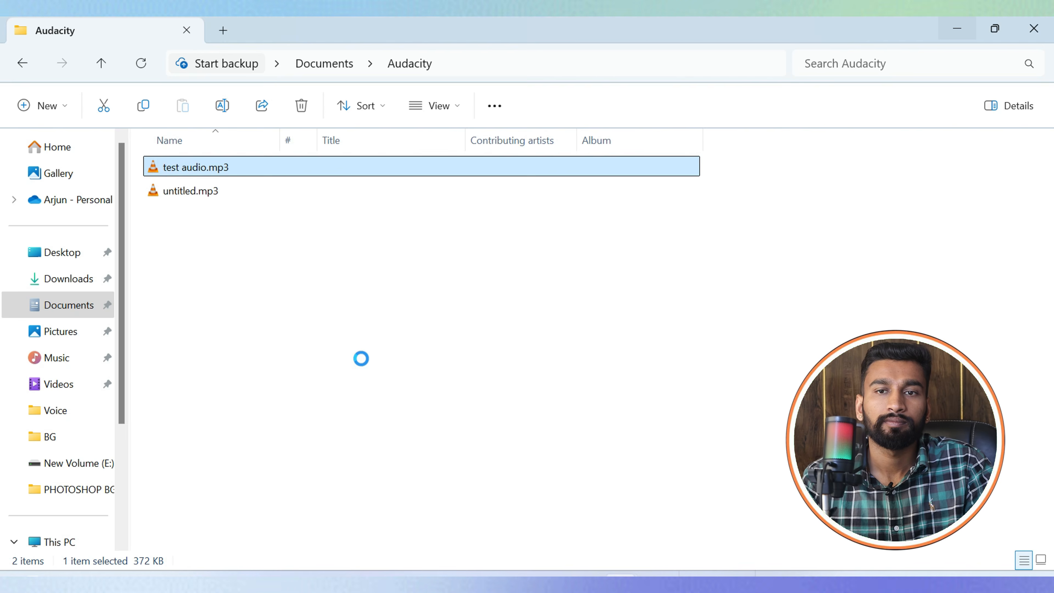